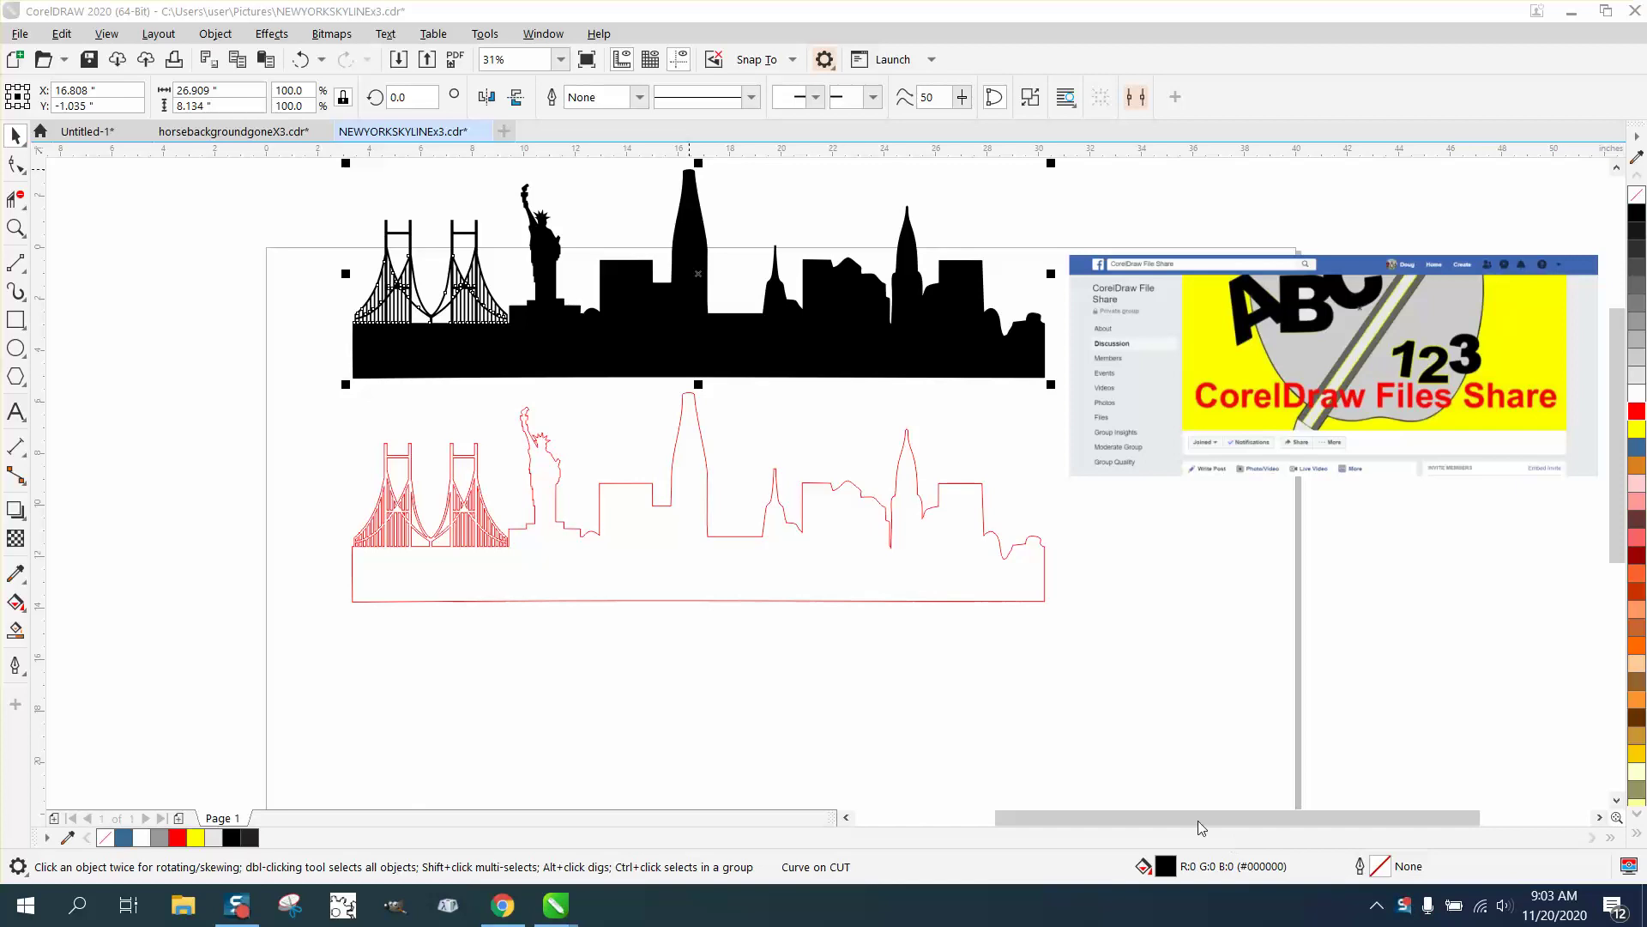
# Move the facebook.png banner off the page to the upper right of the skylines.
pyautogui.click(1154, 714)
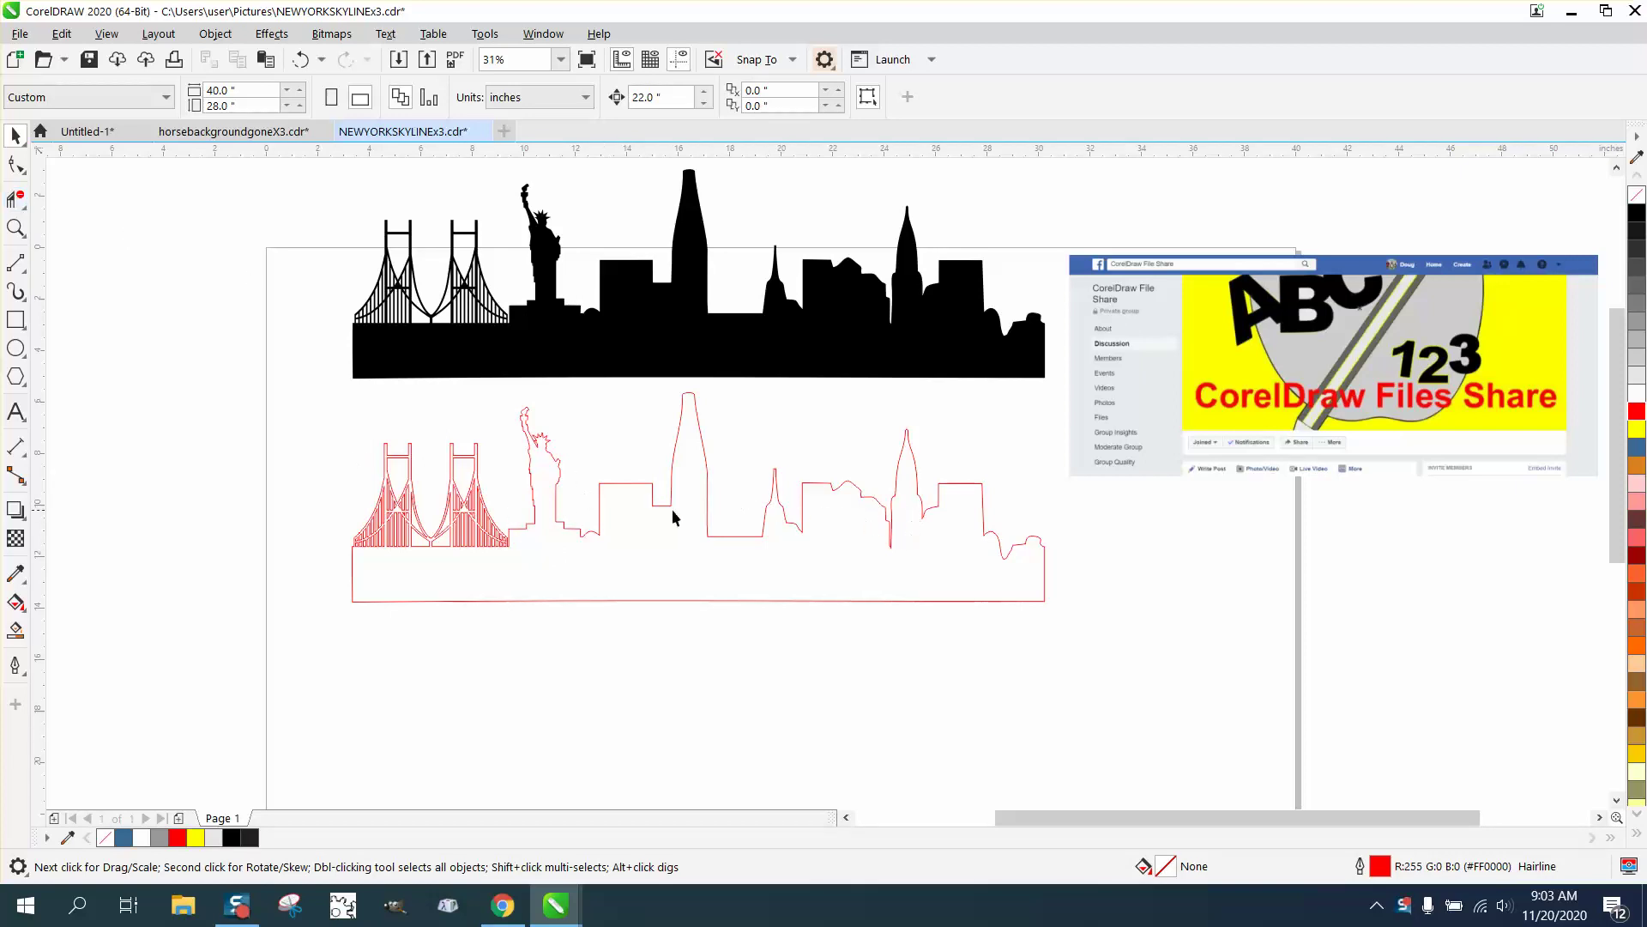
pyautogui.click(16, 227)
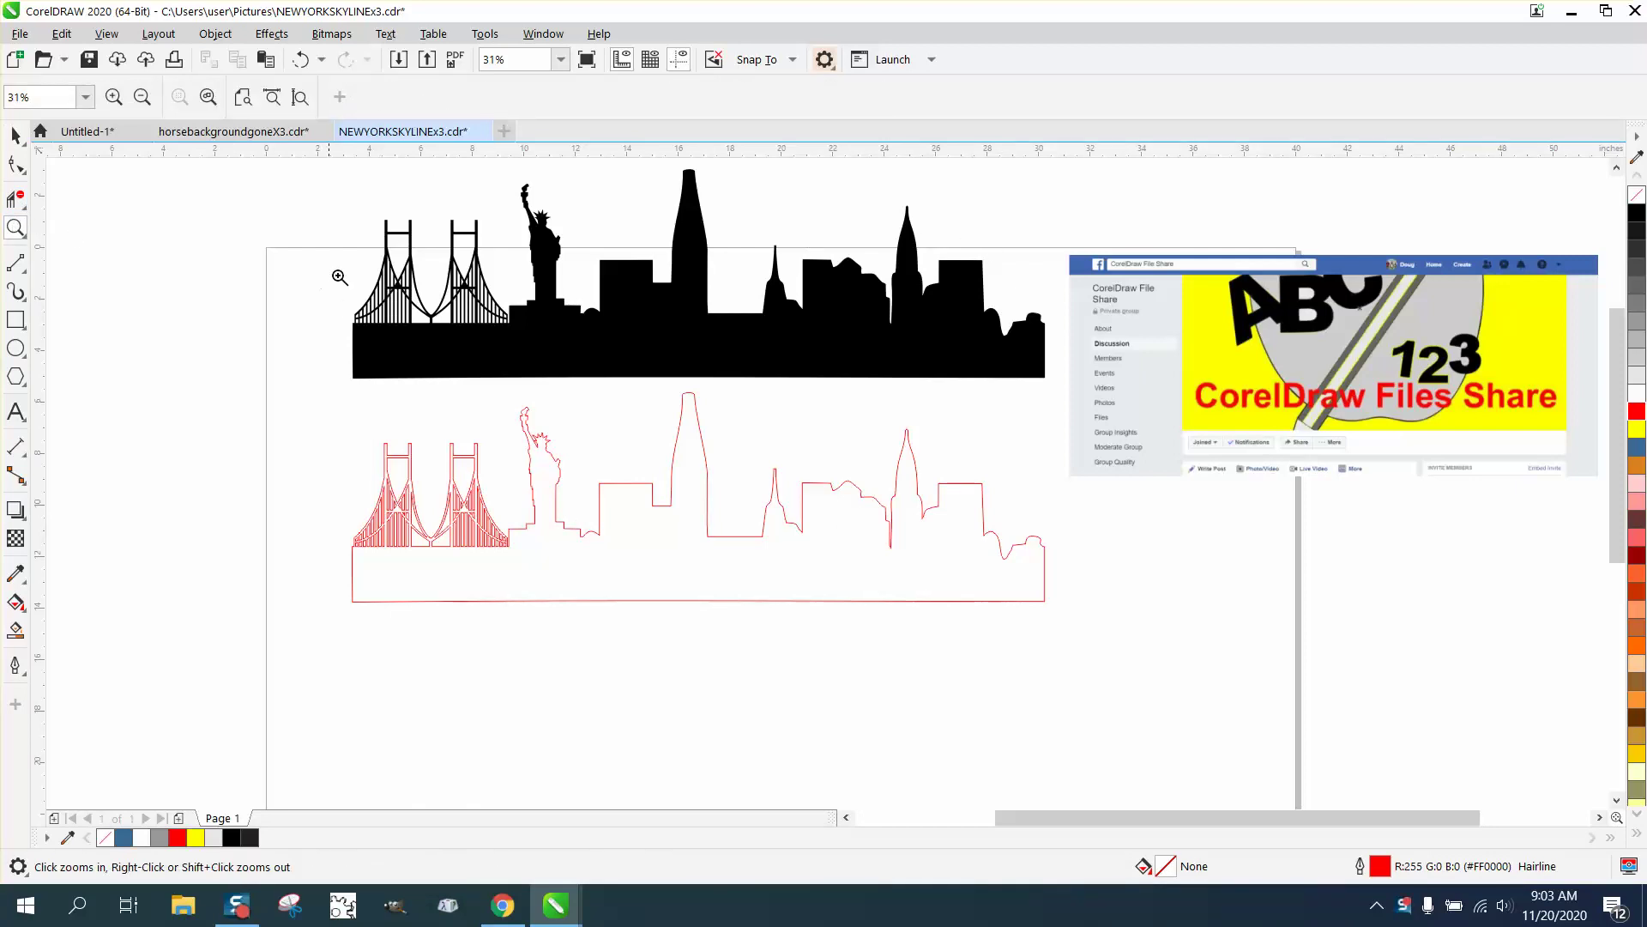
pyautogui.click(1526, 494)
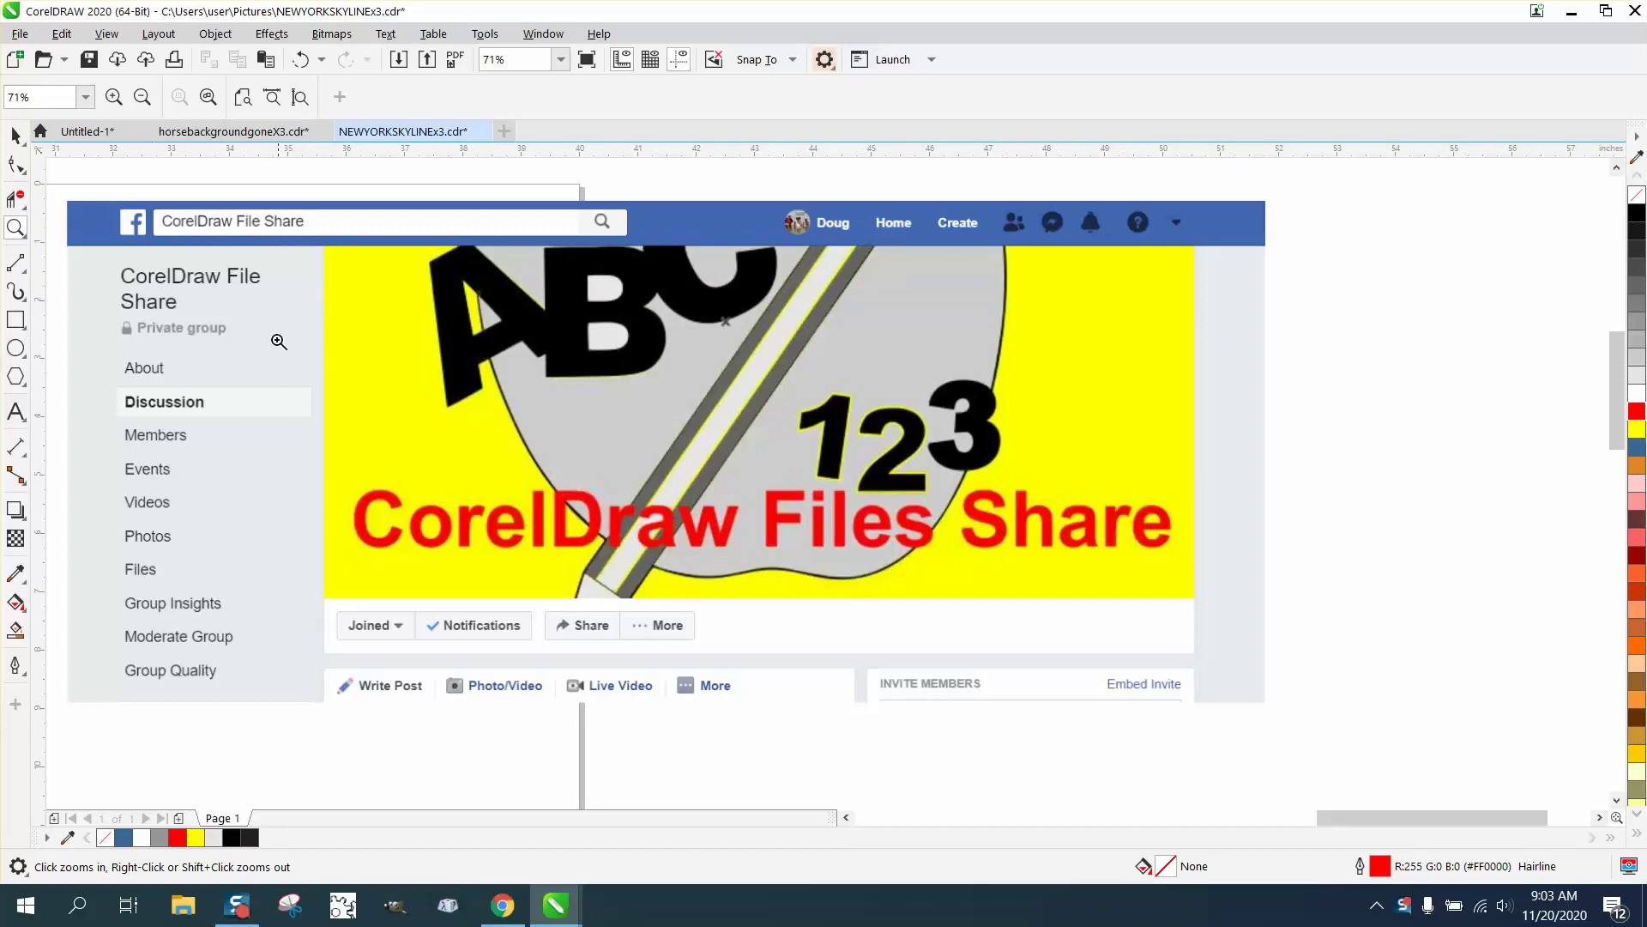
pyautogui.scroll(-3, 940, 539)
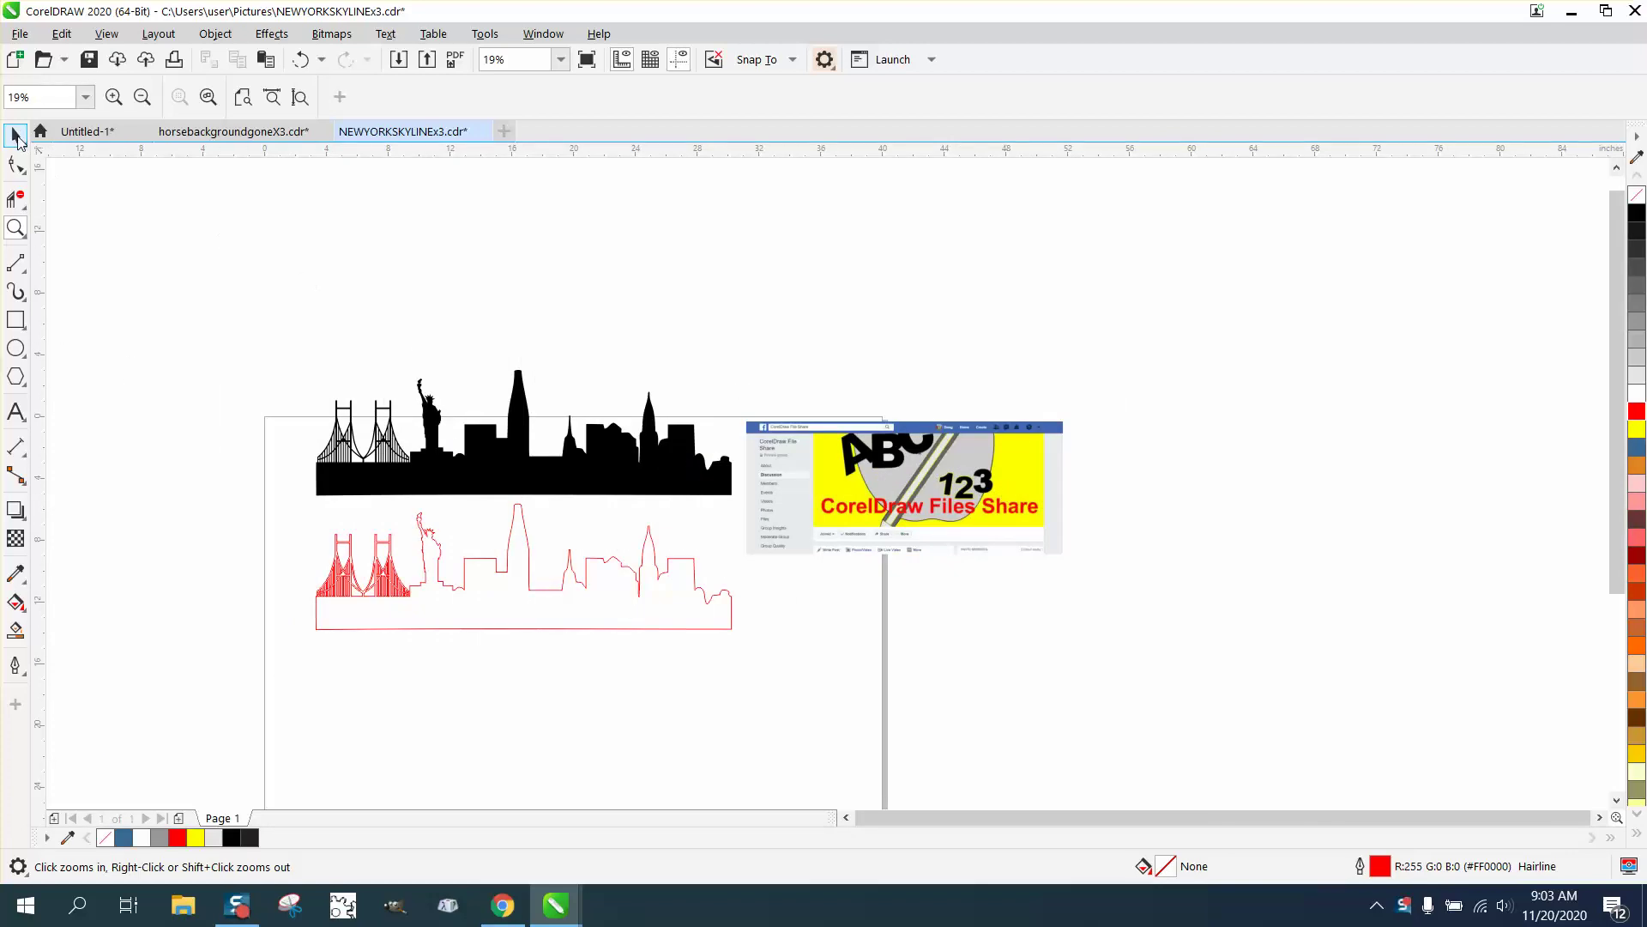
pyautogui.click(15, 136)
pyautogui.moveTo(915, 428); pyautogui.dragTo(1078, 309)
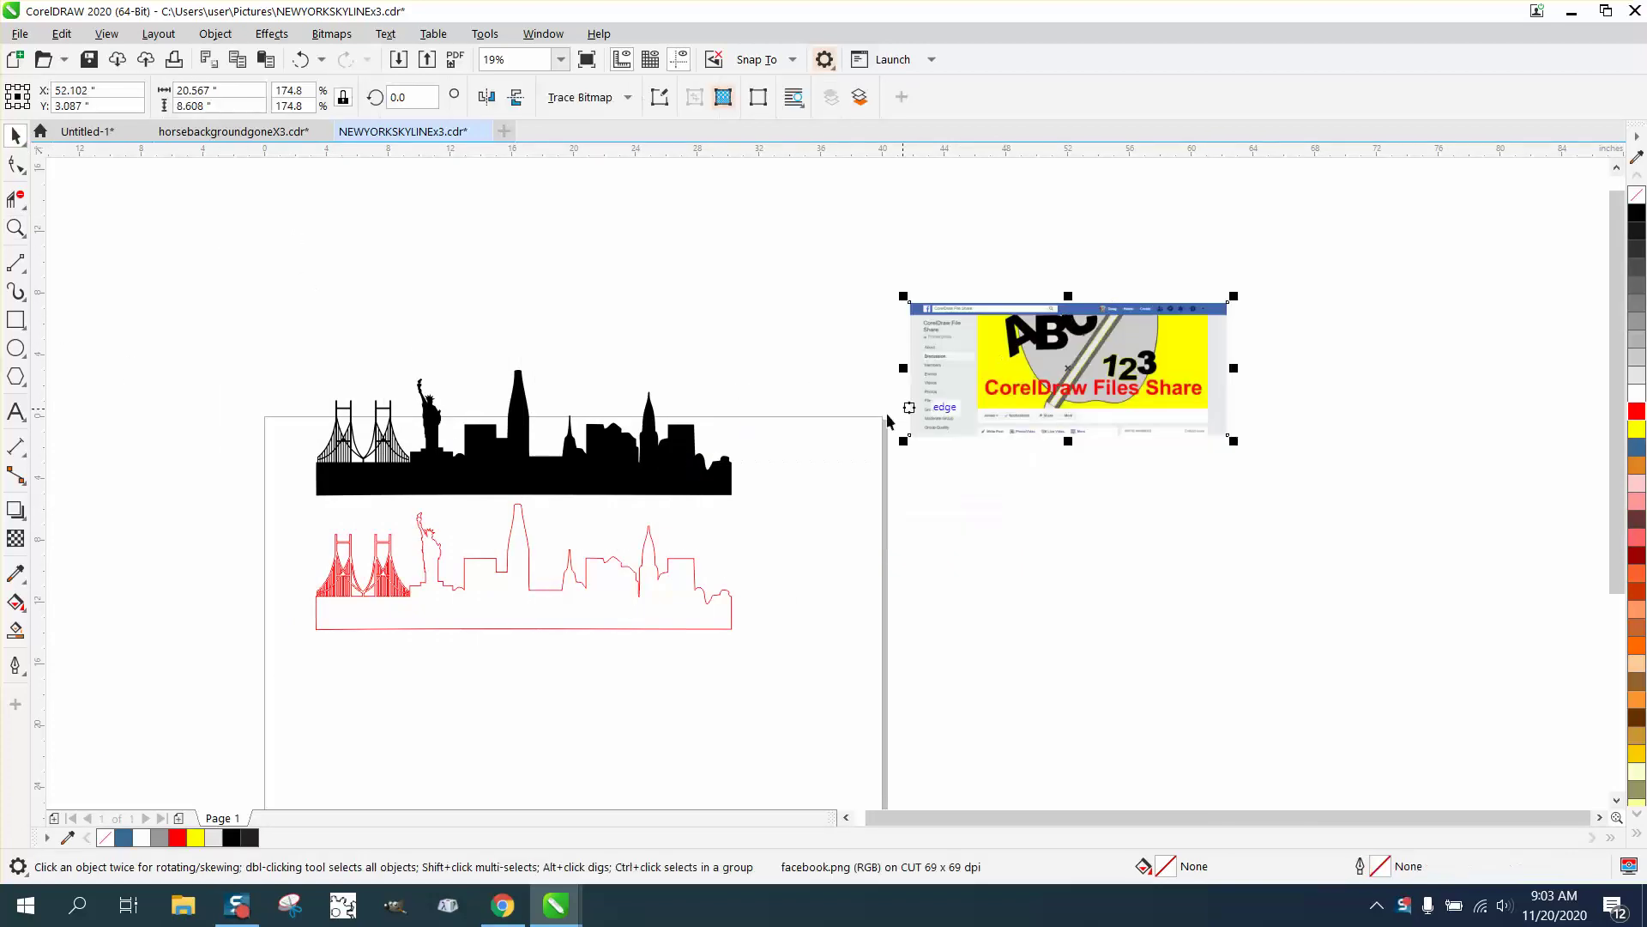
# Zoom in on the middle of the red skyline outline.
pyautogui.click(15, 227)
pyautogui.moveTo(286, 502); pyautogui.dragTo(939, 722)
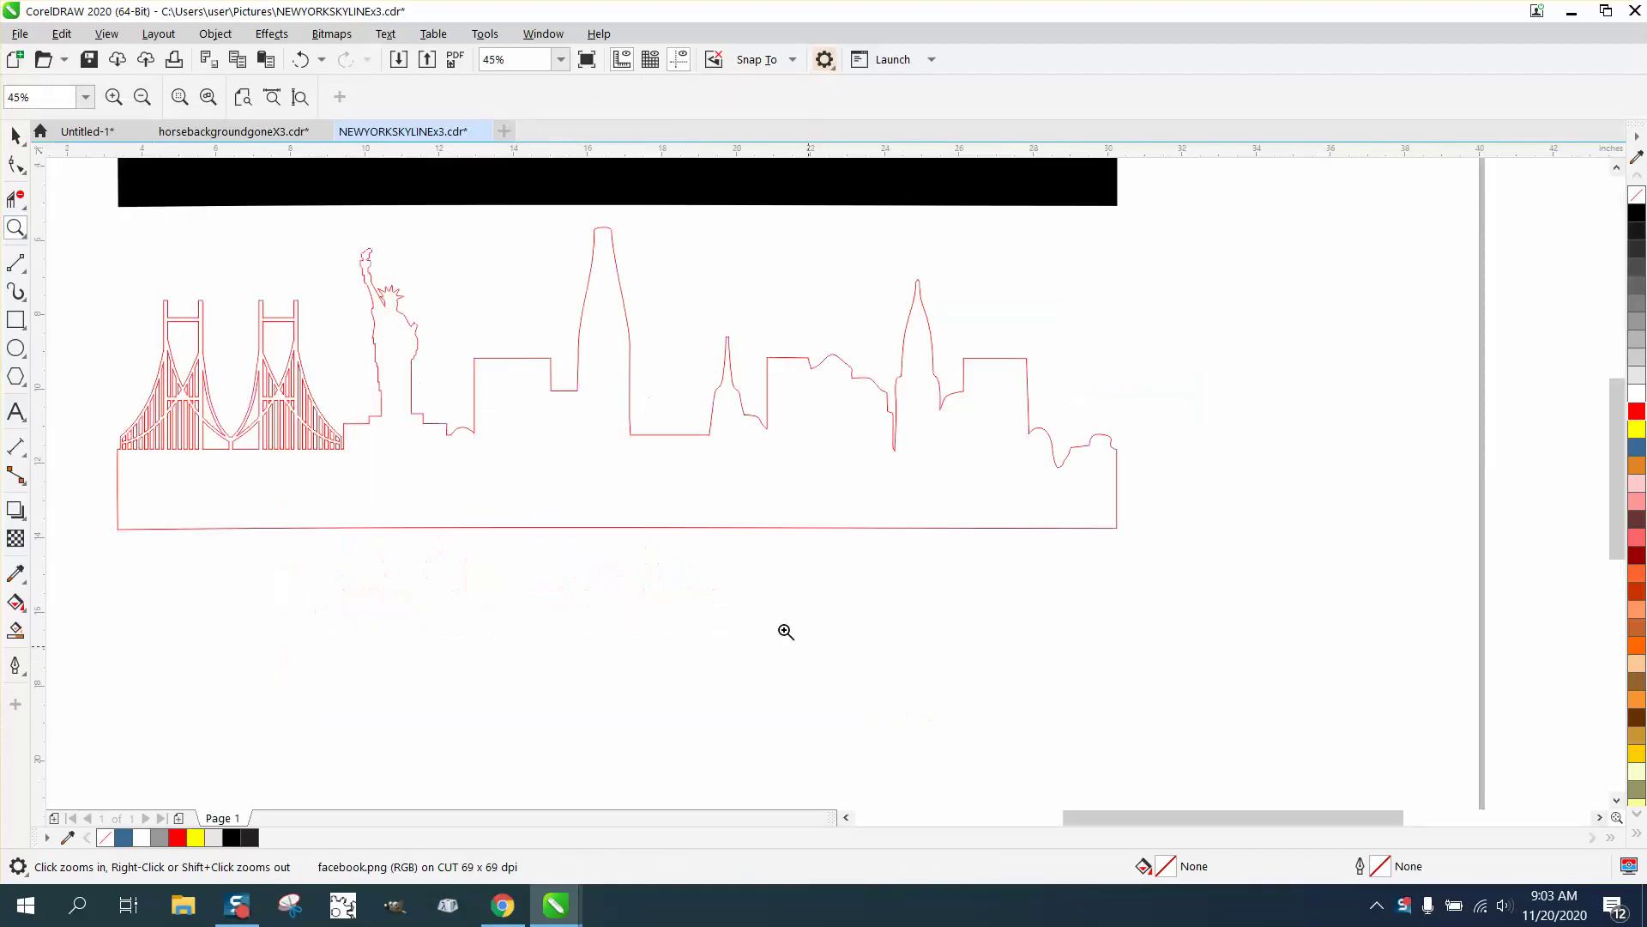
pyautogui.rightClick(551, 457)
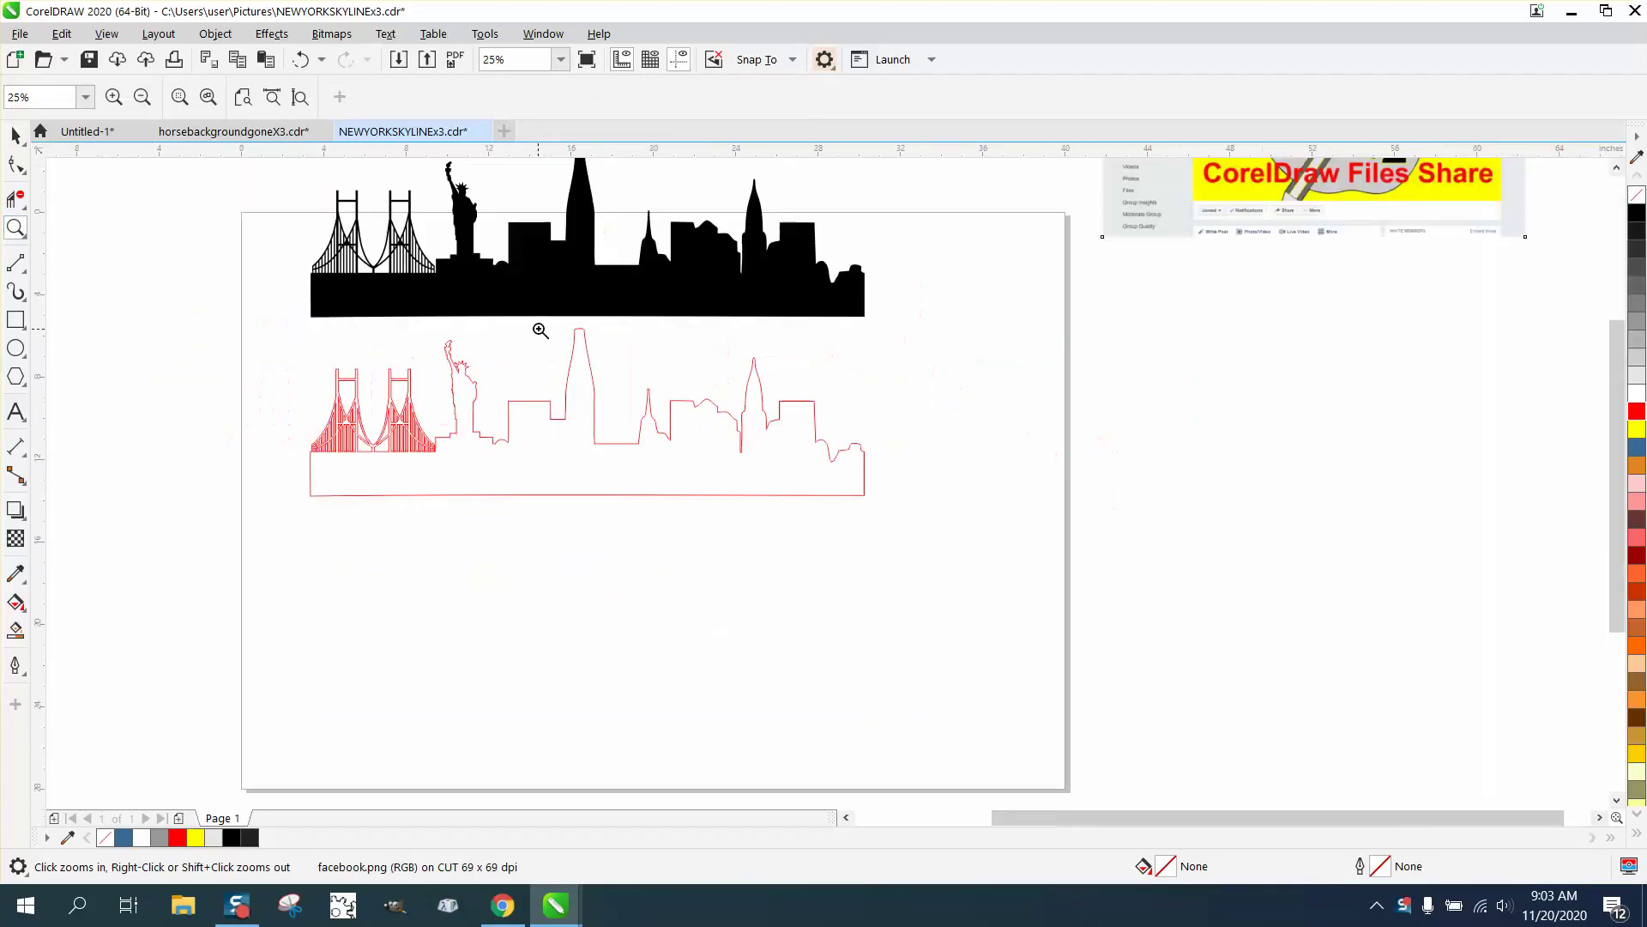
pyautogui.moveTo(538, 323); pyautogui.dragTo(721, 474)
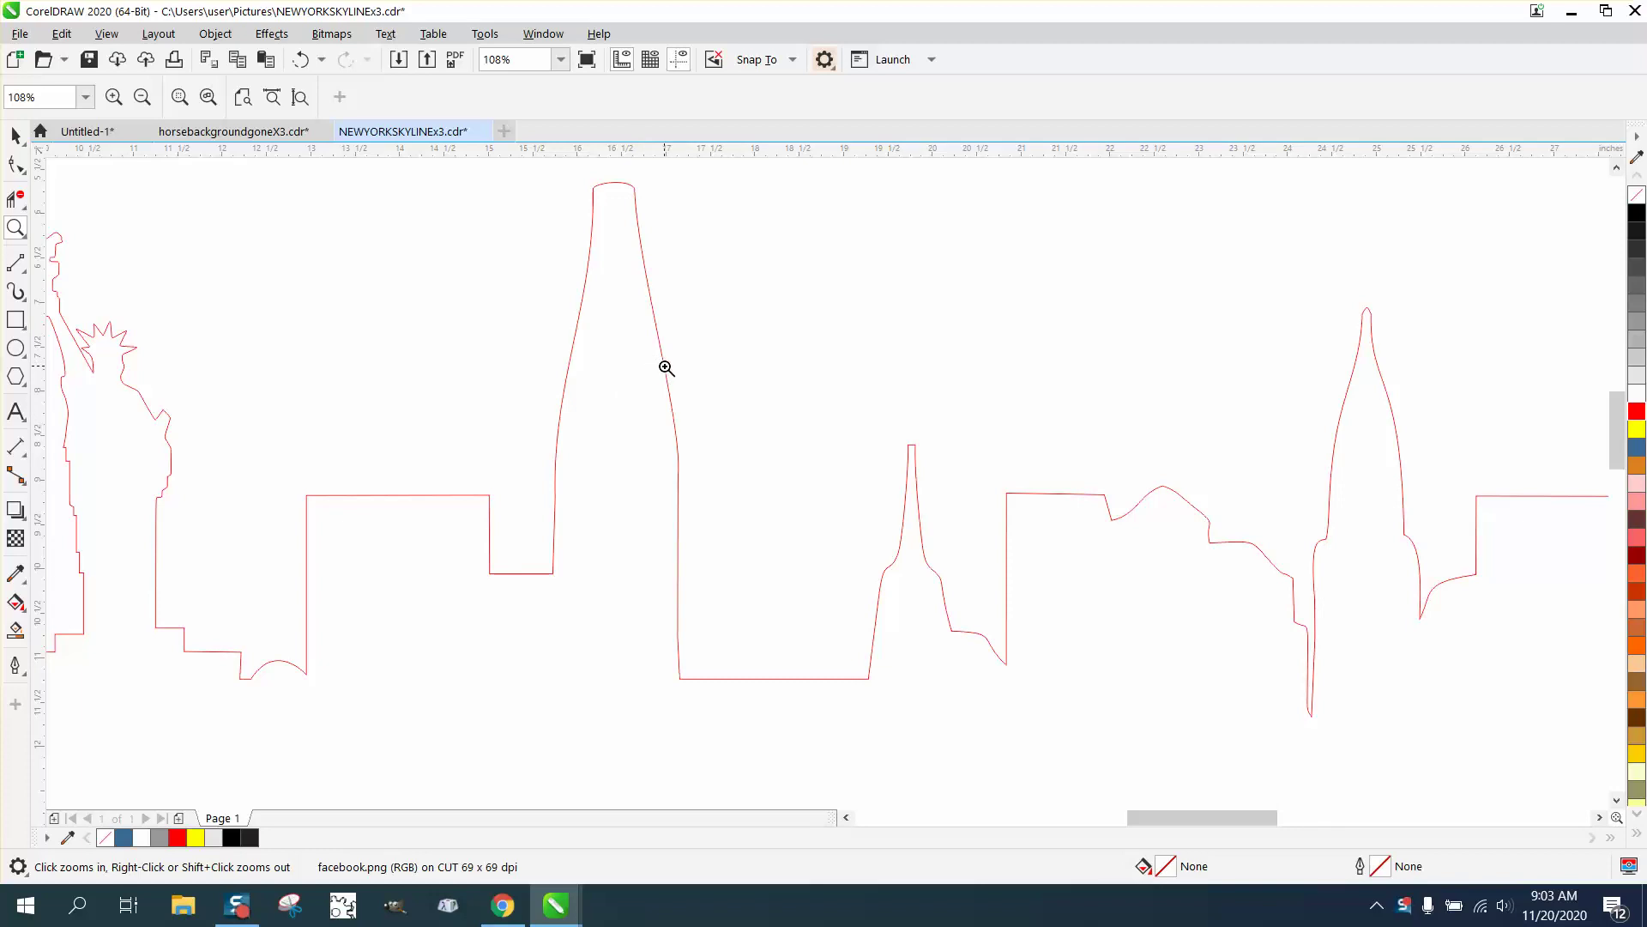
# Level the tall bottle building's base nodes horizontally with Align Nodes.
pyautogui.click(16, 164)
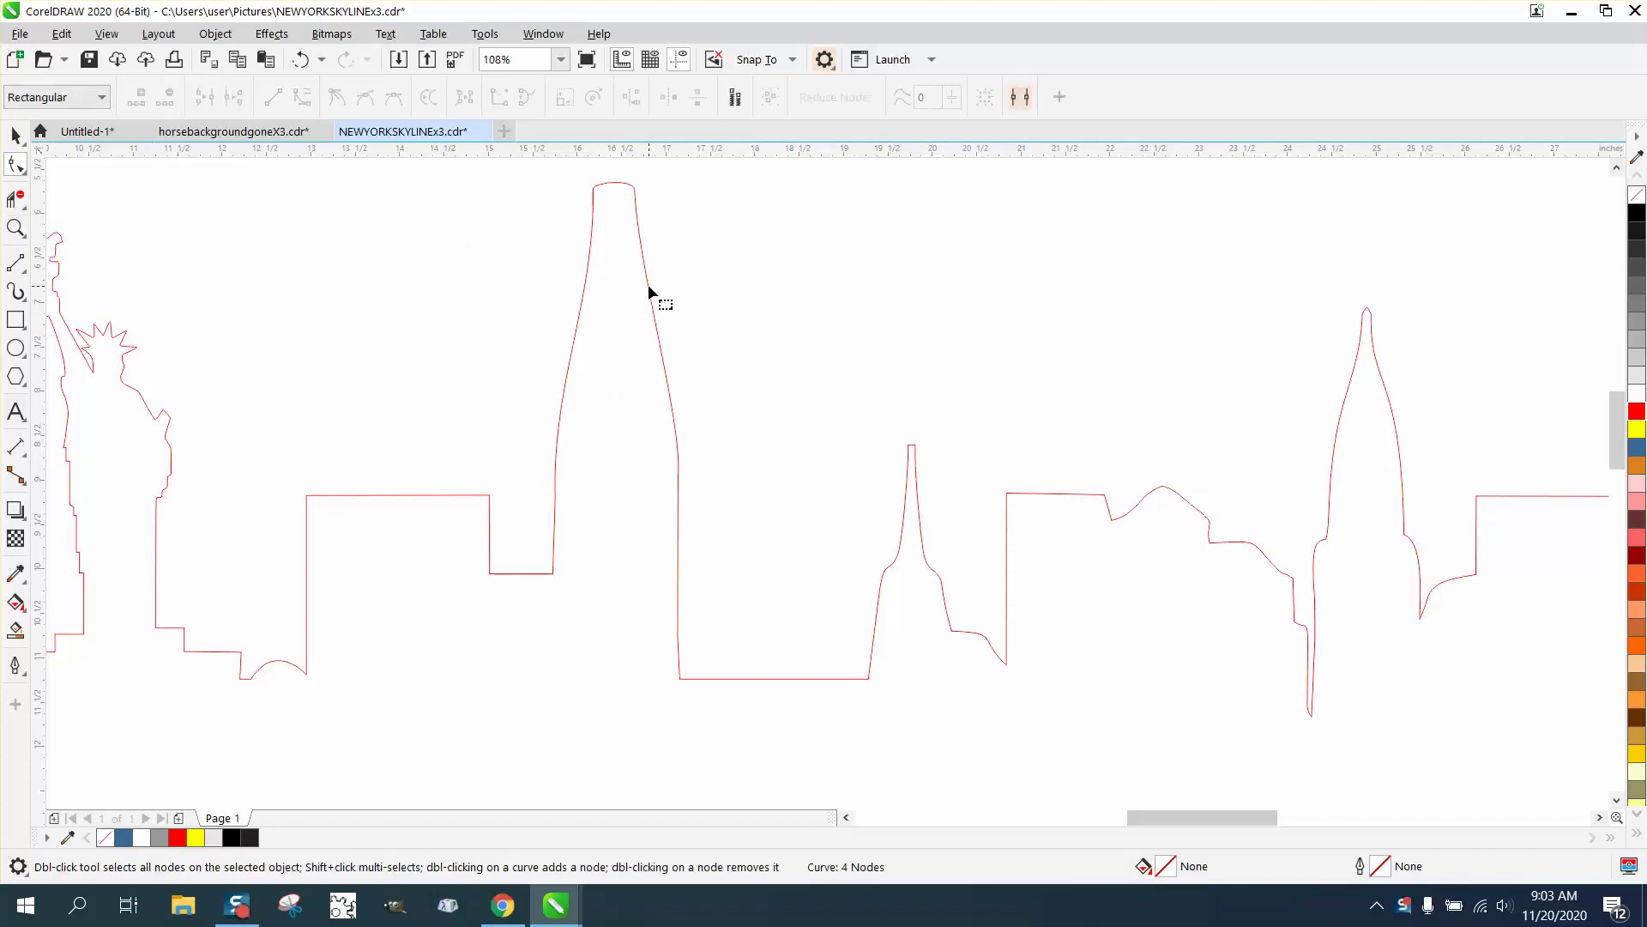
pyautogui.click(649, 289)
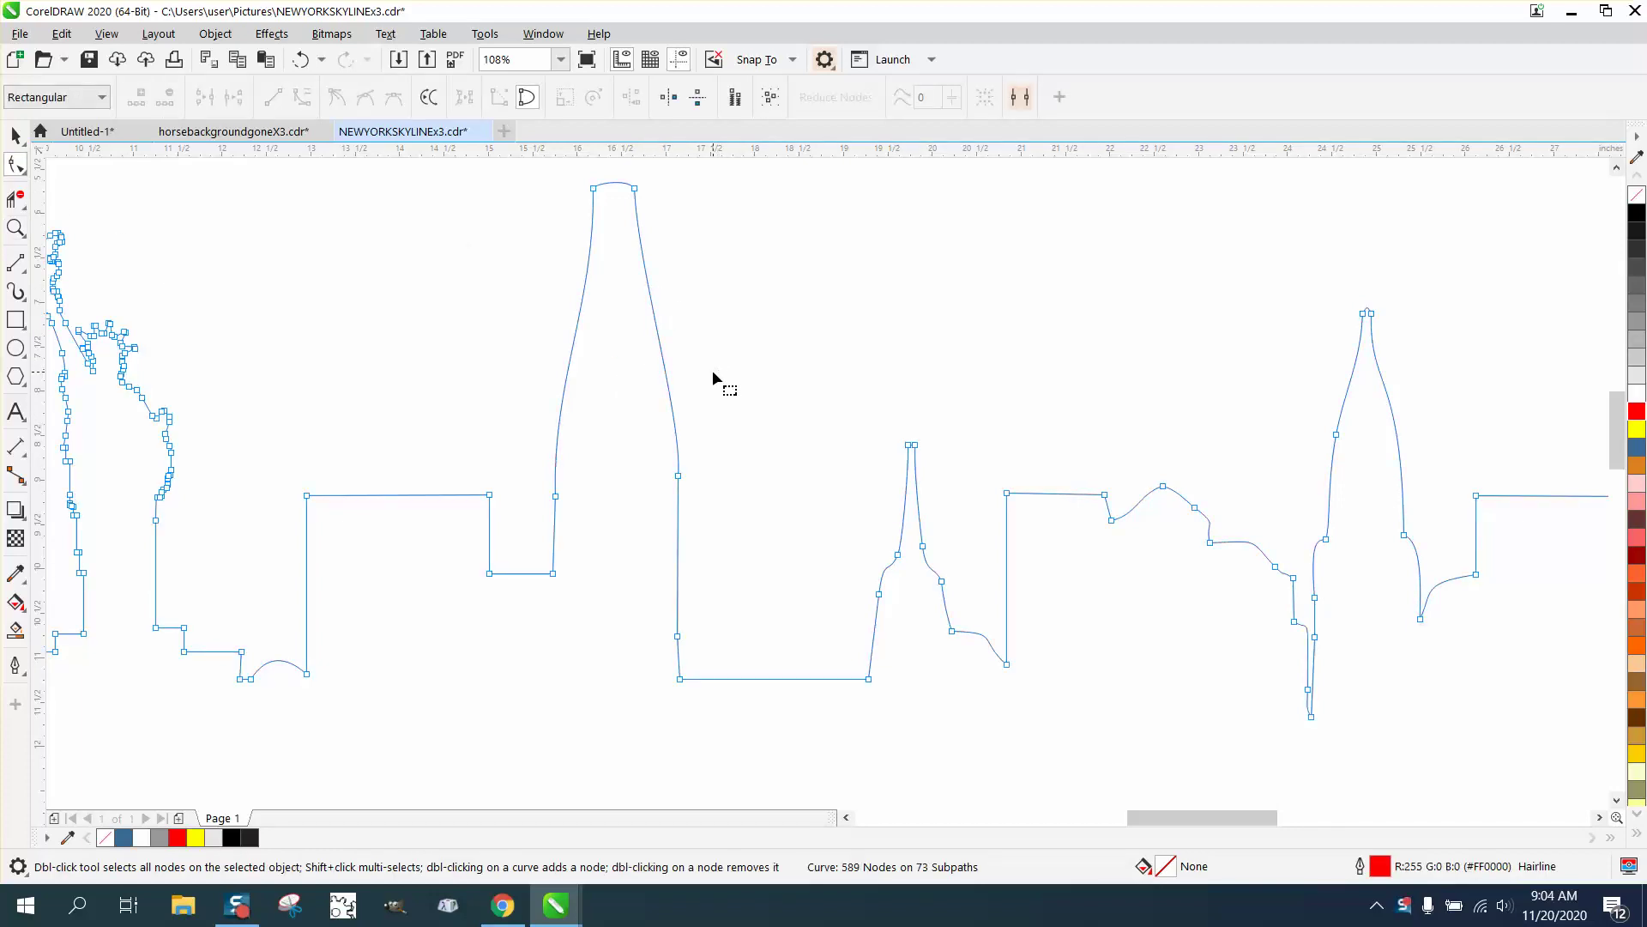
pyautogui.moveTo(527, 420); pyautogui.dragTo(701, 526)
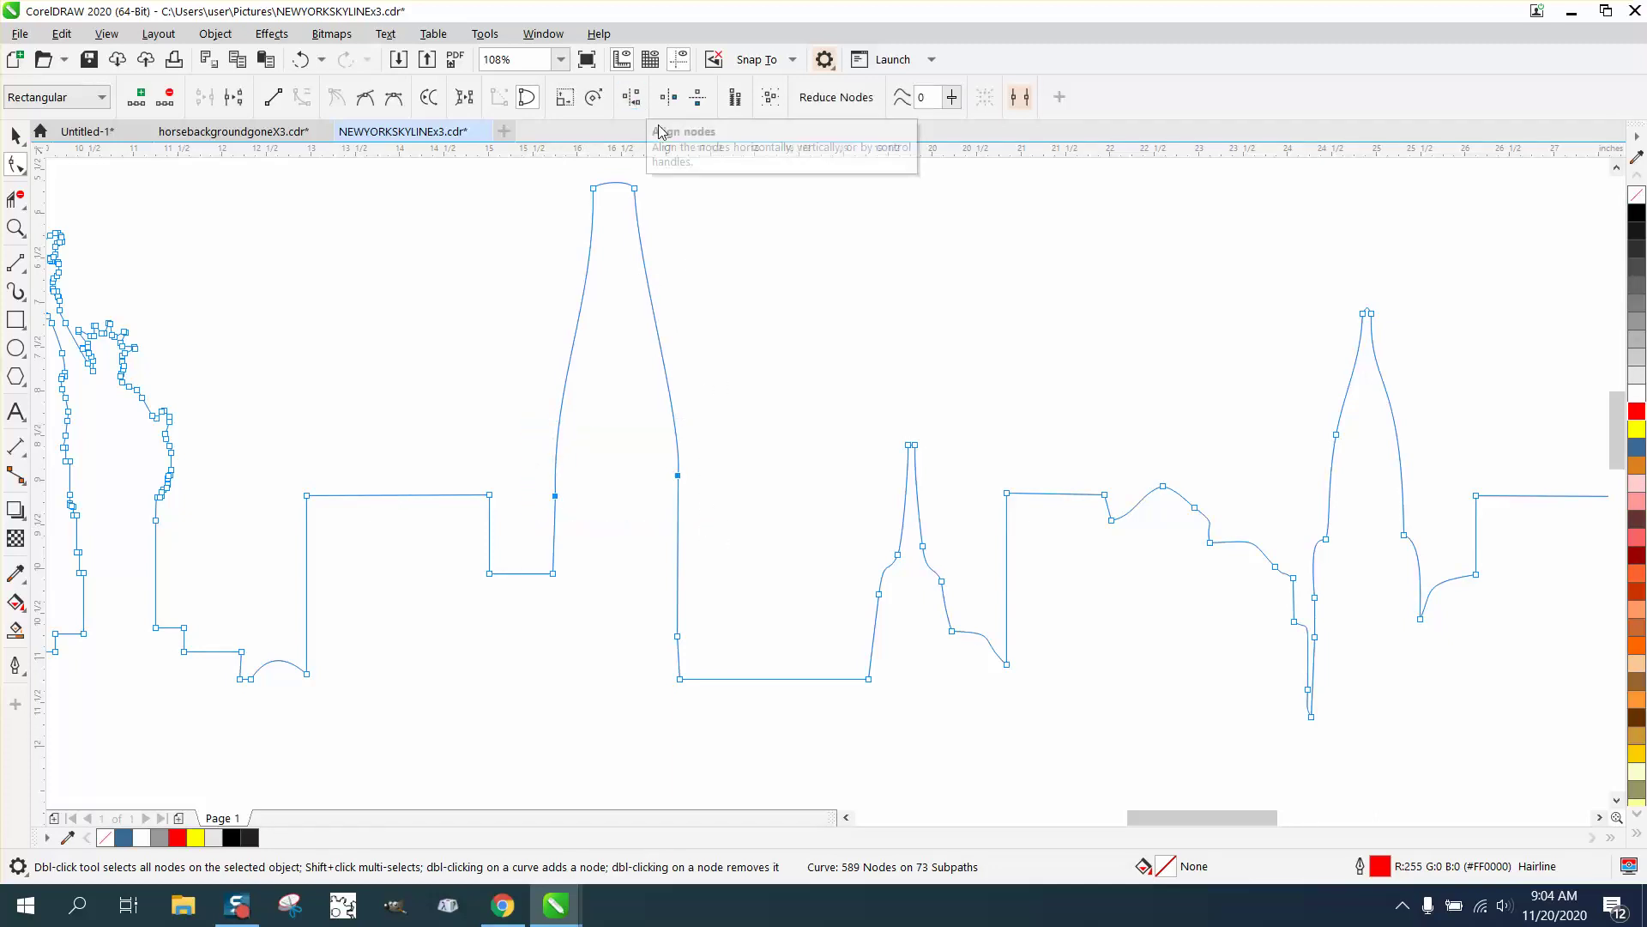
pyautogui.click(632, 98)
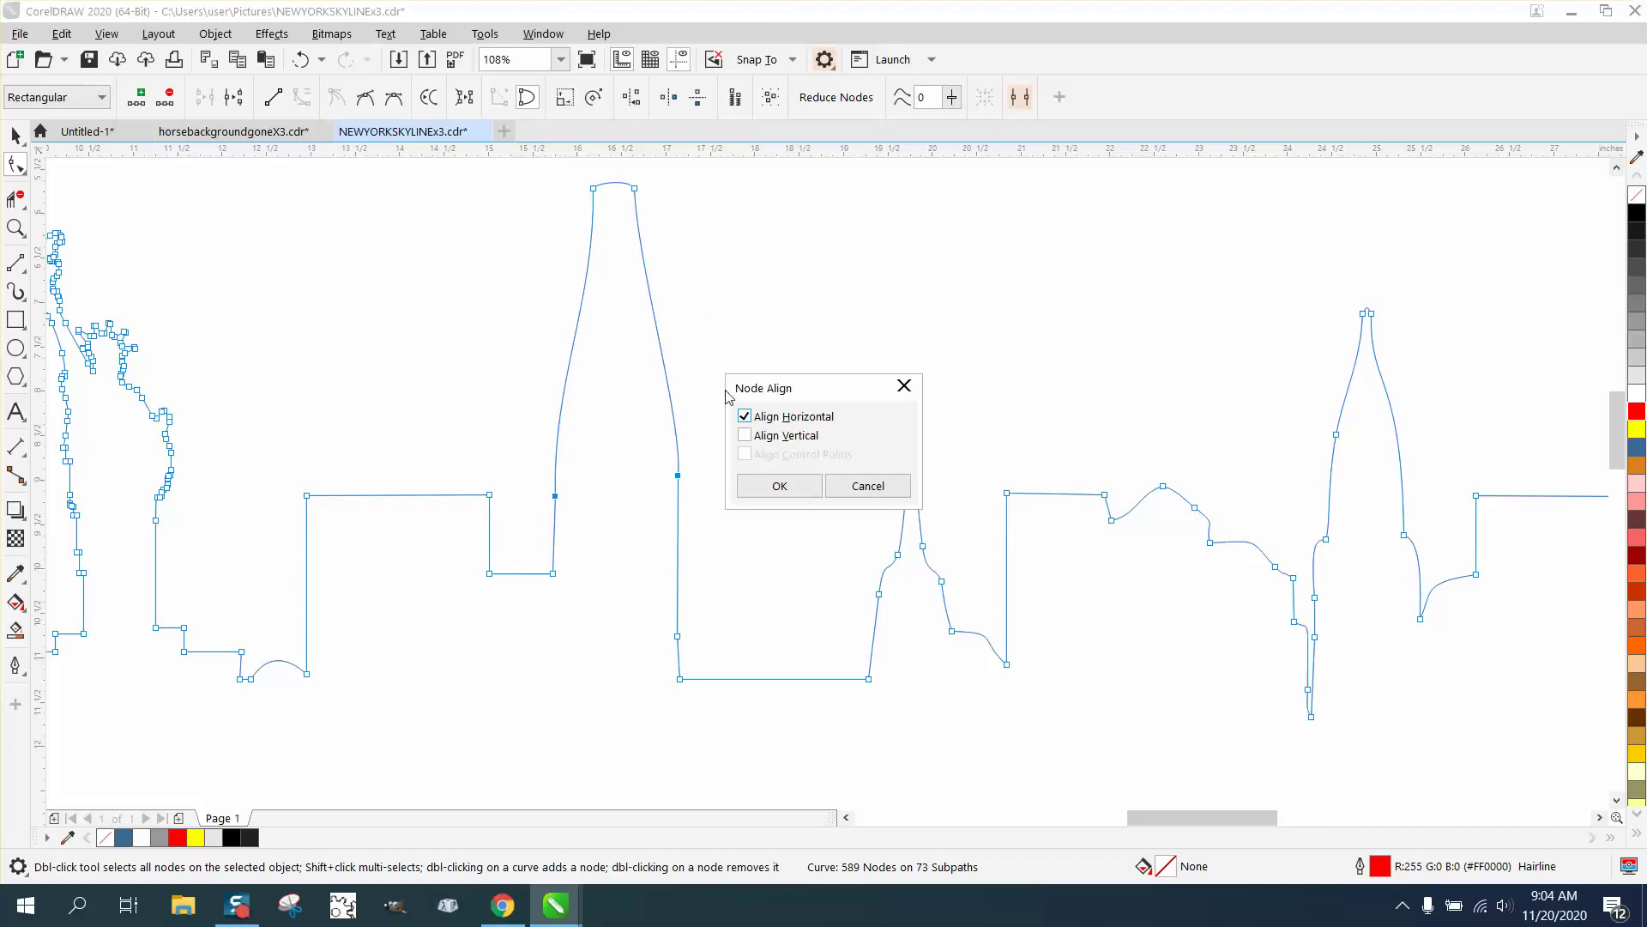
pyautogui.click(775, 485)
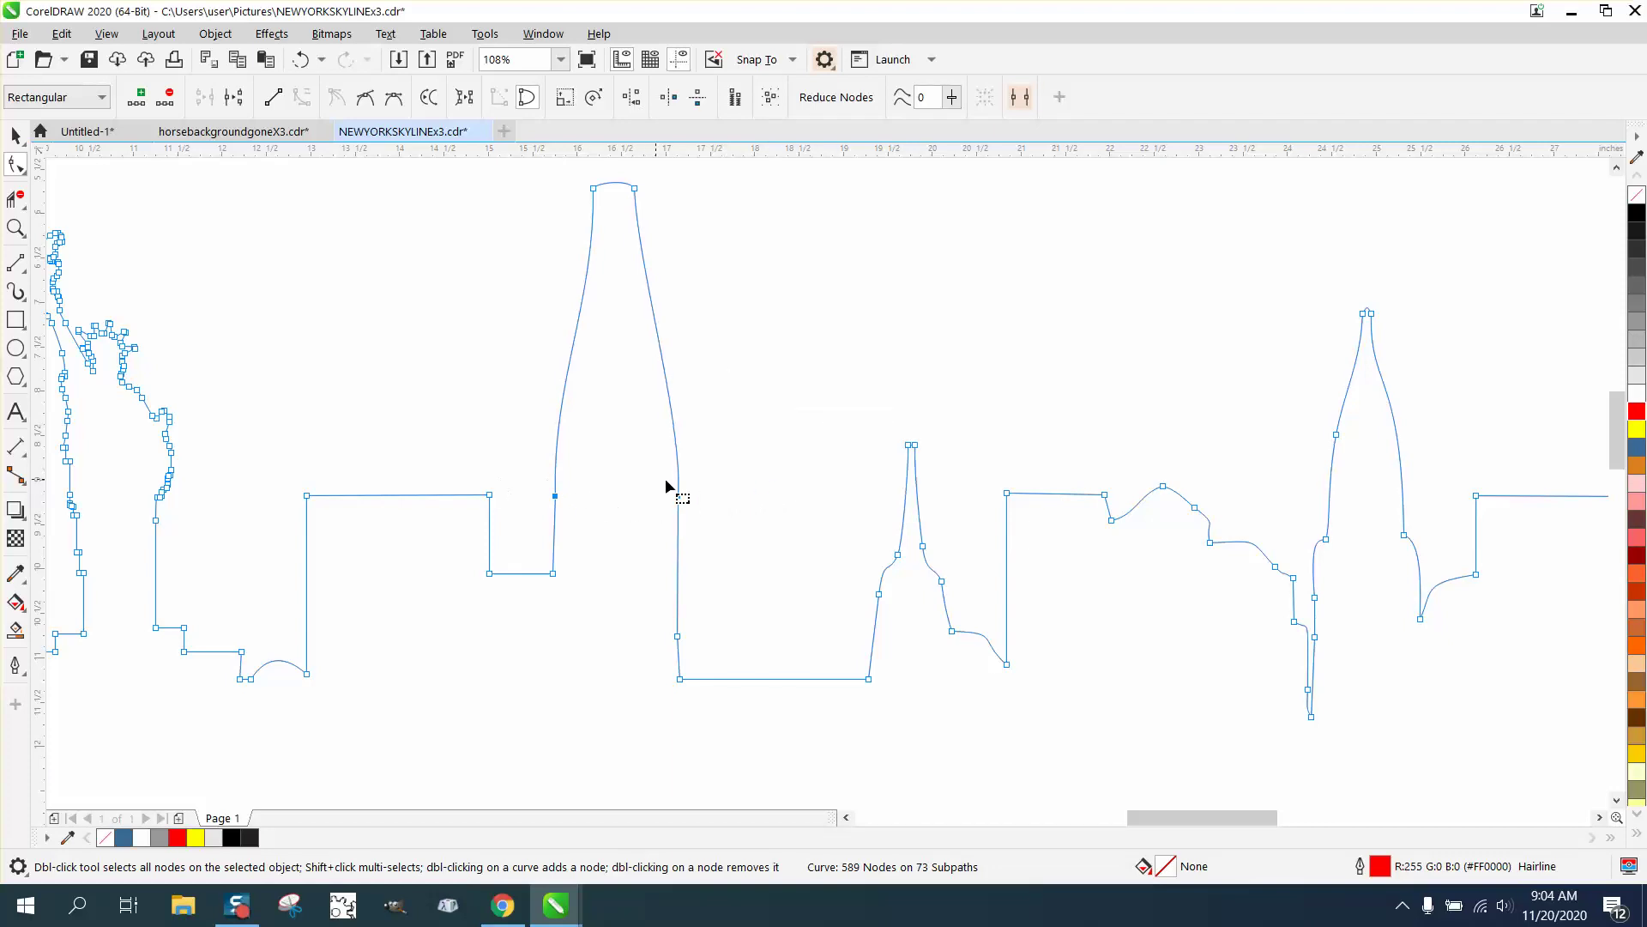
# Convert the building's curved base segments to straight lines.
pyautogui.moveTo(705, 484); pyautogui.dragTo(735, 541)
pyautogui.rightClick(679, 497)
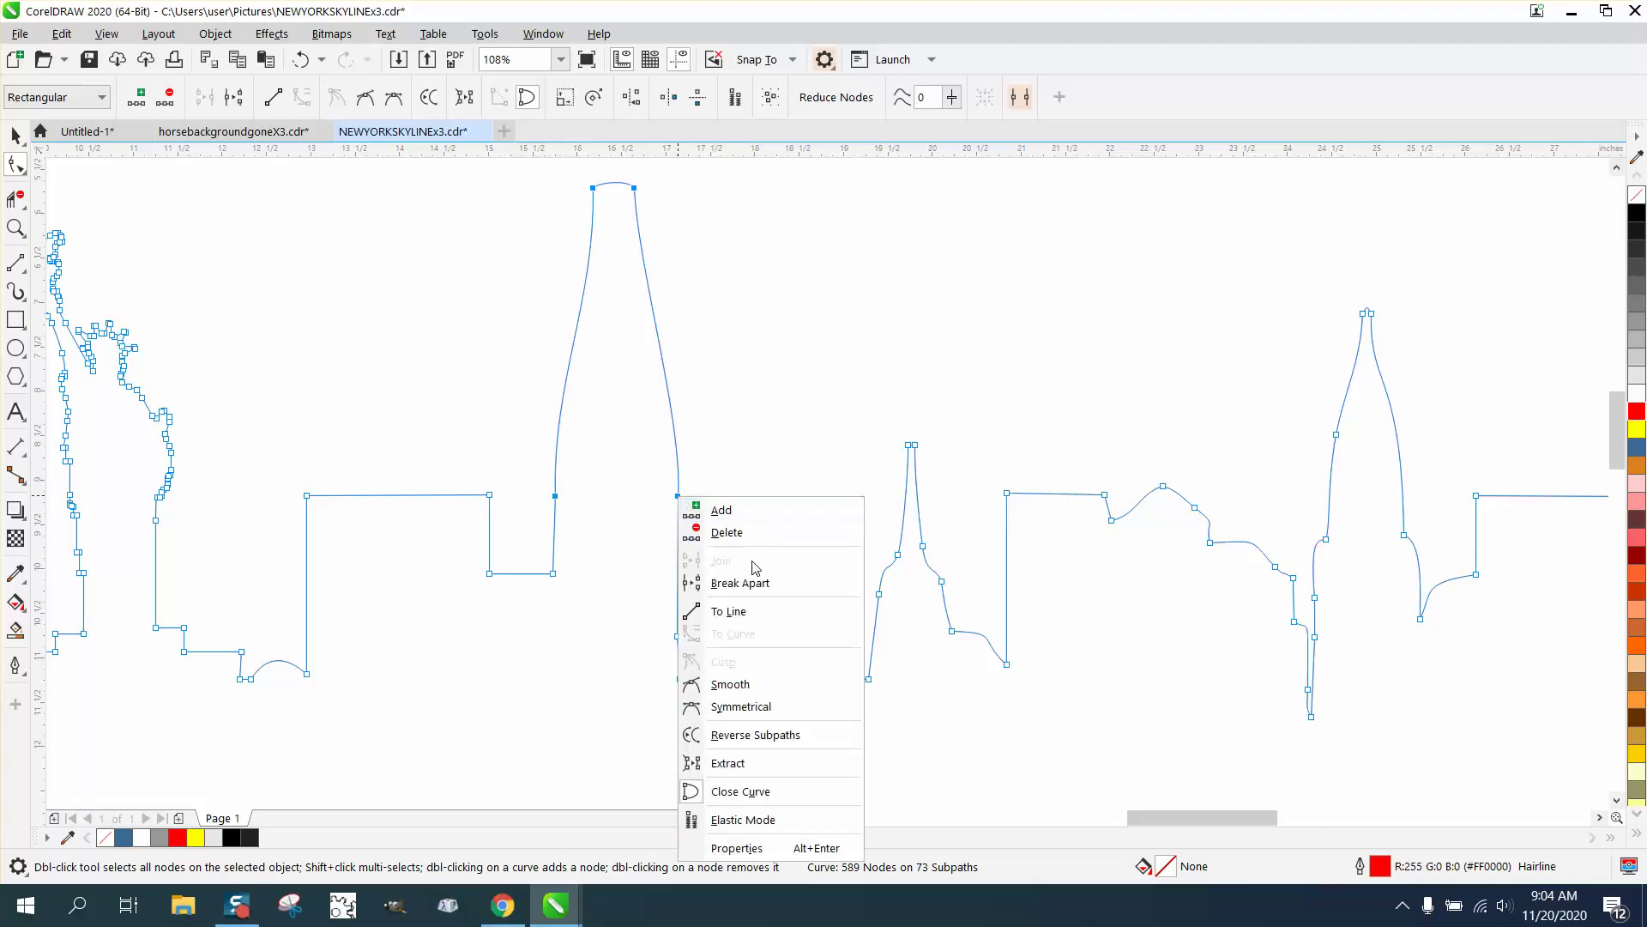
pyautogui.click(730, 611)
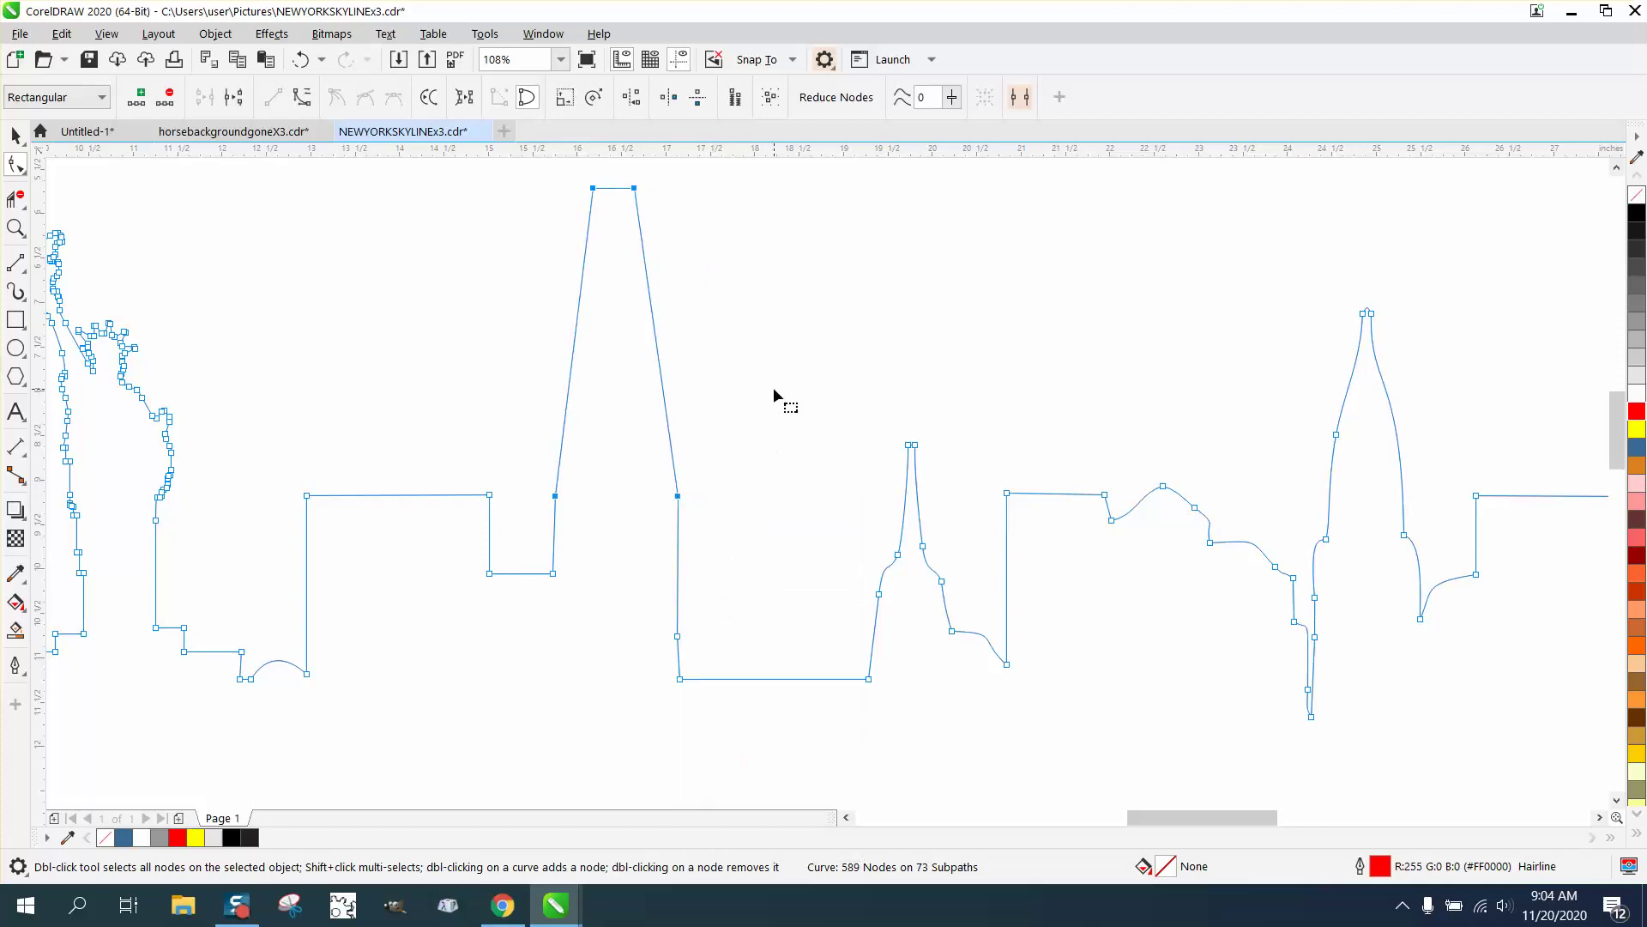
# Add extra nodes along all four segments of the tall building.
pyautogui.click(621, 188)
pyautogui.moveTo(607, 176); pyautogui.dragTo(656, 343)
pyautogui.moveTo(553, 165); pyautogui.dragTo(717, 526)
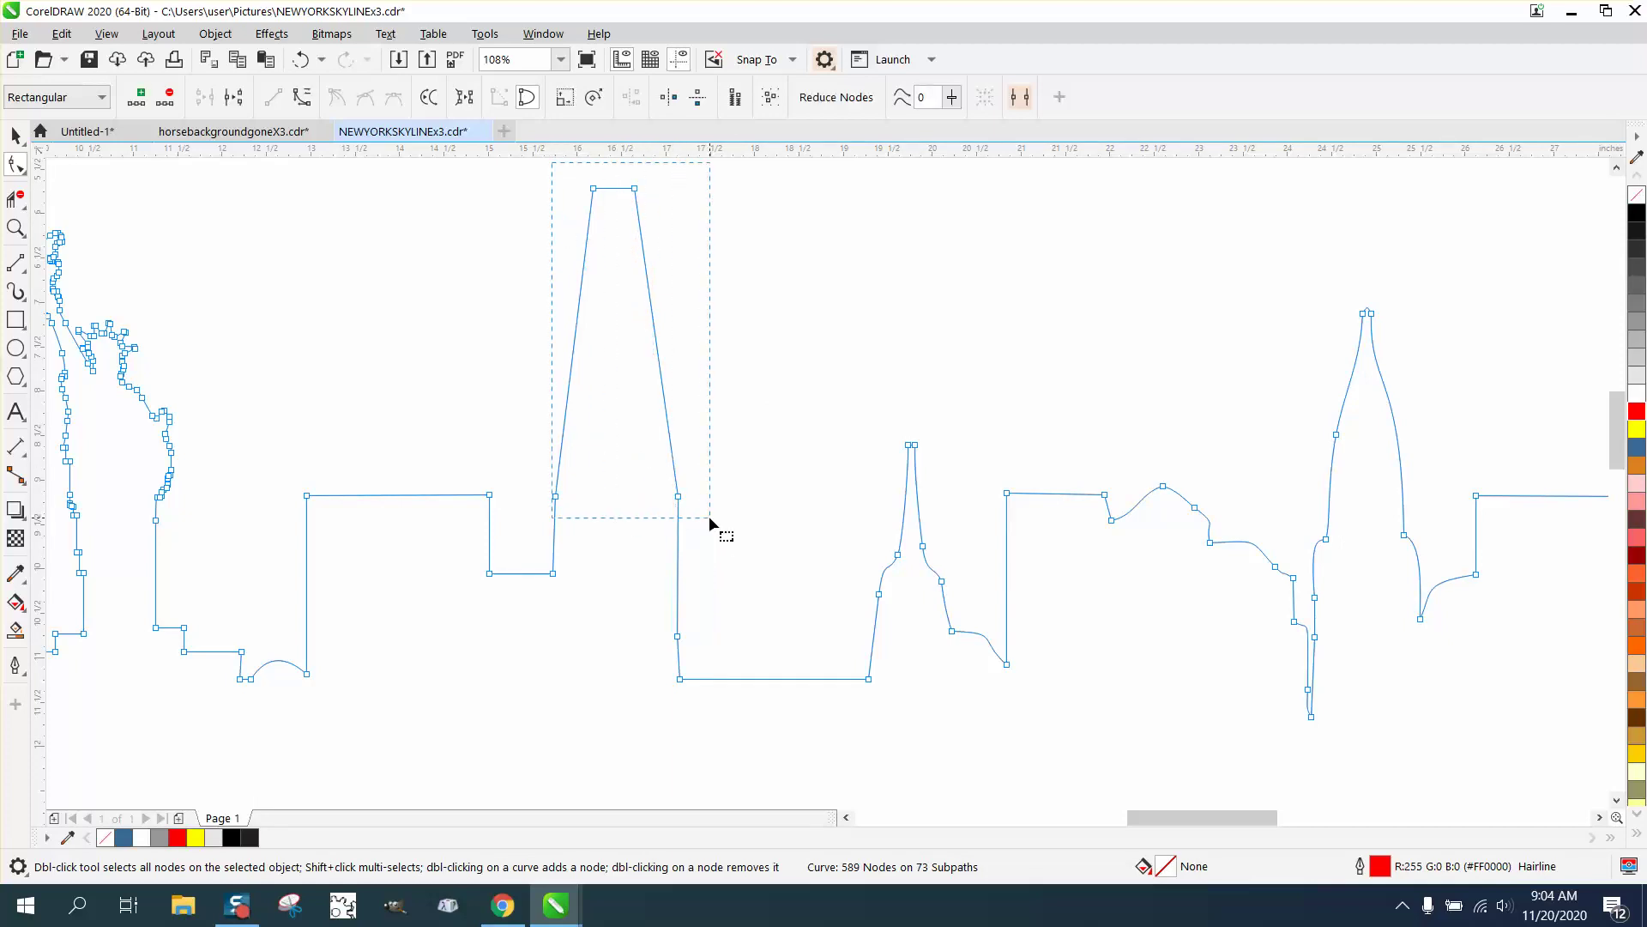
pyautogui.click(143, 98)
pyautogui.click(142, 98)
pyautogui.click(142, 98)
# Delete the nodes along the building's right edge.
pyautogui.click(716, 511)
pyautogui.moveTo(702, 634); pyautogui.dragTo(646, 647)
pyautogui.press('Delete')
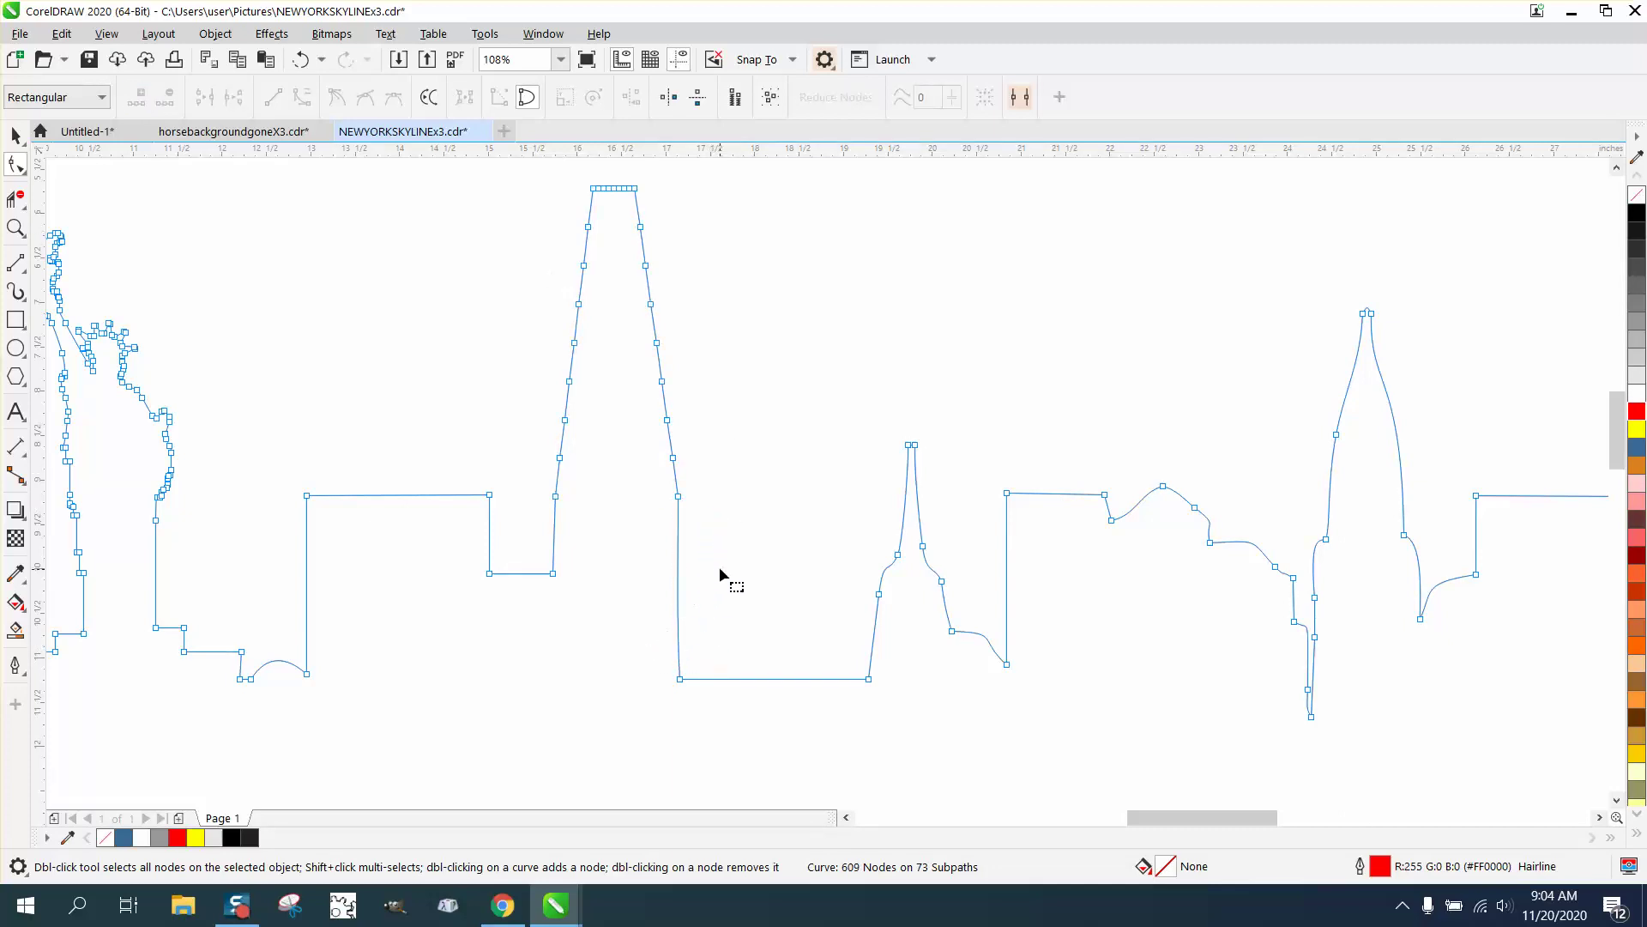
# Make the tower's base segment a straight line.
pyautogui.click(702, 706)
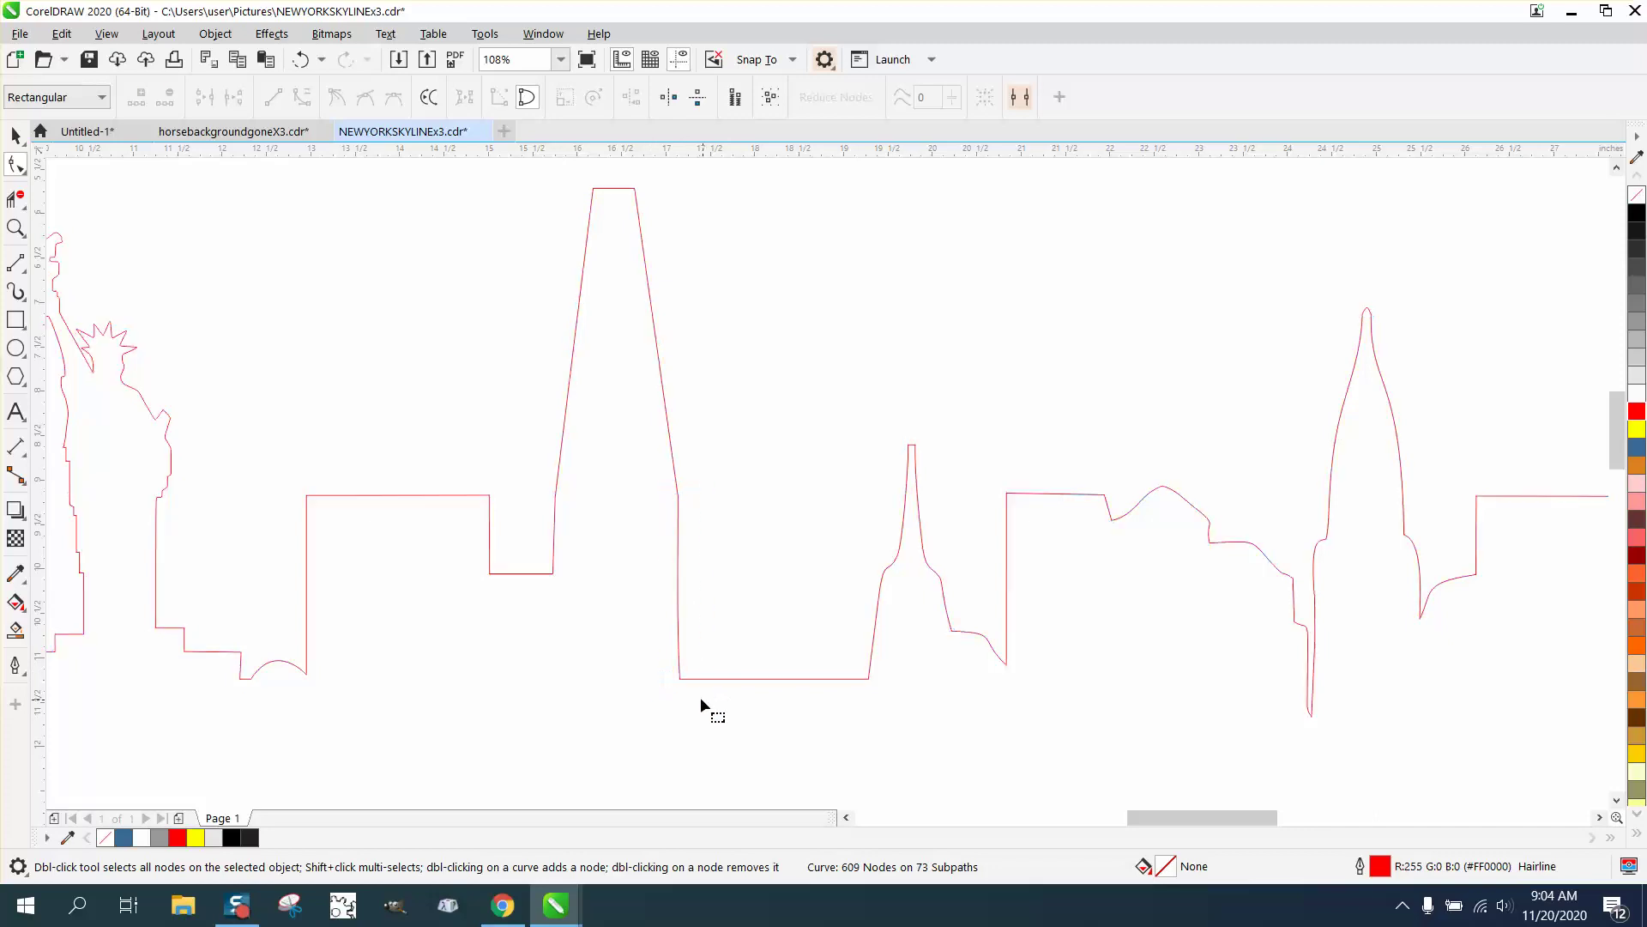
pyautogui.click(686, 683)
pyautogui.rightClick(682, 679)
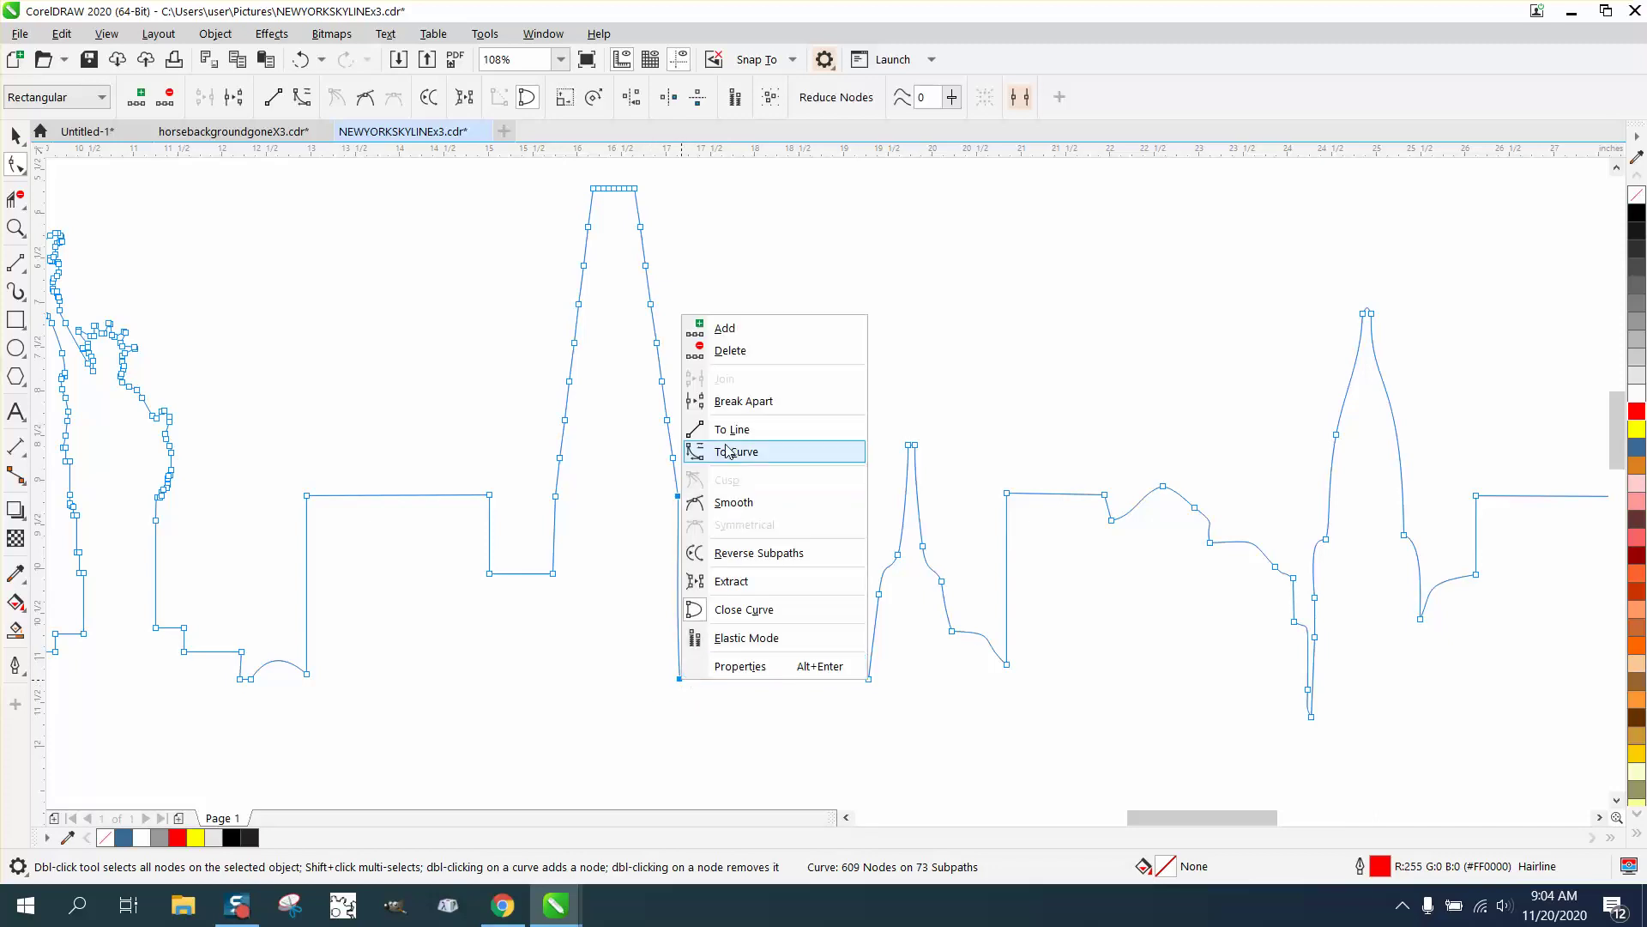
pyautogui.click(732, 429)
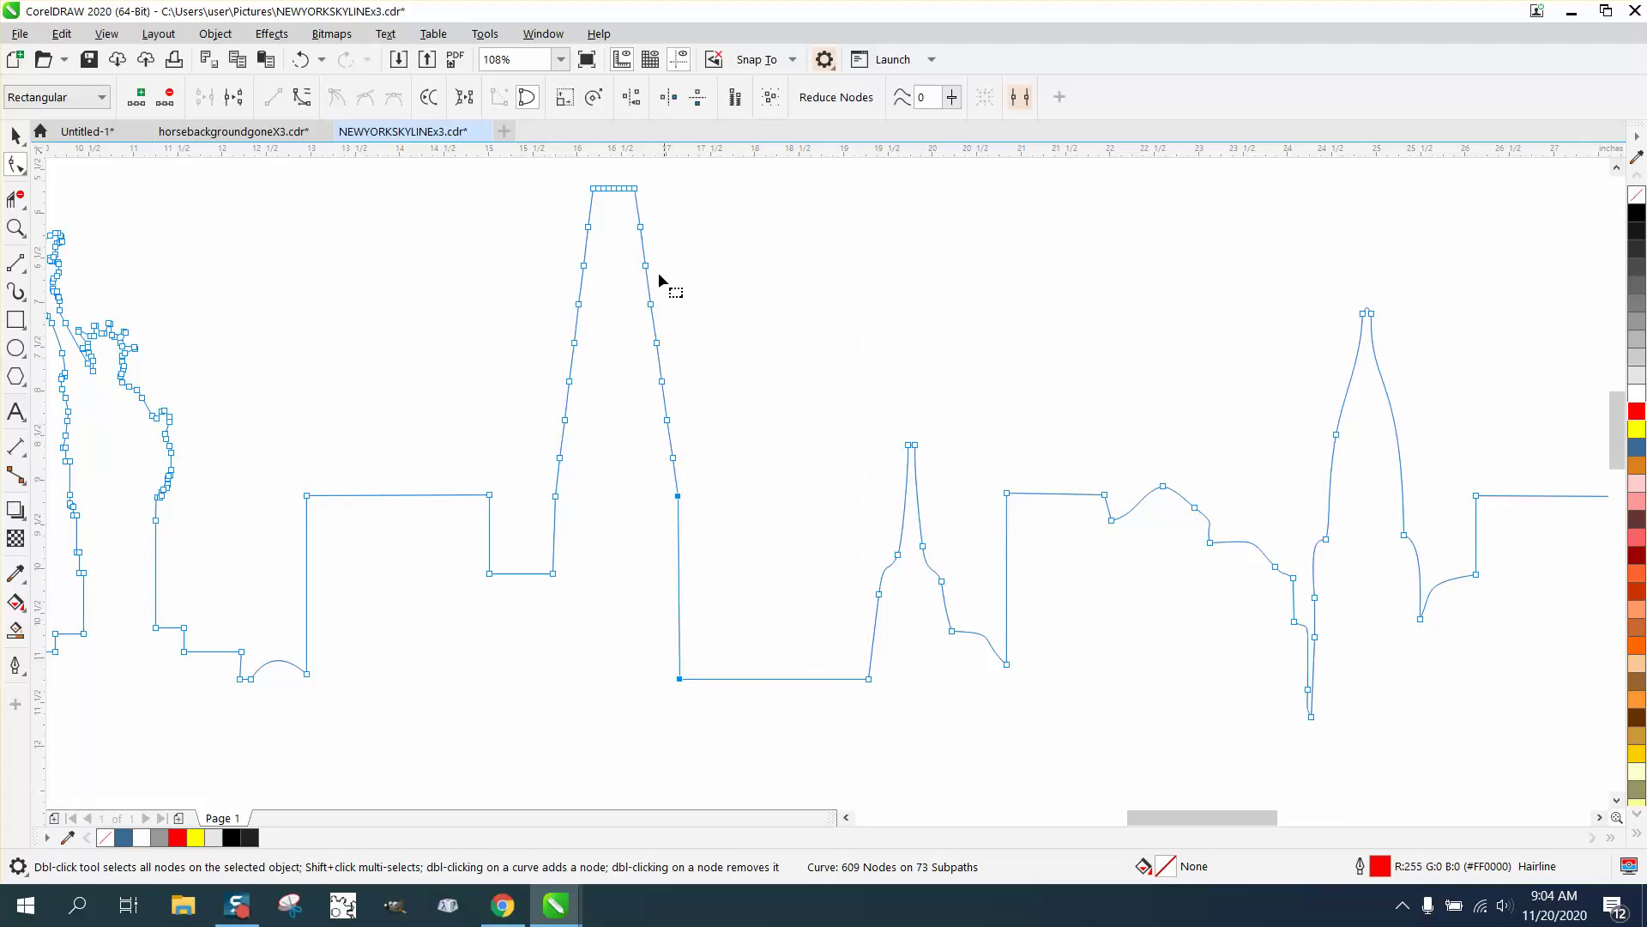
# Delete the extra nodes along the tower's flat top.
pyautogui.click(15, 228)
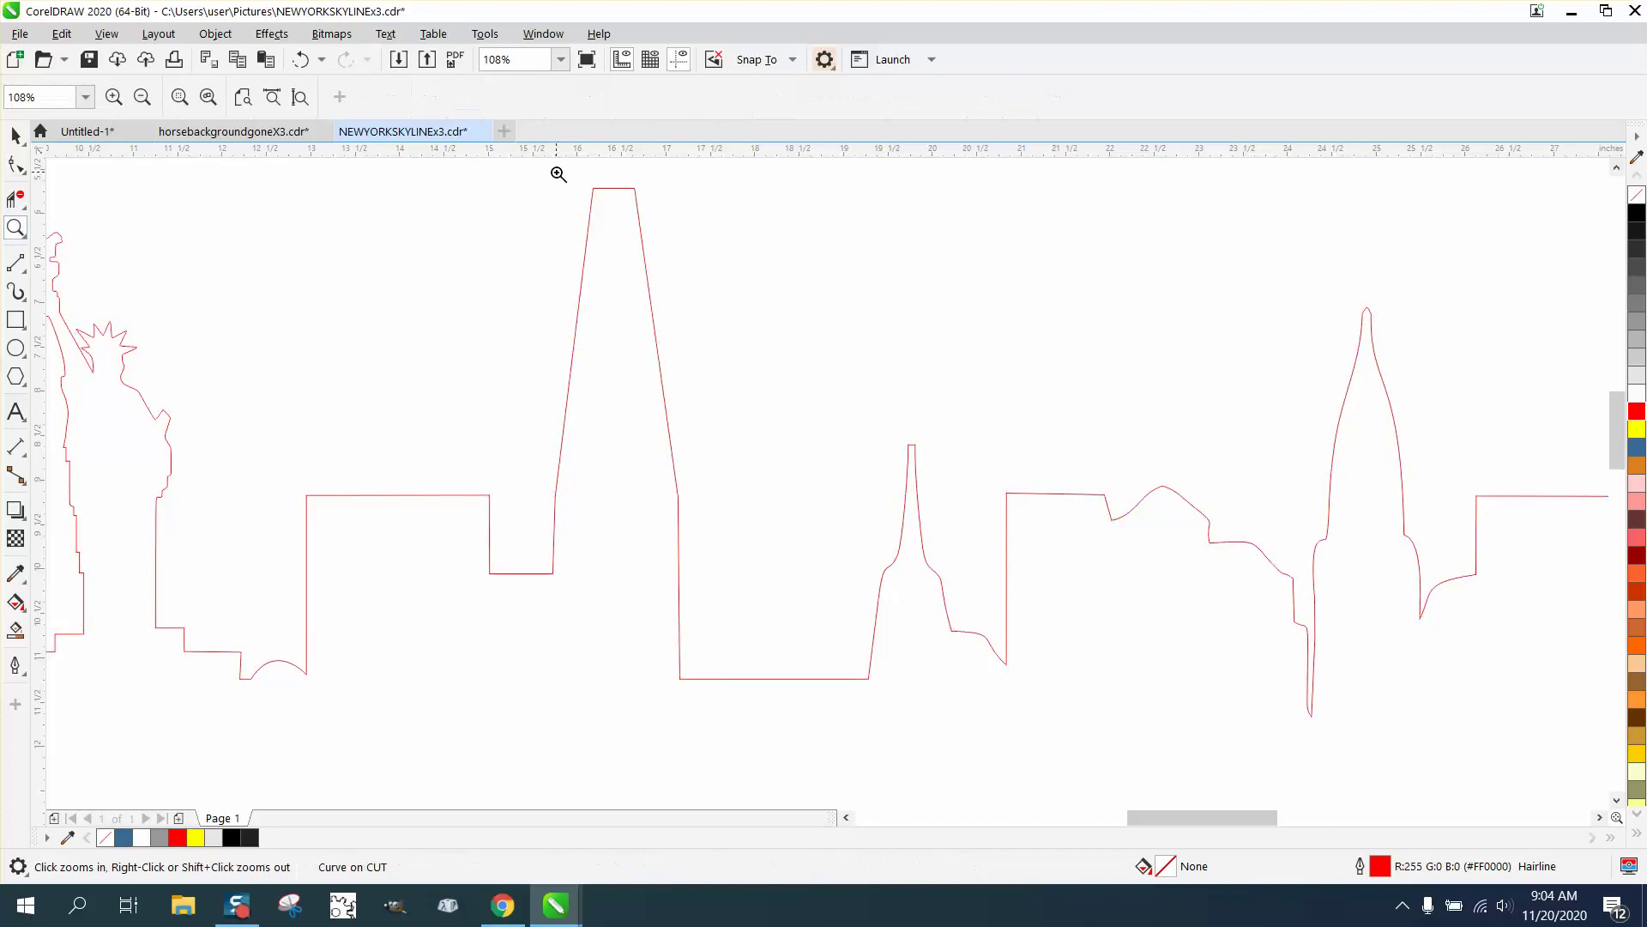
pyautogui.moveTo(556, 173); pyautogui.dragTo(760, 267)
pyautogui.click(16, 165)
pyautogui.moveTo(365, 241); pyautogui.dragTo(605, 297)
pyautogui.press('Delete')
# Convert all of the tall tower's segments to straight lines.
pyautogui.scroll(-3, 530, 297)
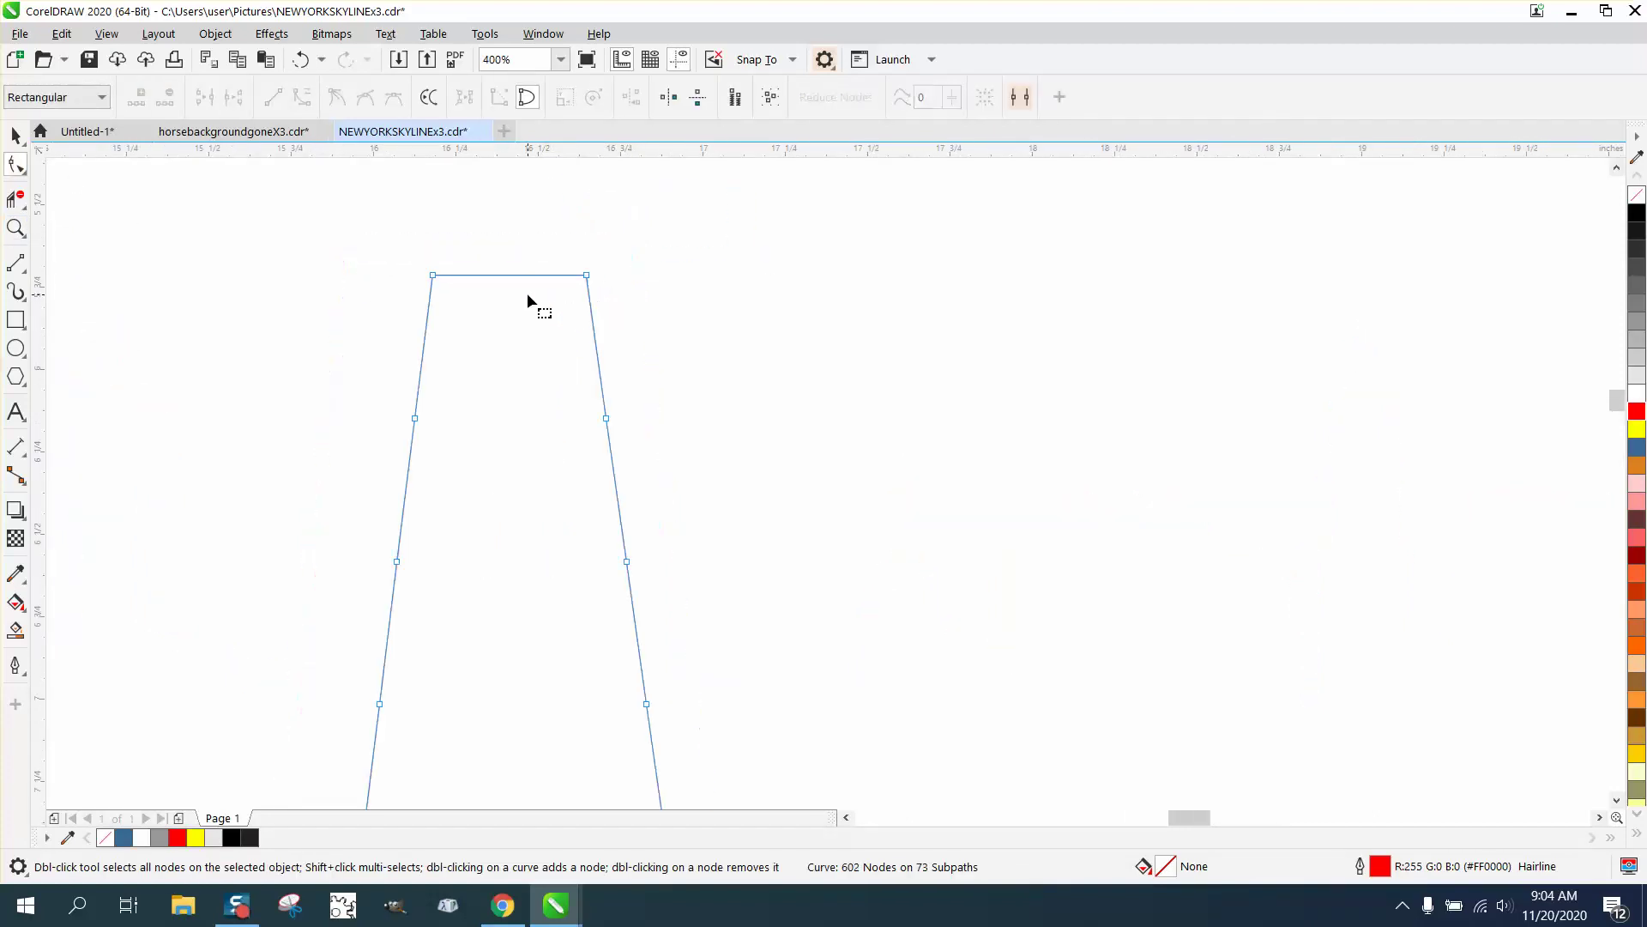
pyautogui.scroll(-1, 546, 321)
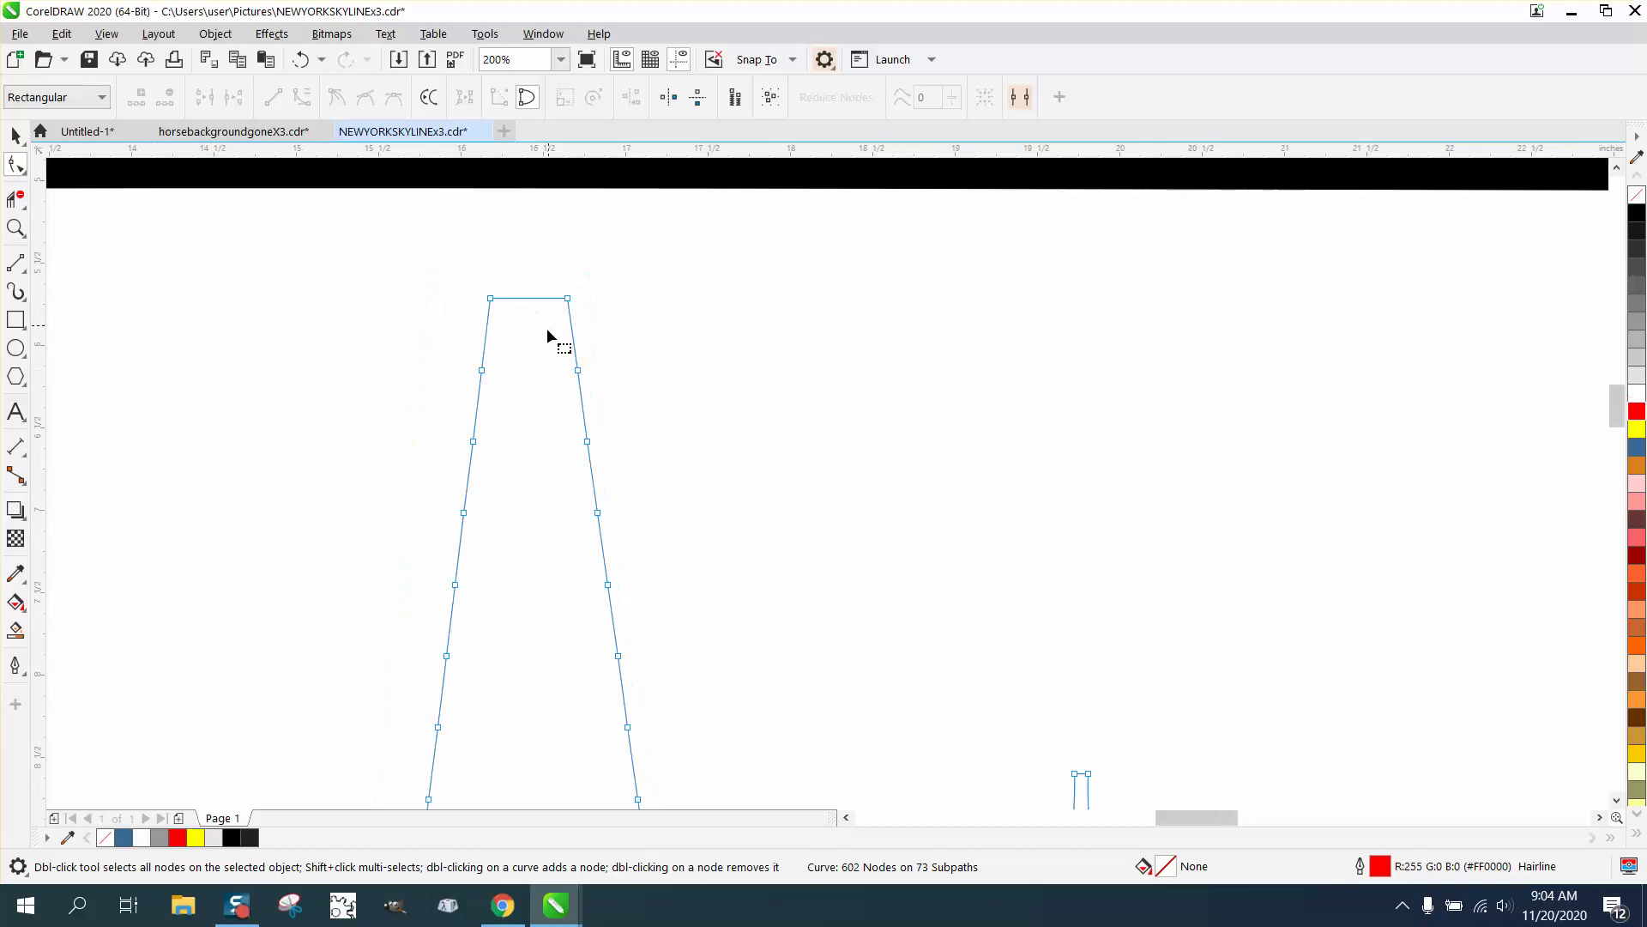
pyautogui.click(482, 371)
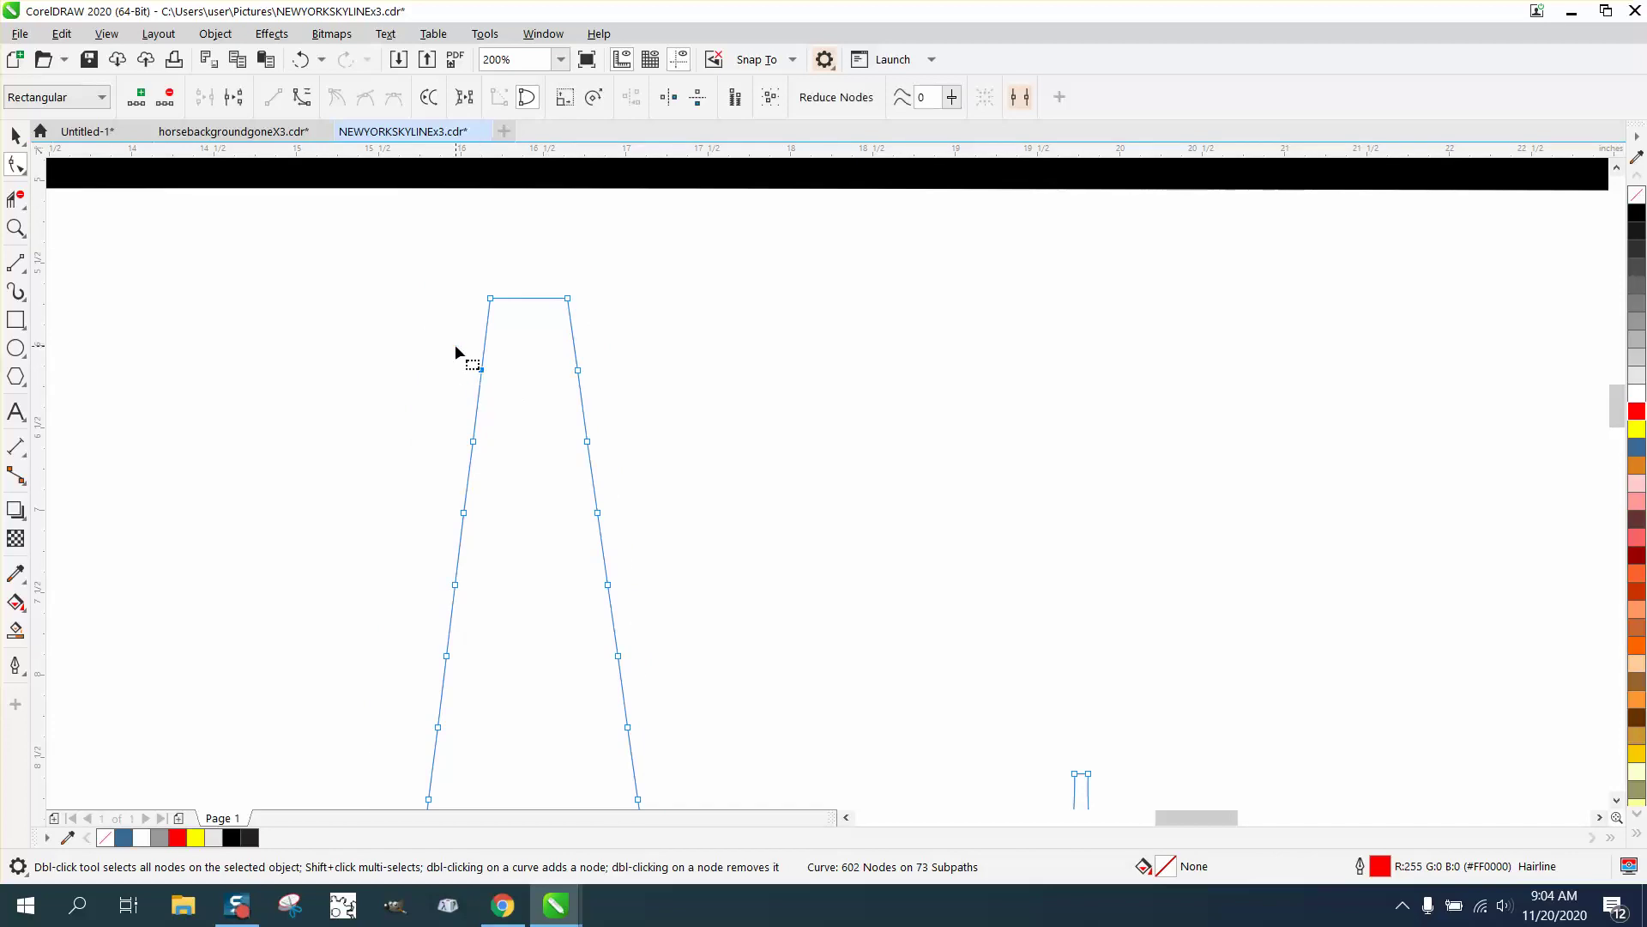
pyautogui.scroll(-1, 455, 343)
pyautogui.moveTo(562, 652); pyautogui.dragTo(583, 651)
pyautogui.rightClick(553, 611)
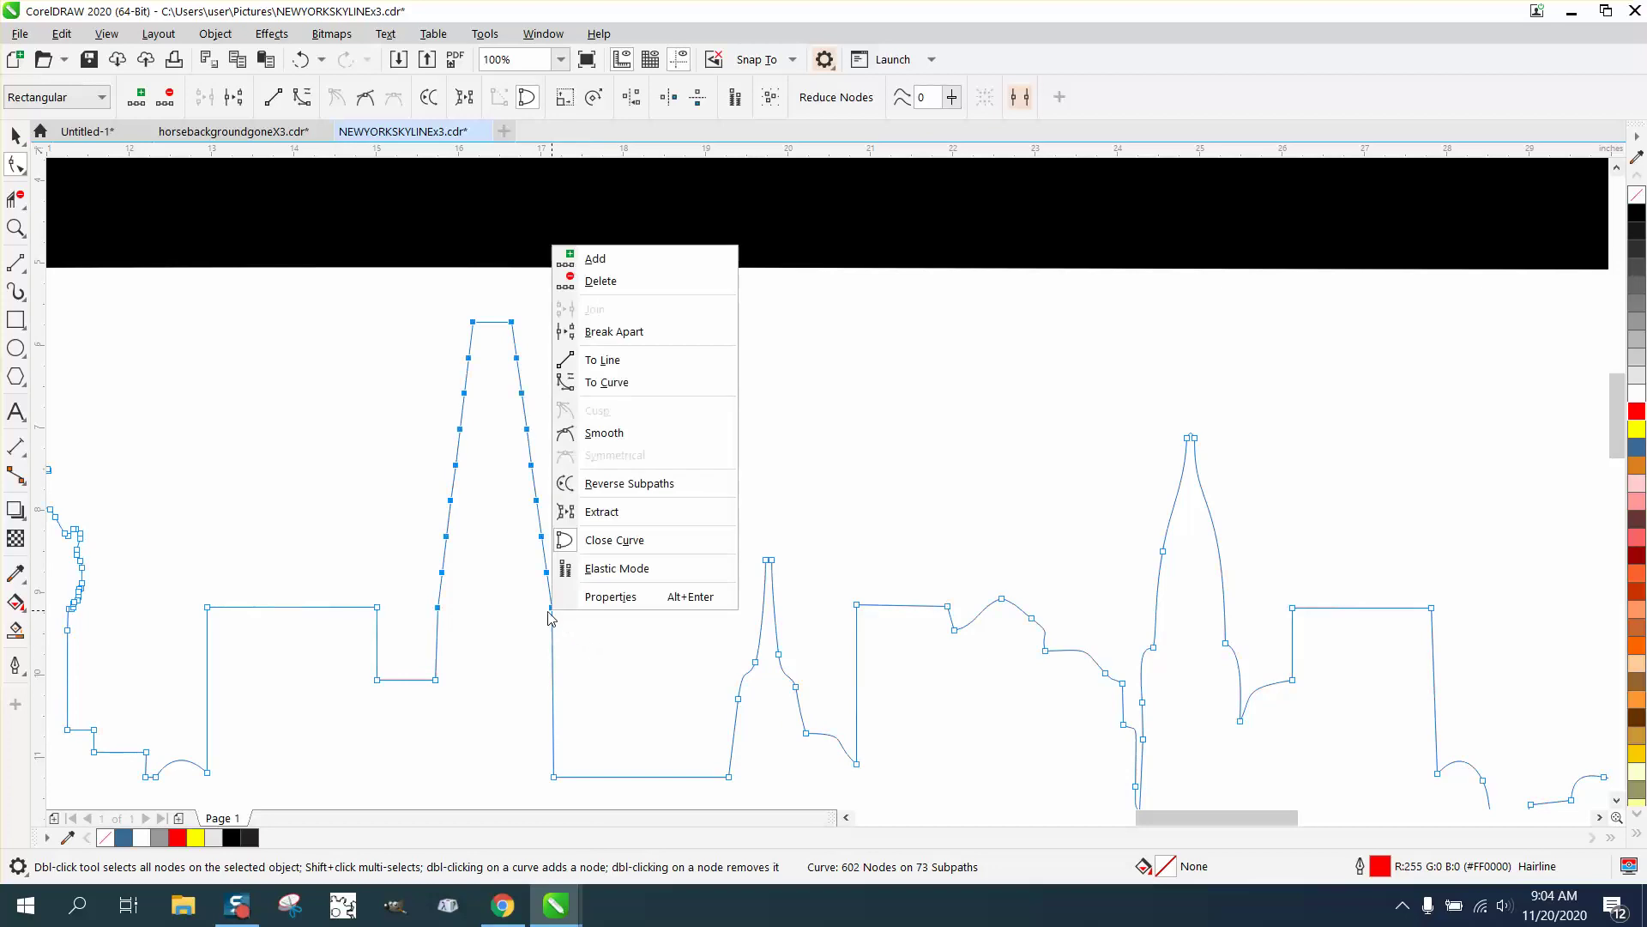
pyautogui.click(597, 361)
pyautogui.click(16, 227)
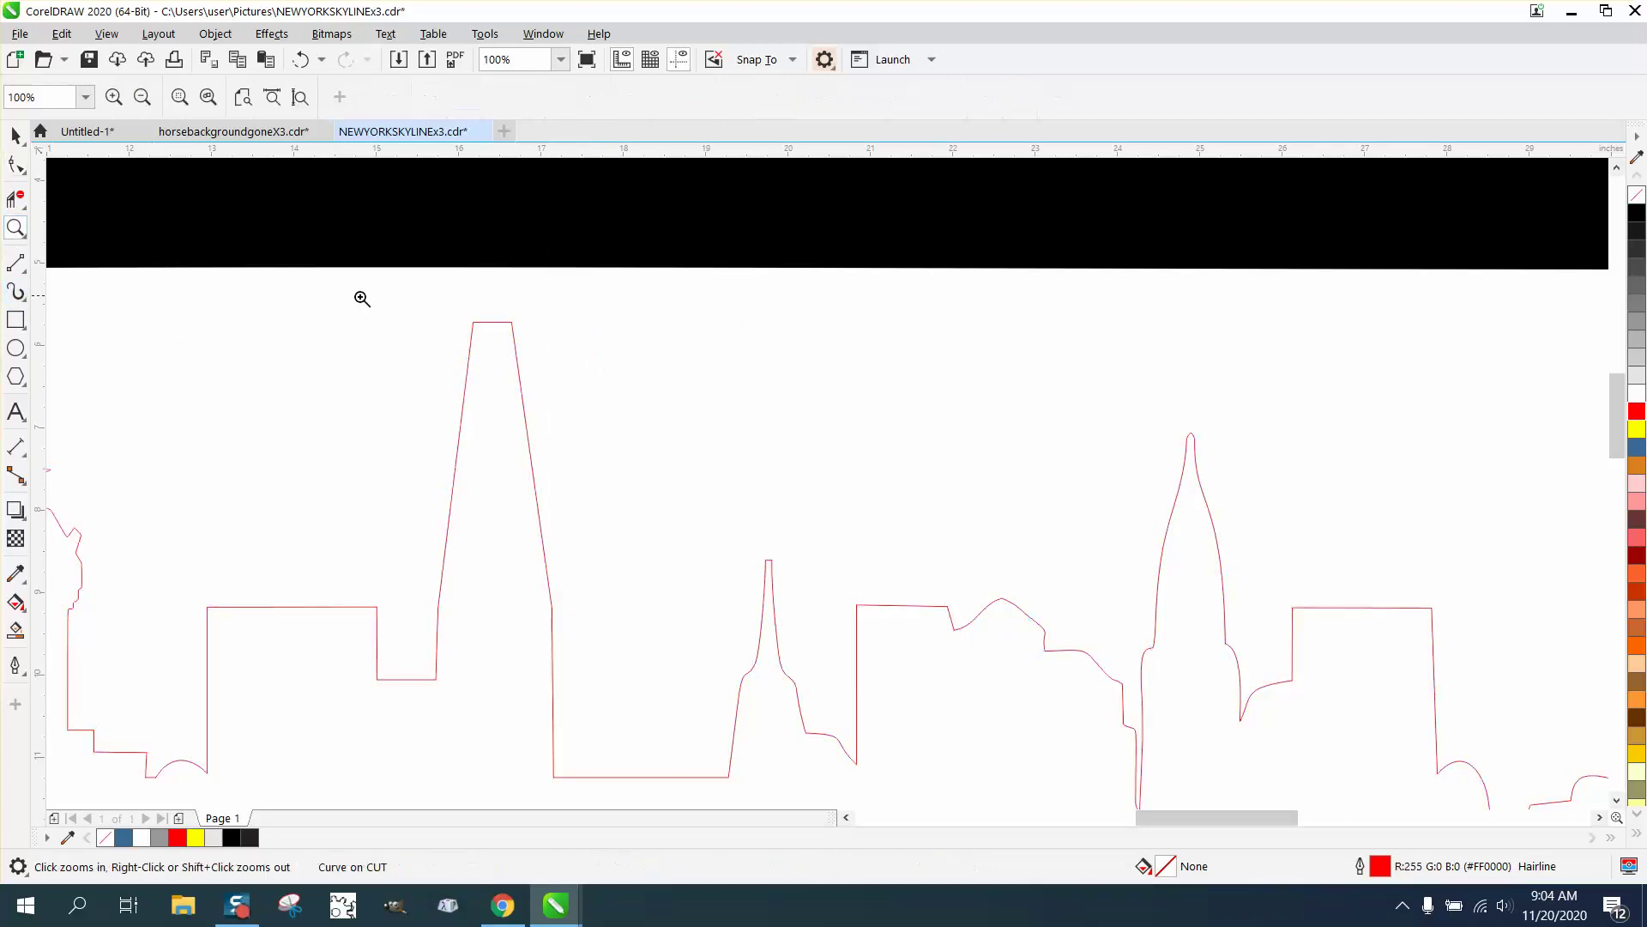
pyautogui.moveTo(371, 309); pyautogui.dragTo(600, 428)
pyautogui.click(25, 170)
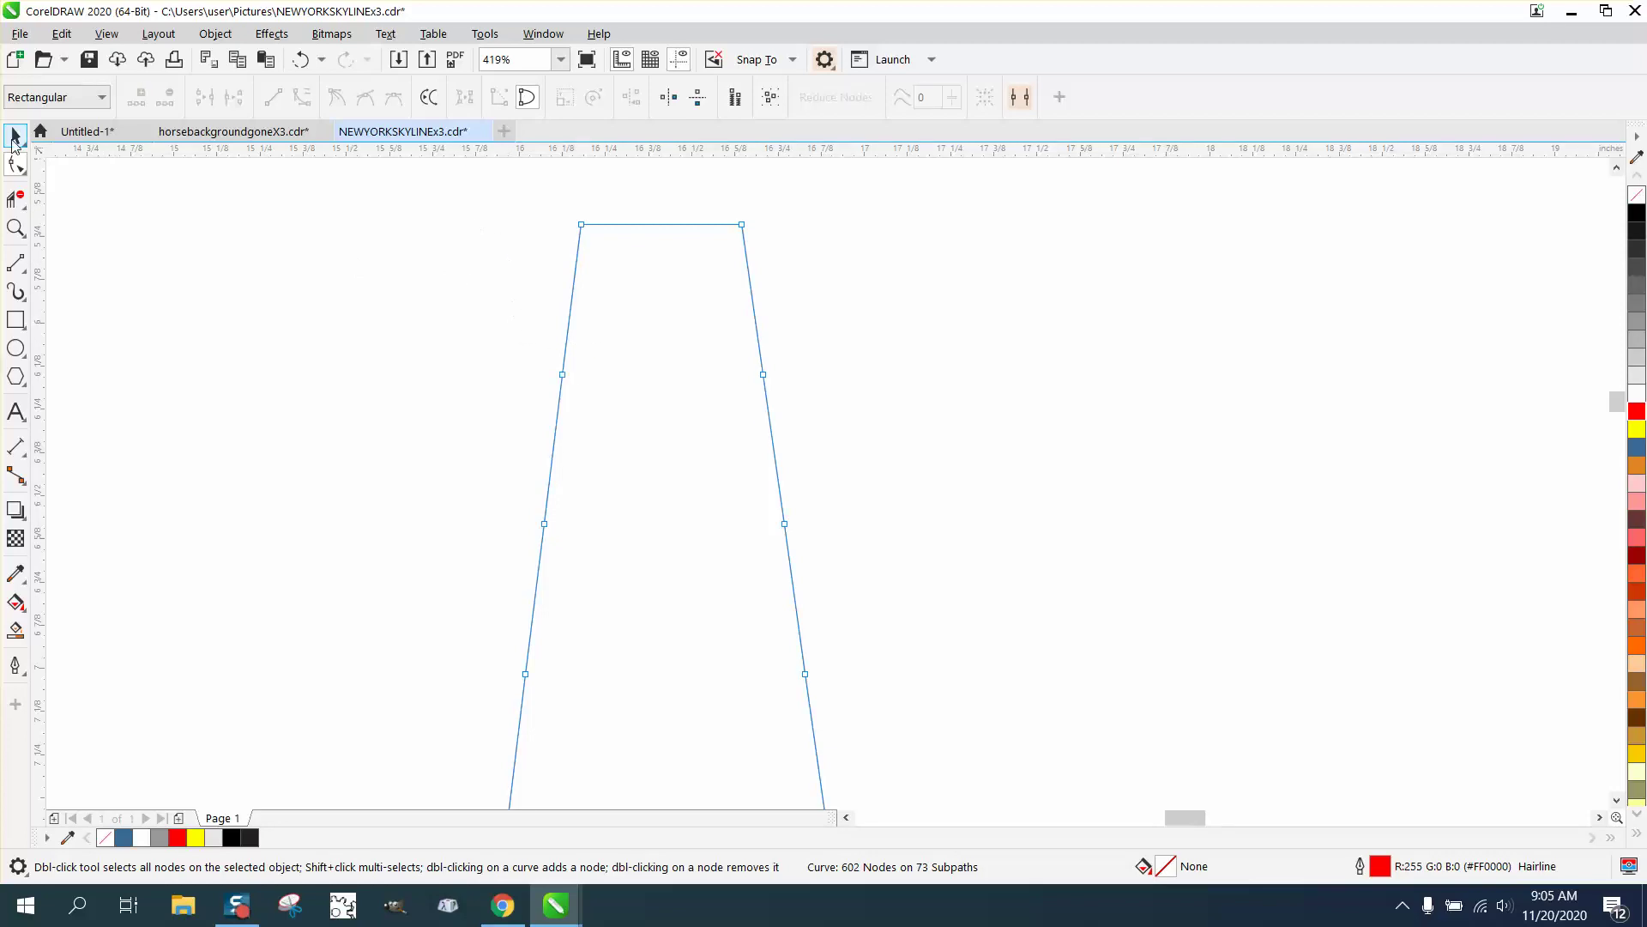
# Measure the width of the tower's top with a parallel dimension, then discard it.
pyautogui.click(15, 136)
pyautogui.click(331, 276)
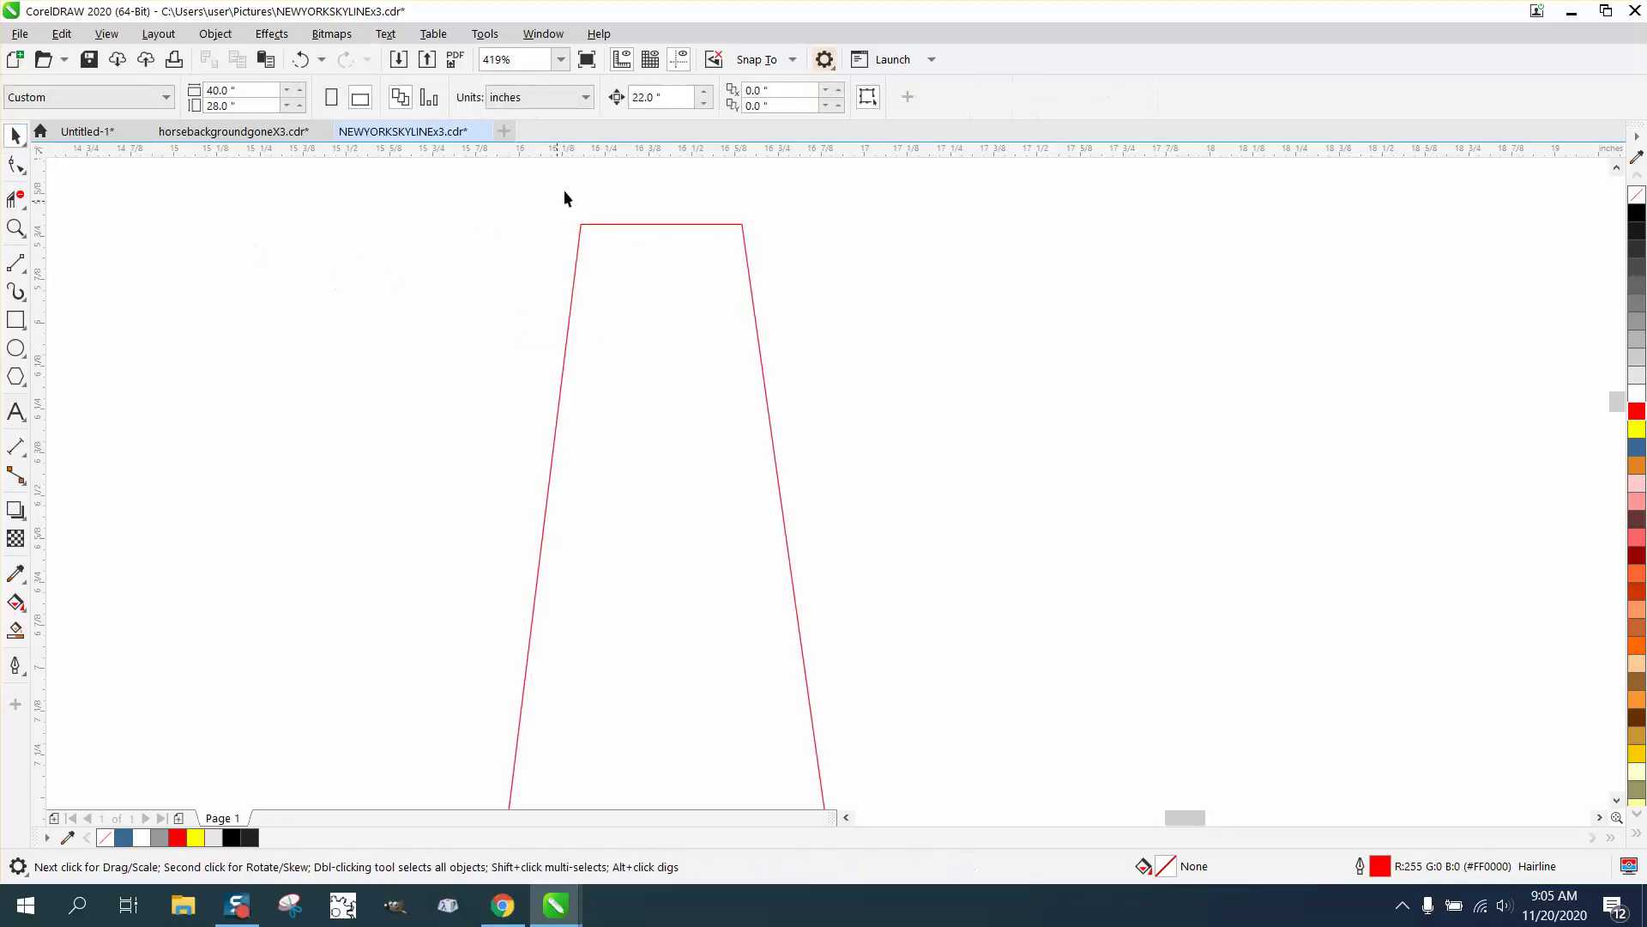
pyautogui.click(621, 224)
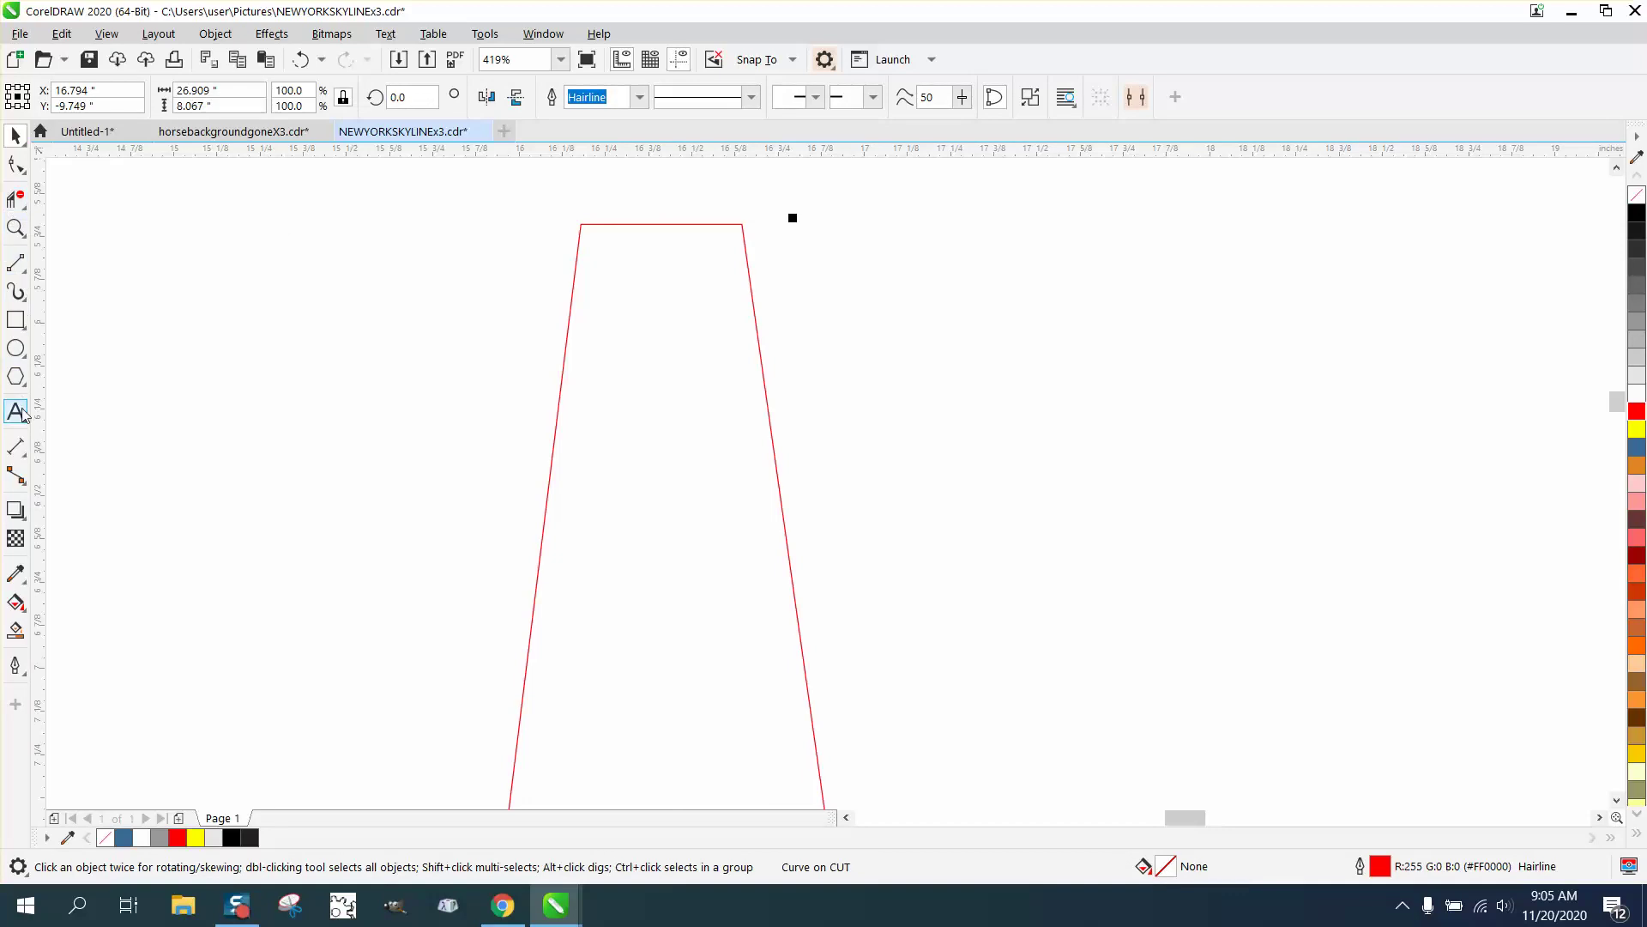
pyautogui.click(18, 450)
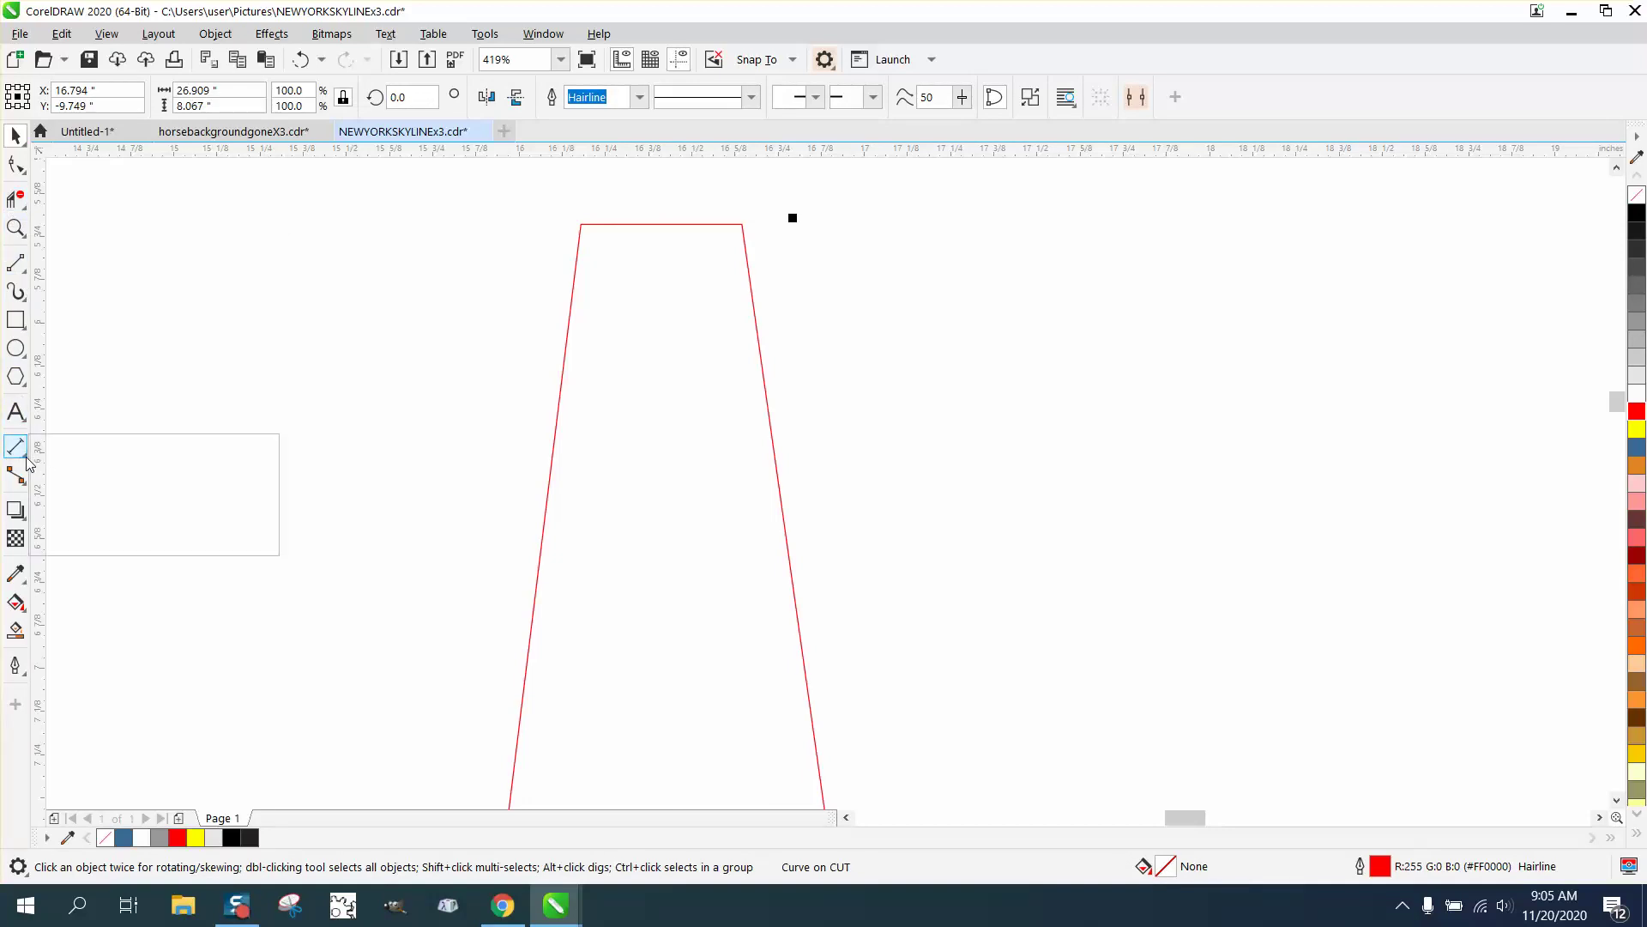
pyautogui.click(76, 446)
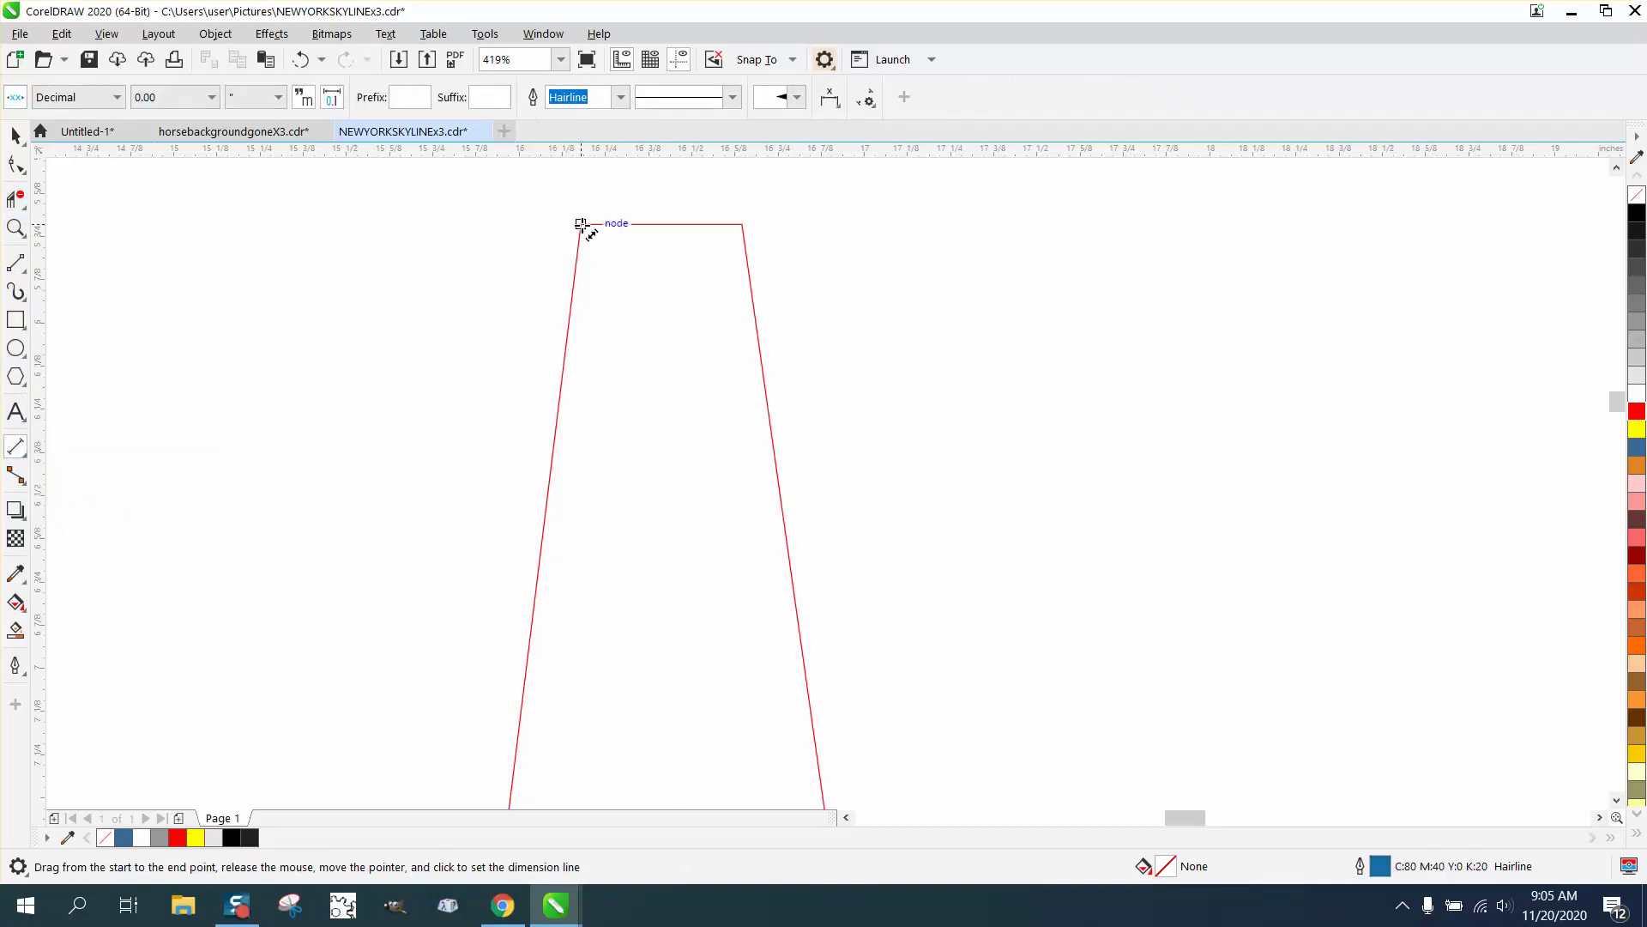
pyautogui.moveTo(581, 224); pyautogui.dragTo(736, 227)
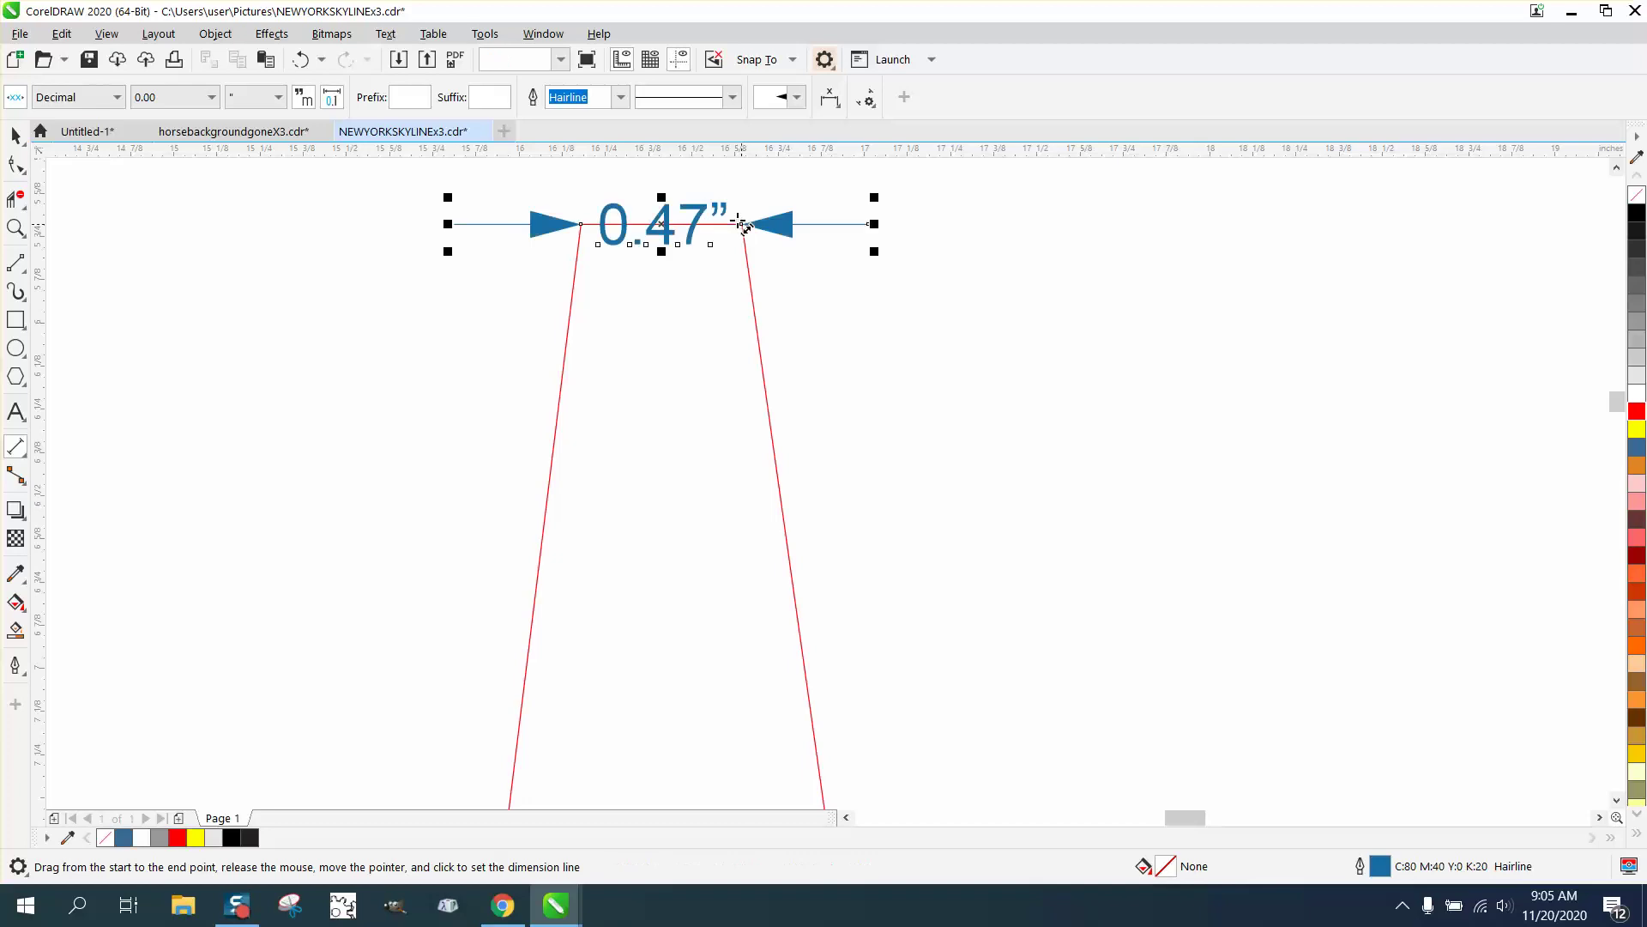
pyautogui.press('Escape')
# Set the nudge distance to 0.125 inches.
pyautogui.click(15, 135)
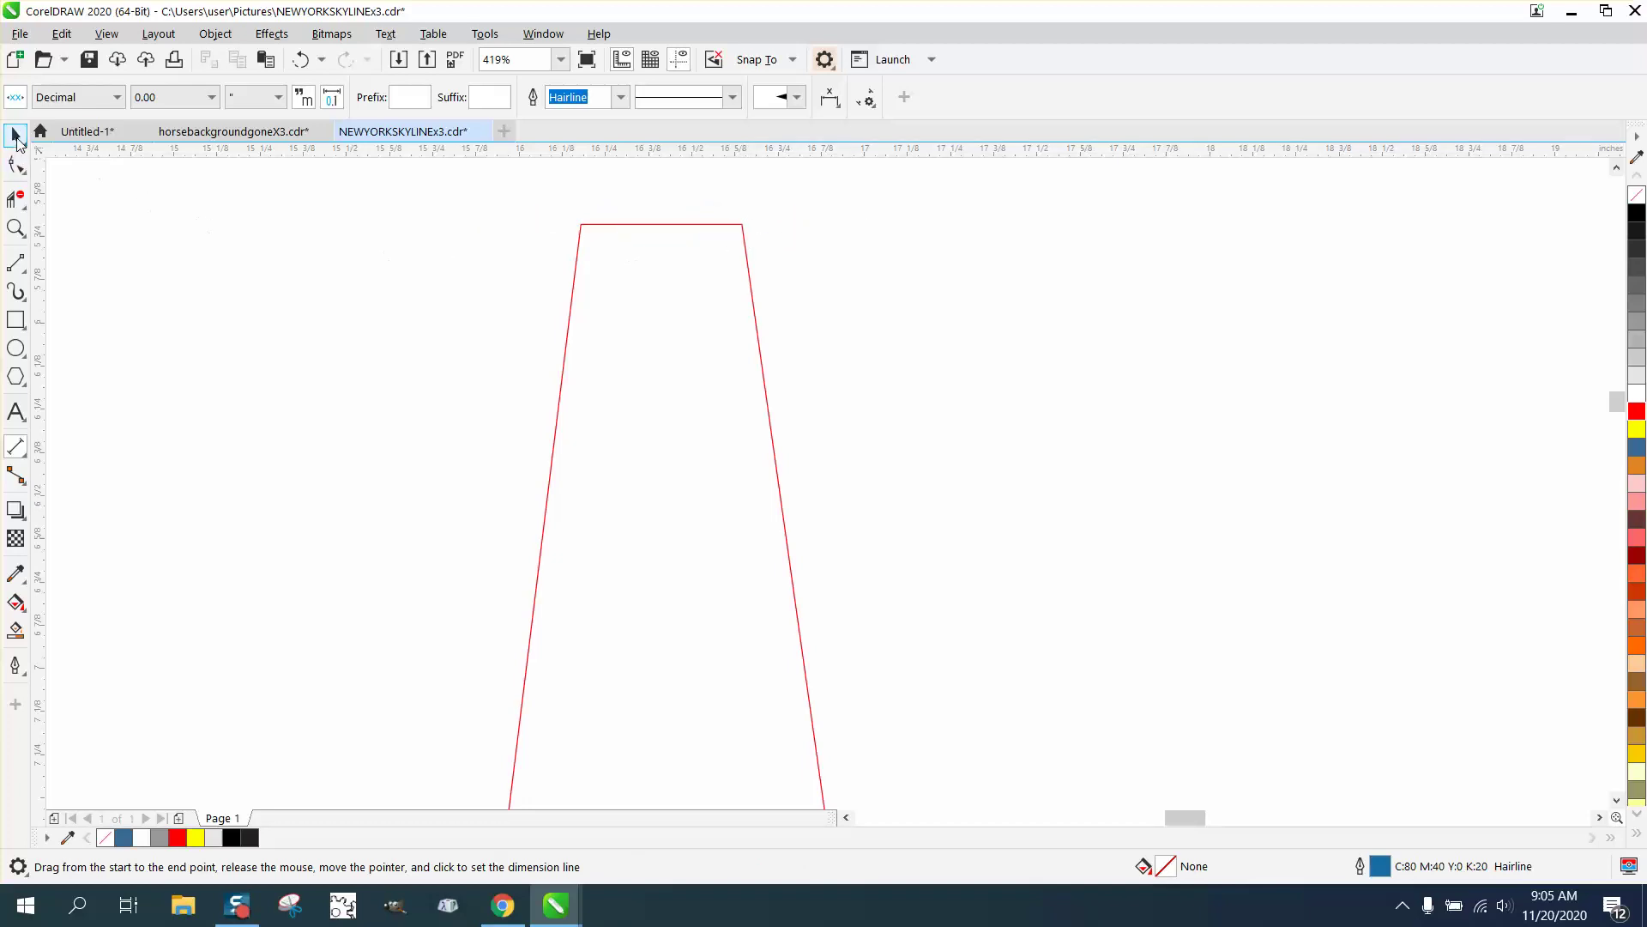
pyautogui.click(662, 97)
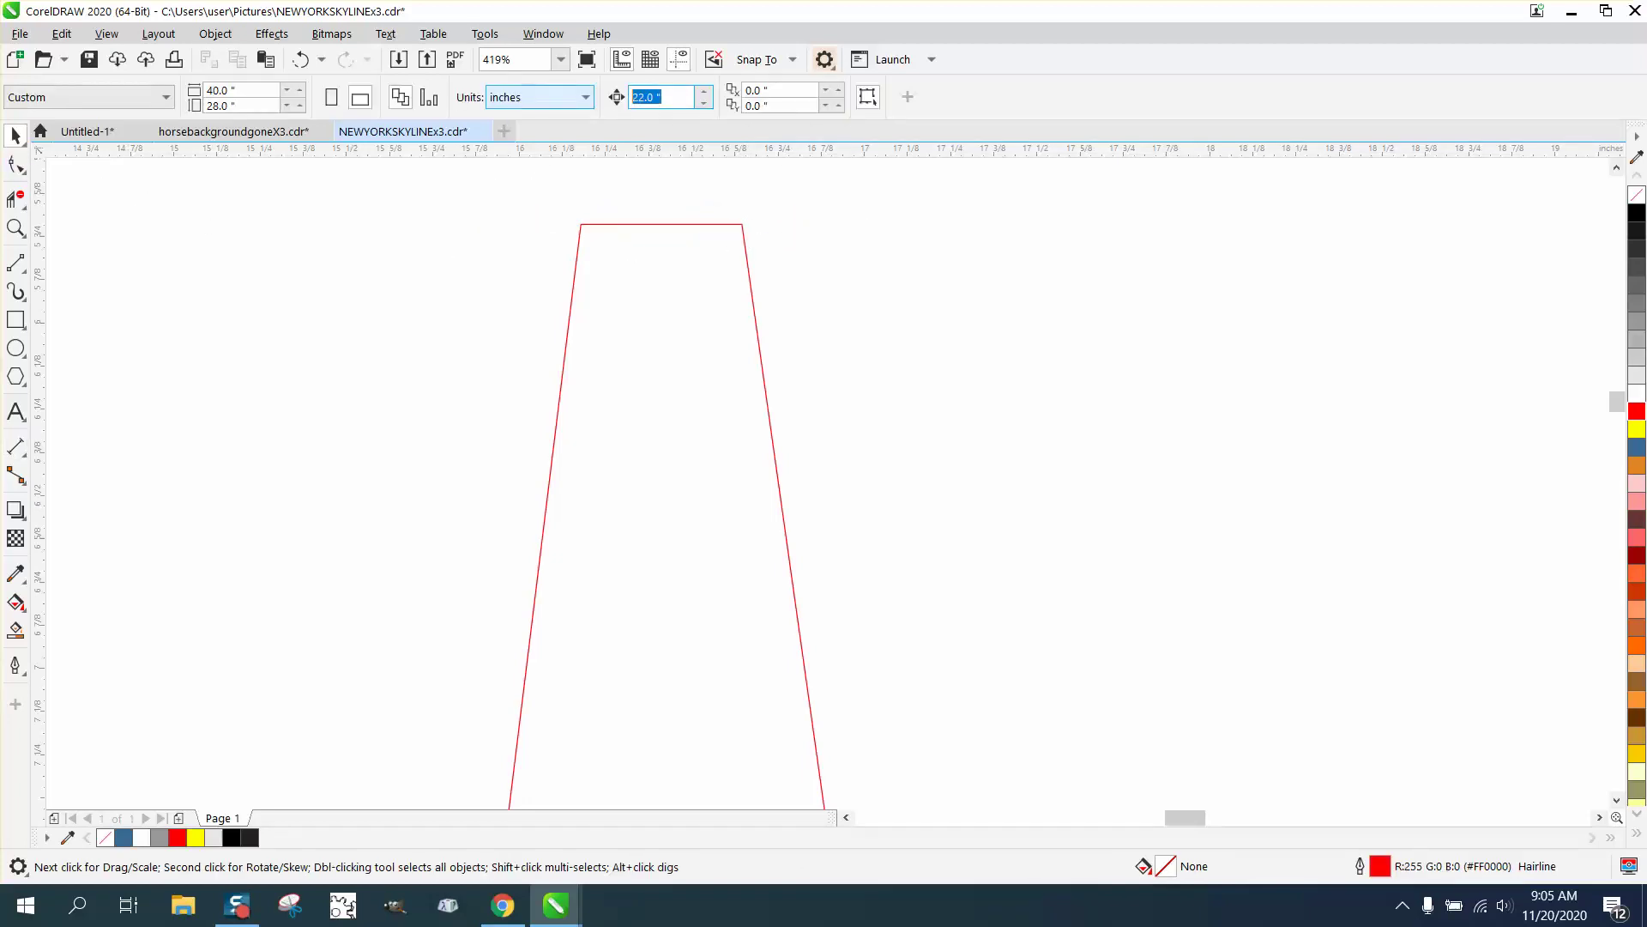
pyautogui.write('.125')
# Nudge the tower's left and right side nodes inward one step each.
pyautogui.click(15, 163)
pyautogui.click(558, 376)
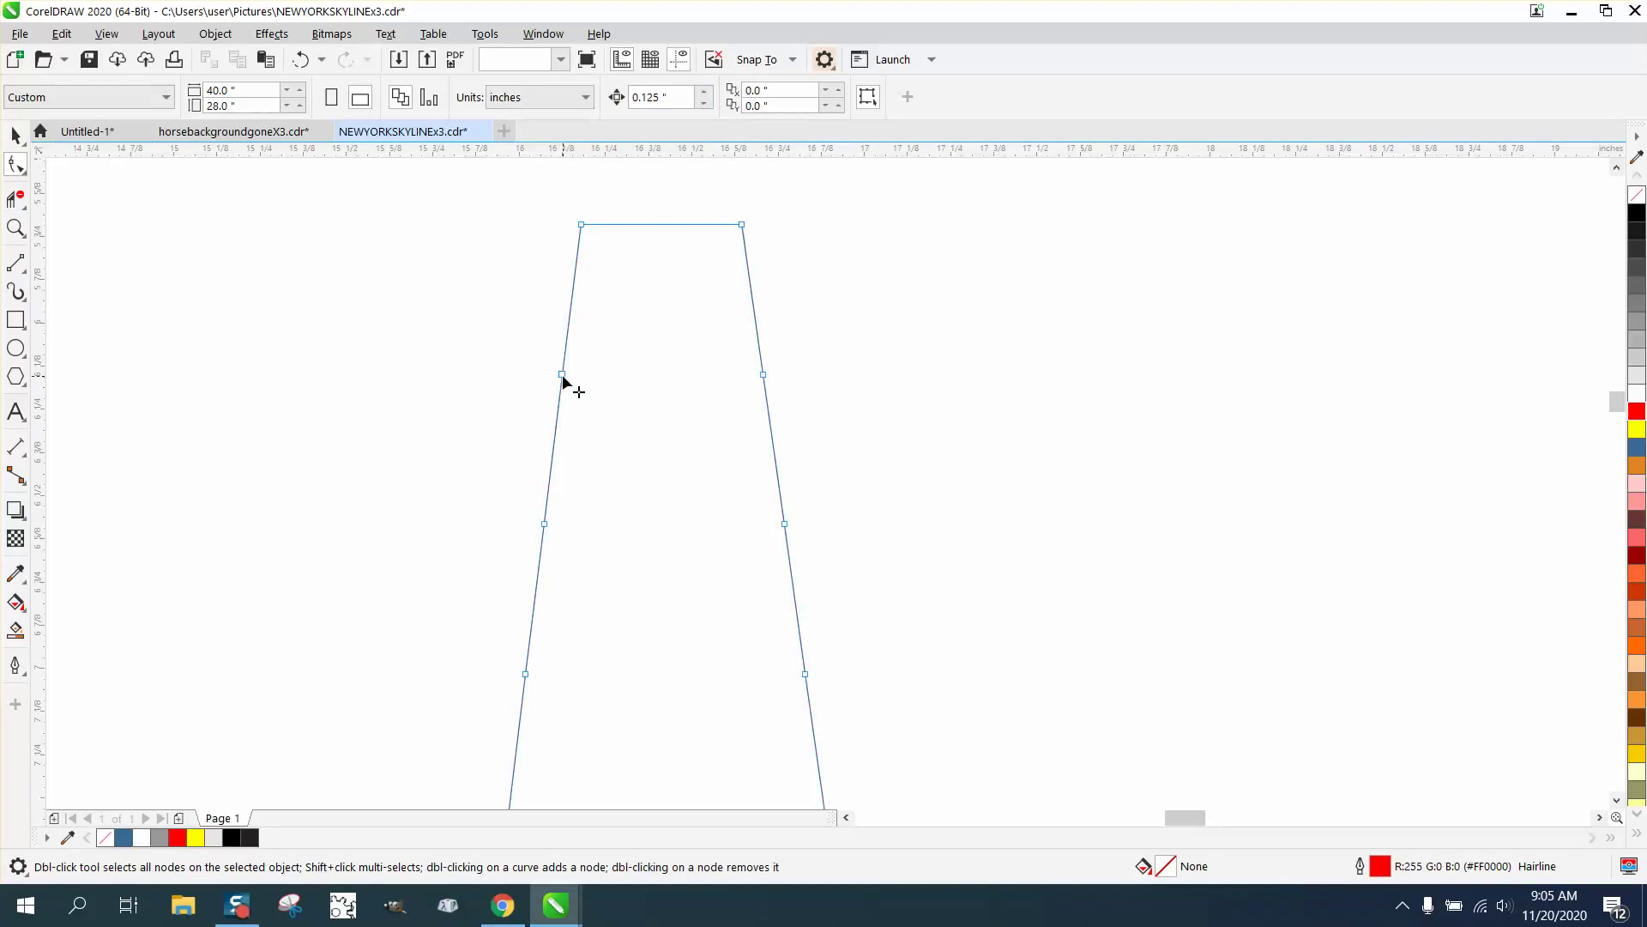
pyautogui.click(563, 377)
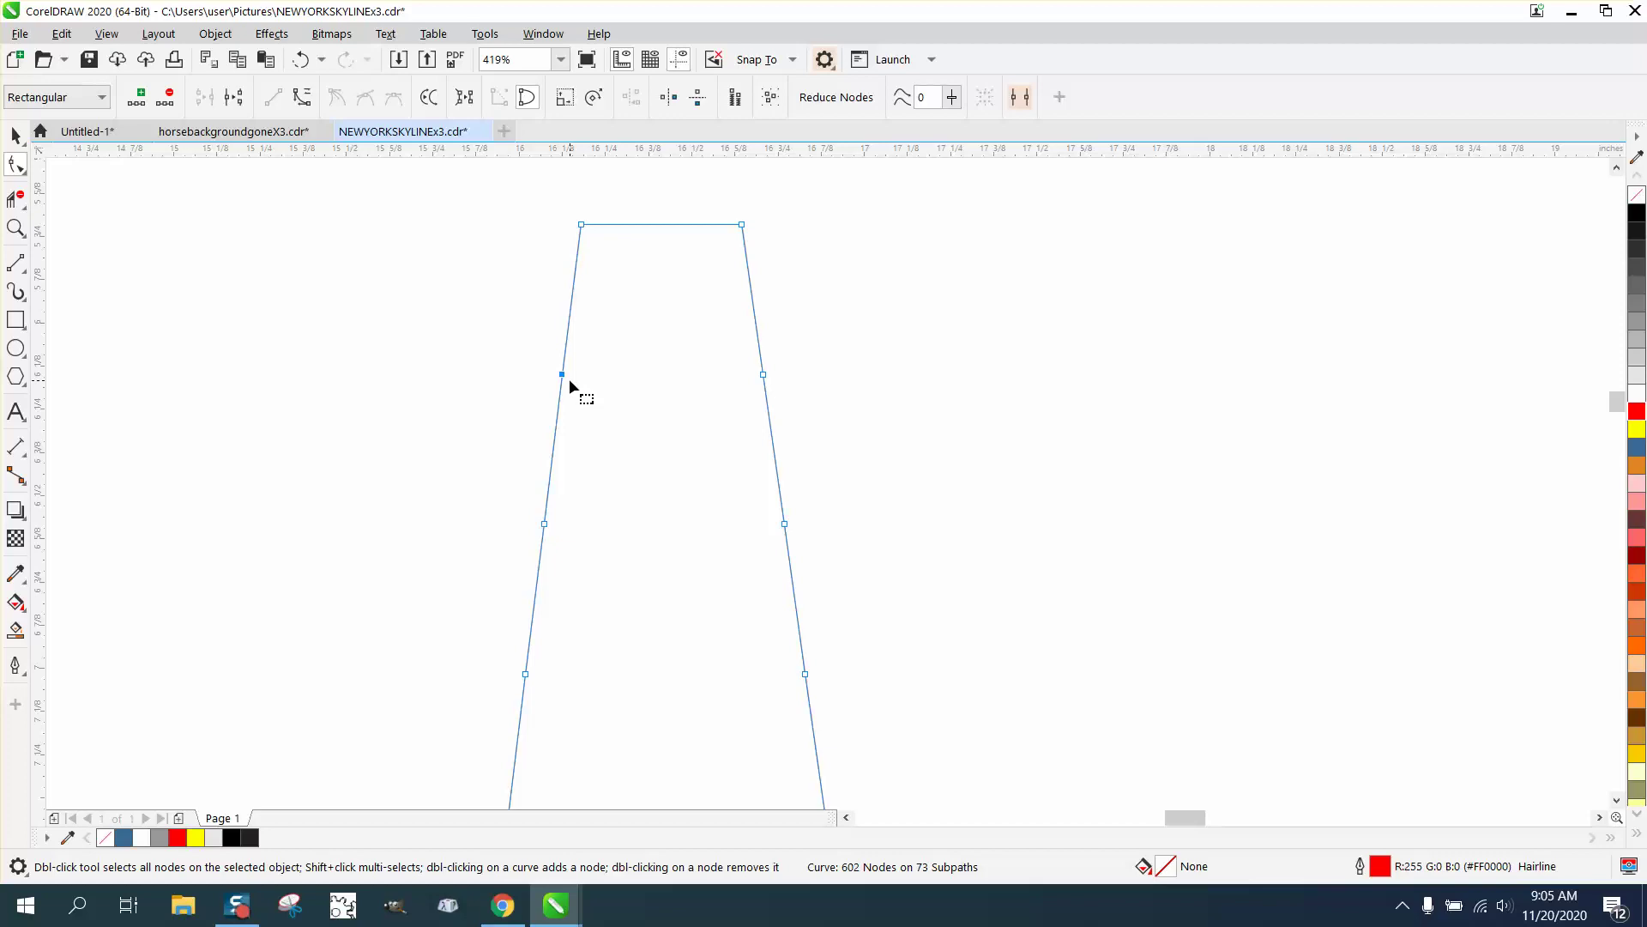
pyautogui.press('Right')
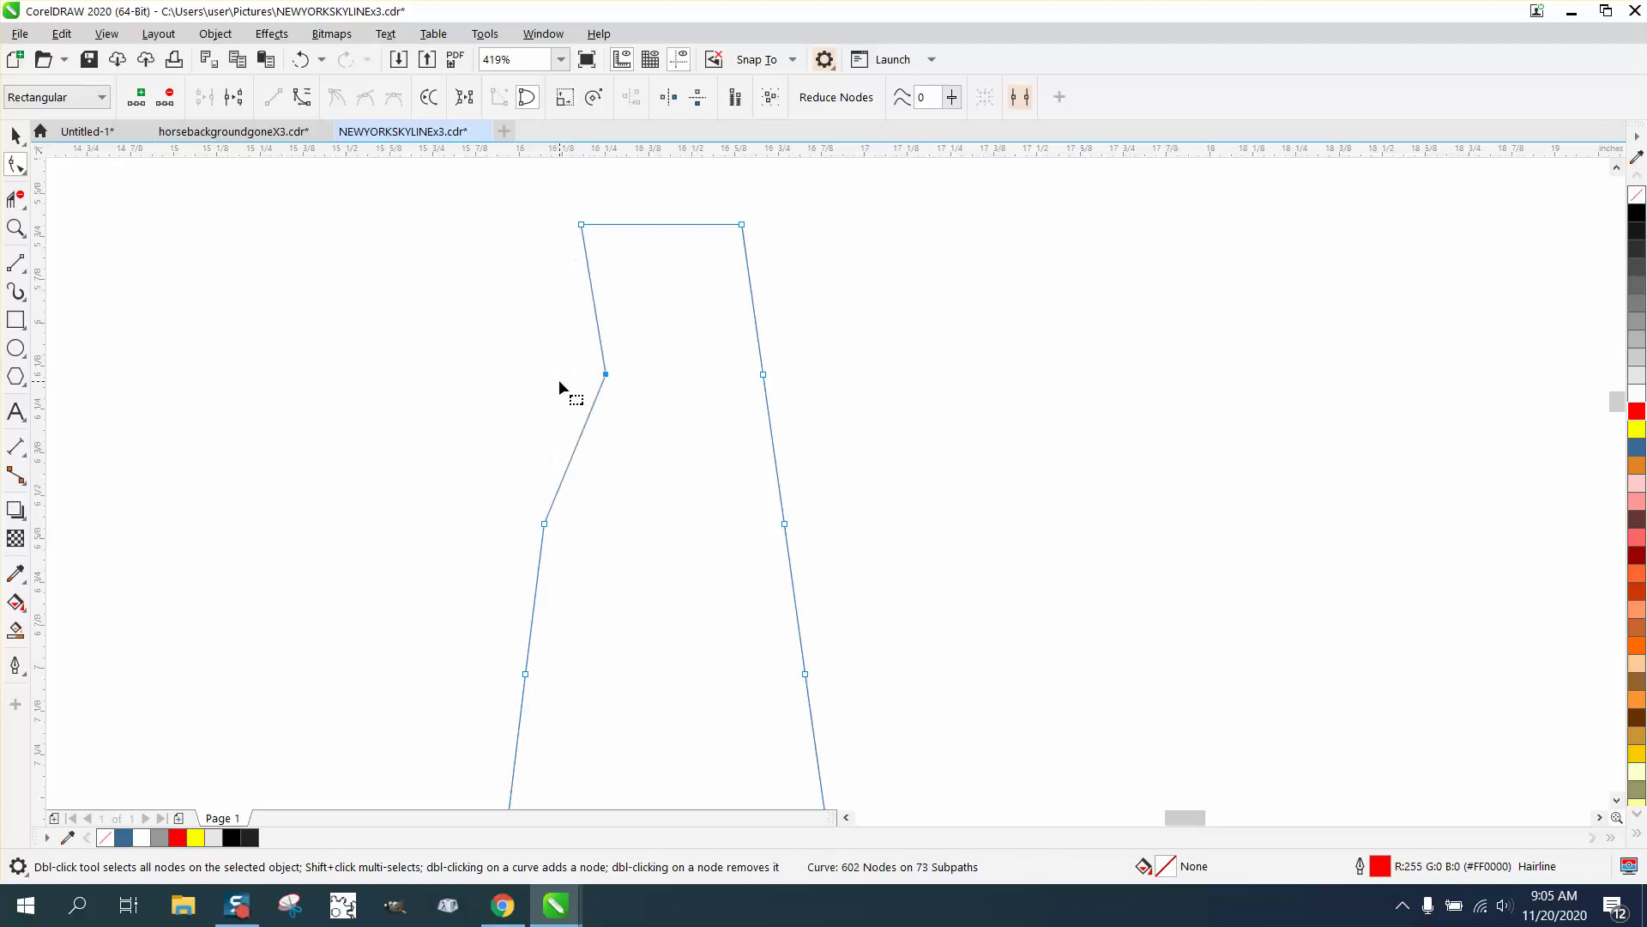
pyautogui.press('Left')
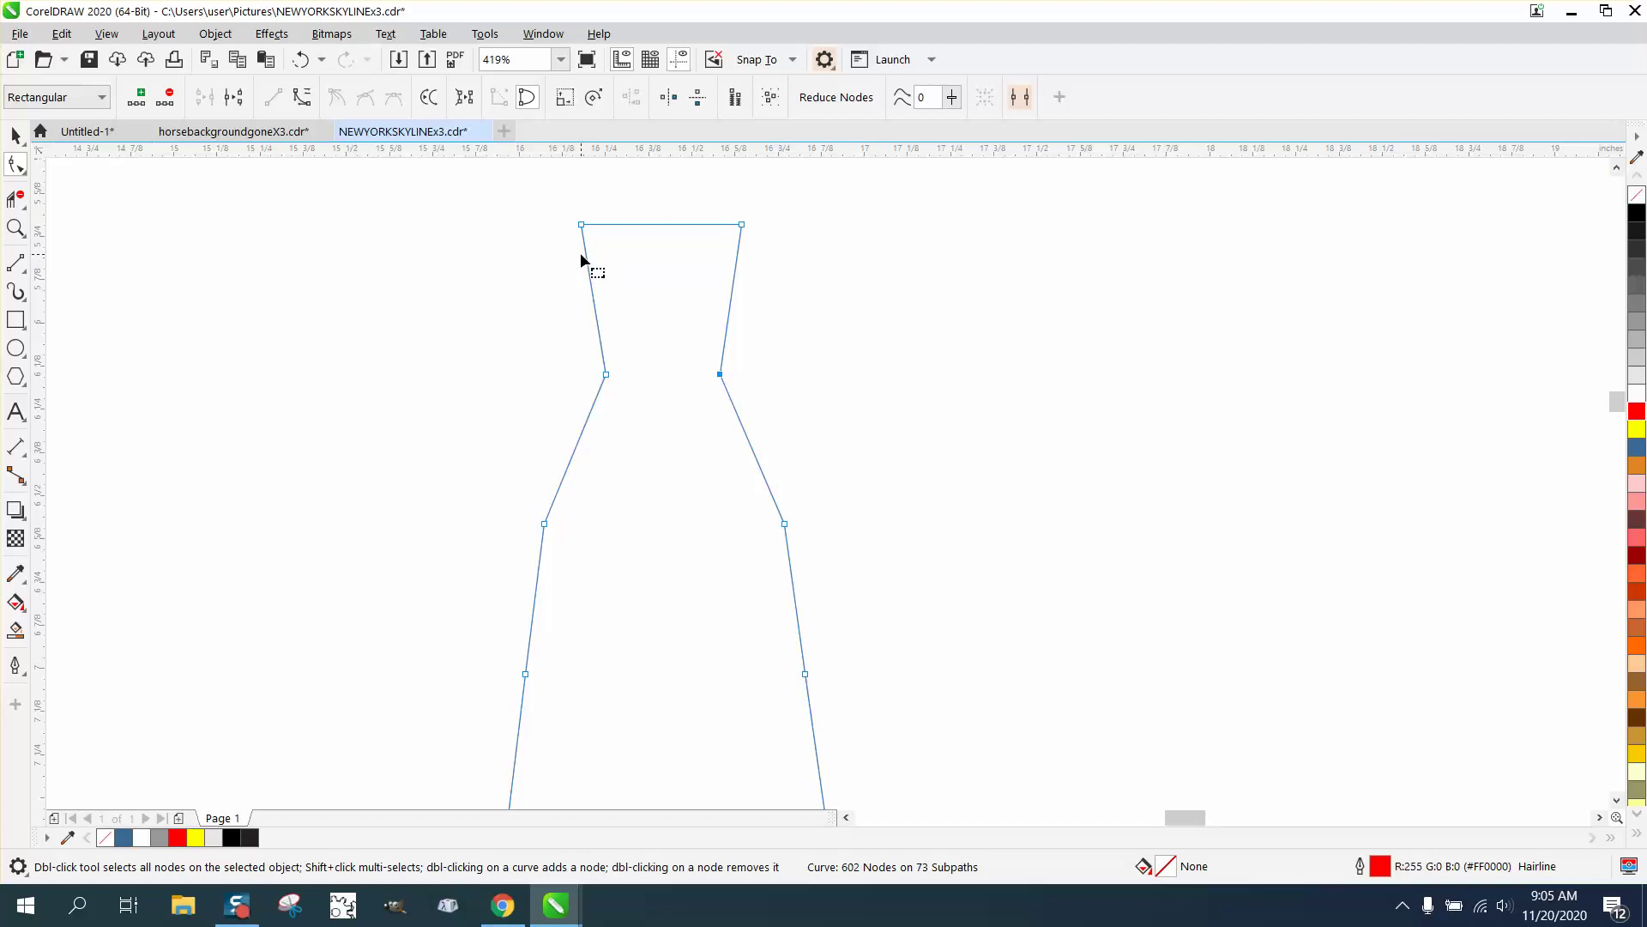
# Vertically align the tower's top and middle nodes on the left and right sides.
pyautogui.moveTo(558, 213); pyautogui.dragTo(650, 417)
pyautogui.click(637, 98)
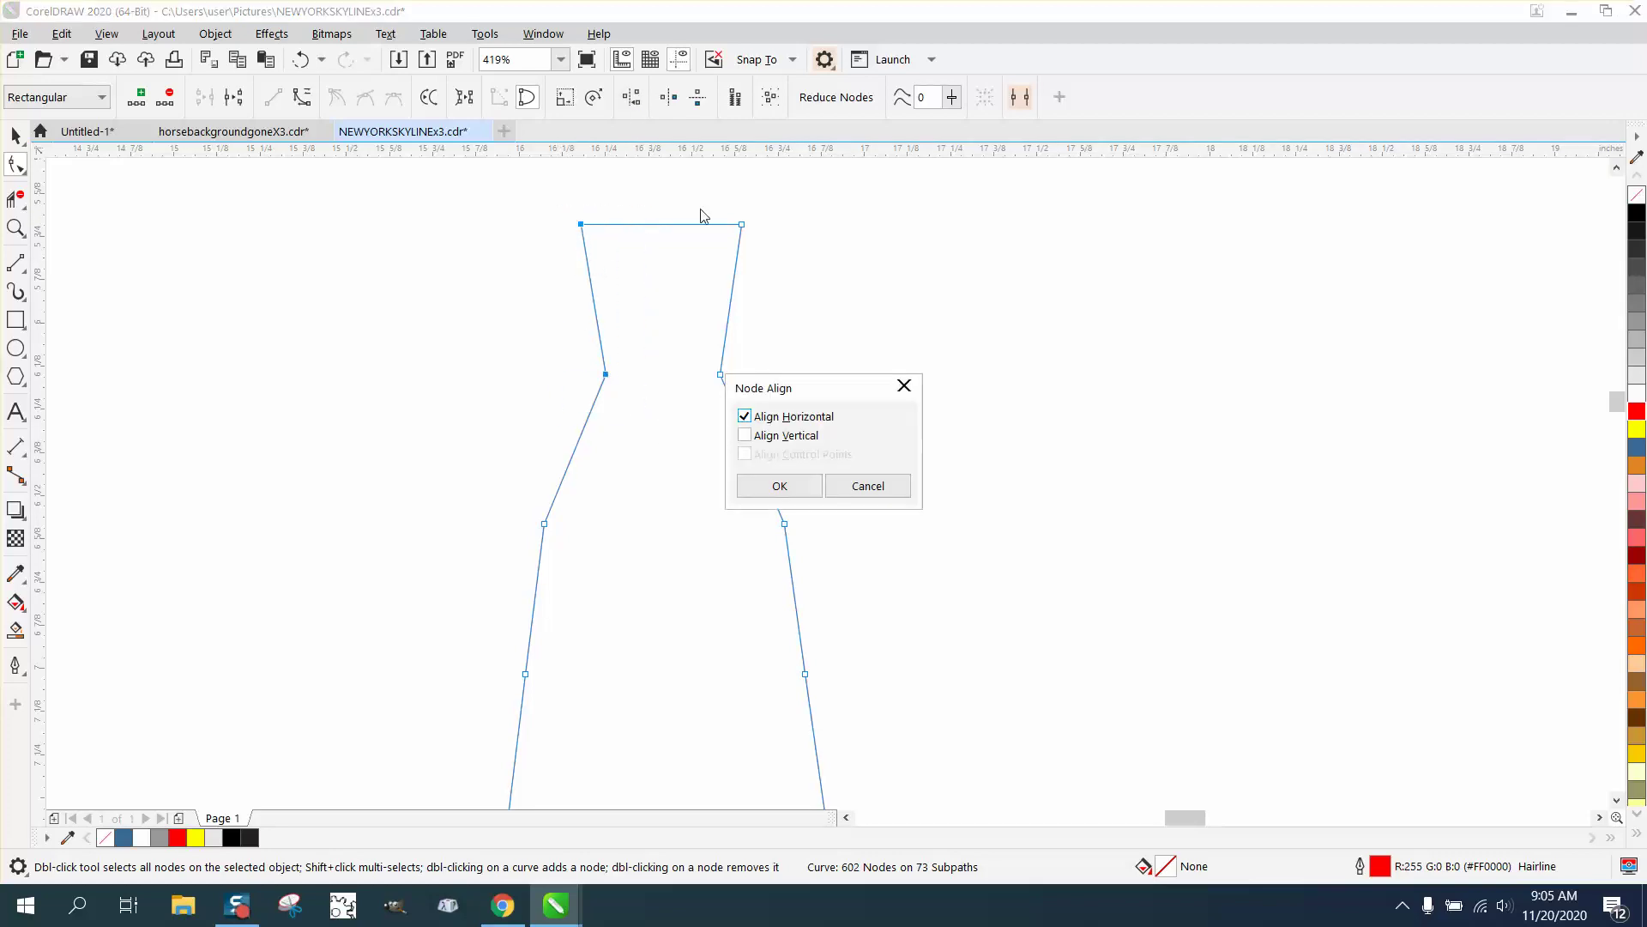
pyautogui.click(745, 435)
pyautogui.click(745, 416)
pyautogui.click(762, 486)
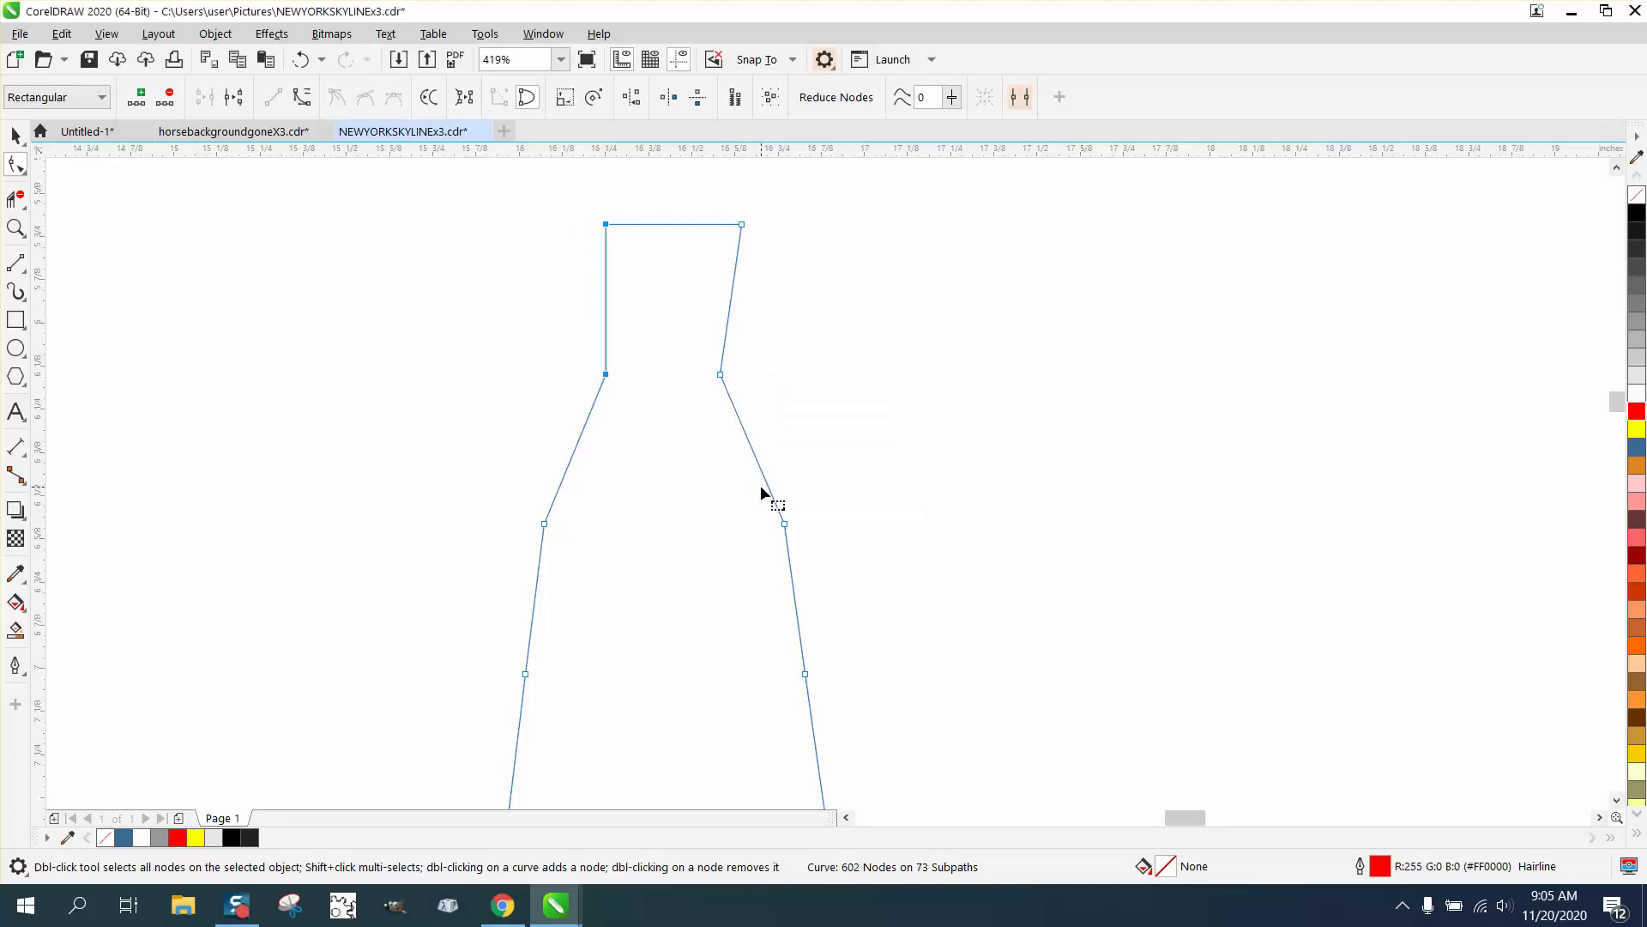
pyautogui.moveTo(712, 218); pyautogui.dragTo(786, 408)
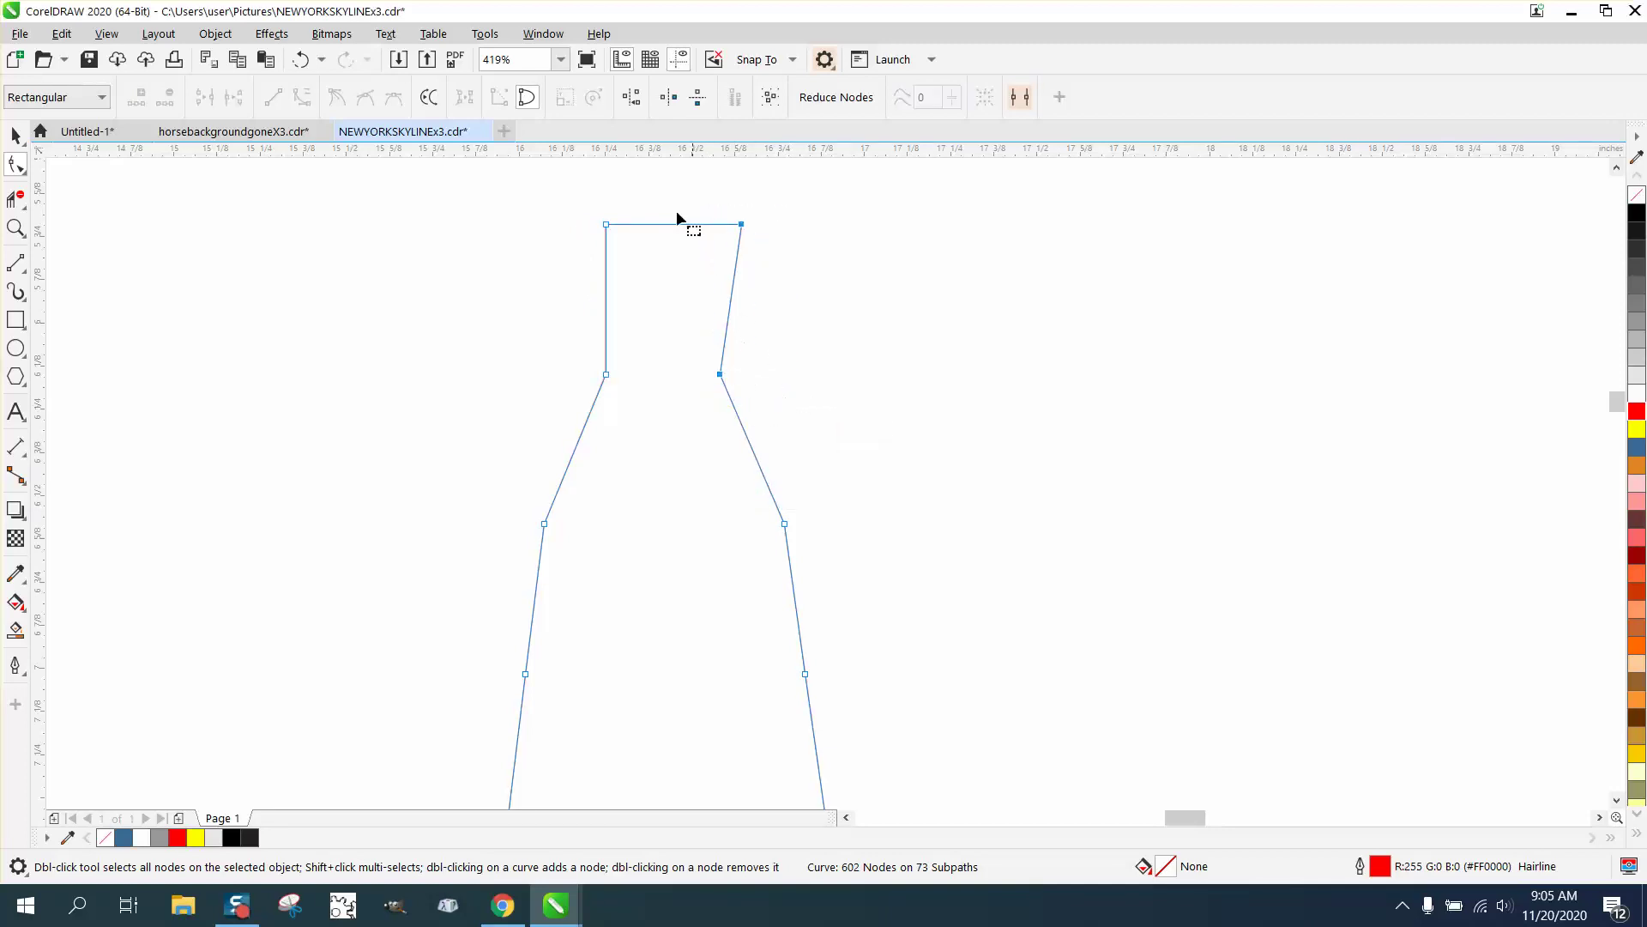
pyautogui.click(629, 100)
pyautogui.click(780, 482)
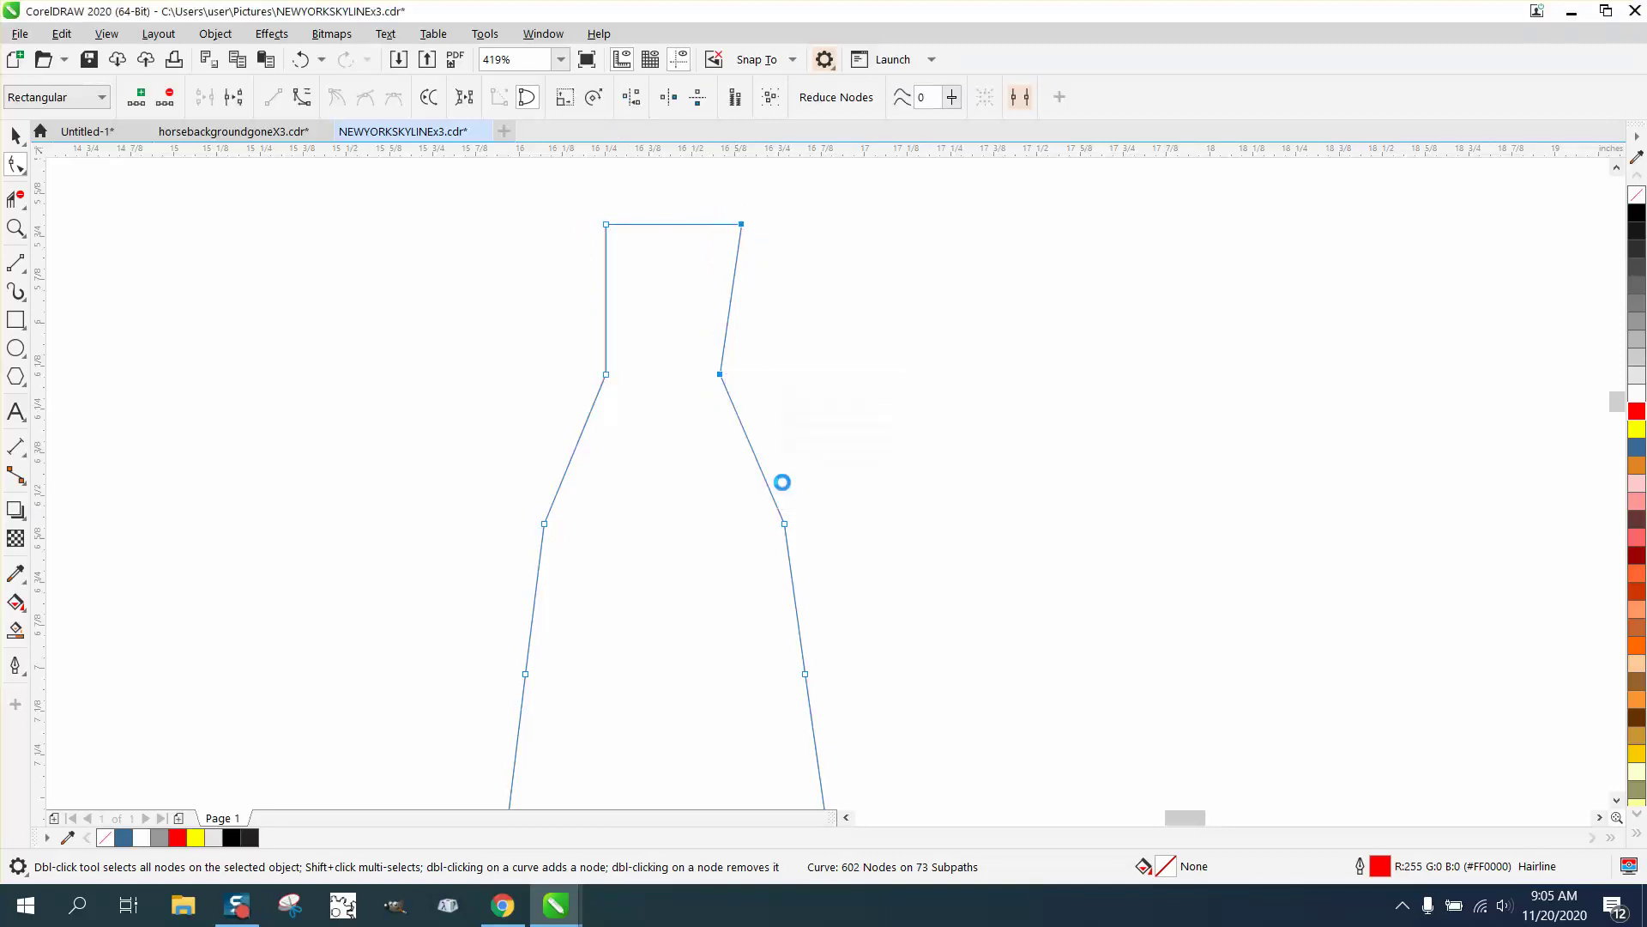
# Nudge the tower's middle side nodes inward to narrow the shaft.
pyautogui.scroll(-2, 615, 372)
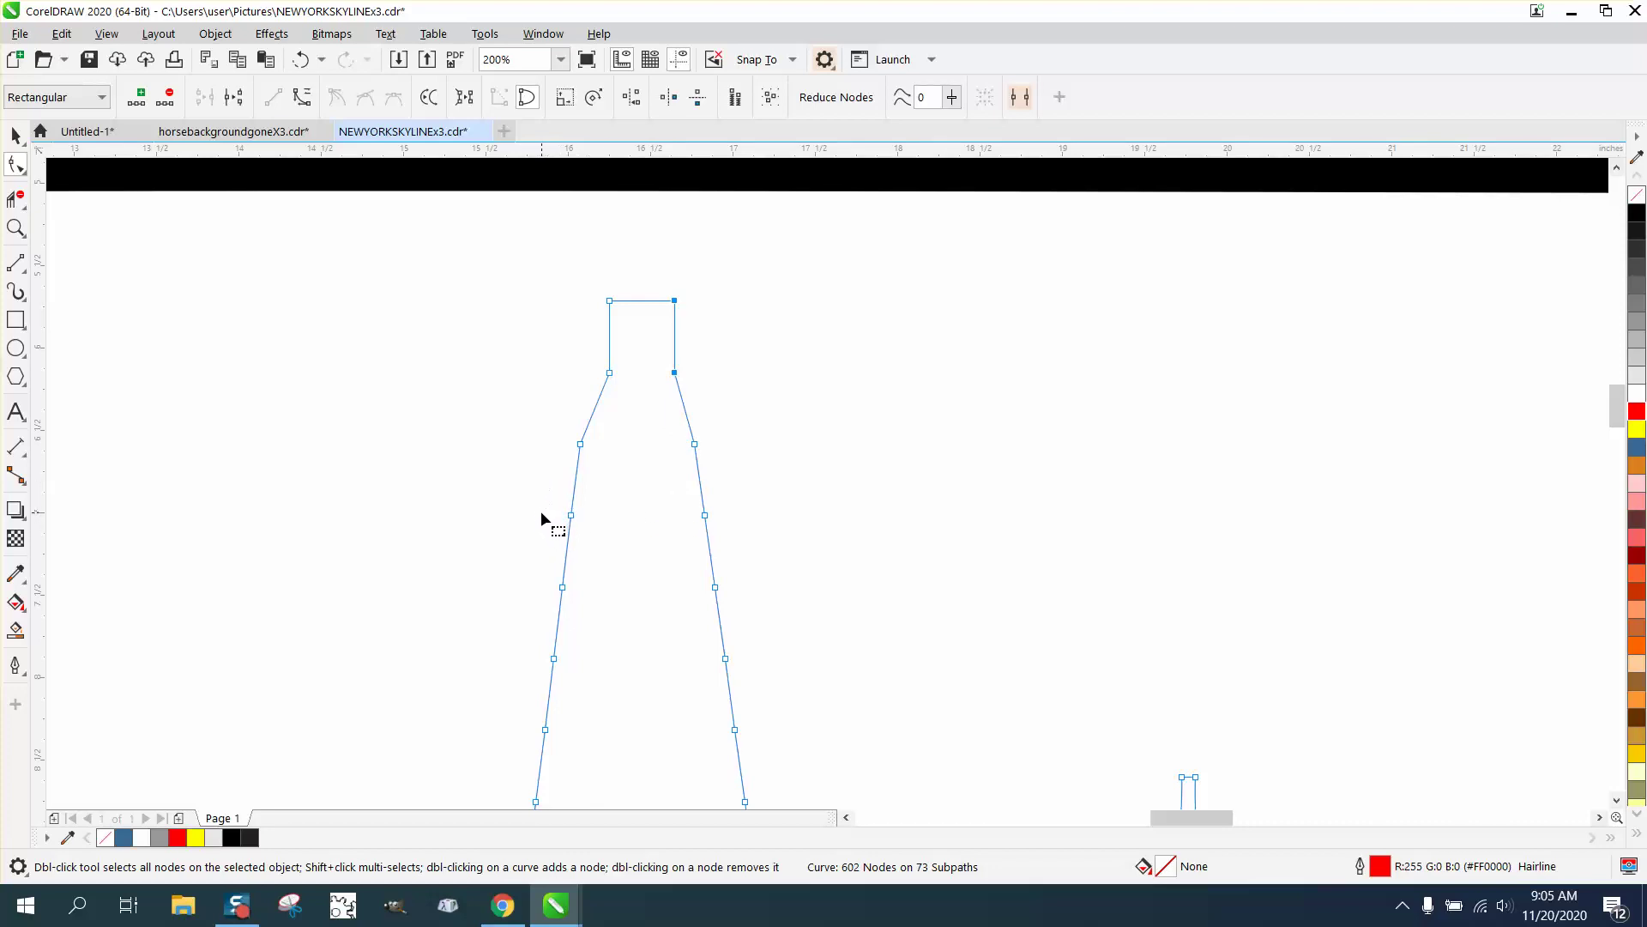
pyautogui.scroll(-2, 541, 512)
pyautogui.moveTo(533, 512); pyautogui.dragTo(654, 605)
pyautogui.press('Right')
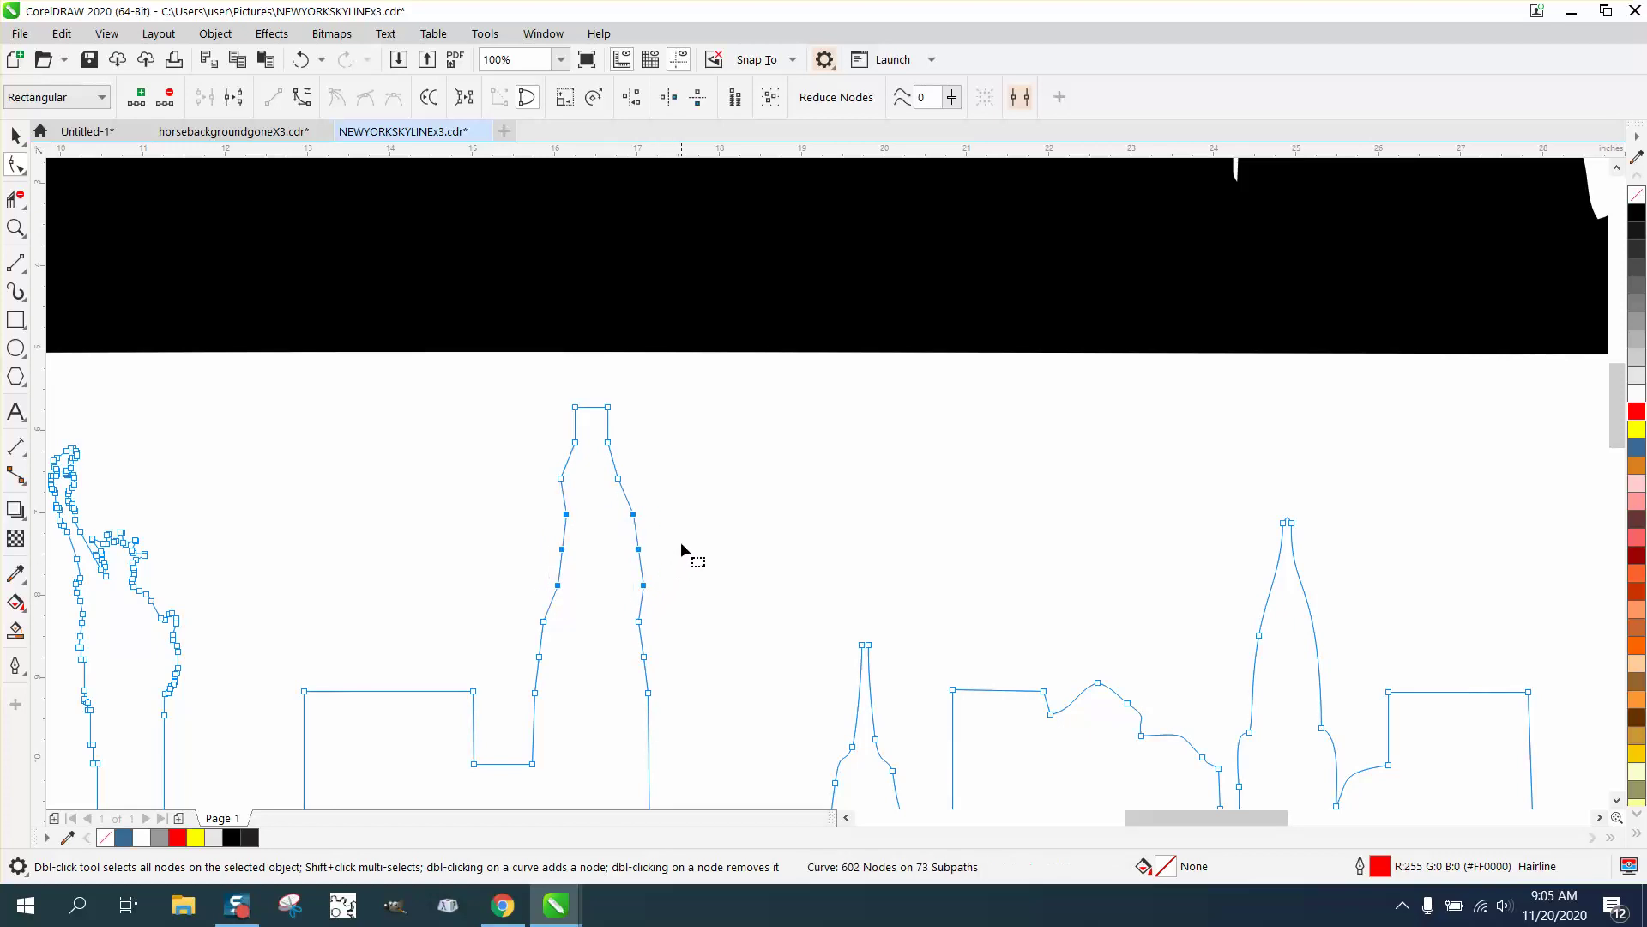
pyautogui.click(302, 60)
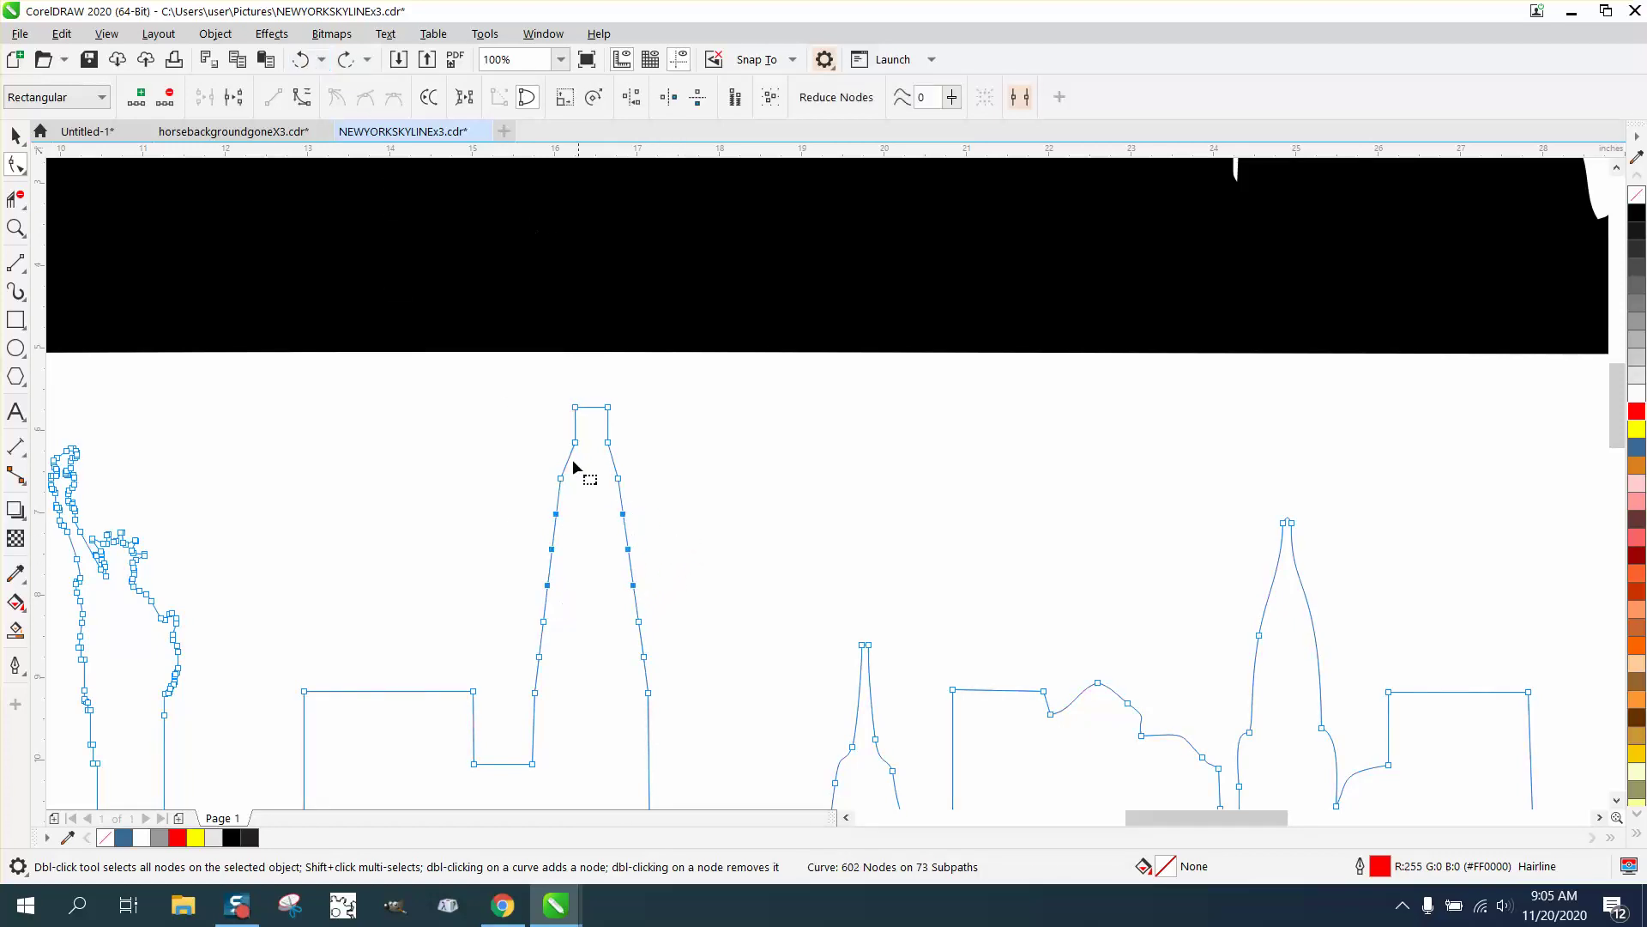
pyautogui.moveTo(510, 501); pyautogui.dragTo(602, 595)
pyautogui.press('Right')
pyautogui.press('Left')
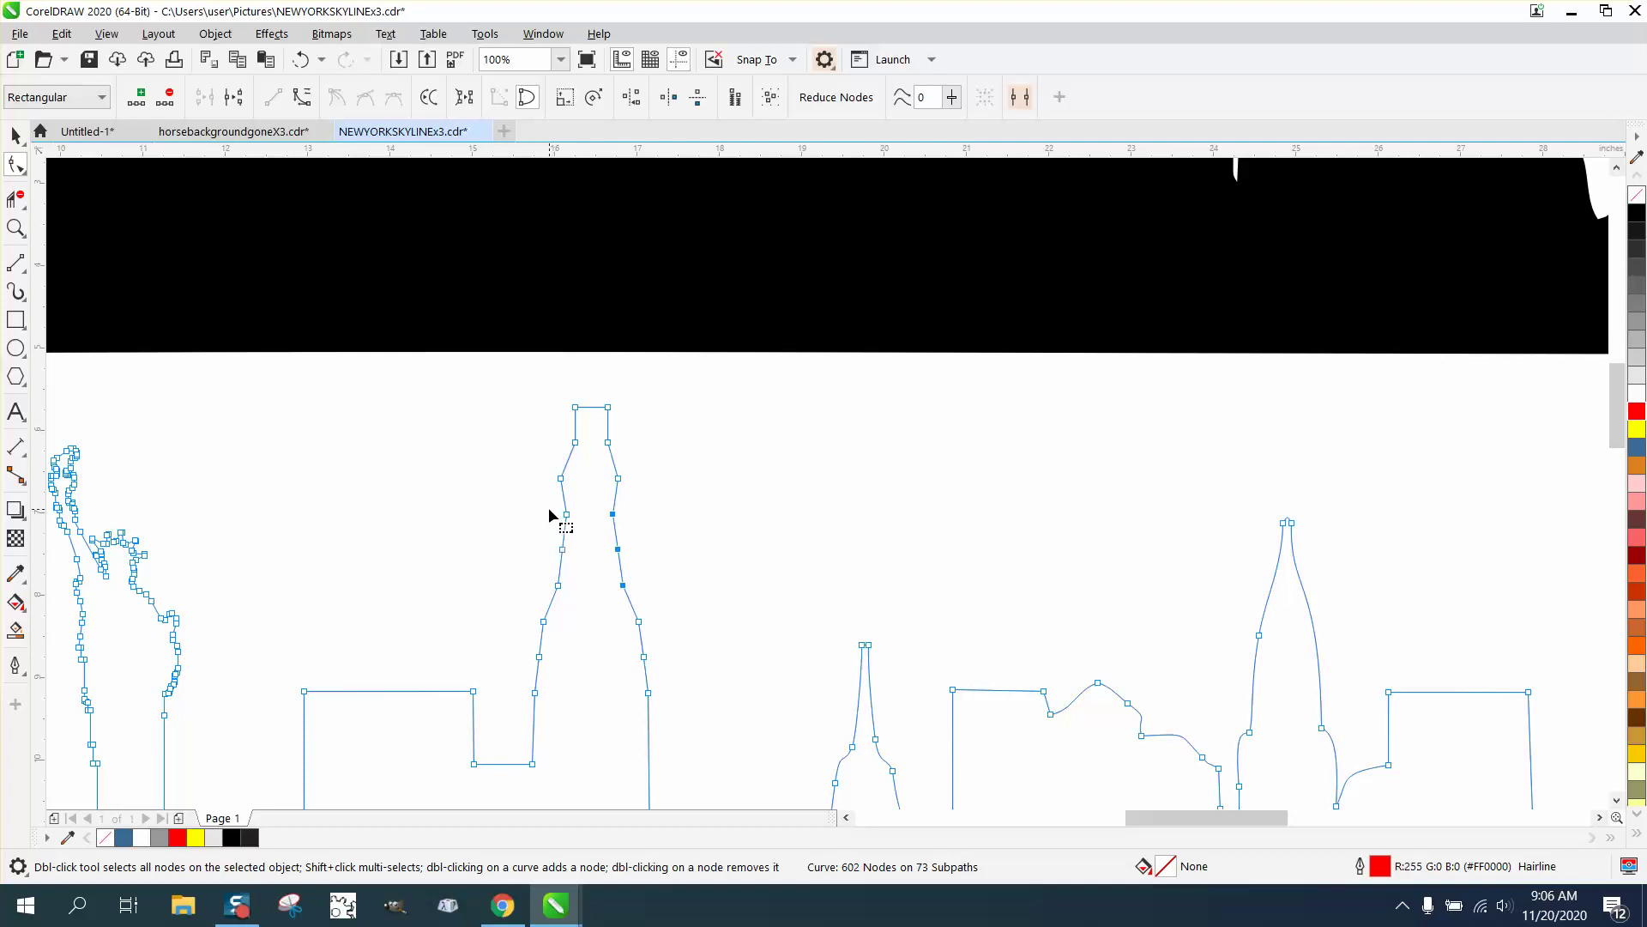
# Undo the last four node edits and redo the left-side edit.
pyautogui.click(301, 63)
pyautogui.click(301, 69)
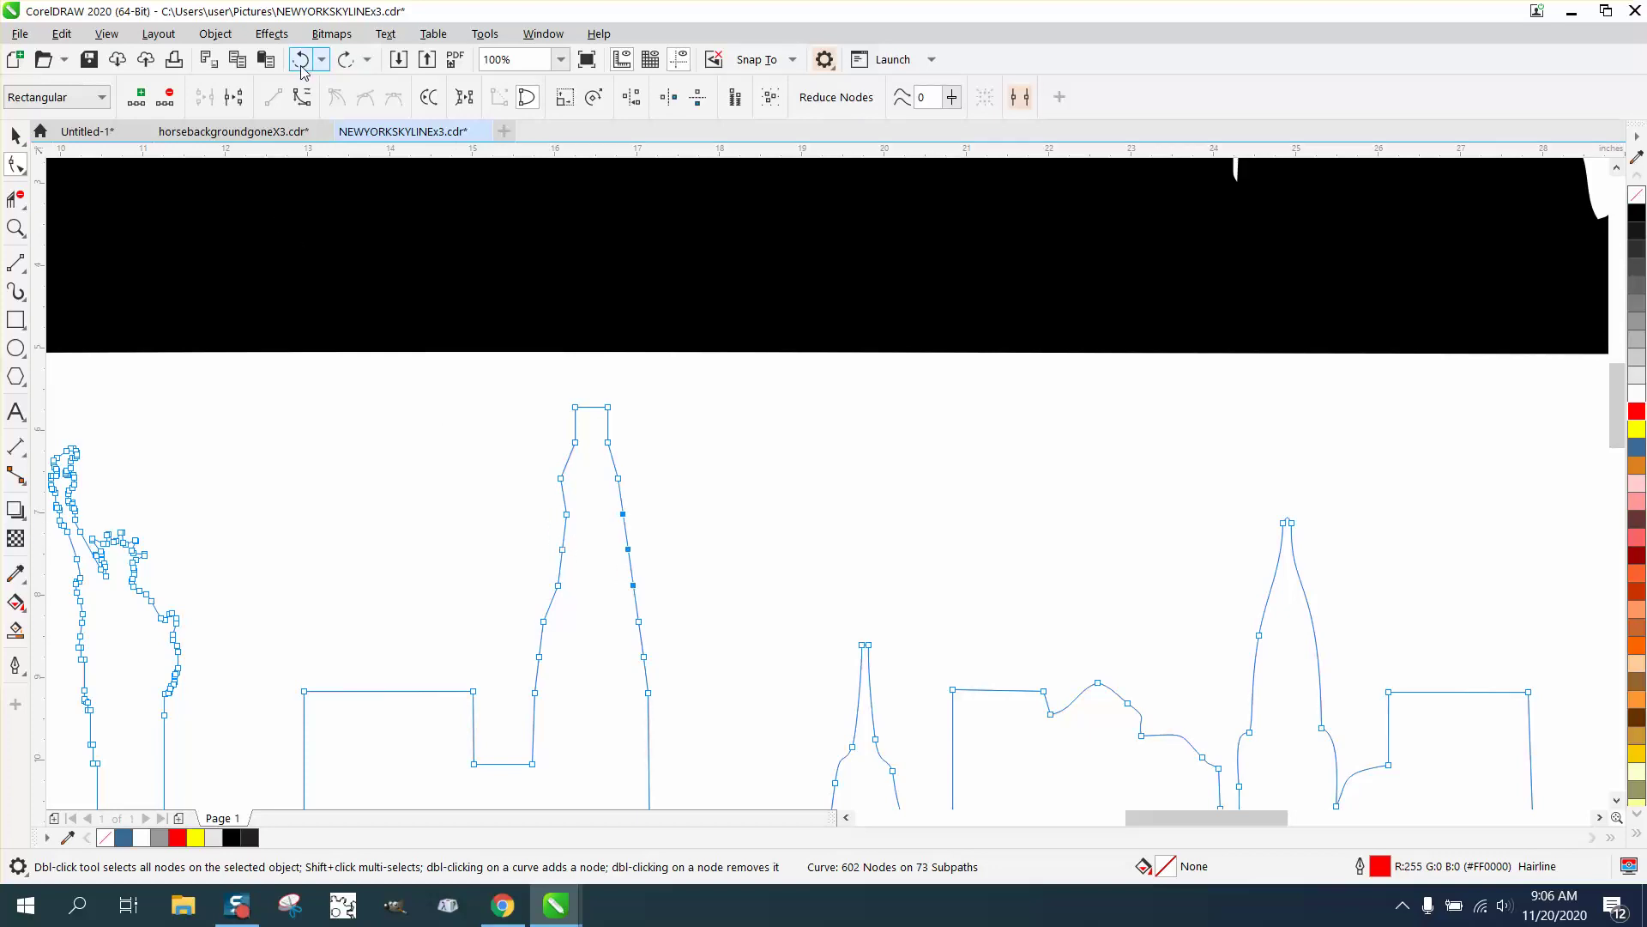
pyautogui.click(301, 65)
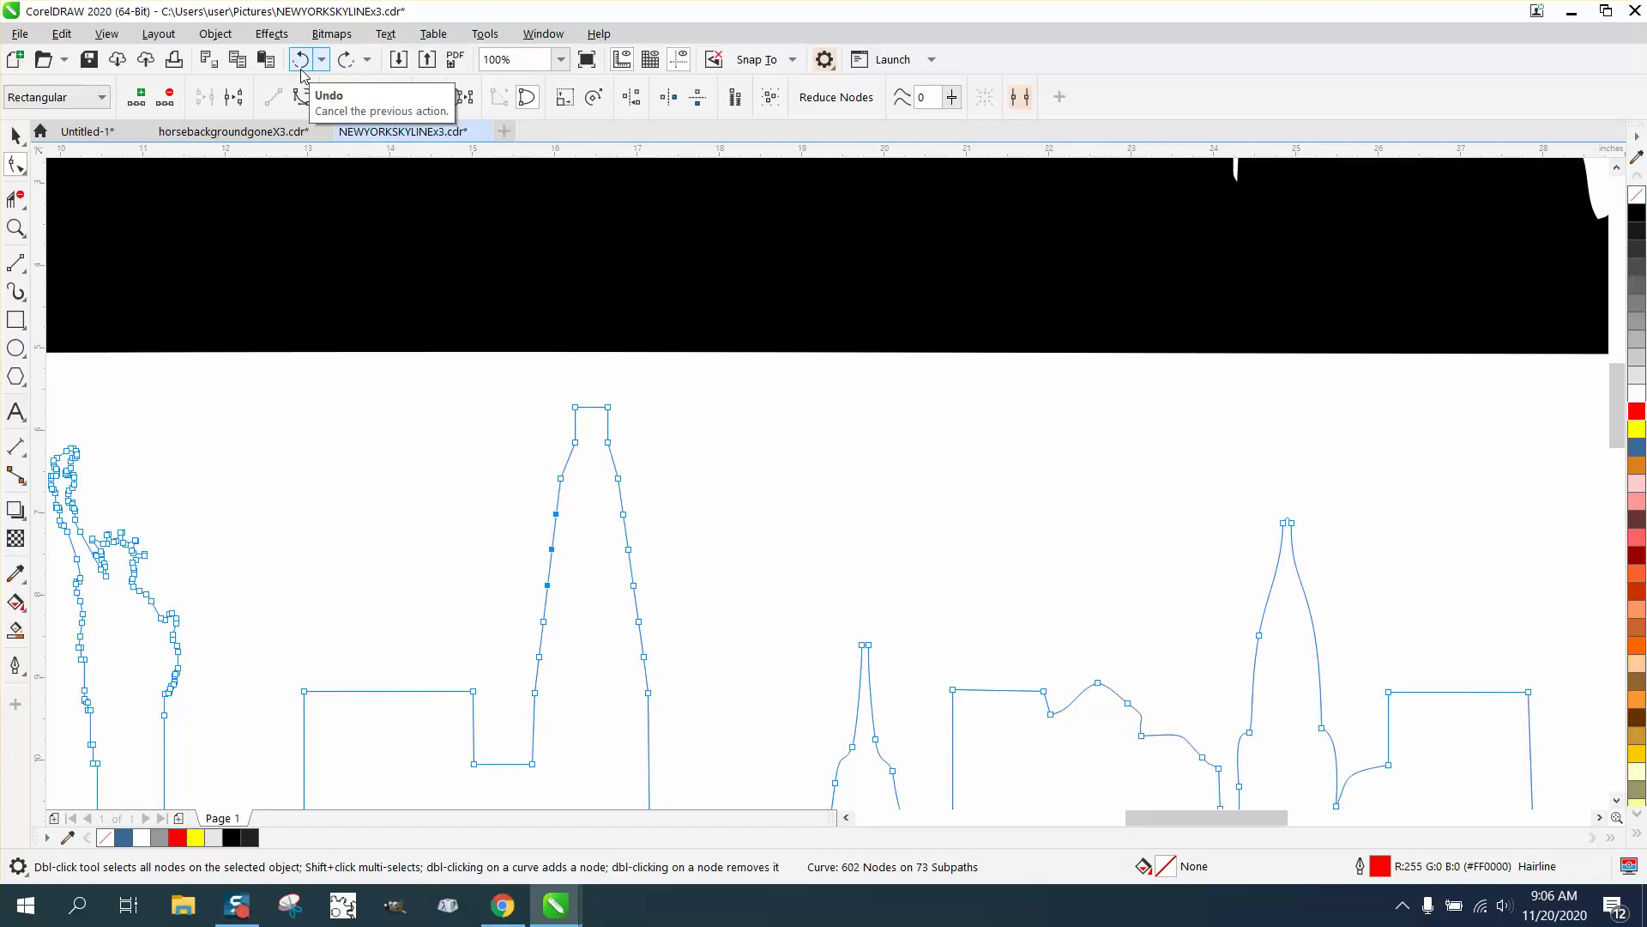
pyautogui.click(301, 70)
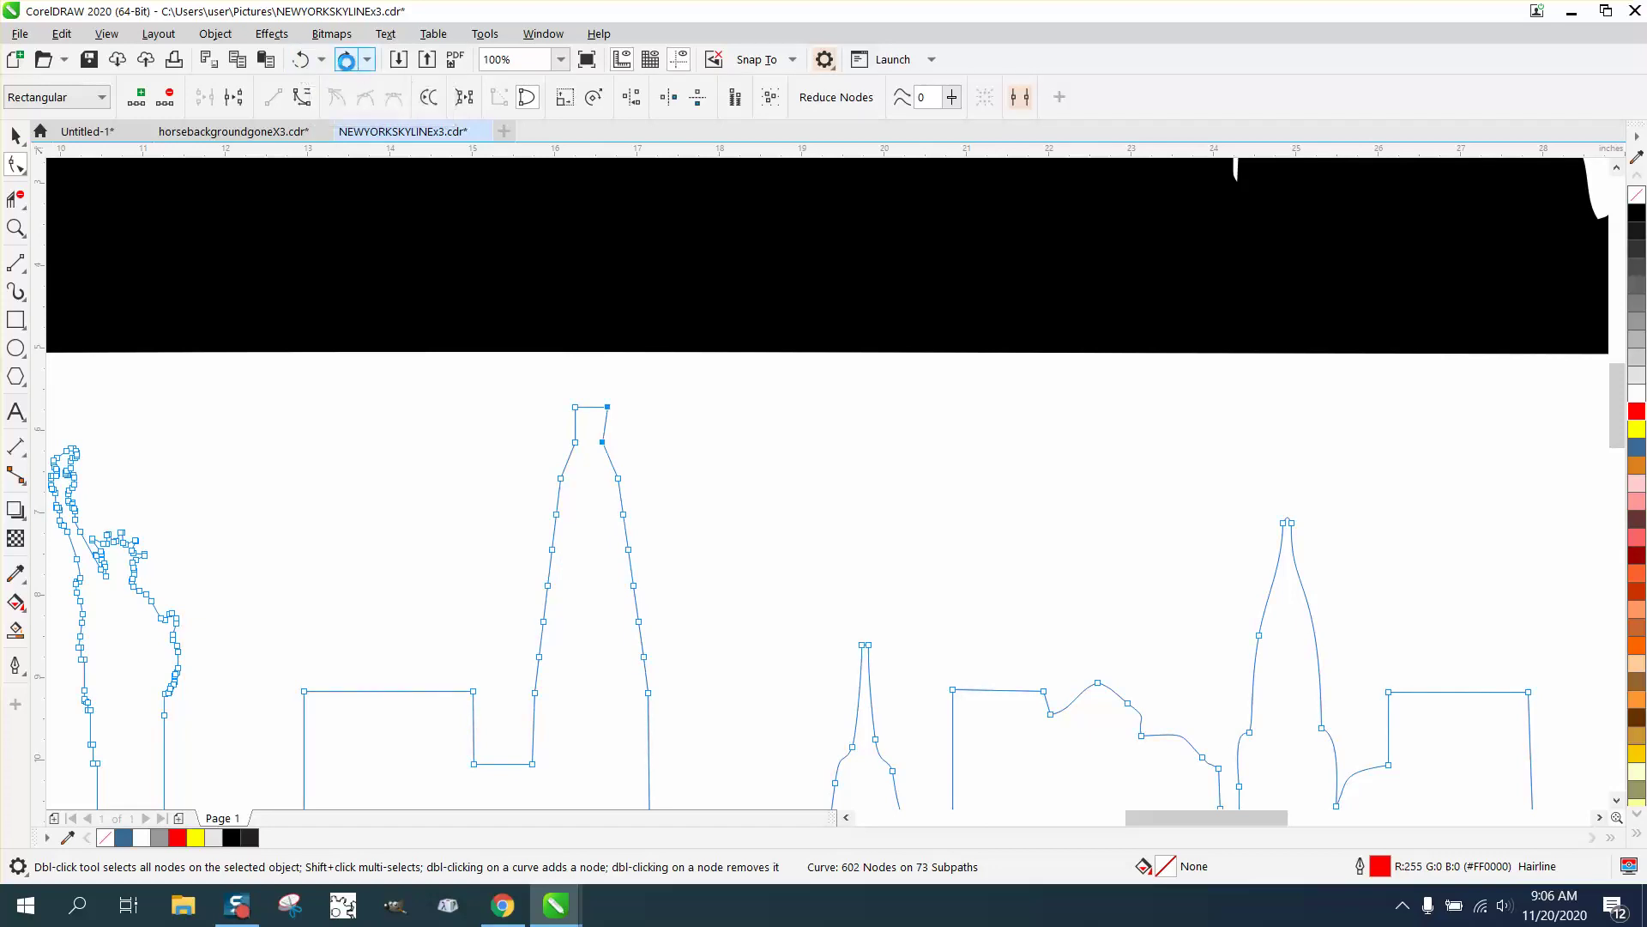
pyautogui.click(346, 59)
pyautogui.scroll(-2, 412, 381)
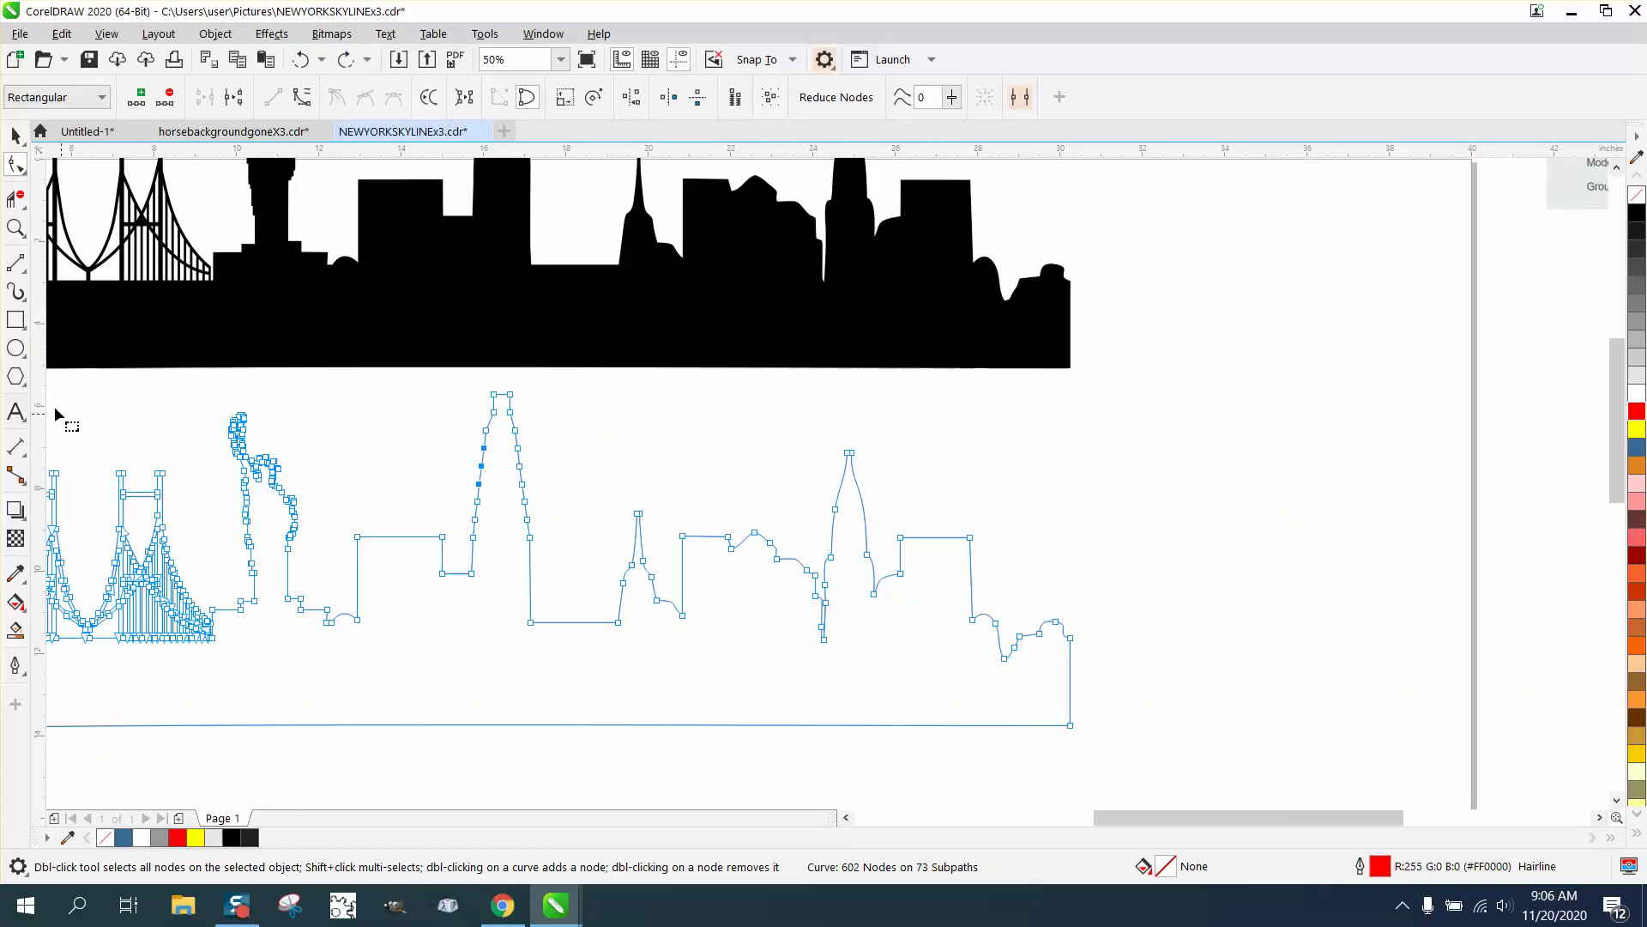
# Draw a 2-Point Line closing off the tower's base.
pyautogui.click(17, 264)
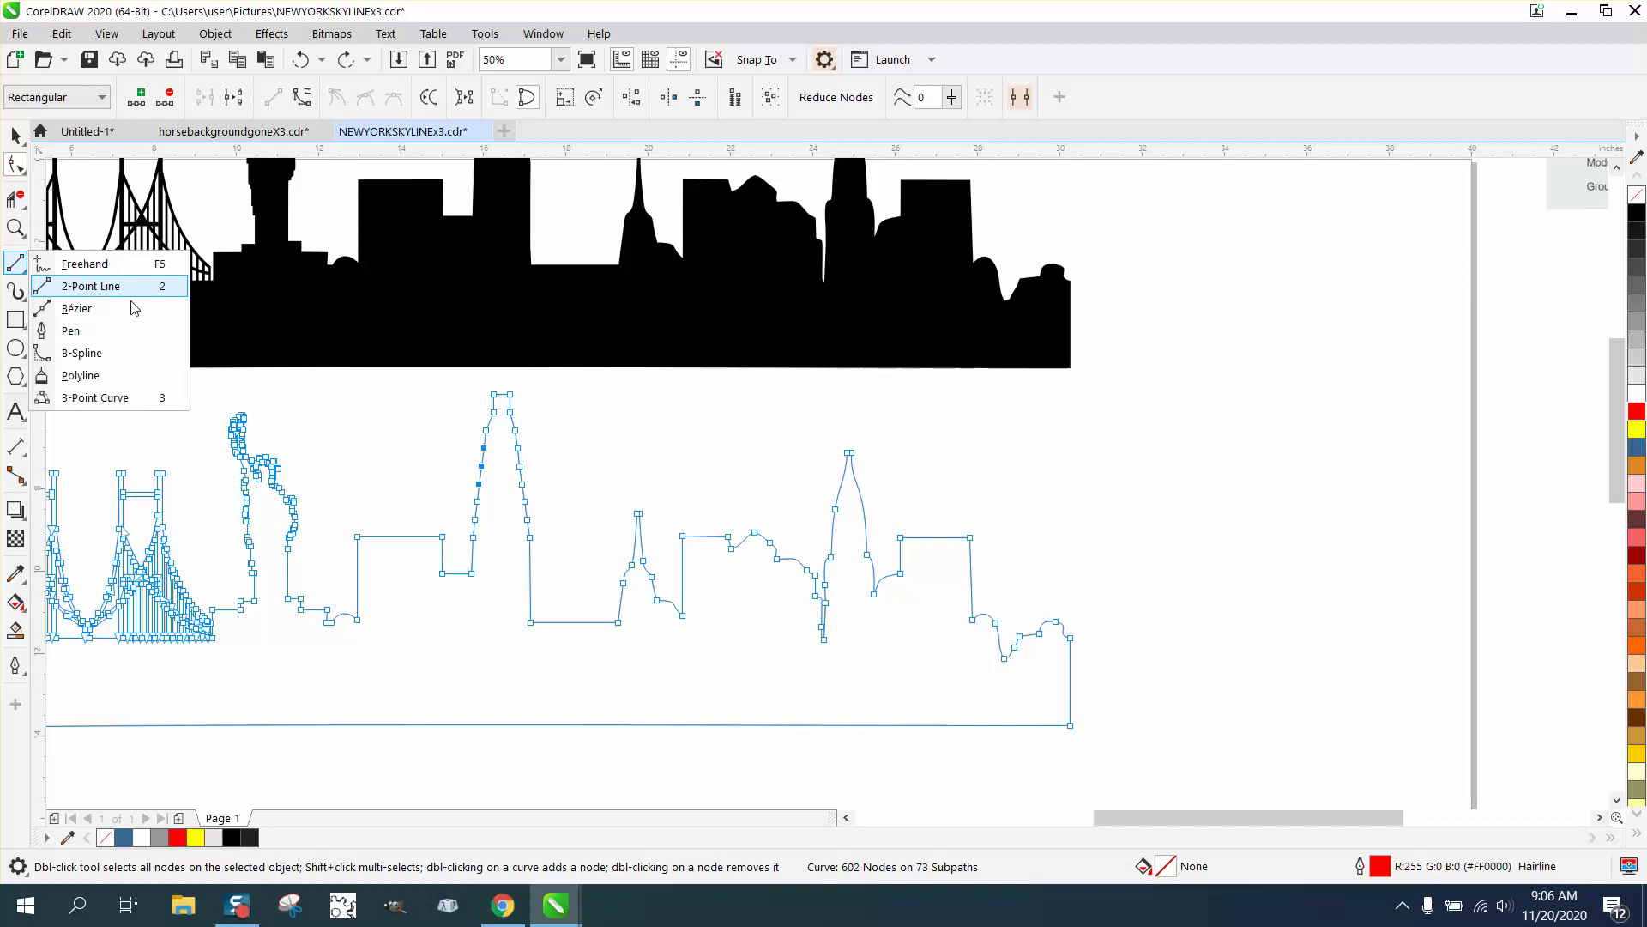
pyautogui.click(129, 286)
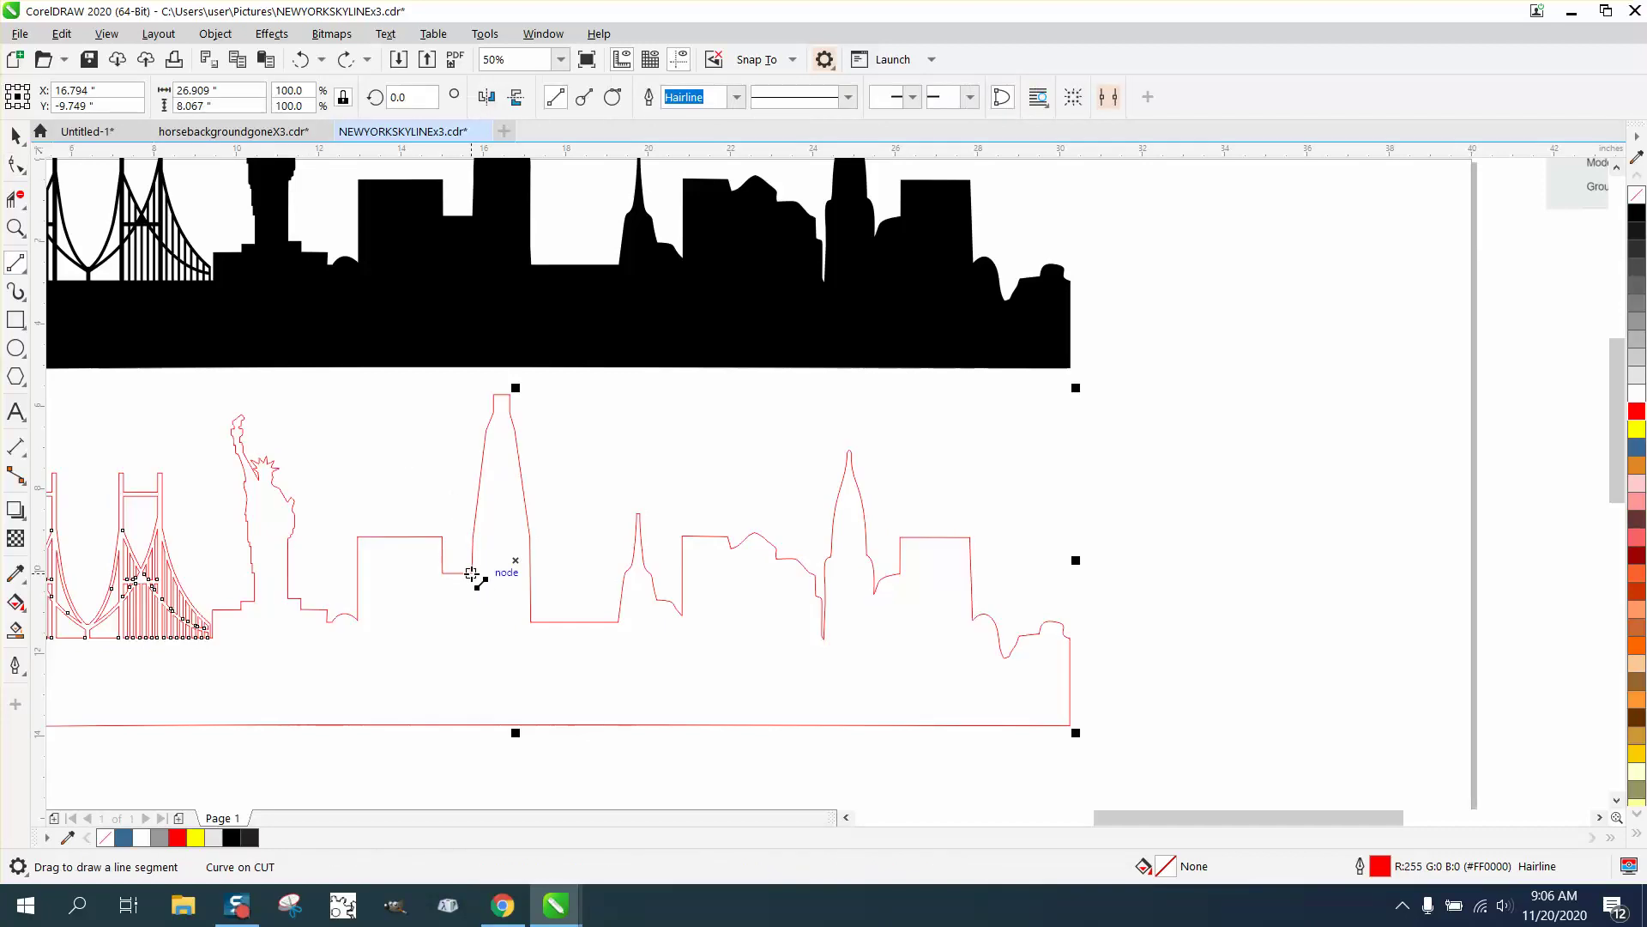
pyautogui.moveTo(472, 573); pyautogui.dragTo(536, 573)
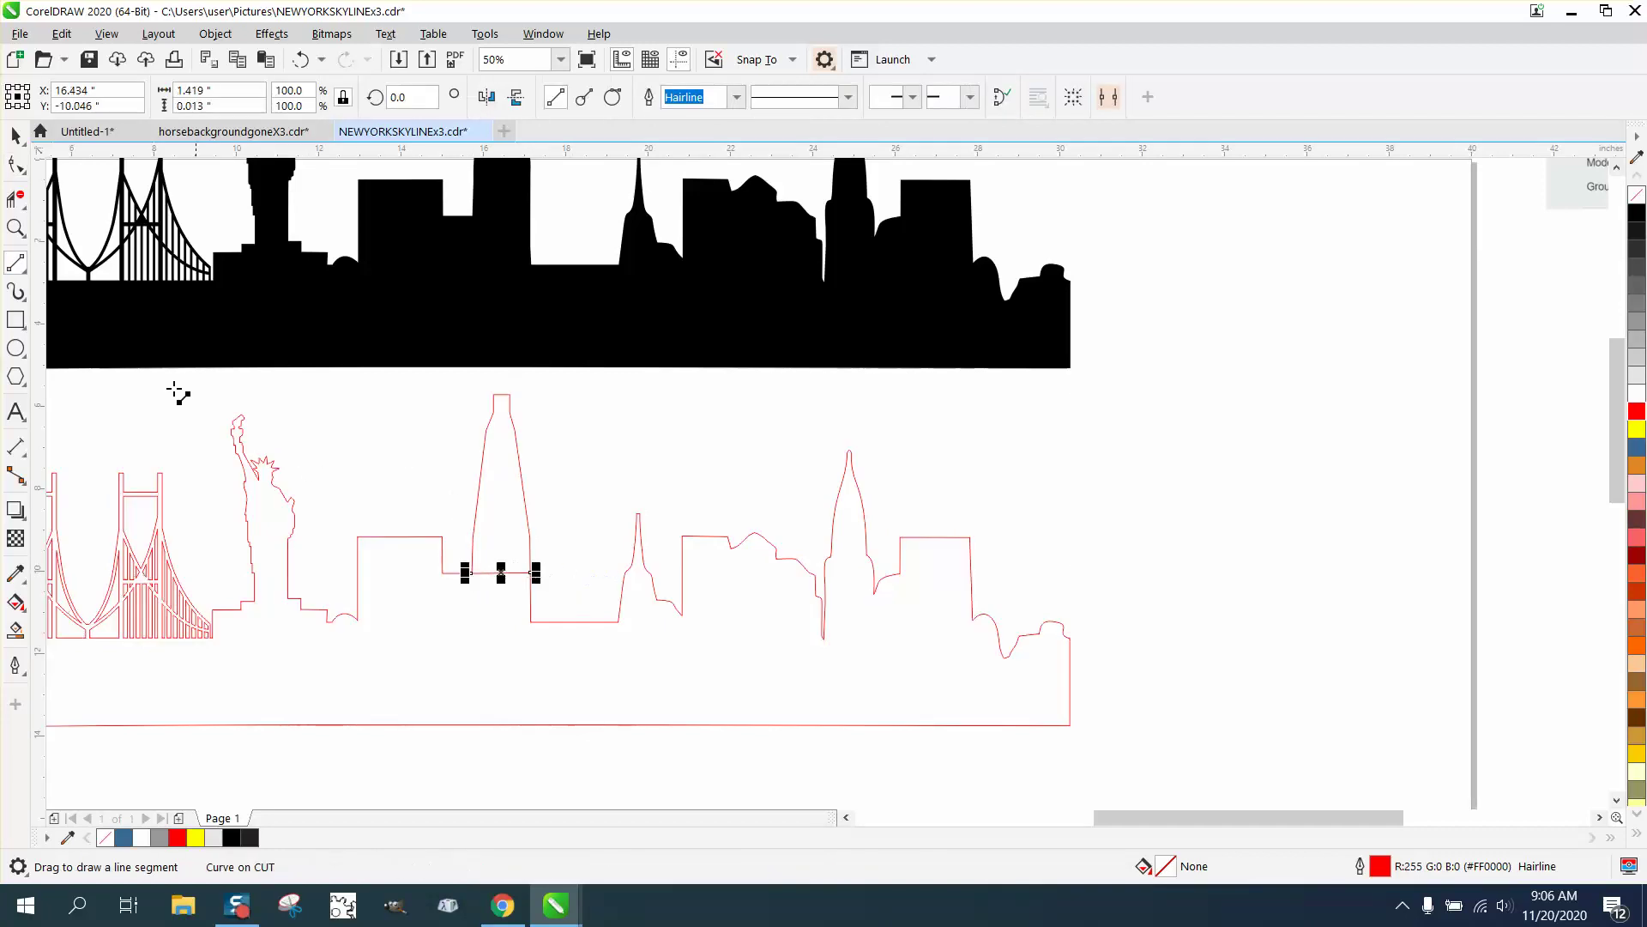
# Smart Fill the tower region black and move the fill right of the skyline.
pyautogui.click(14, 631)
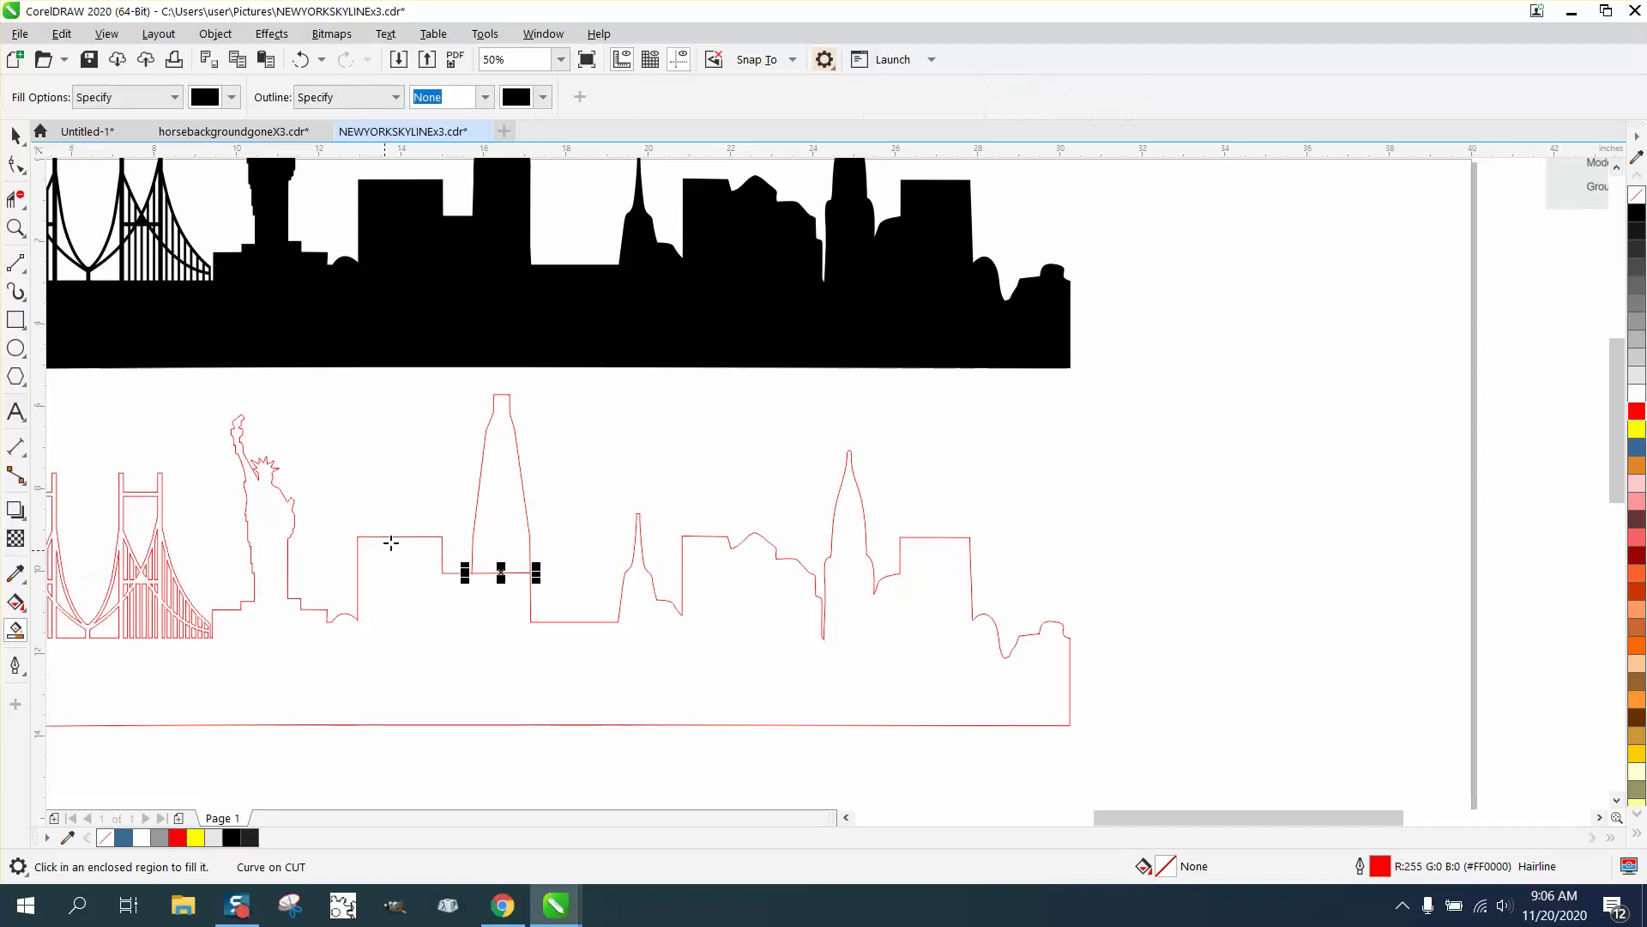
pyautogui.click(495, 500)
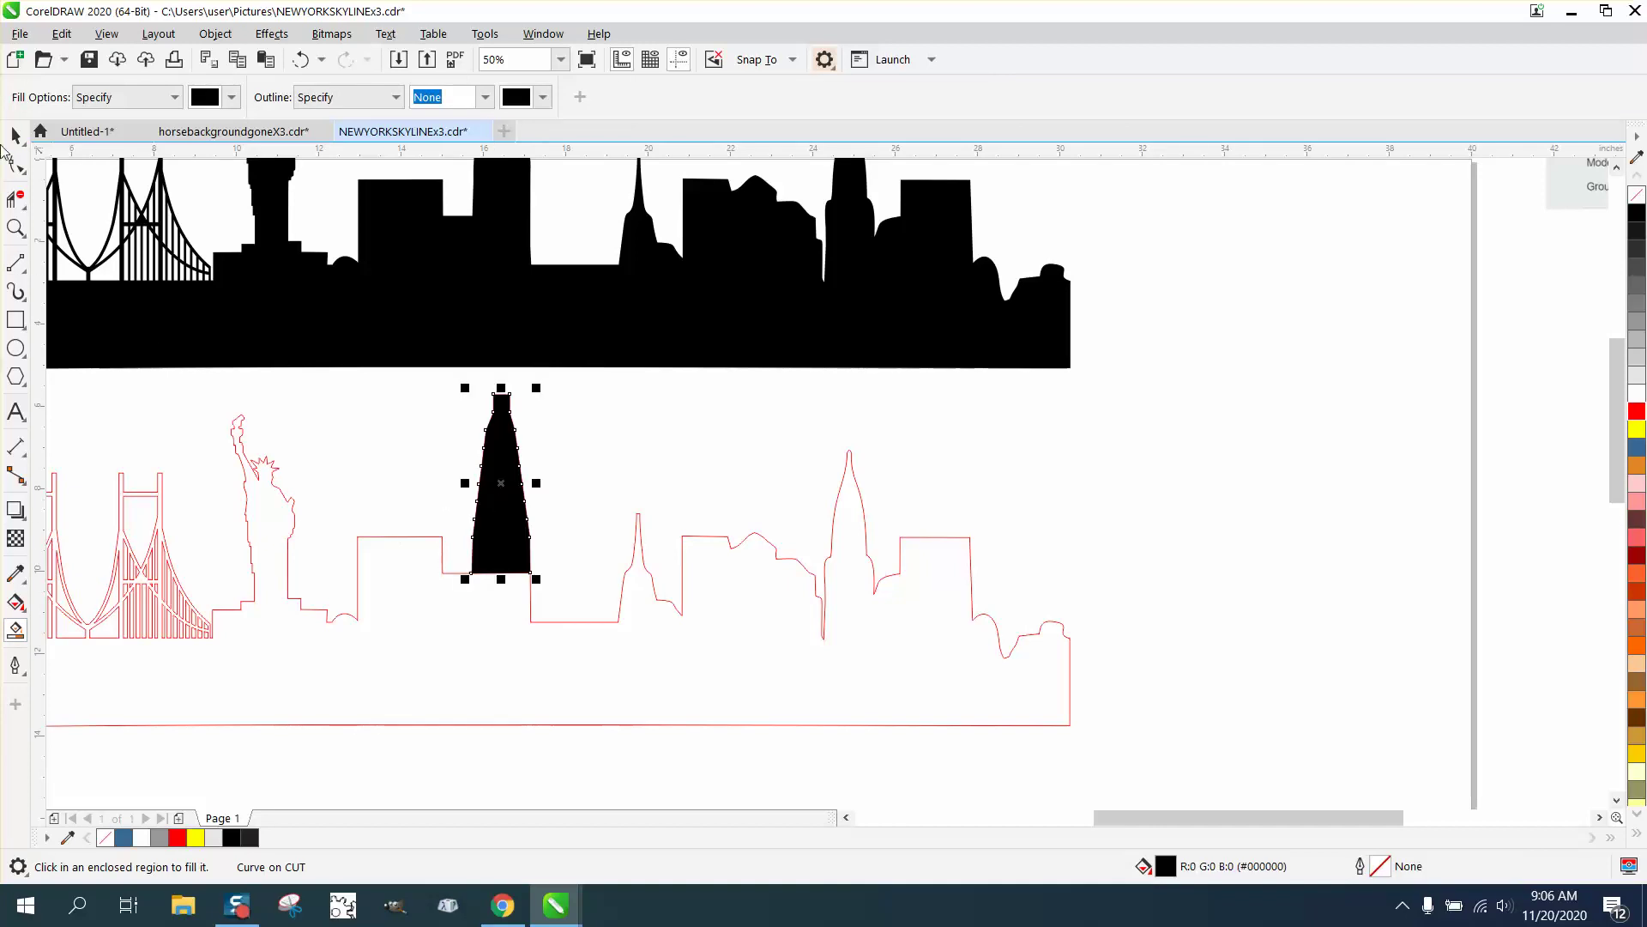
pyautogui.click(14, 134)
pyautogui.moveTo(502, 487); pyautogui.dragTo(1236, 477)
# Move the red skyline outline further to the left.
pyautogui.scroll(-3, 1236, 471)
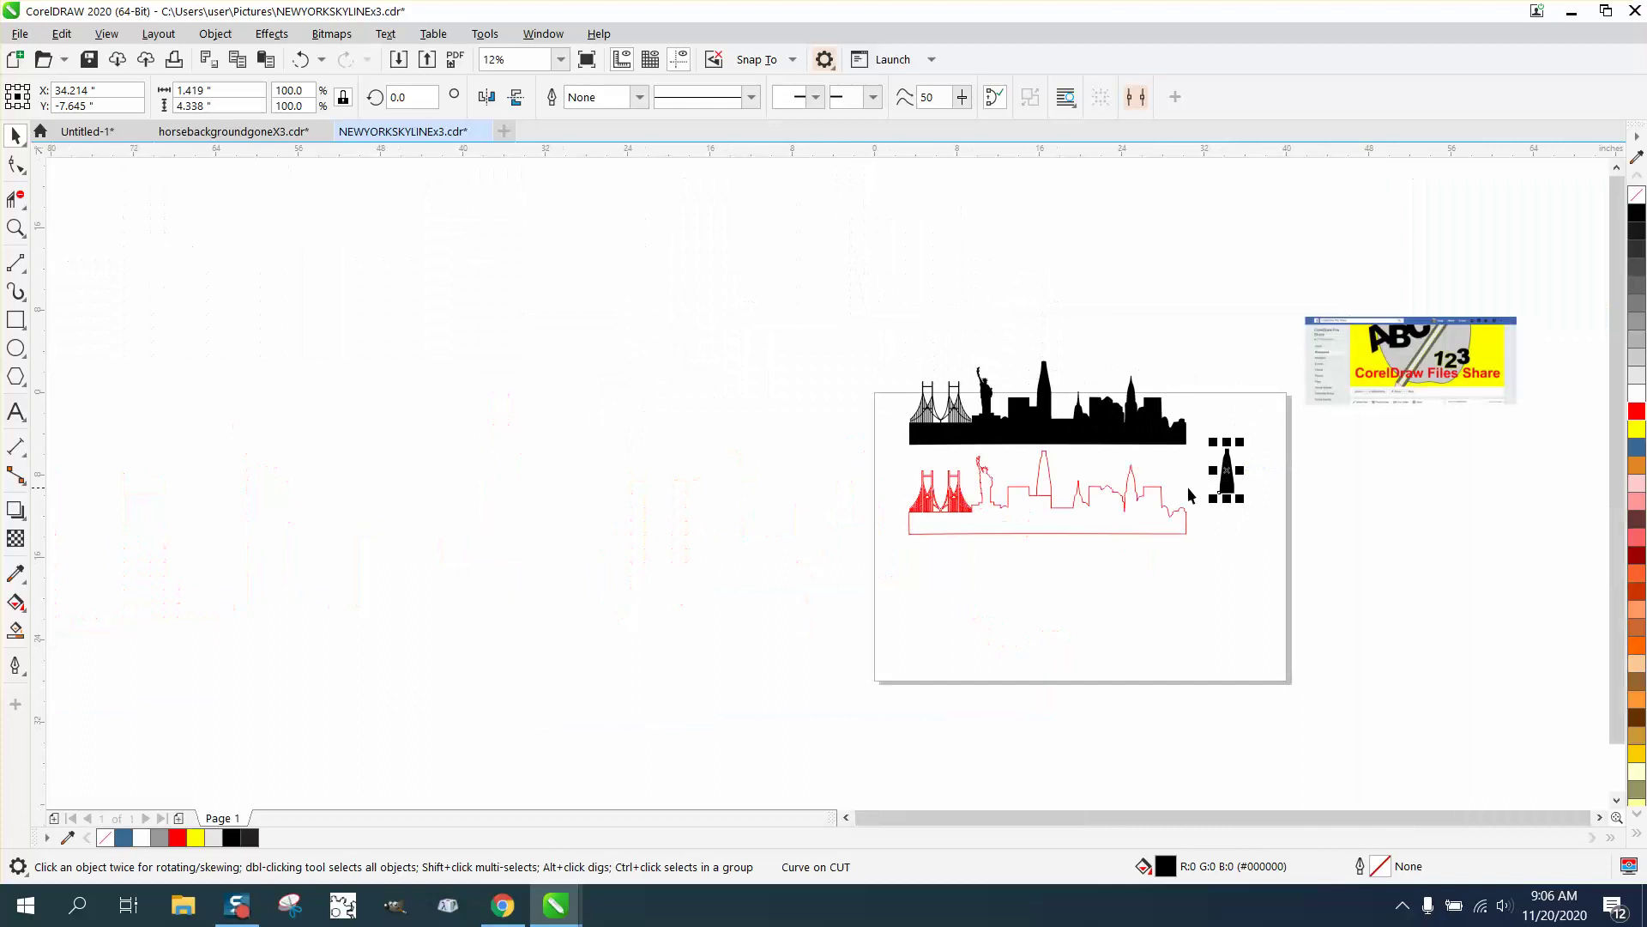
pyautogui.moveTo(886, 450); pyautogui.dragTo(926, 496)
pyautogui.moveTo(1200, 550); pyautogui.dragTo(1201, 550)
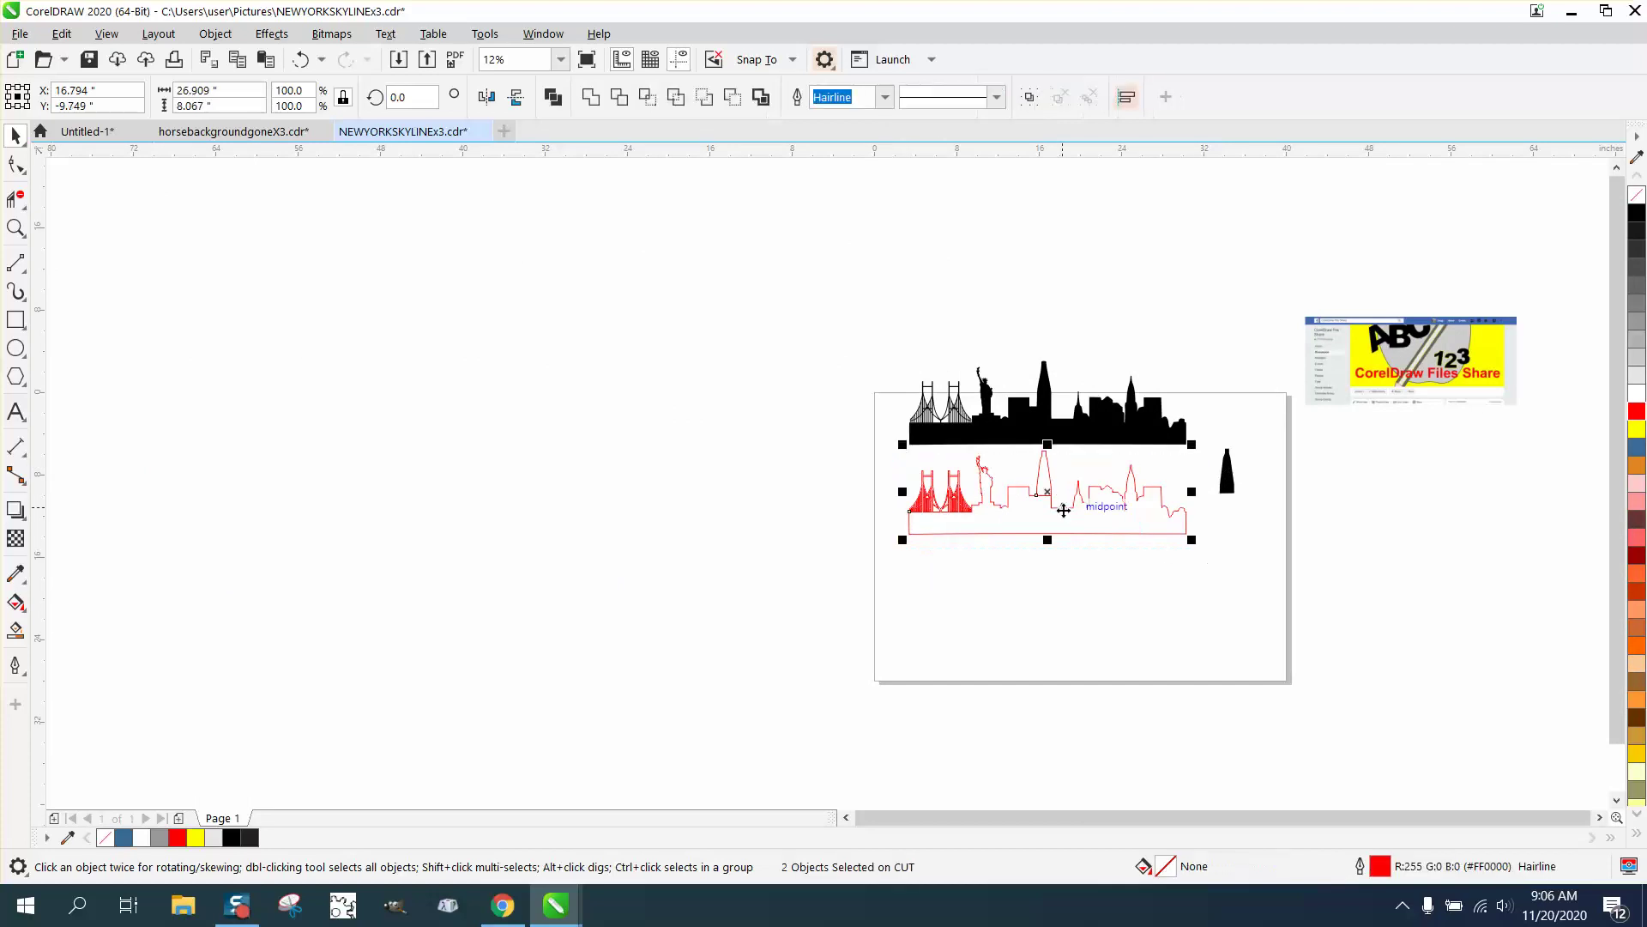
pyautogui.moveTo(1057, 504); pyautogui.dragTo(817, 505)
# Centre the black tower on the page with no fill and a black outline.
pyautogui.click(1232, 478)
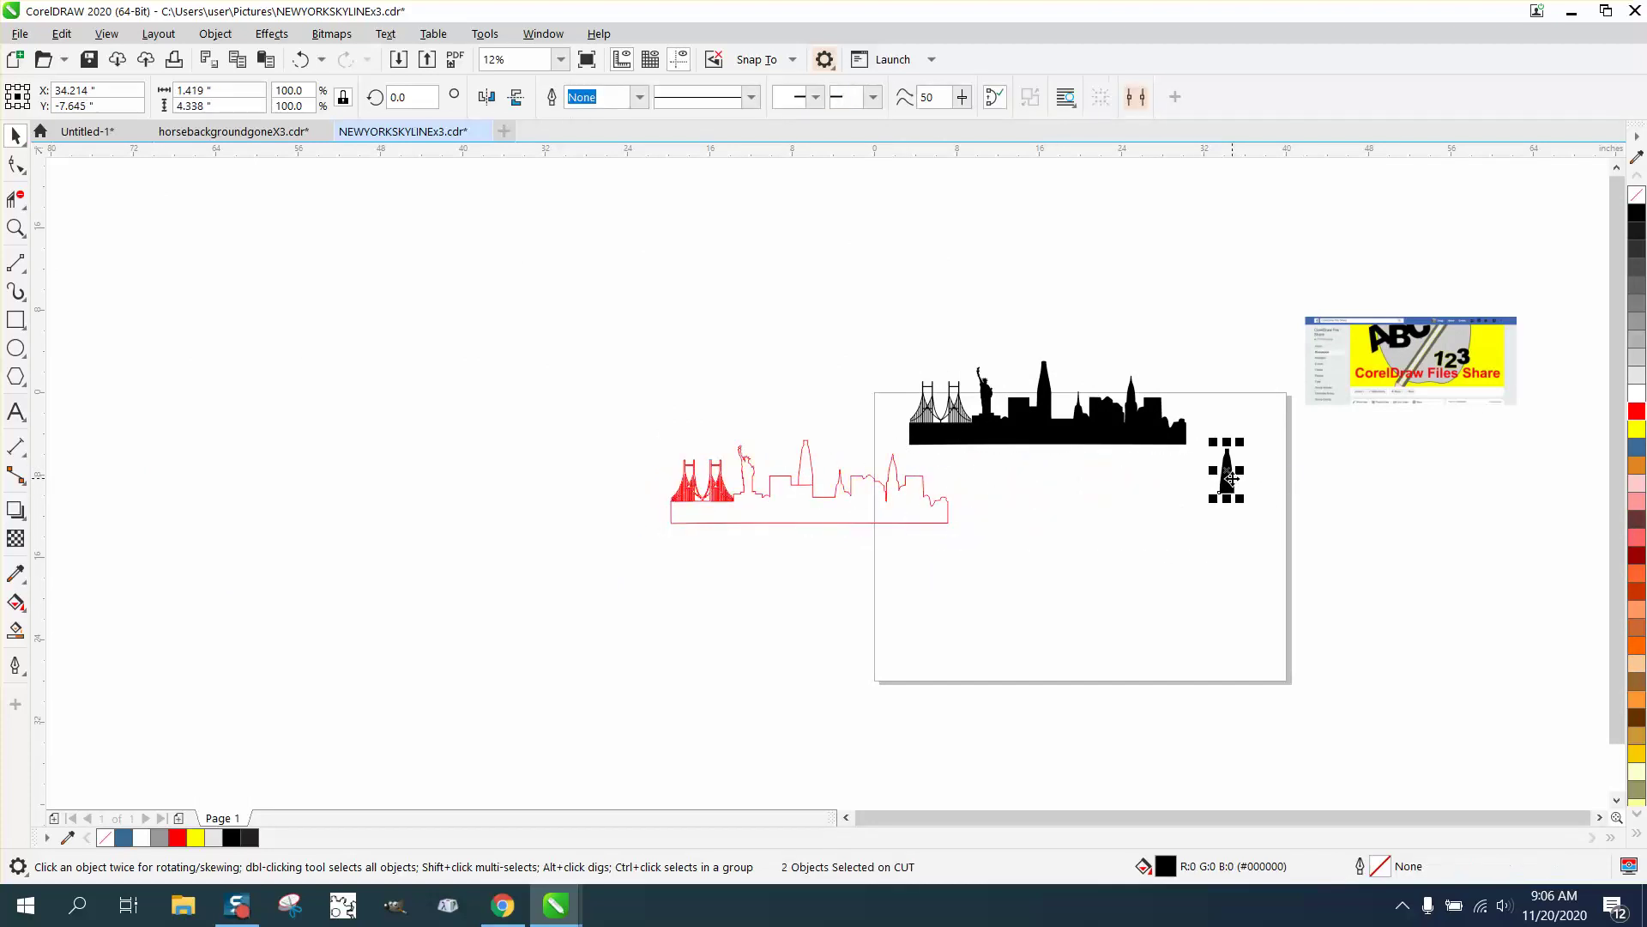
pyautogui.press('p')
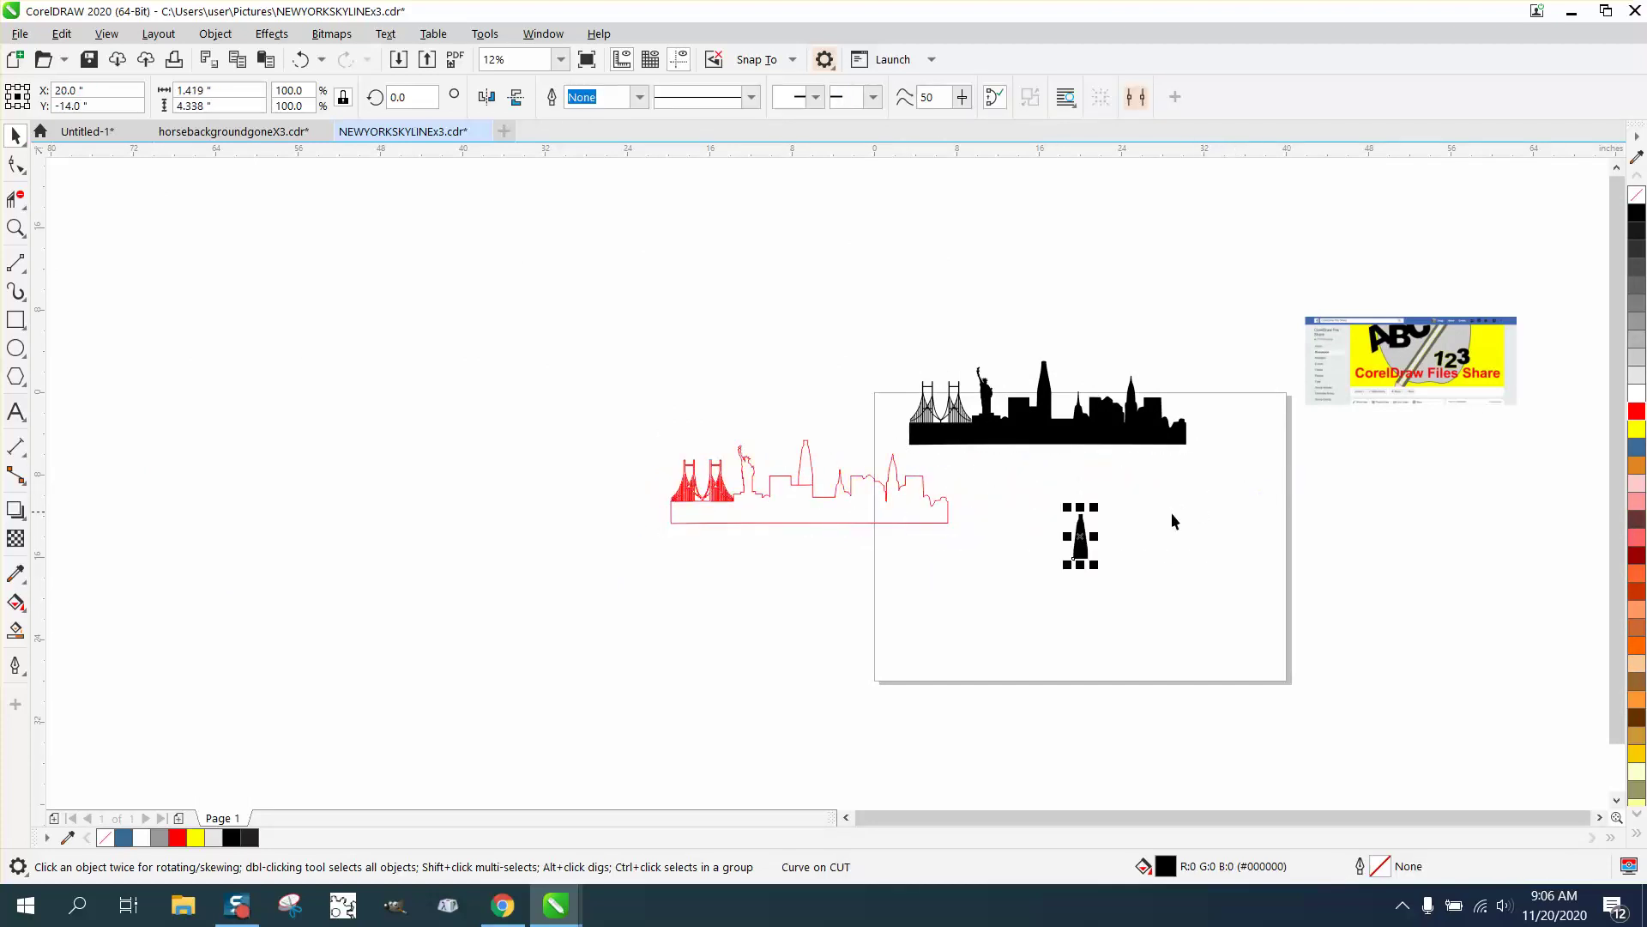
pyautogui.click(1637, 195)
pyautogui.rightClick(1638, 213)
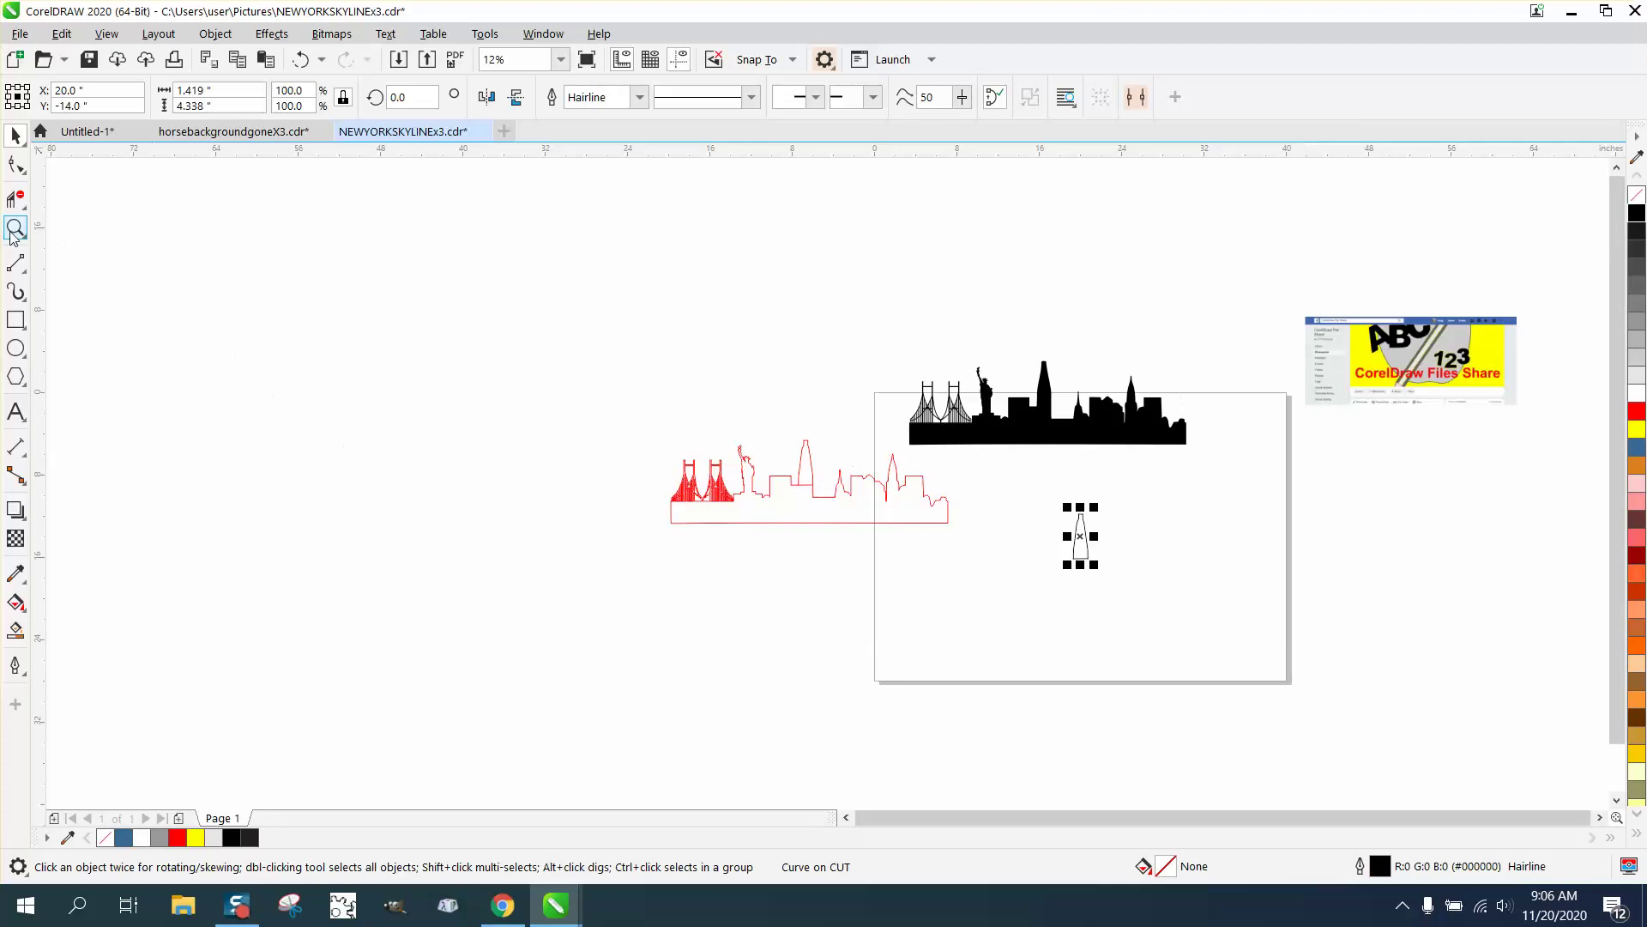
# Zoom in on the tower outline for node editing.
pyautogui.click(14, 229)
pyautogui.moveTo(1041, 503); pyautogui.dragTo(1158, 576)
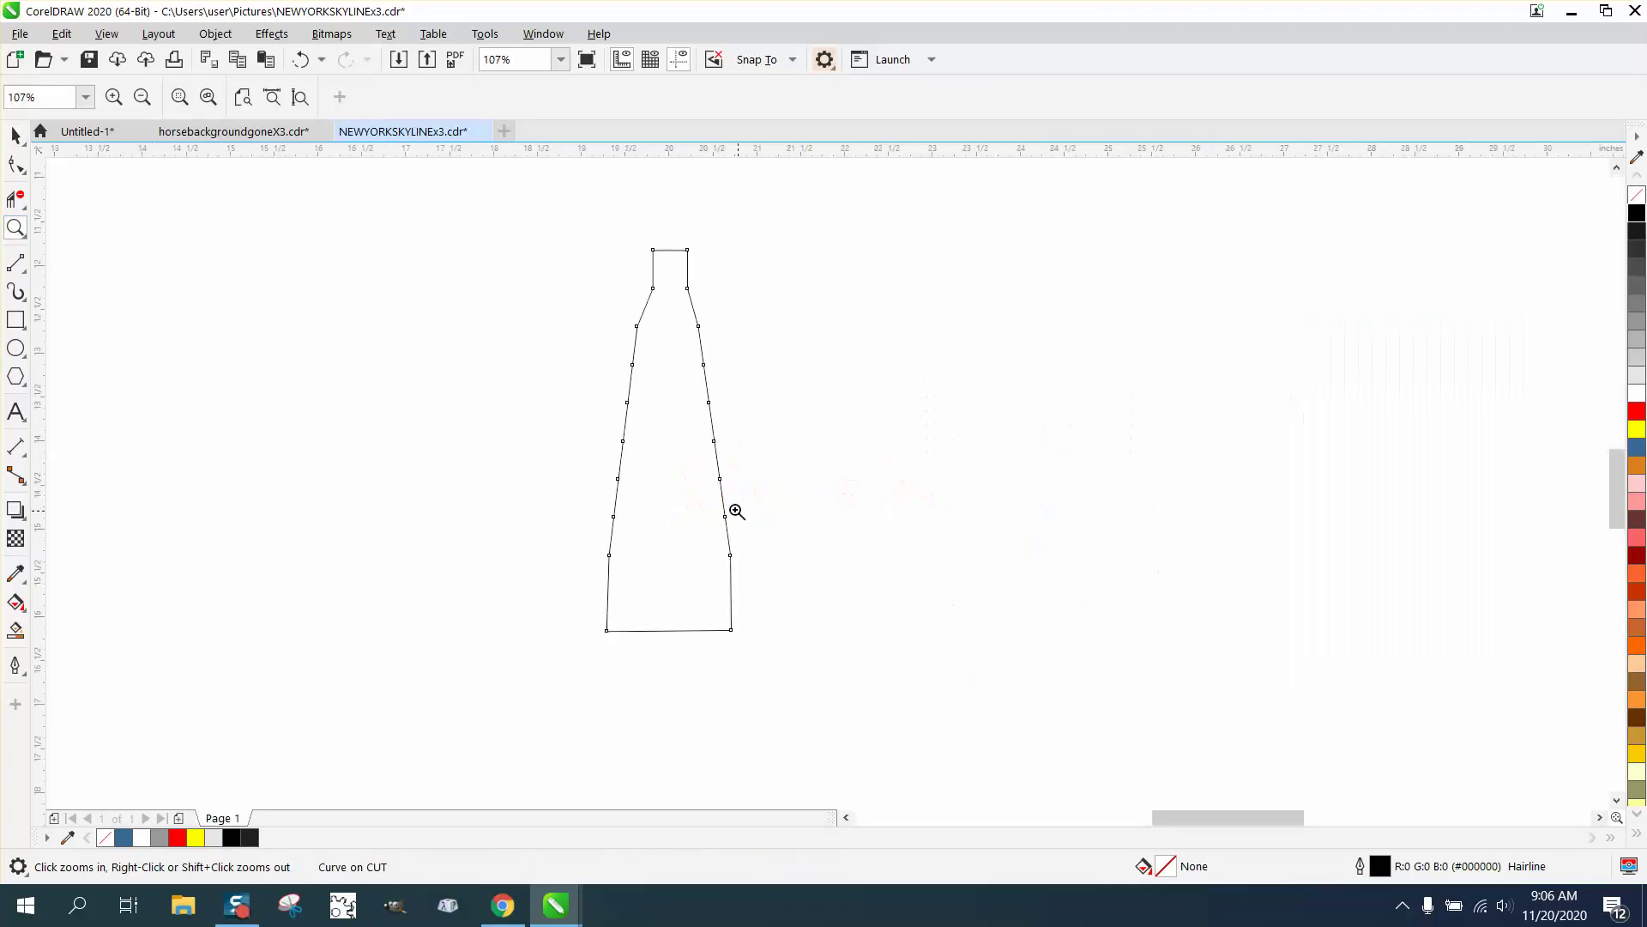
pyautogui.click(724, 467)
pyautogui.click(17, 165)
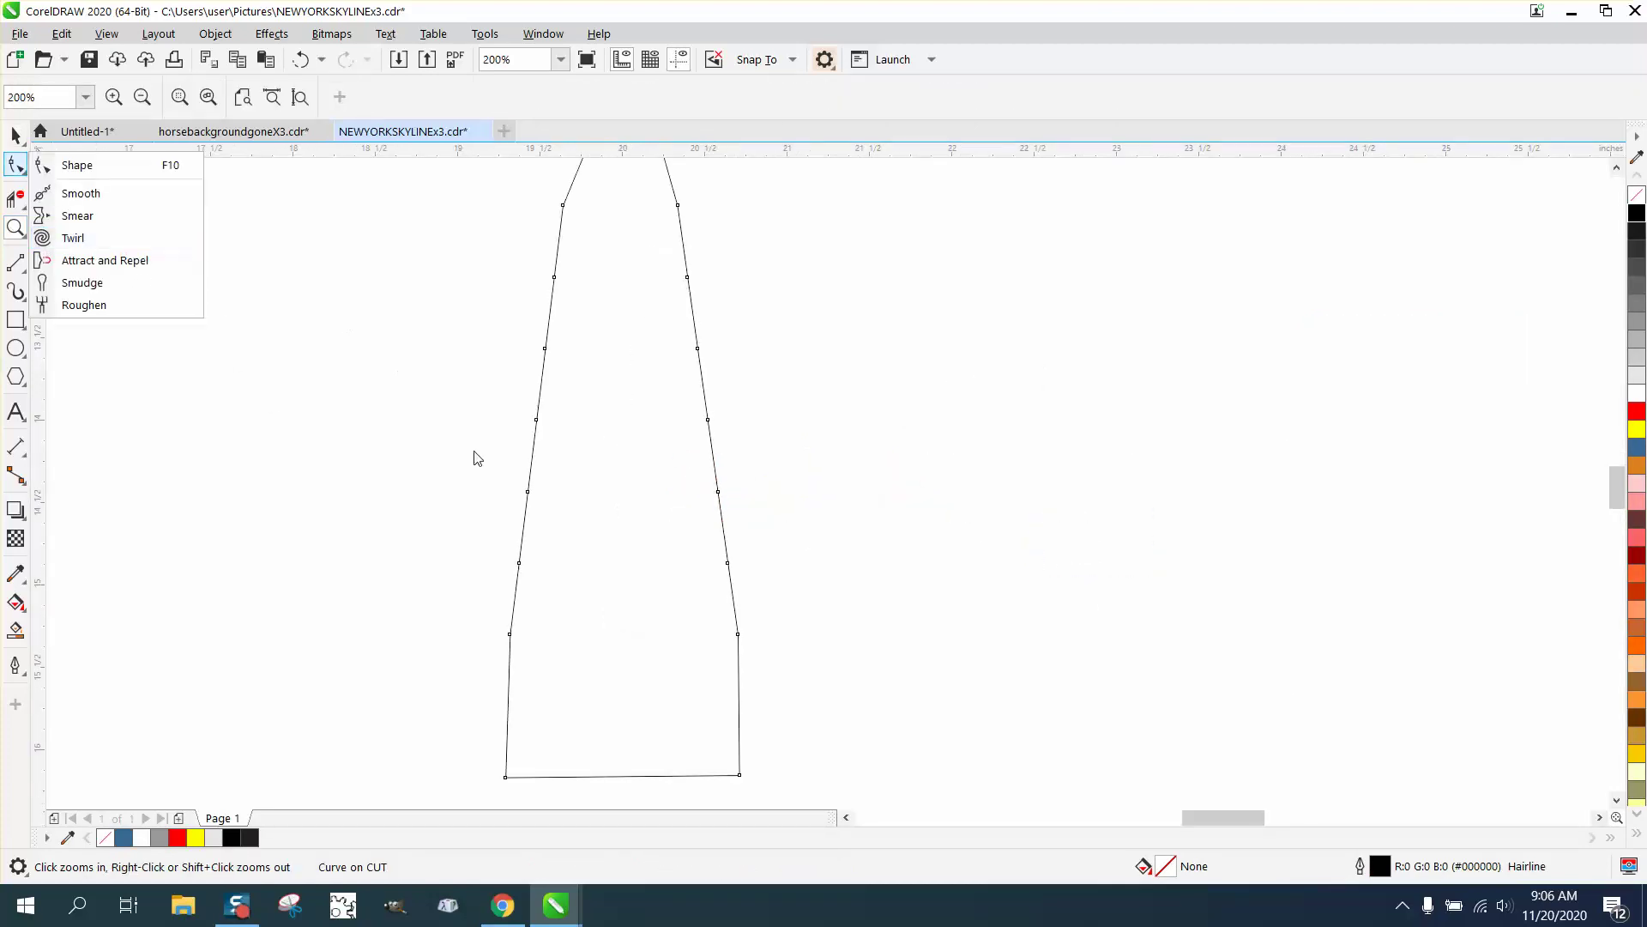
pyautogui.rightClick(375, 405)
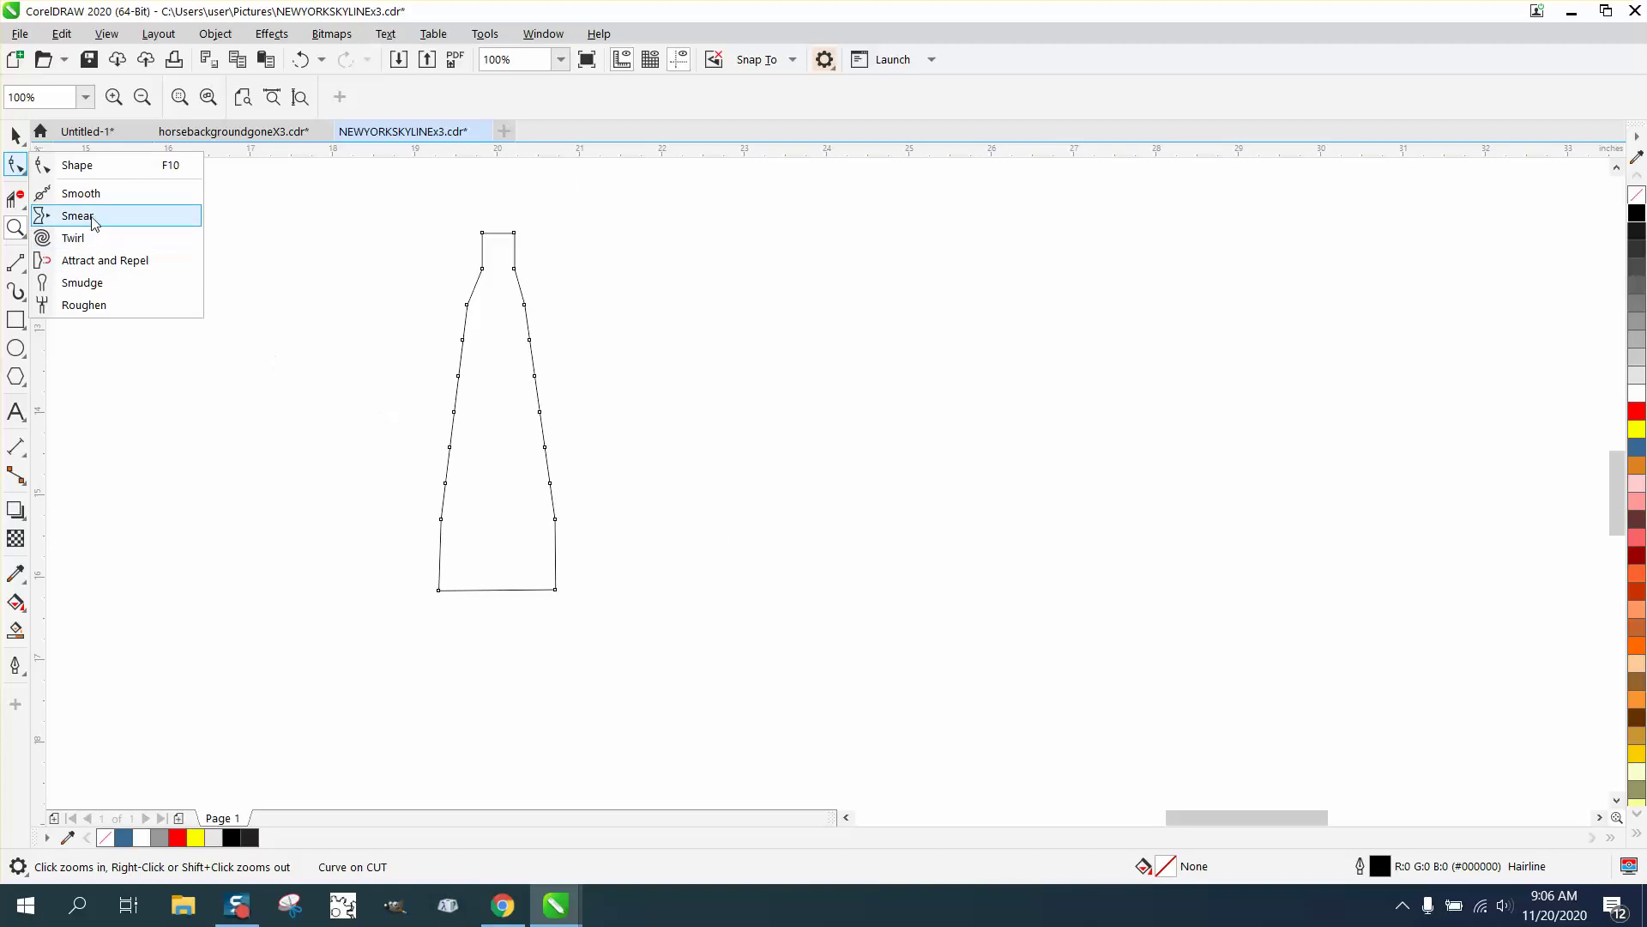
pyautogui.click(86, 165)
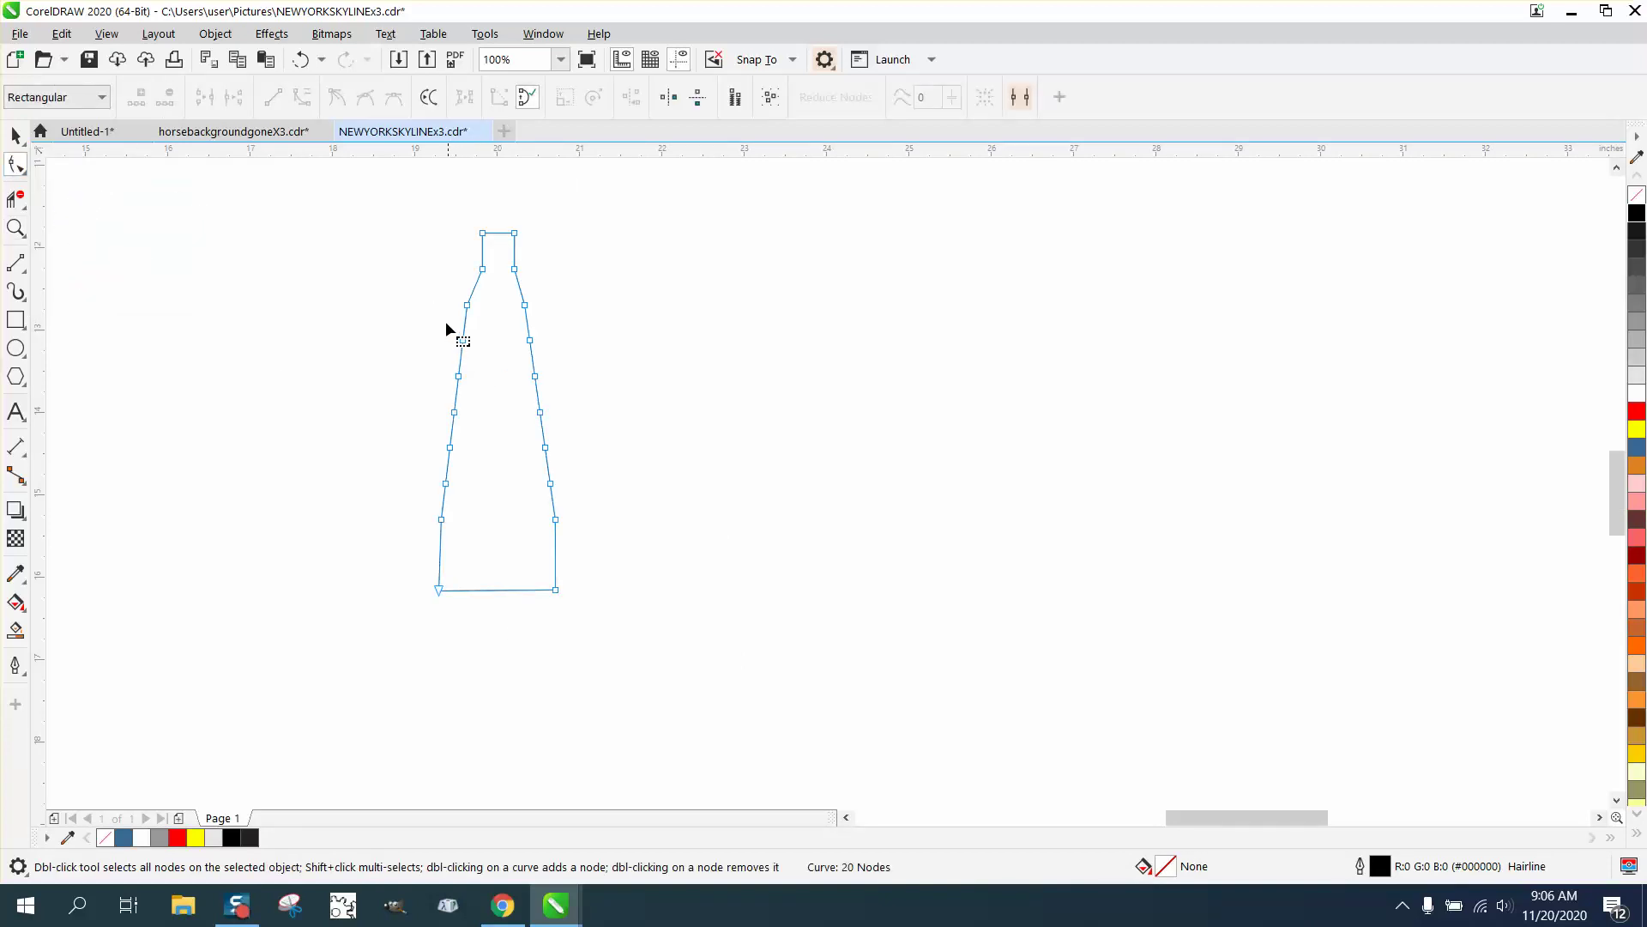
# Vertically align two nodes on the tower's left edge.
pyautogui.moveTo(452, 297); pyautogui.dragTo(483, 346)
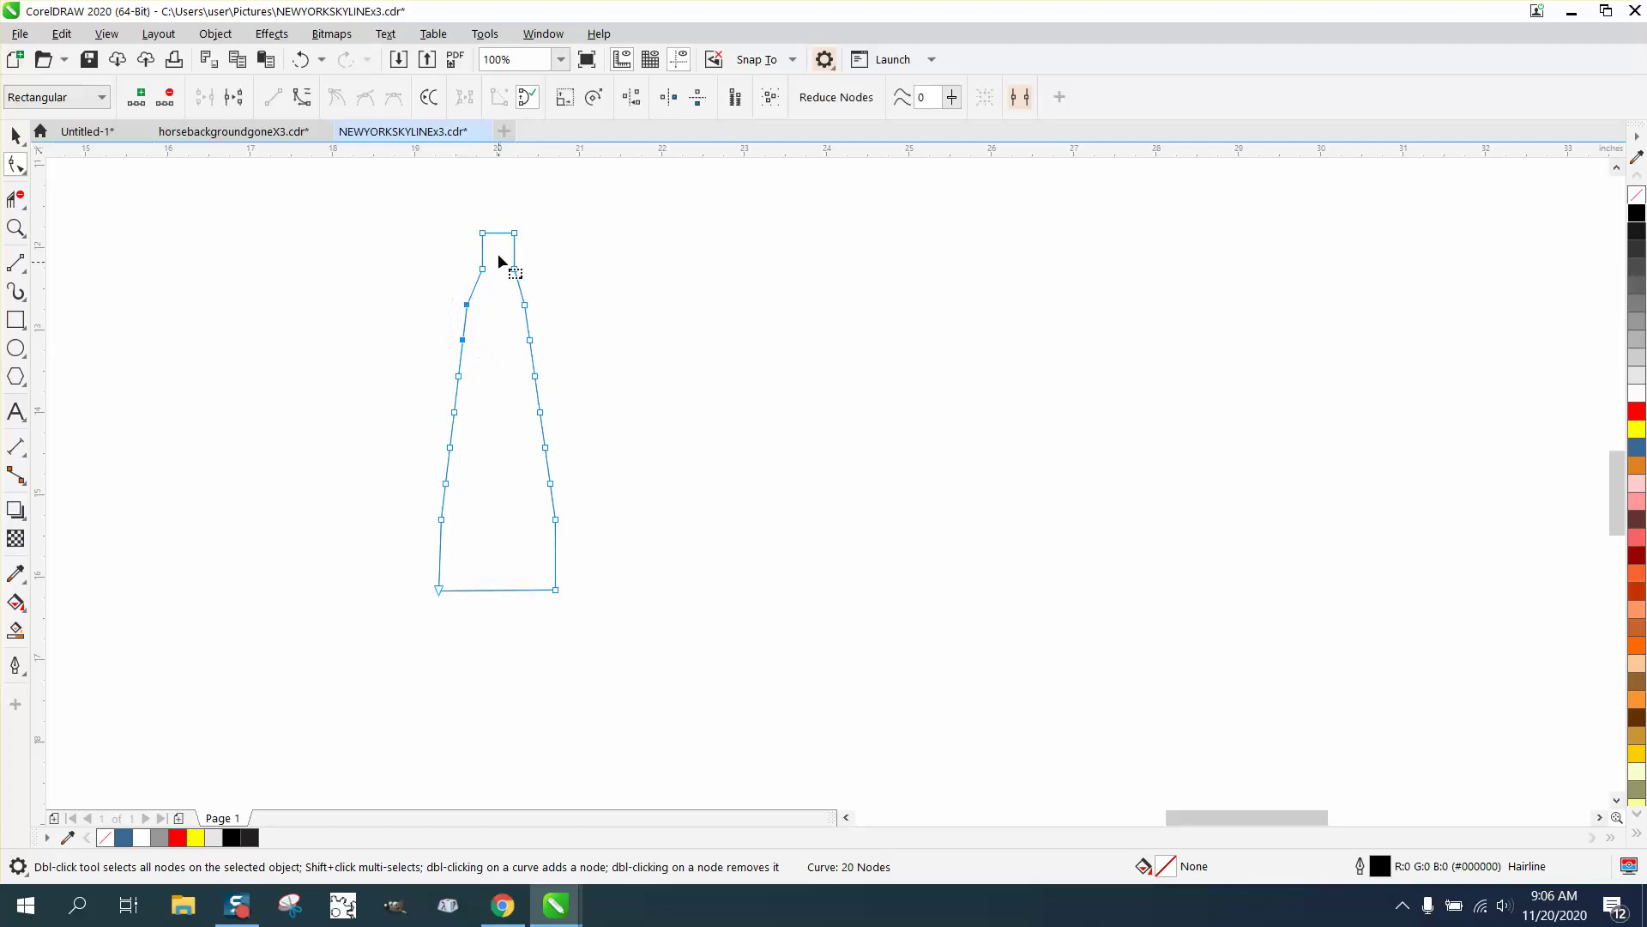
pyautogui.click(631, 97)
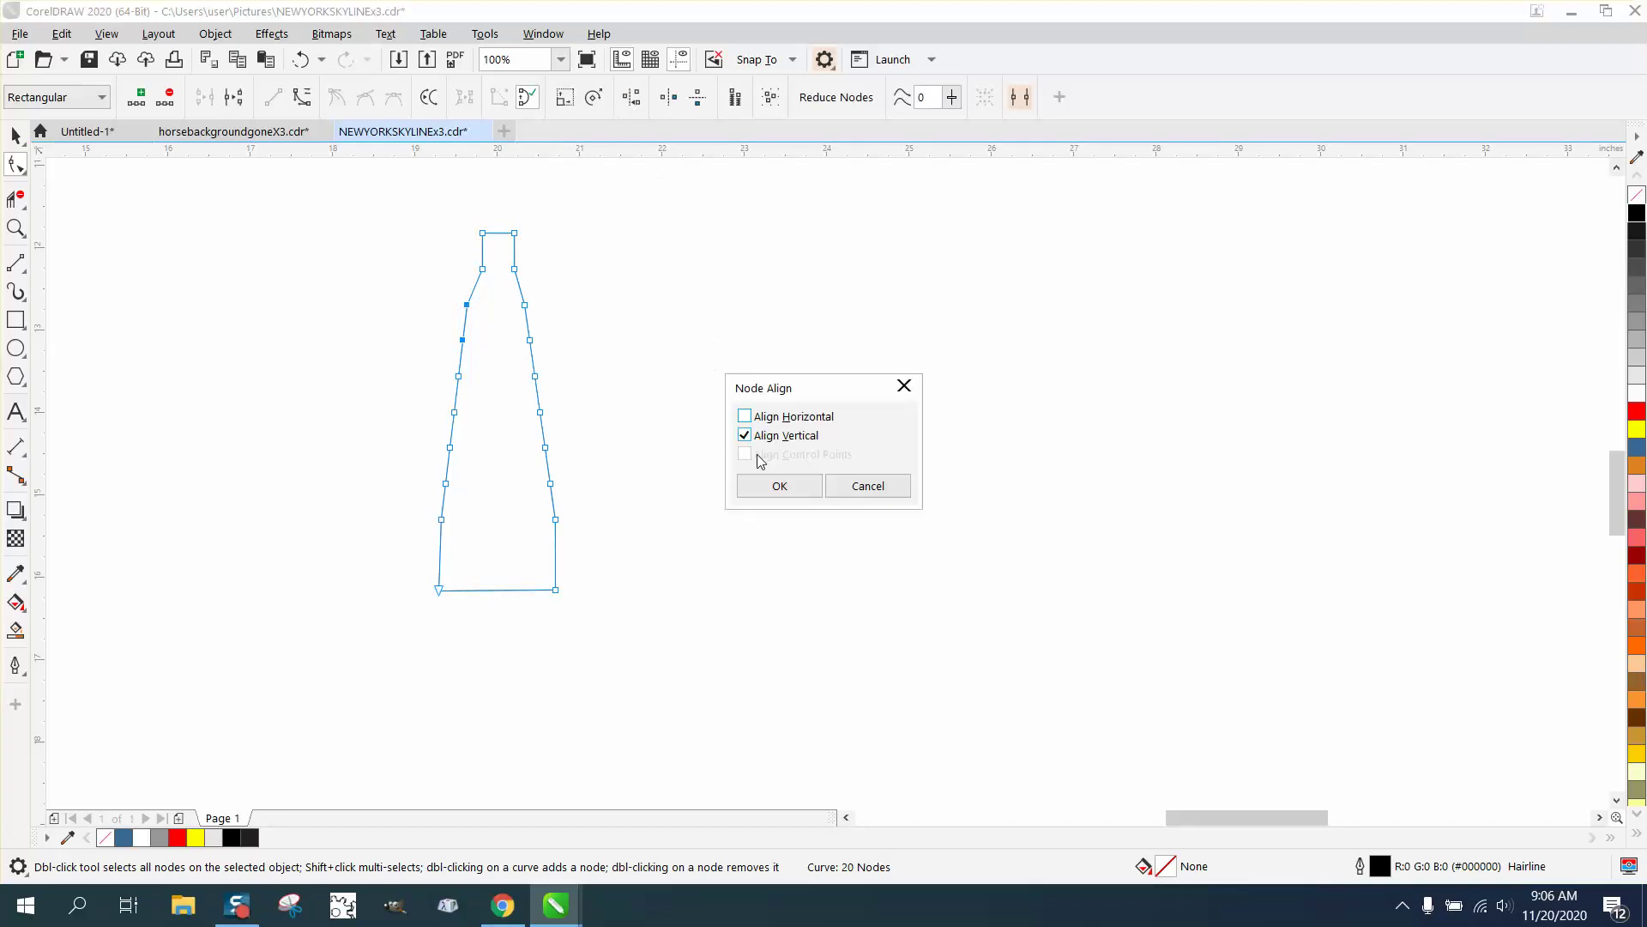
pyautogui.click(780, 487)
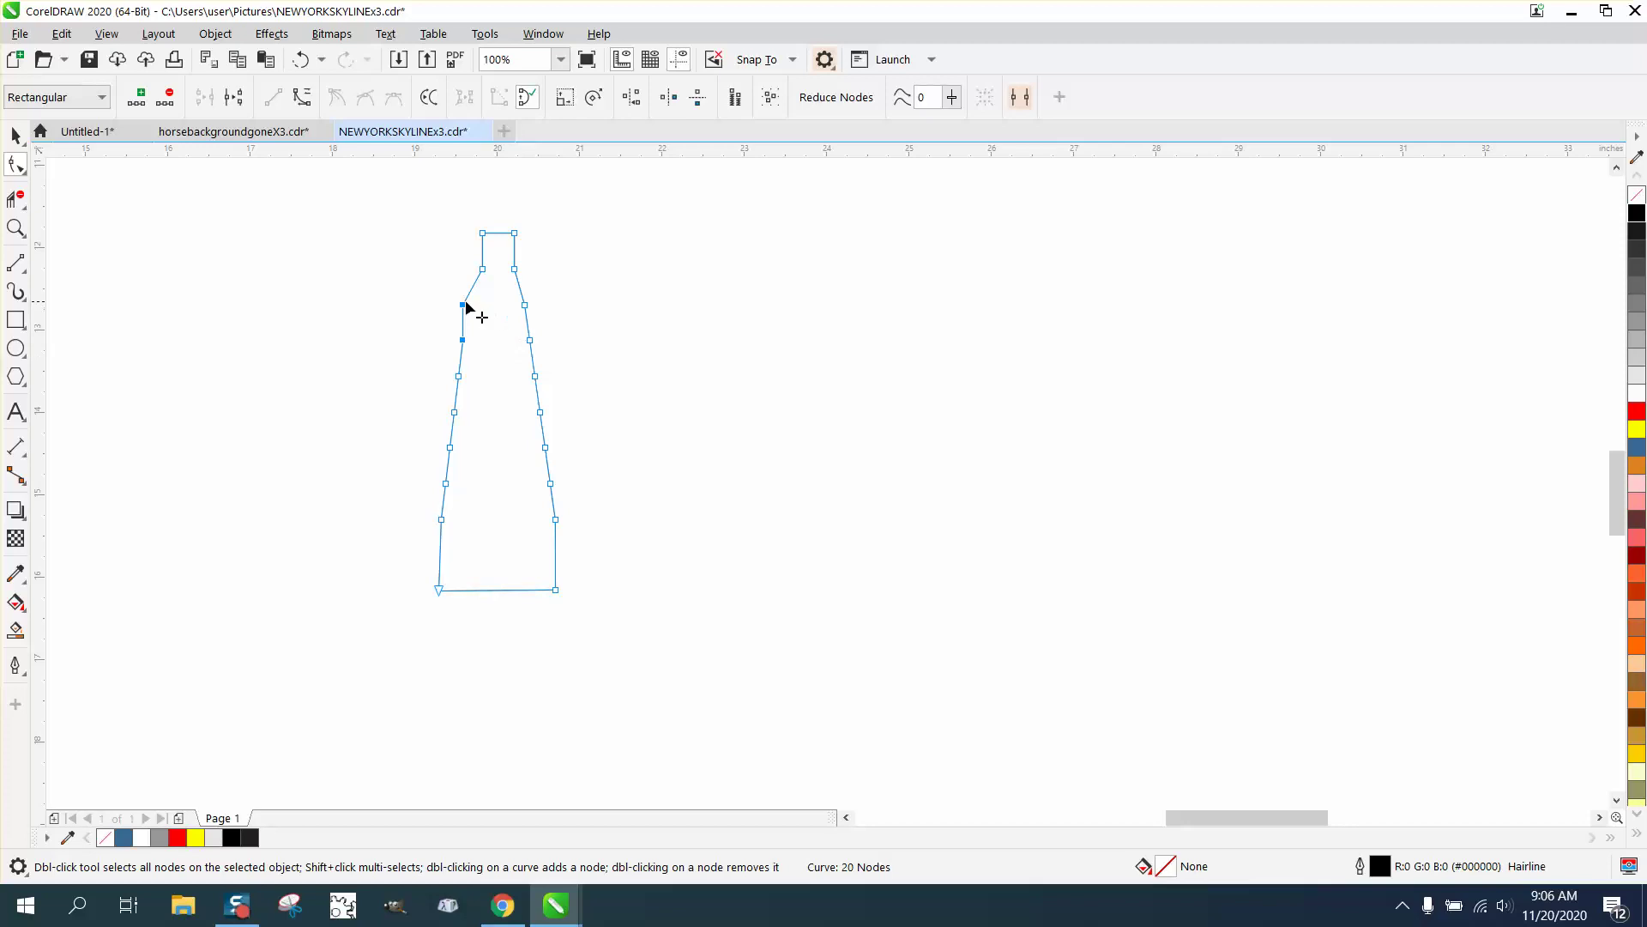
# Pull a neck node out and level the two neck nodes horizontally into a step.
pyautogui.moveTo(464, 305); pyautogui.dragTo(460, 272)
pyautogui.click(631, 97)
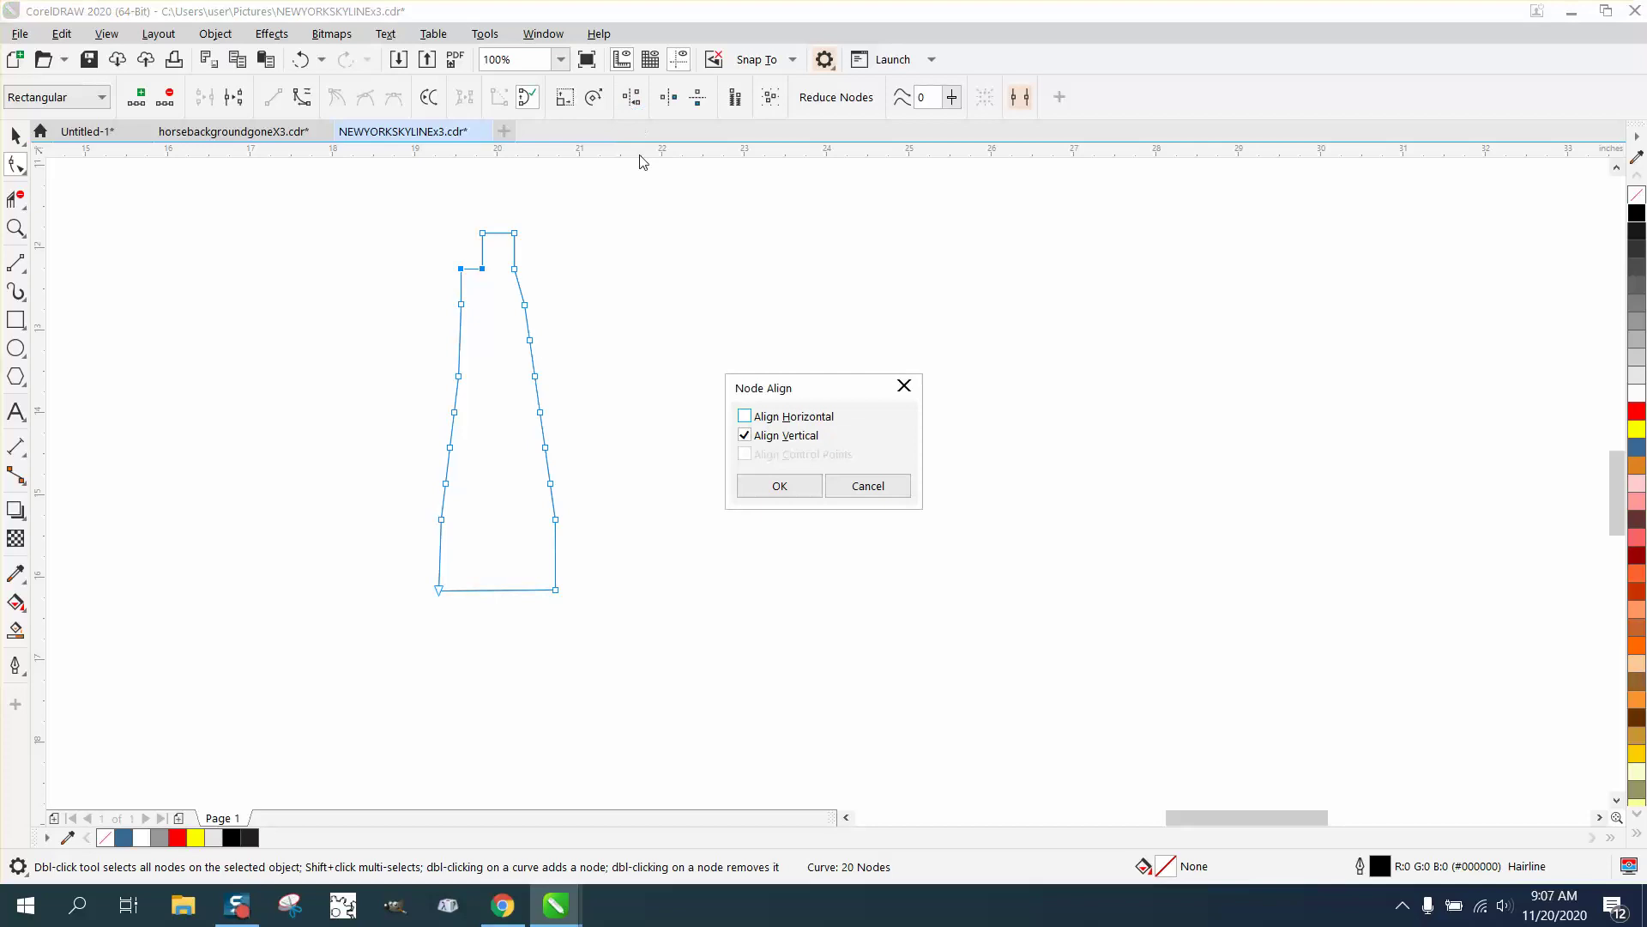
pyautogui.click(745, 425)
pyautogui.click(745, 435)
pyautogui.click(782, 487)
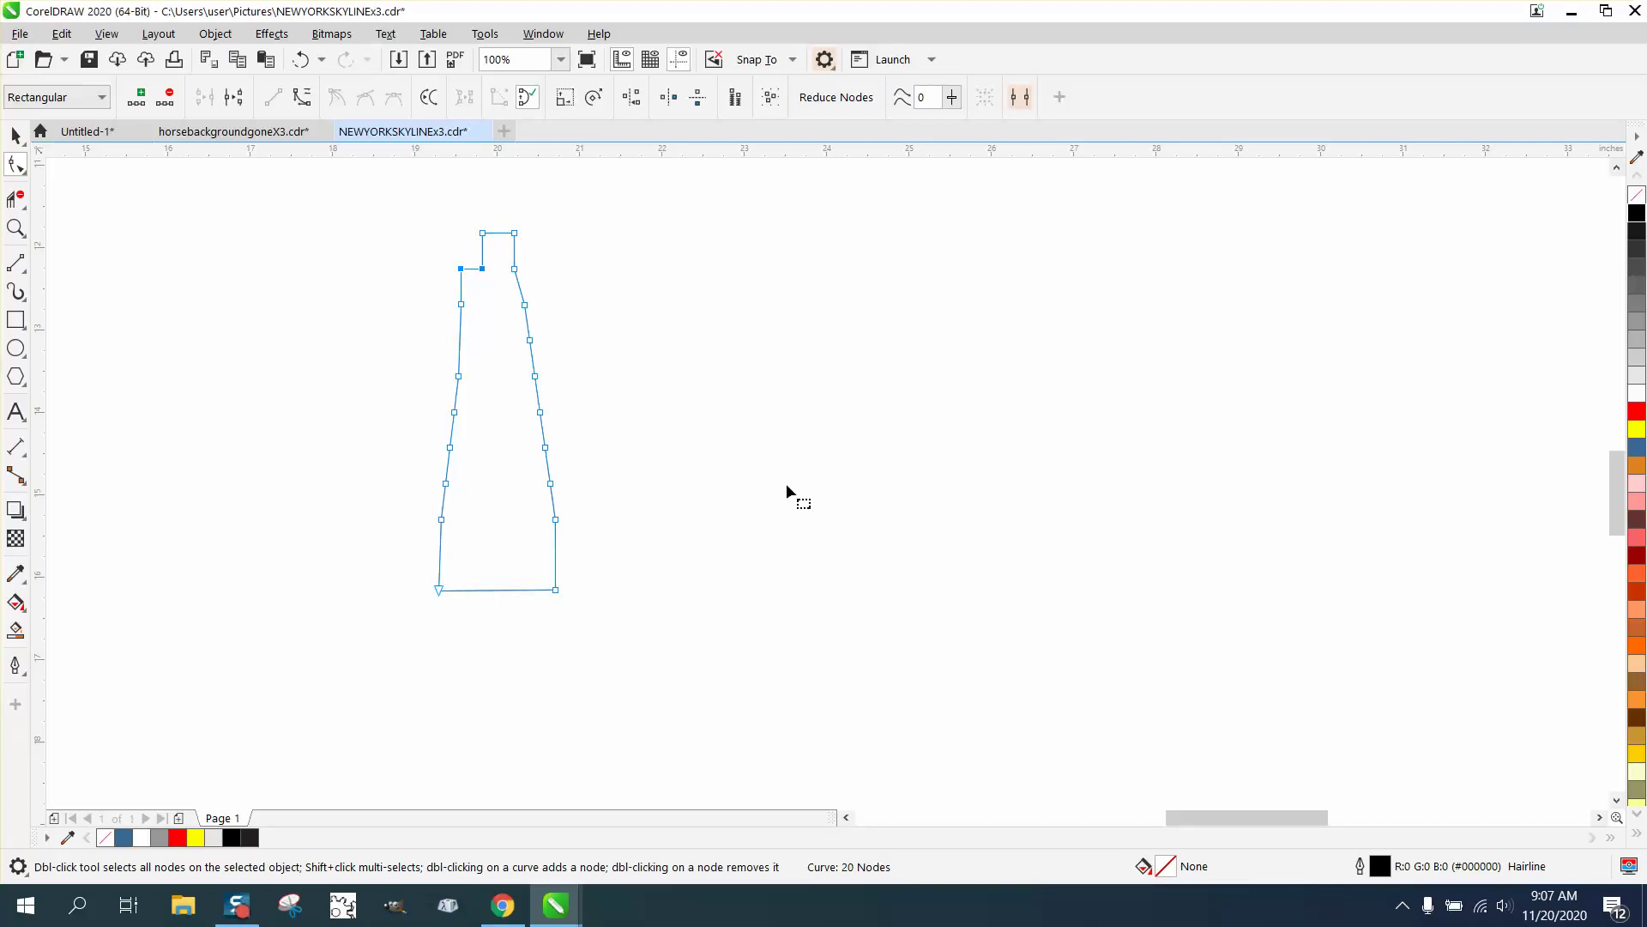
pyautogui.click(572, 416)
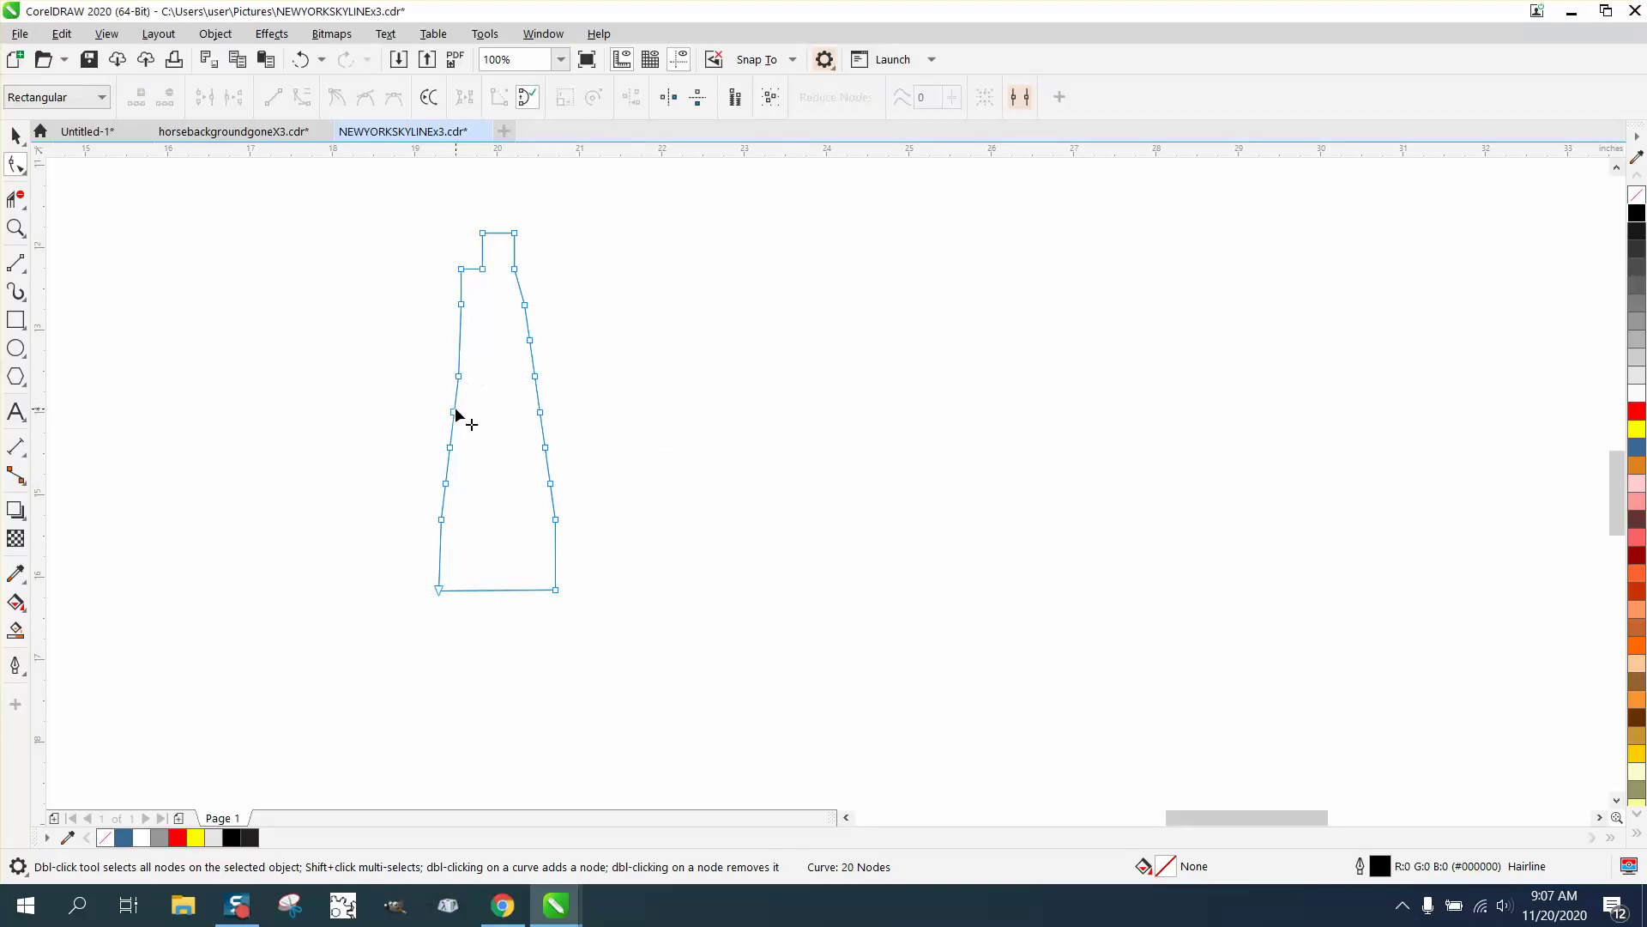
# Drag a left-edge node out into a second step and delete the redundant left-edge nodes.
pyautogui.moveTo(455, 412); pyautogui.dragTo(435, 485)
pyautogui.press('Delete')
pyautogui.click(445, 483)
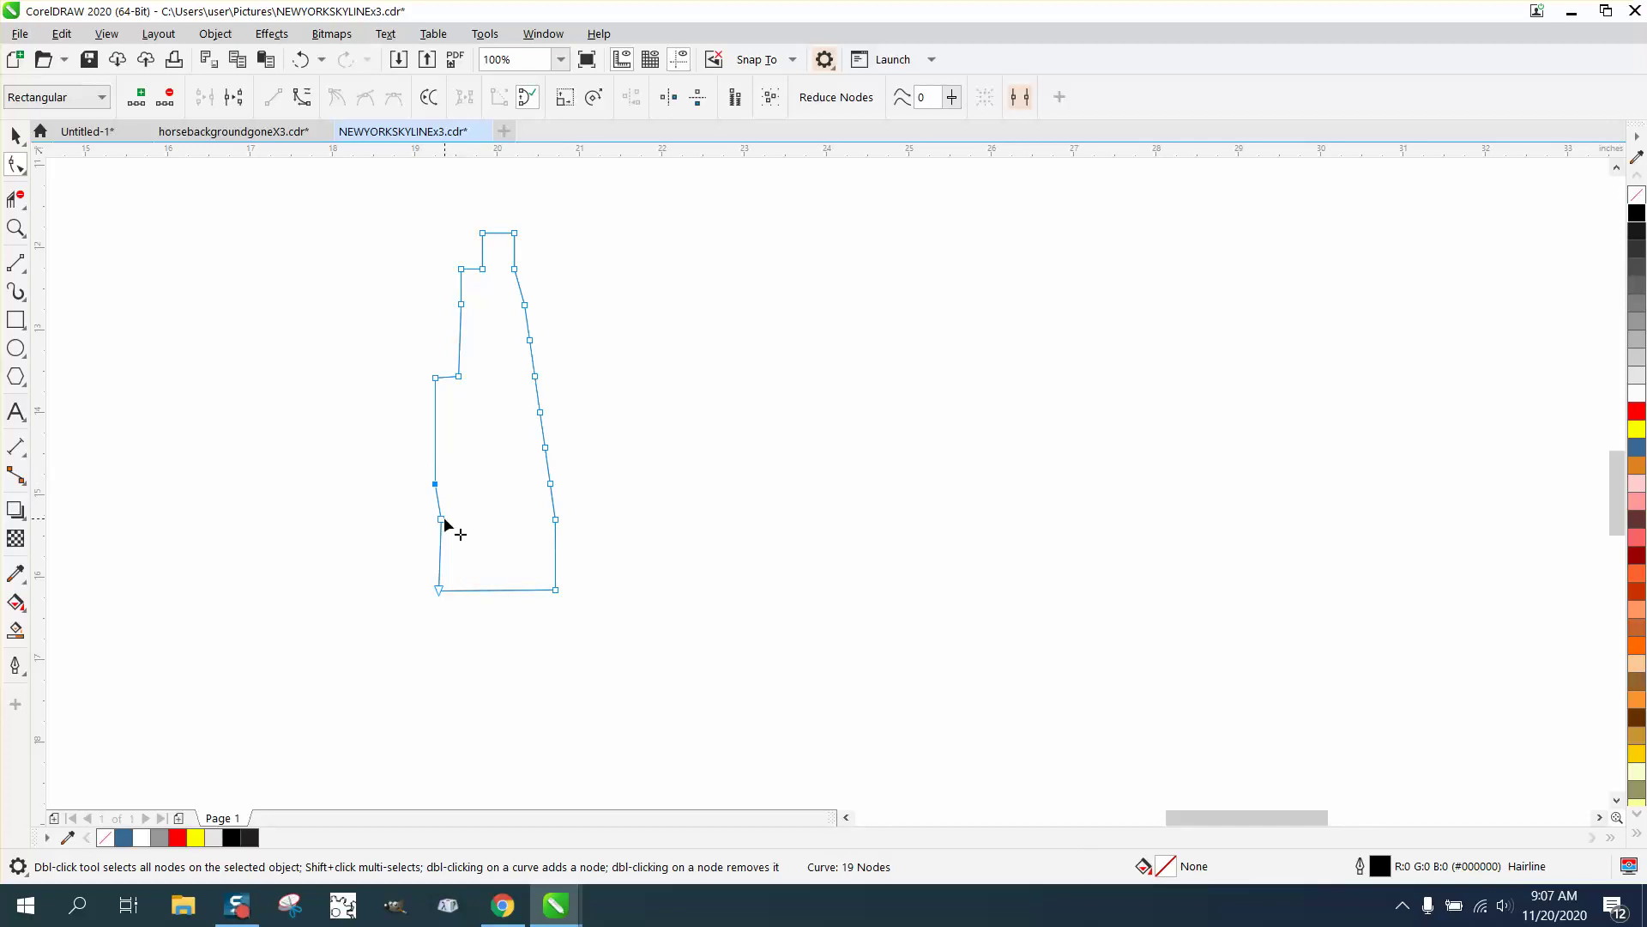
pyautogui.click(441, 520)
pyautogui.press('Delete')
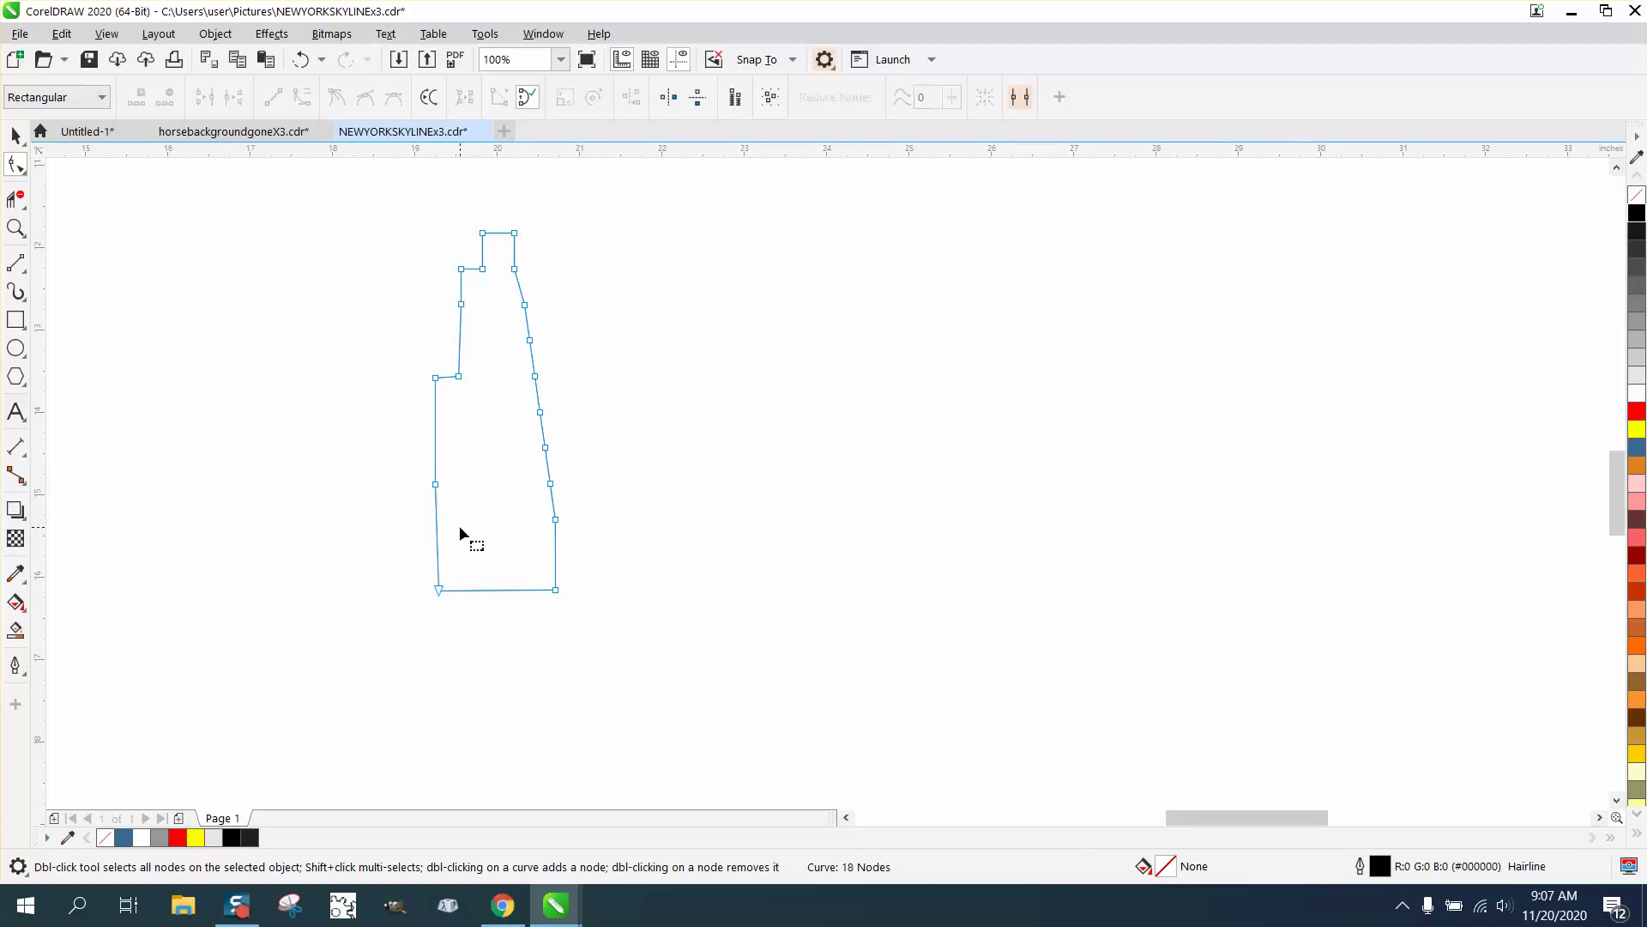
# Level the lower step's two nodes horizontally and remove a redundant left-edge node.
pyautogui.moveTo(477, 399); pyautogui.dragTo(478, 401)
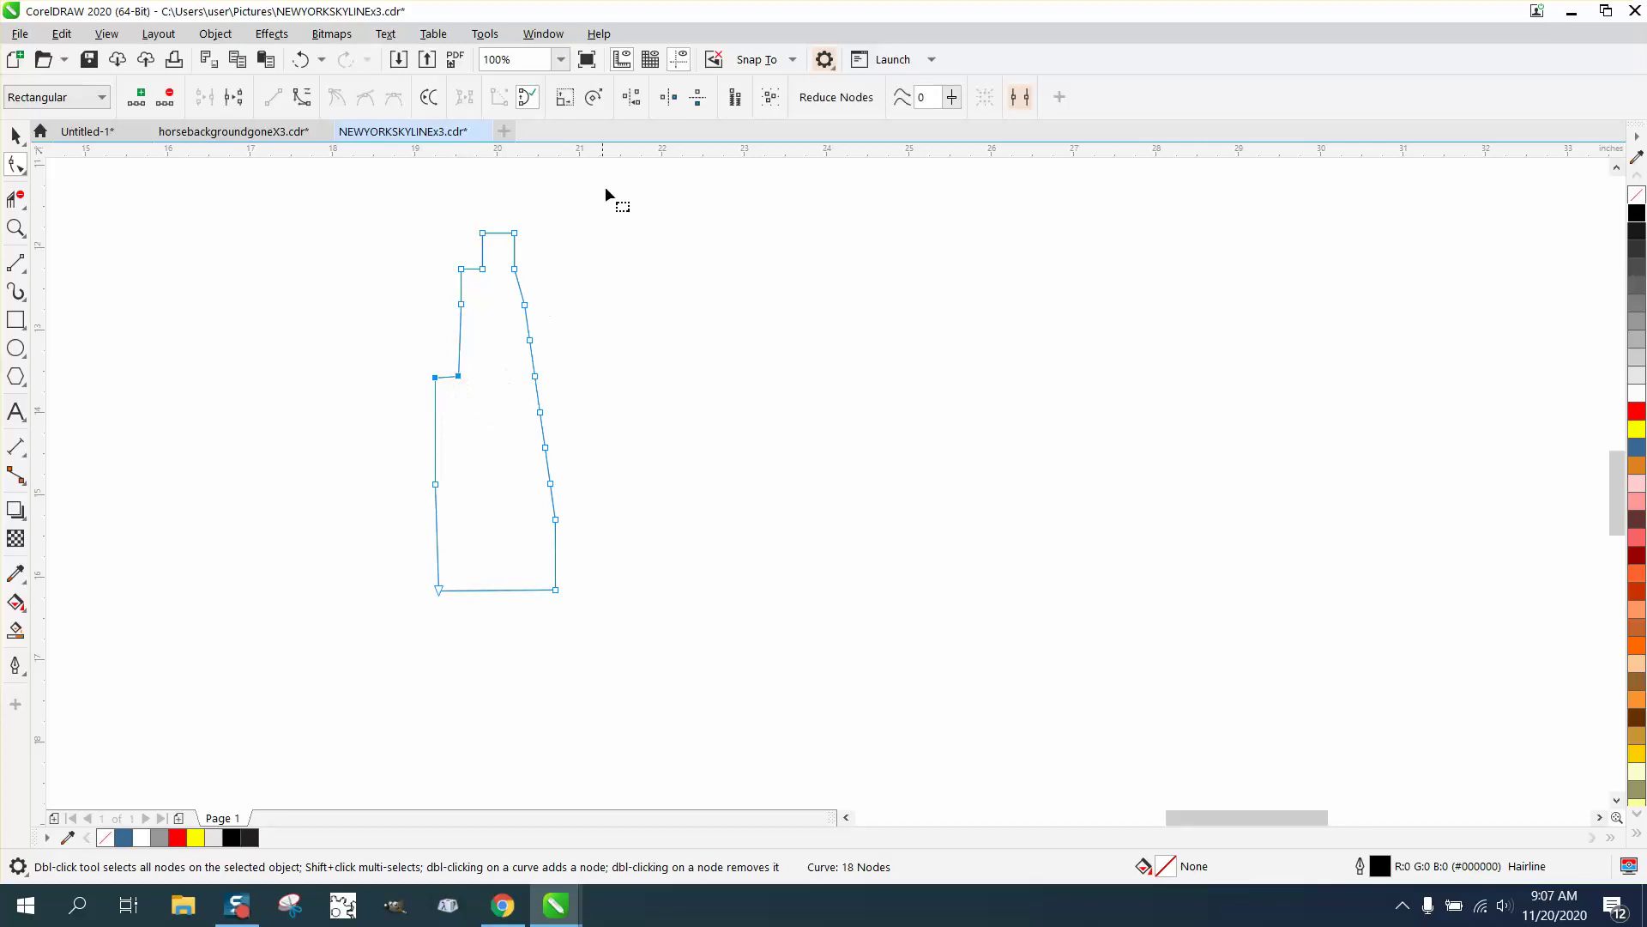
pyautogui.click(631, 97)
pyautogui.click(745, 435)
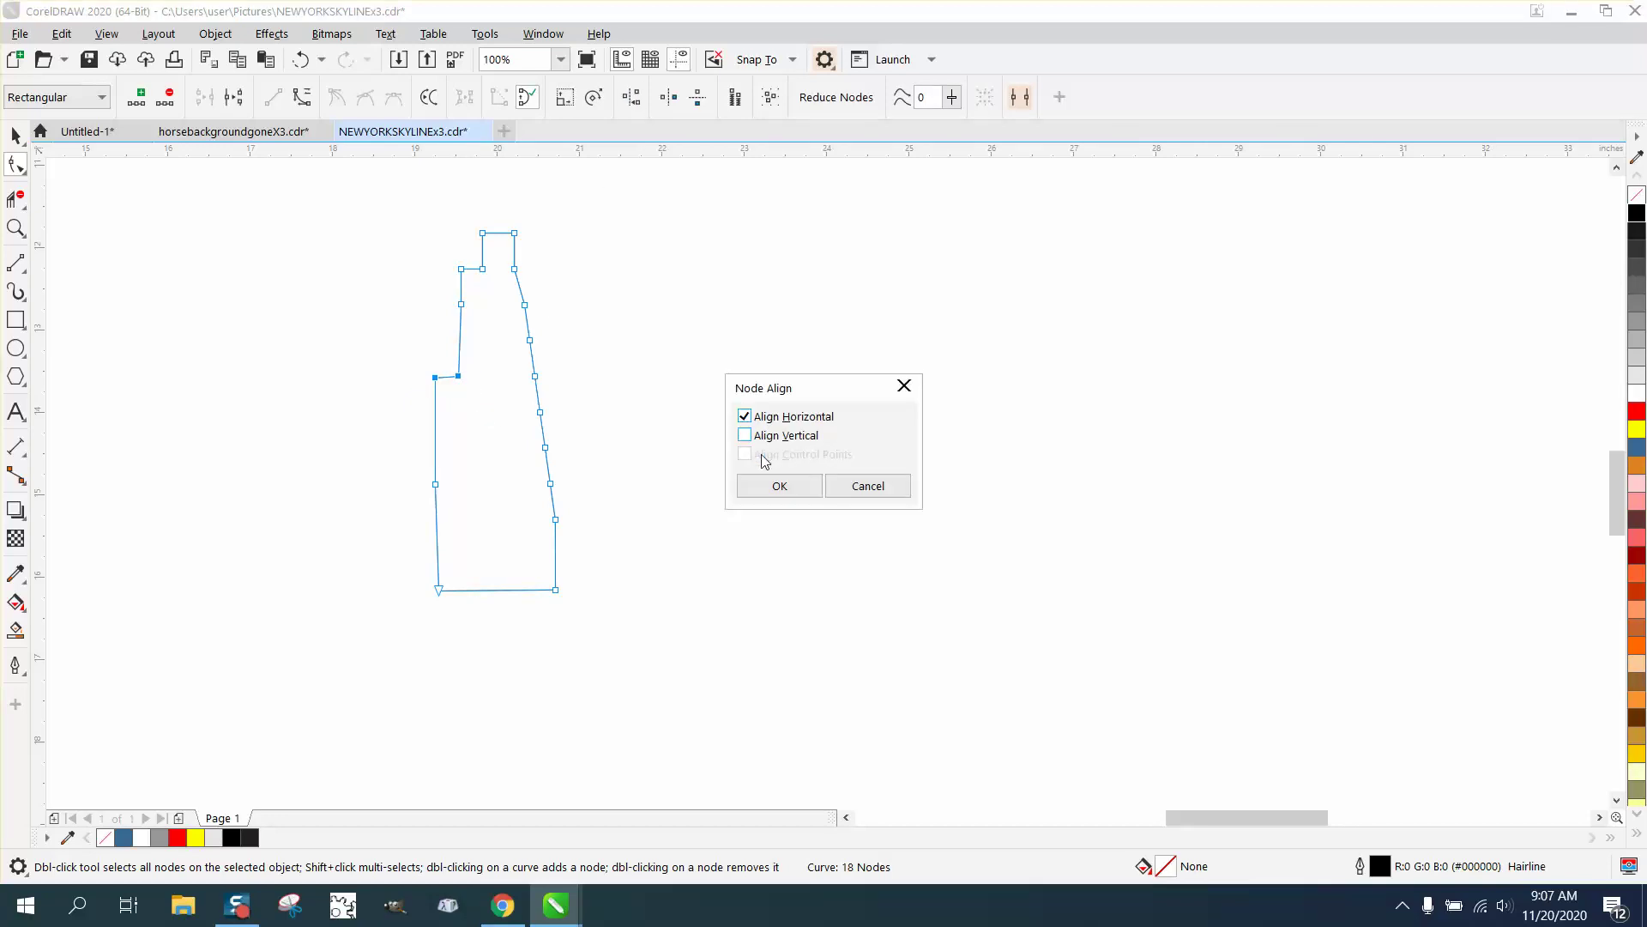
pyautogui.click(779, 487)
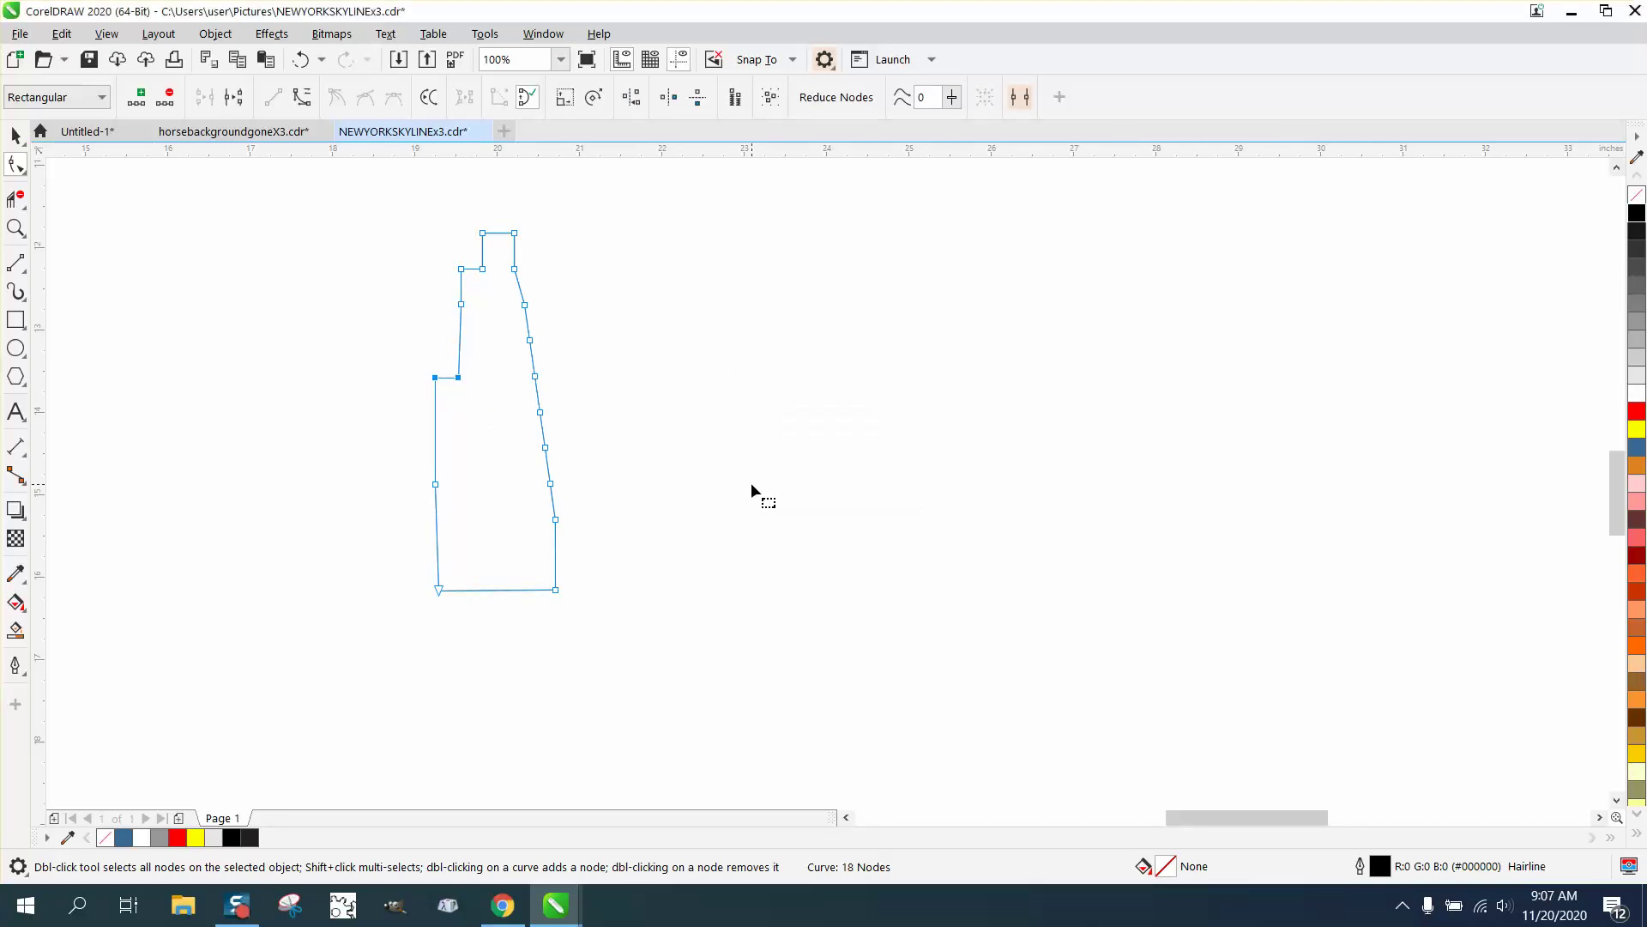
pyautogui.doubleClick(436, 483)
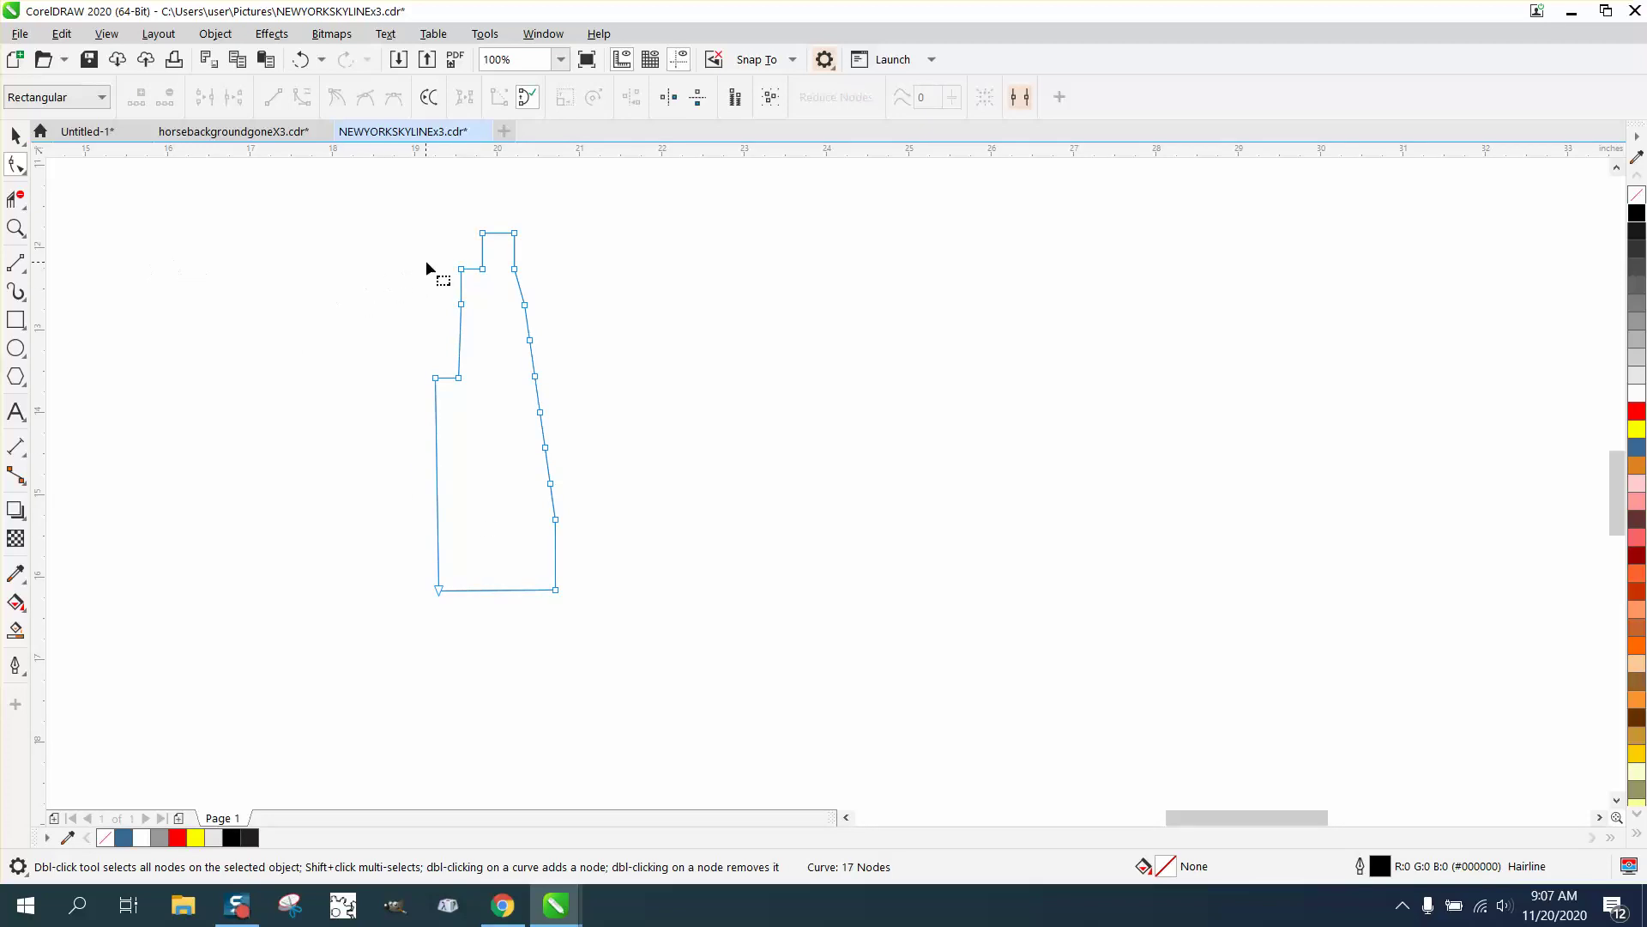
# Vertically align the bottom-left corner node under the lower step.
pyautogui.click(15, 135)
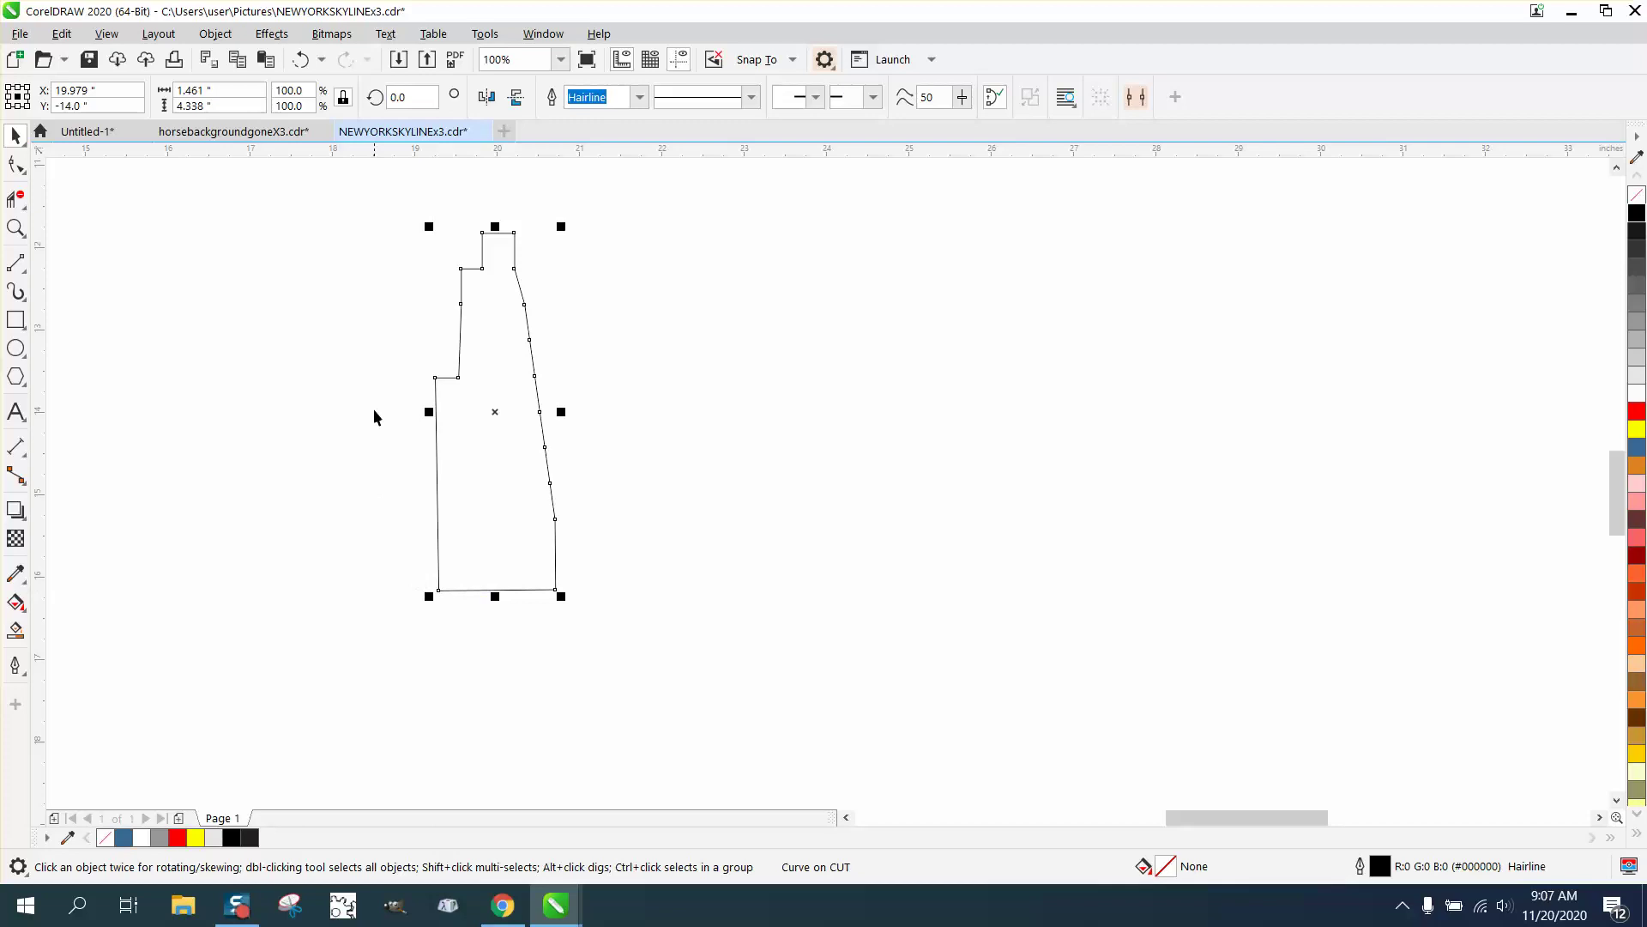
pyautogui.click(16, 227)
pyautogui.moveTo(367, 367); pyautogui.dragTo(658, 618)
pyautogui.click(15, 163)
pyautogui.scroll(-2, 527, 348)
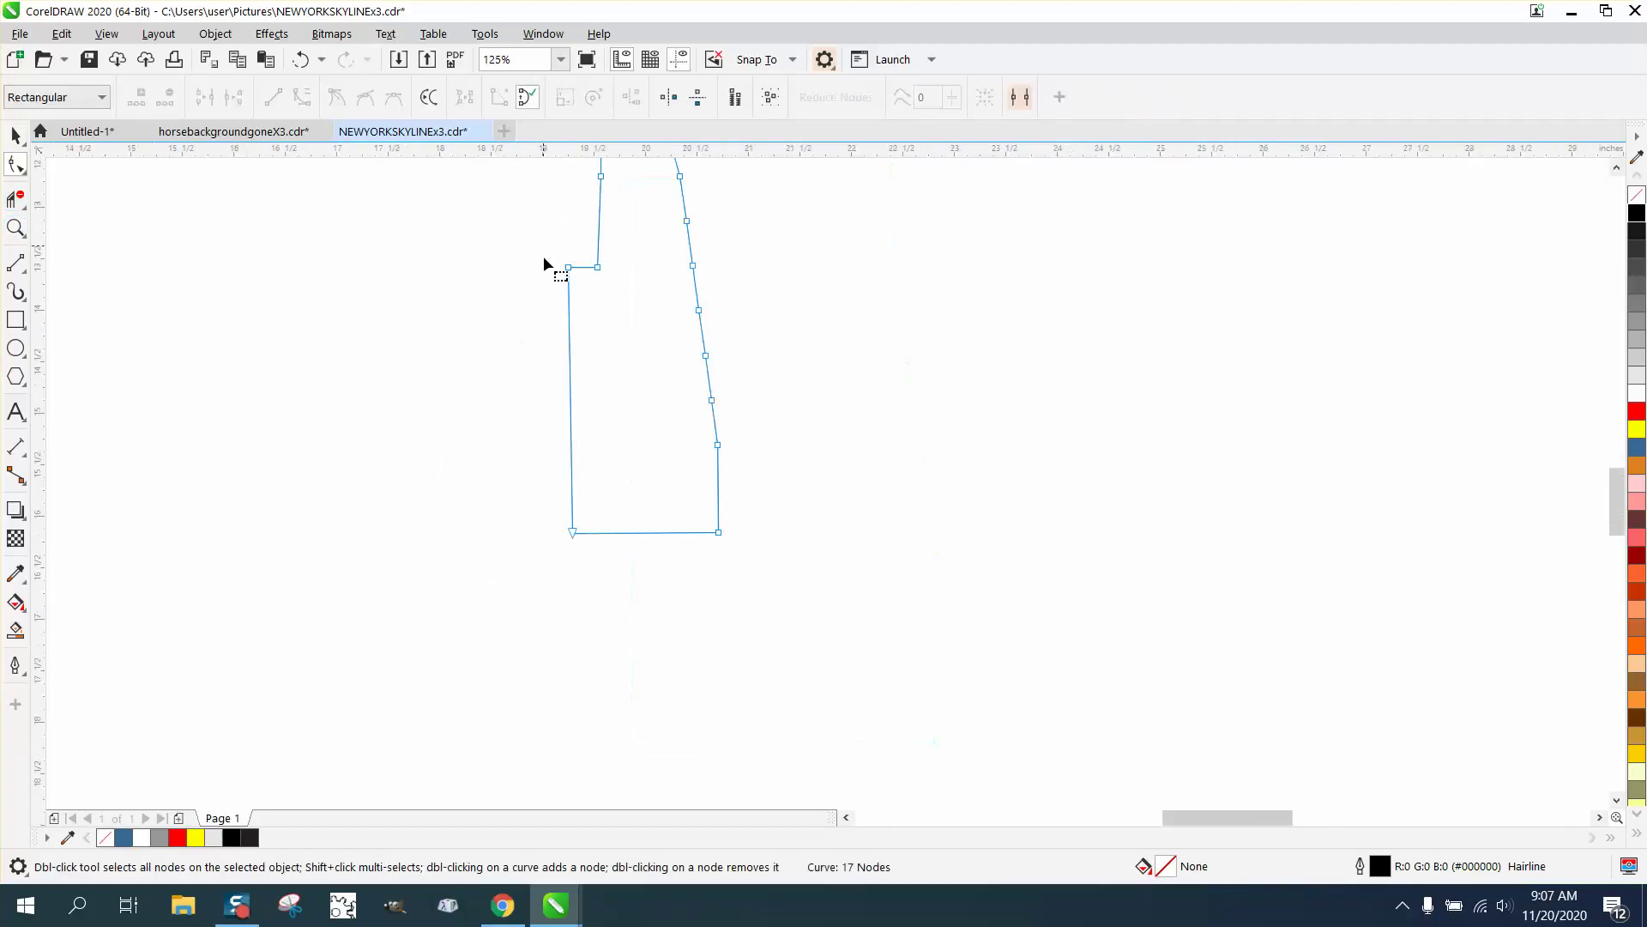
pyautogui.moveTo(544, 259); pyautogui.dragTo(590, 559)
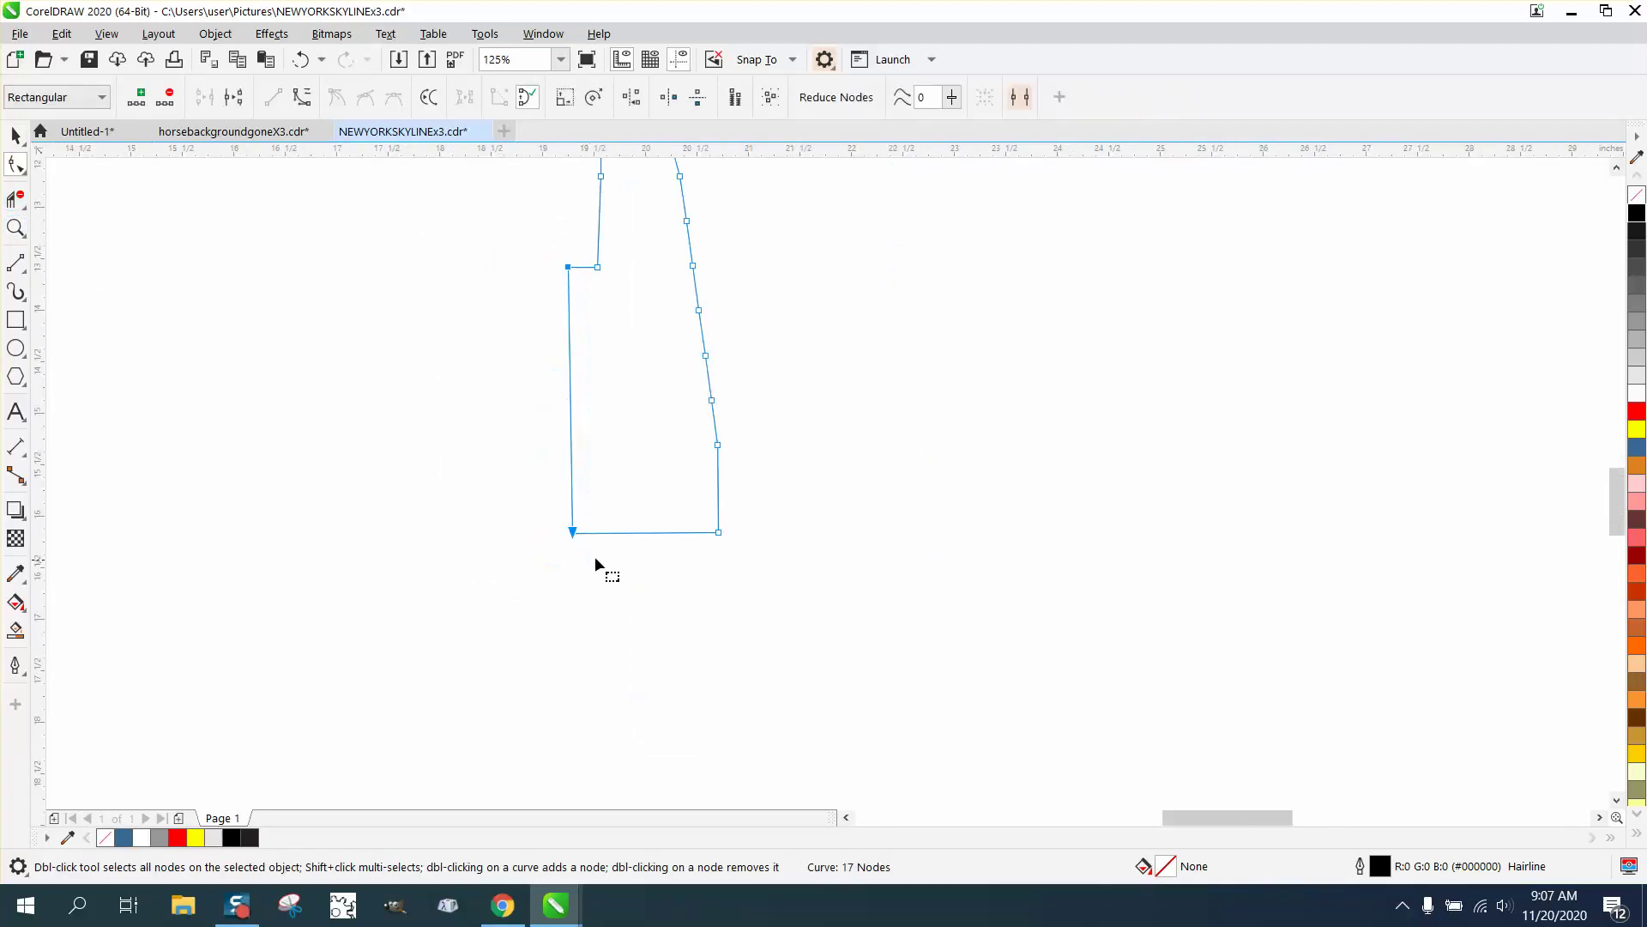
pyautogui.click(632, 97)
pyautogui.click(744, 417)
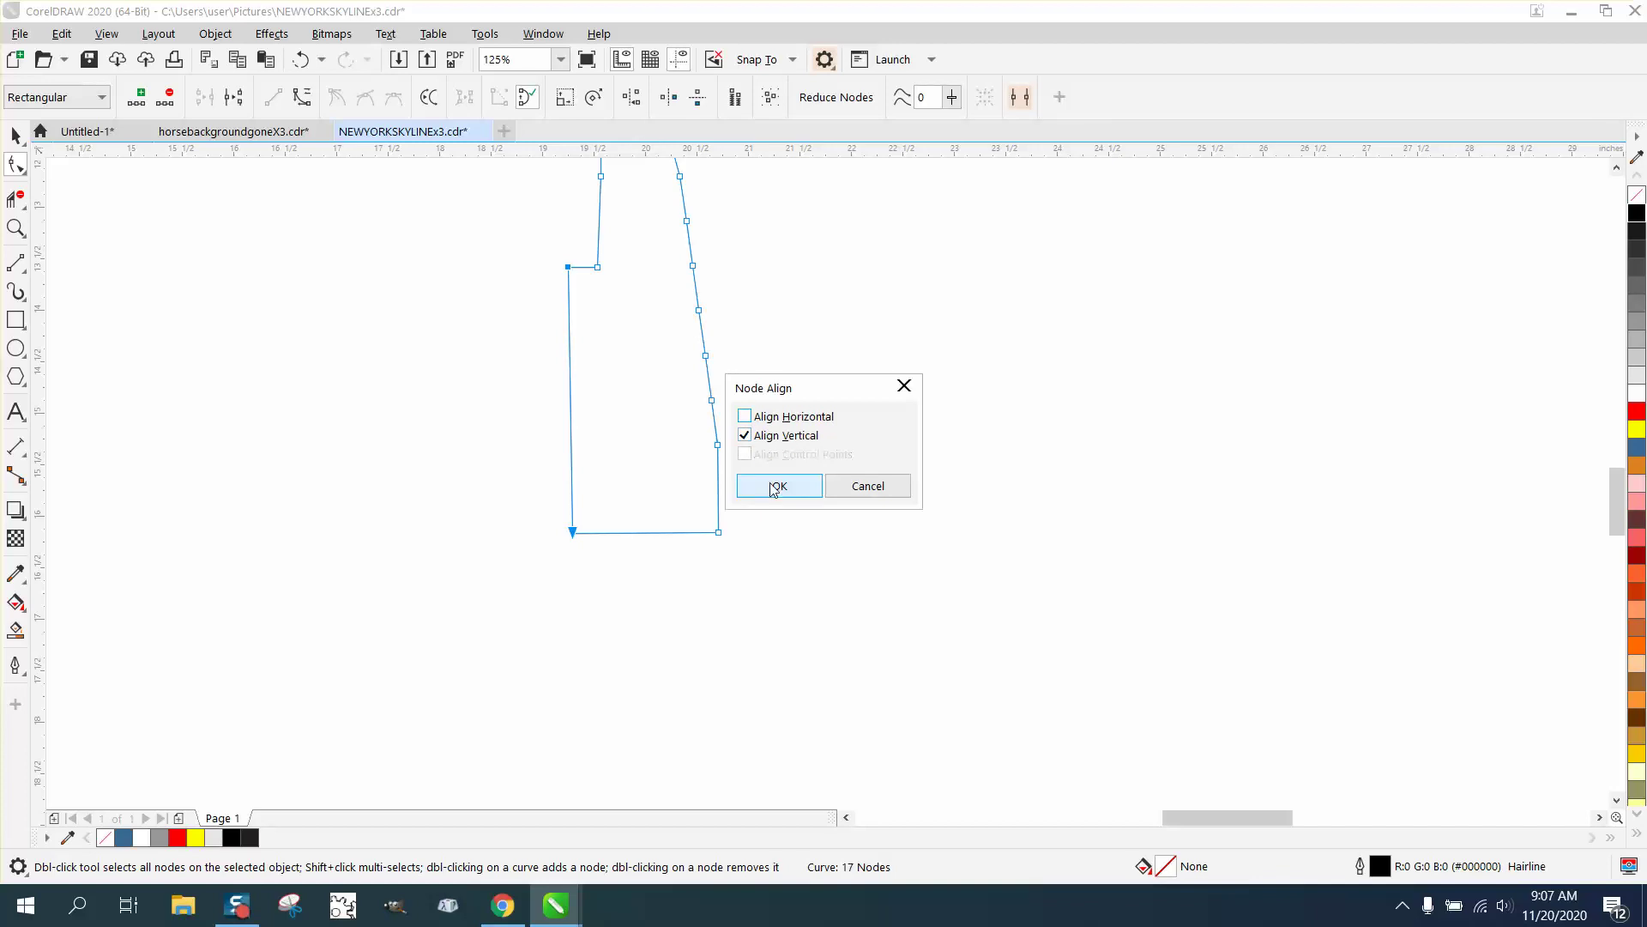
pyautogui.click(774, 485)
# Undo and redo the last change, then return to the Pick tool.
pyautogui.scroll(-2, 271, 390)
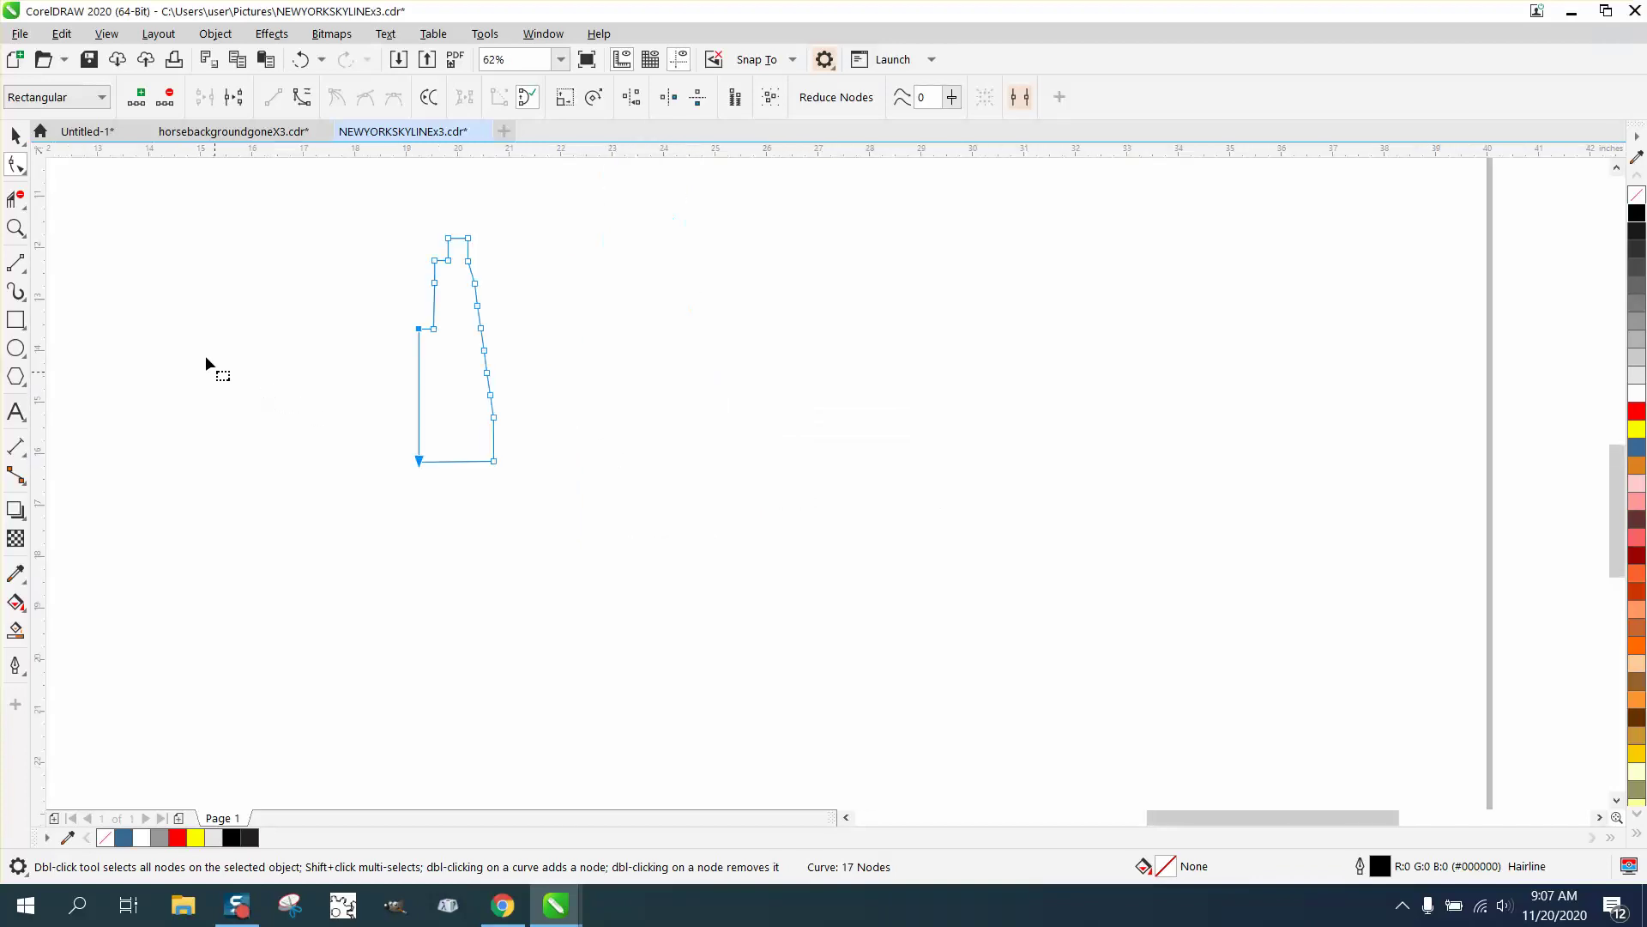
pyautogui.hotkey('ctrl', 'z')
pyautogui.click(346, 59)
pyautogui.click(15, 135)
# Draw a vertical centre line on the building and cut away its right half.
pyautogui.hotkey('ctrl', 'shift', 'z')
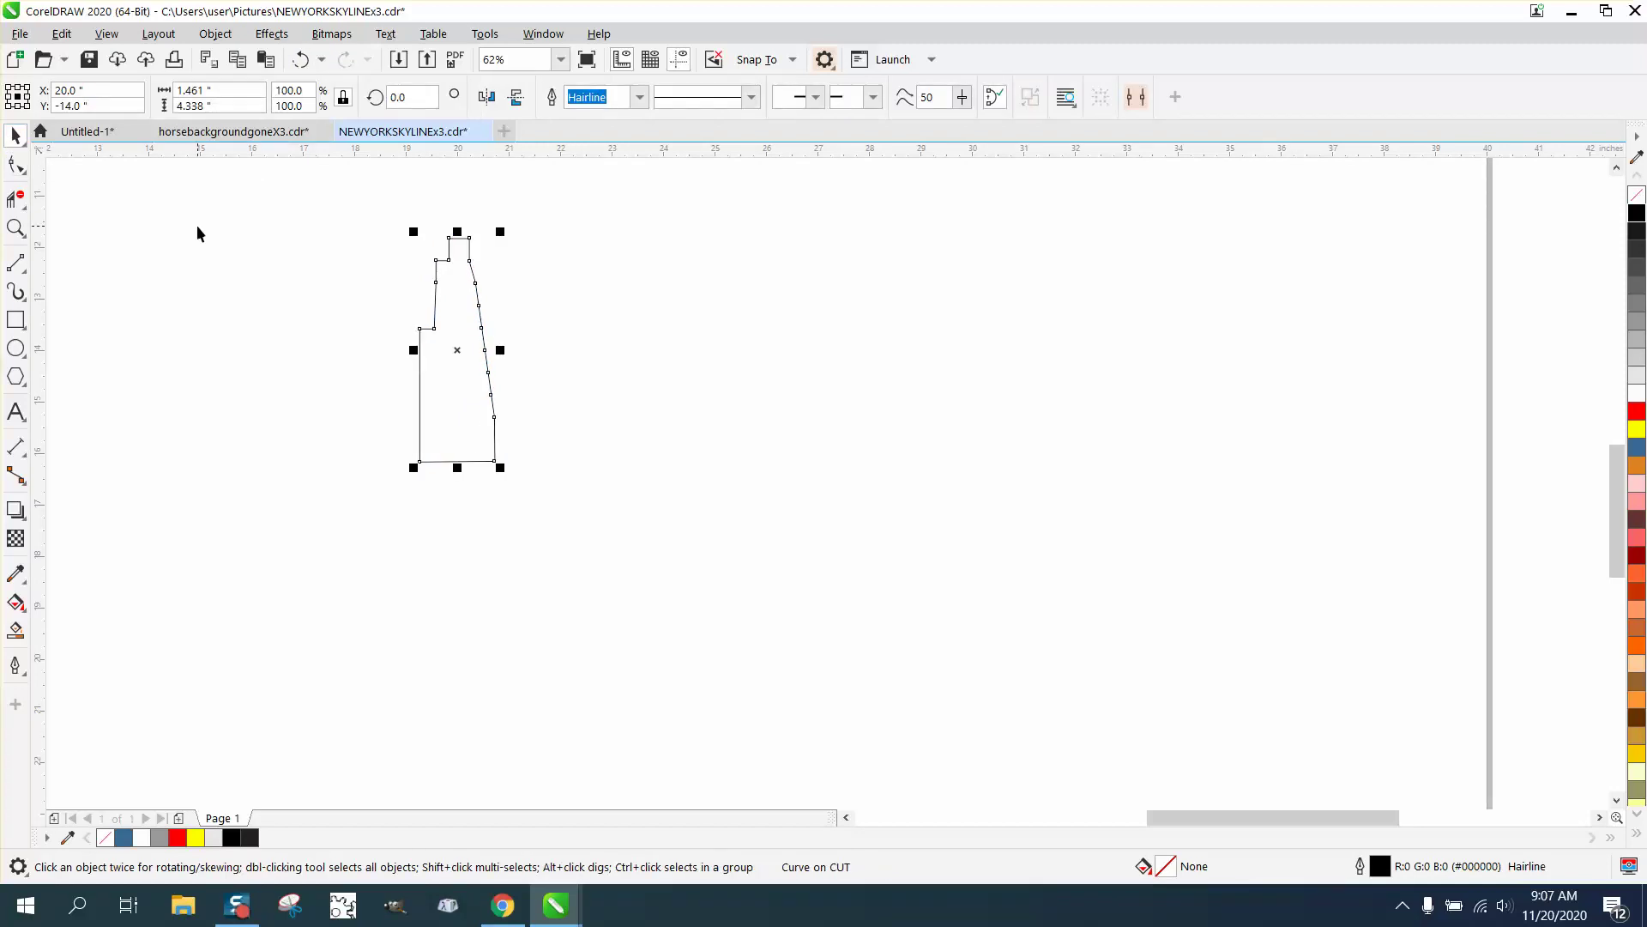
pyautogui.click(16, 263)
pyautogui.moveTo(236, 210); pyautogui.dragTo(248, 568)
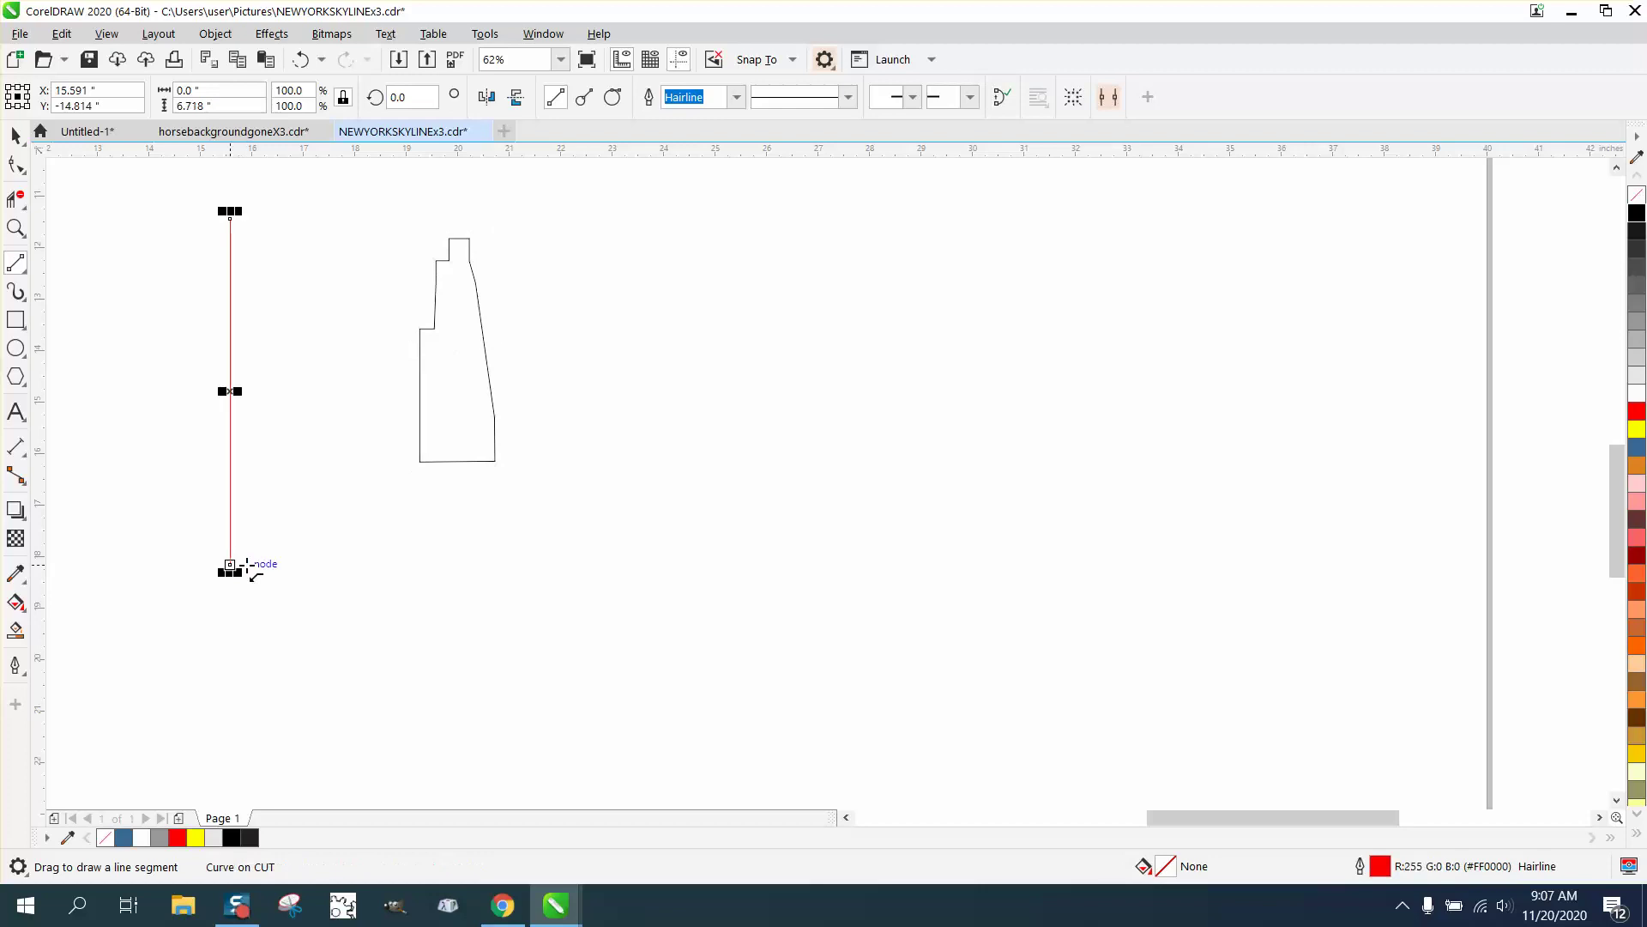
pyautogui.press('p')
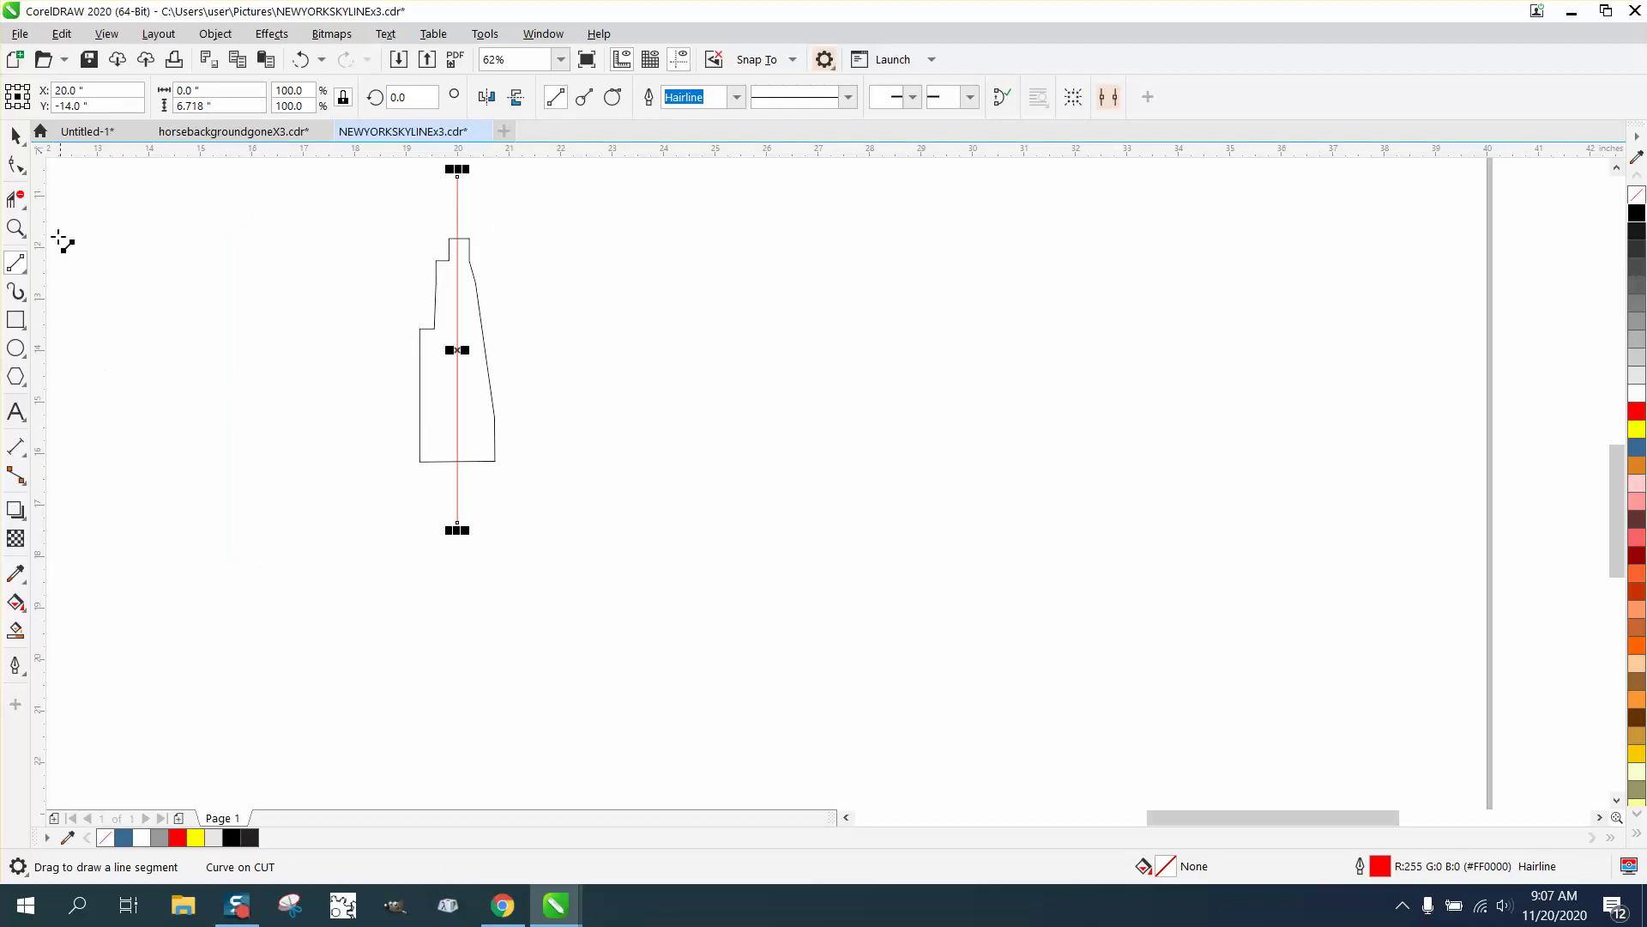
pyautogui.click(16, 198)
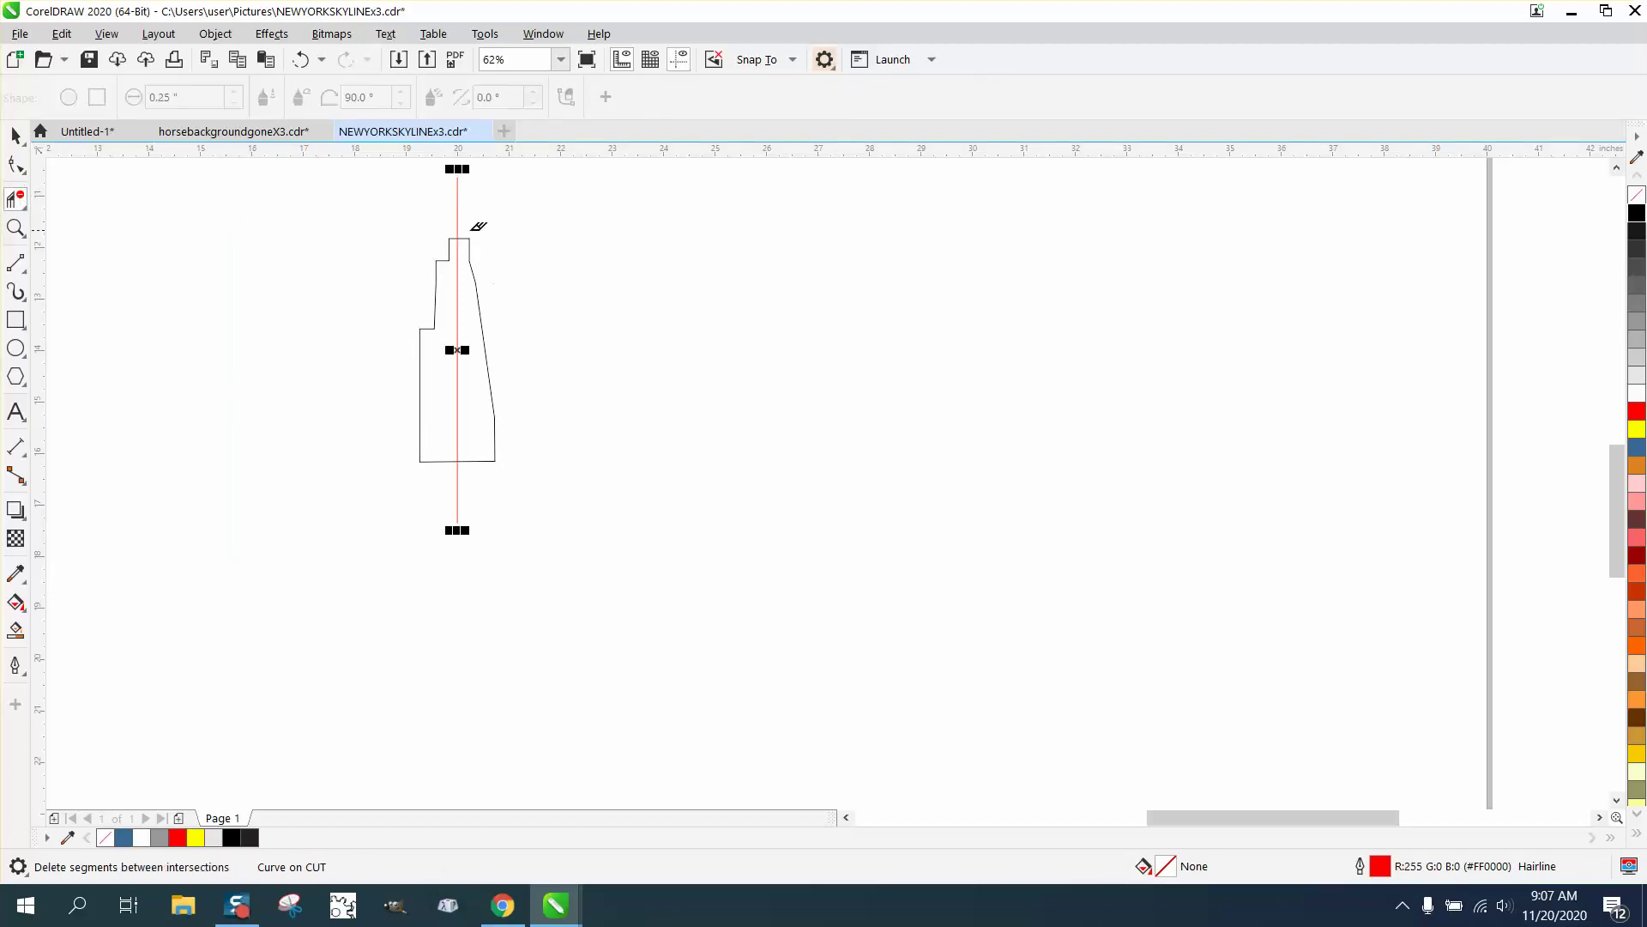
pyautogui.moveTo(477, 373); pyautogui.dragTo(574, 506)
# Delete the centre line and mirror a copy of the left half to the right.
pyautogui.press('space')
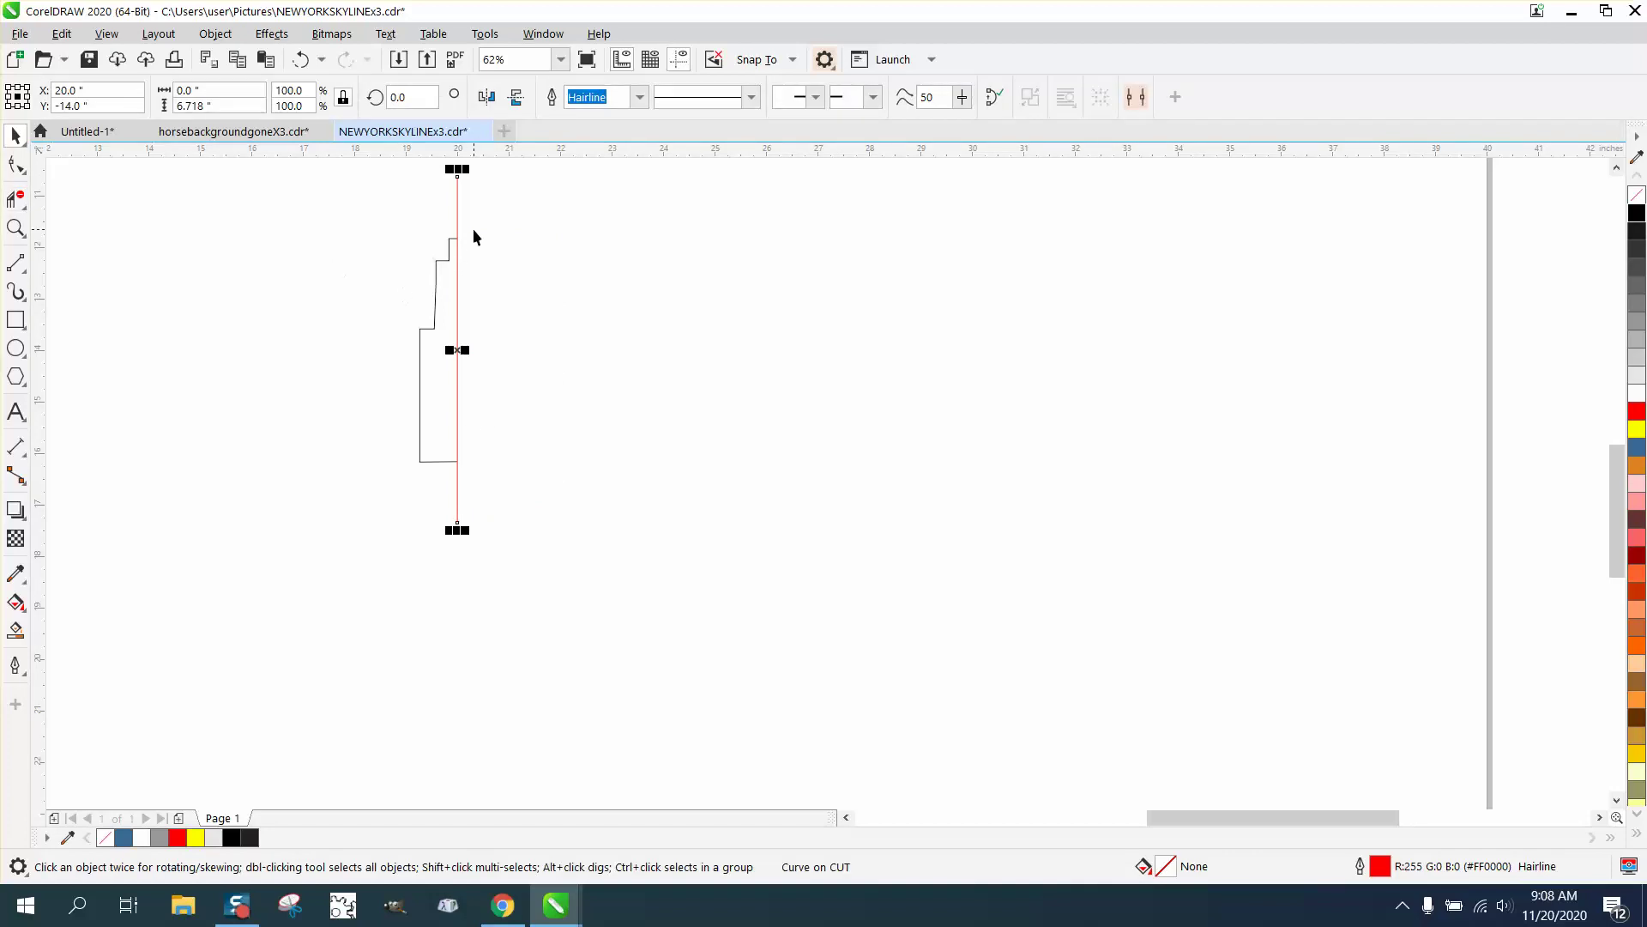
pyautogui.press('Delete')
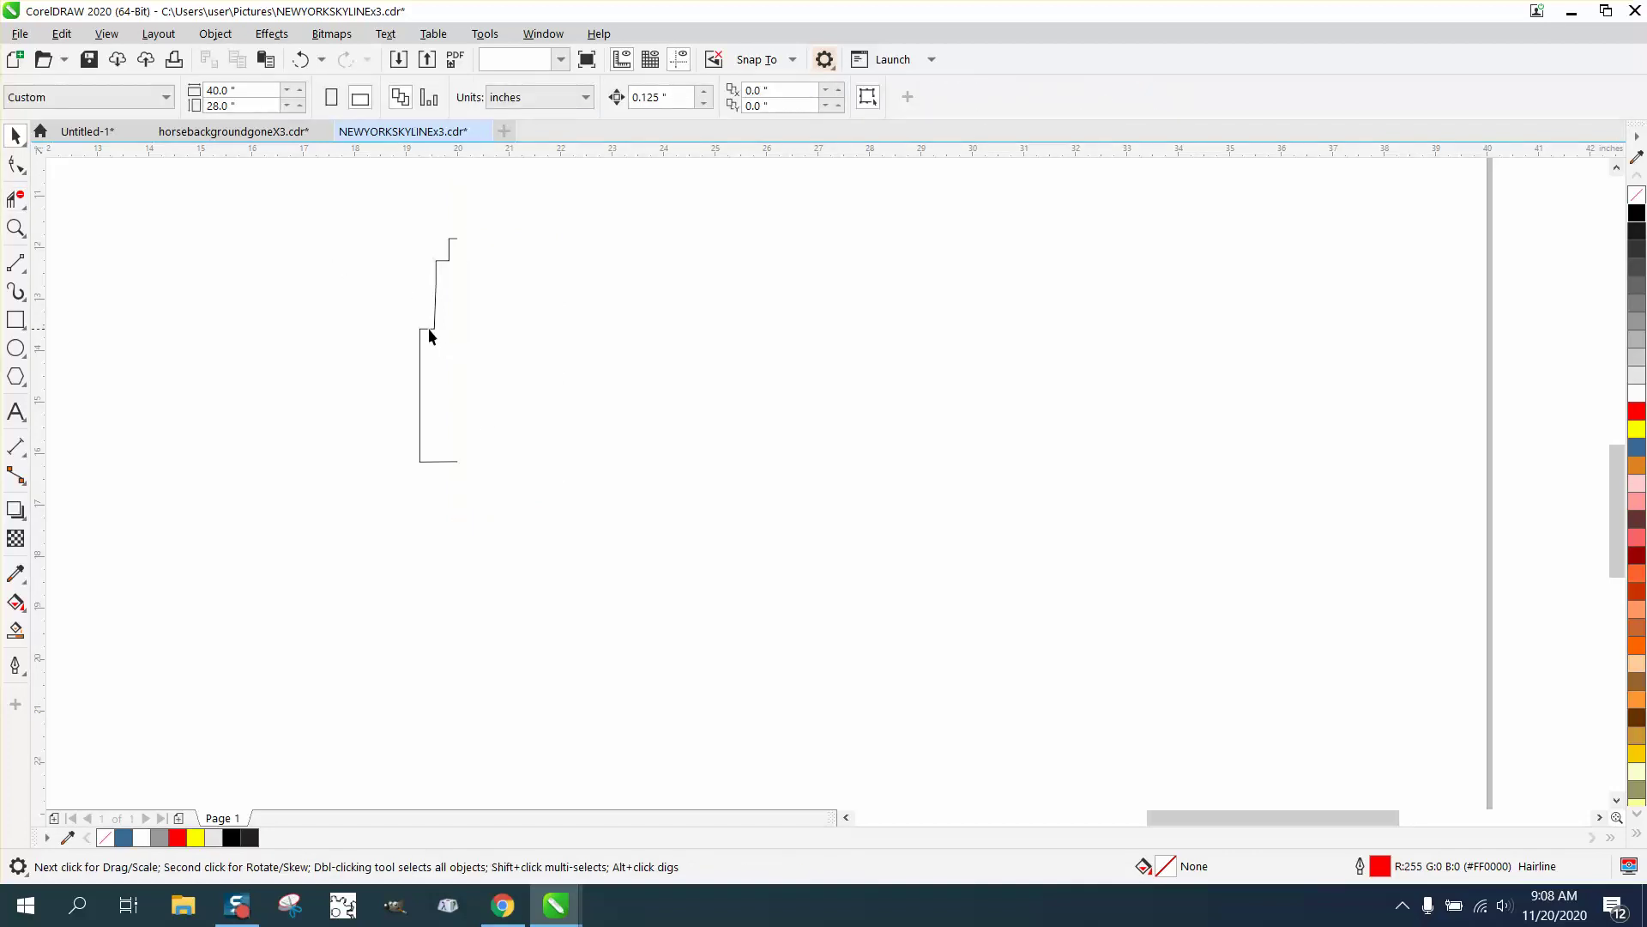
pyautogui.click(432, 330)
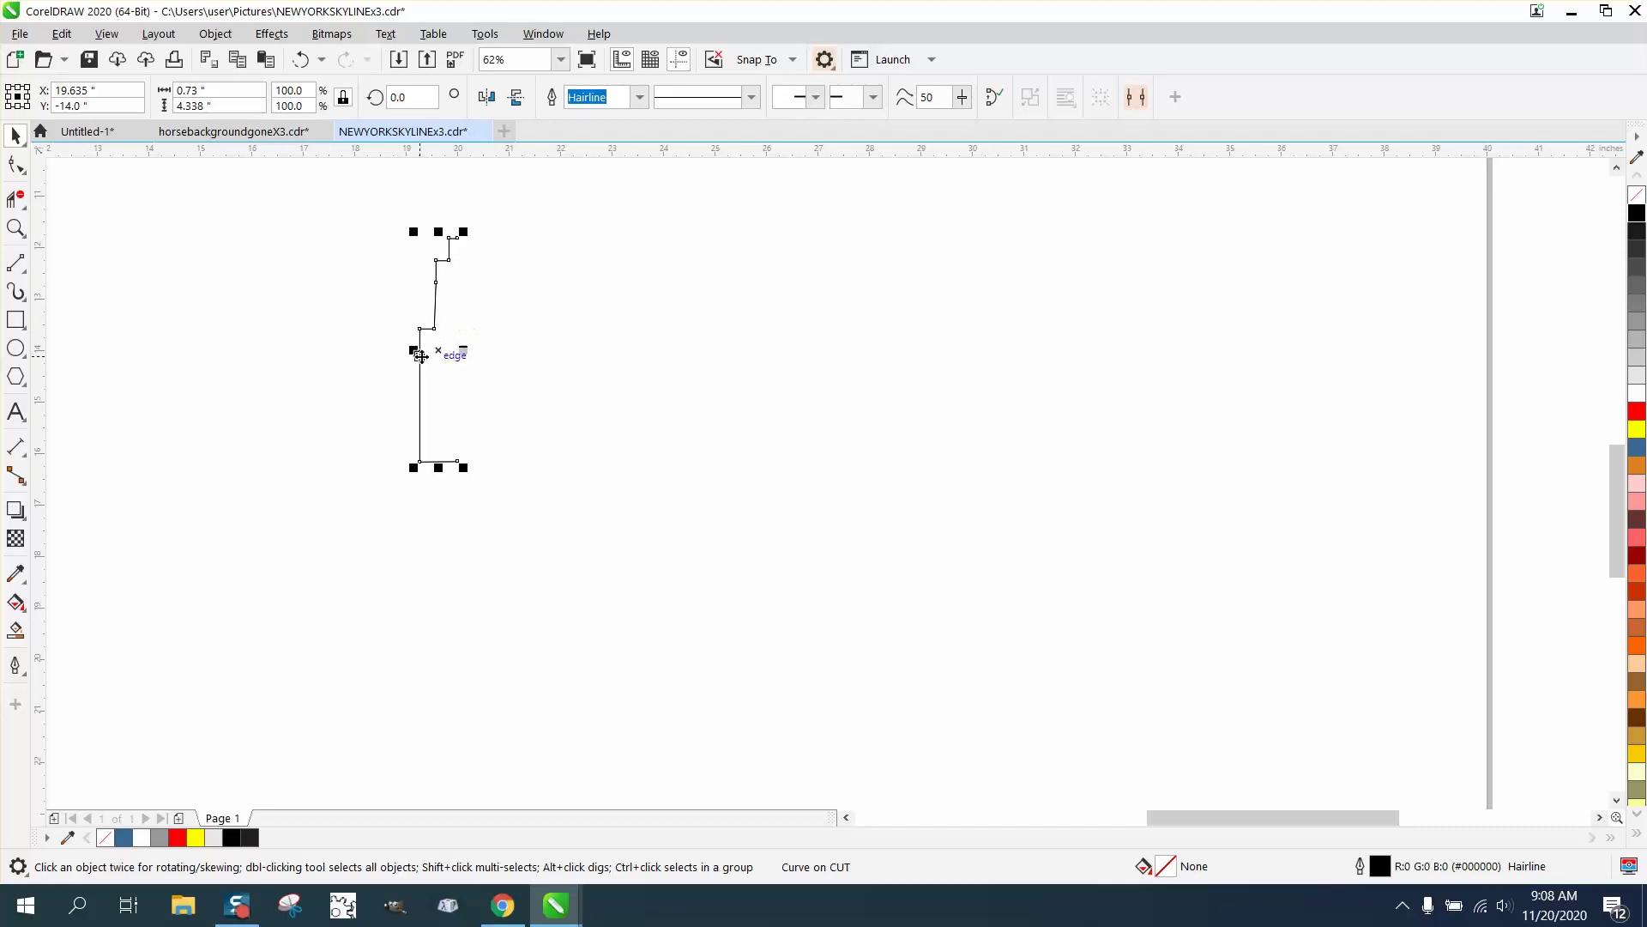
pyautogui.moveTo(414, 350); pyautogui.dragTo(487, 350)
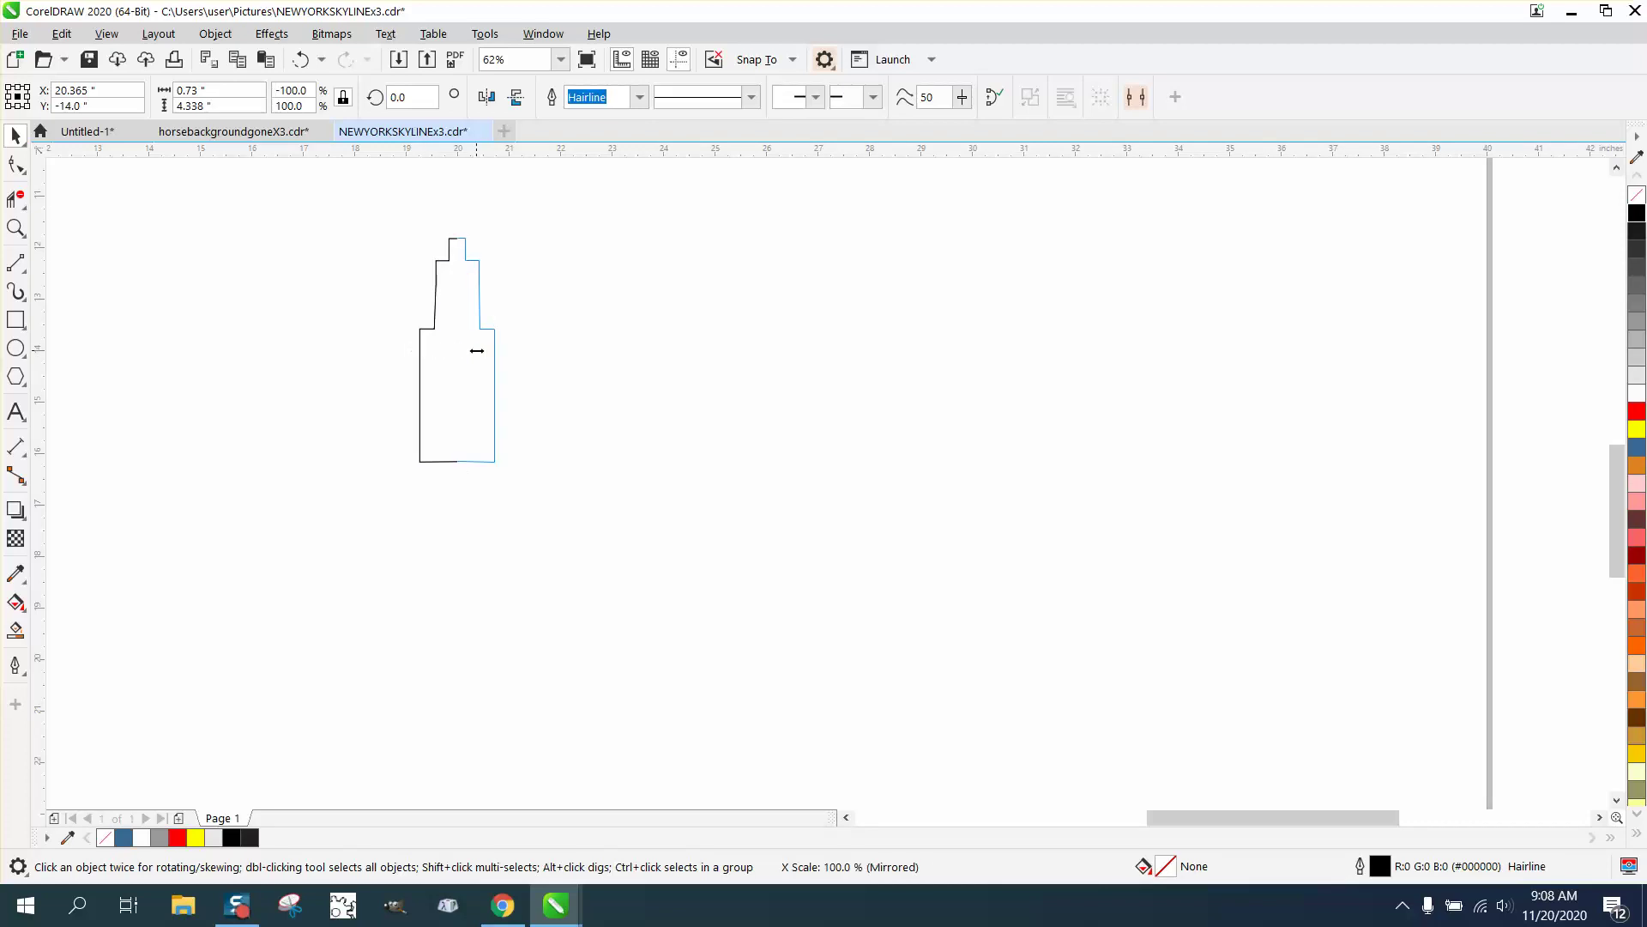
pyautogui.click(397, 437)
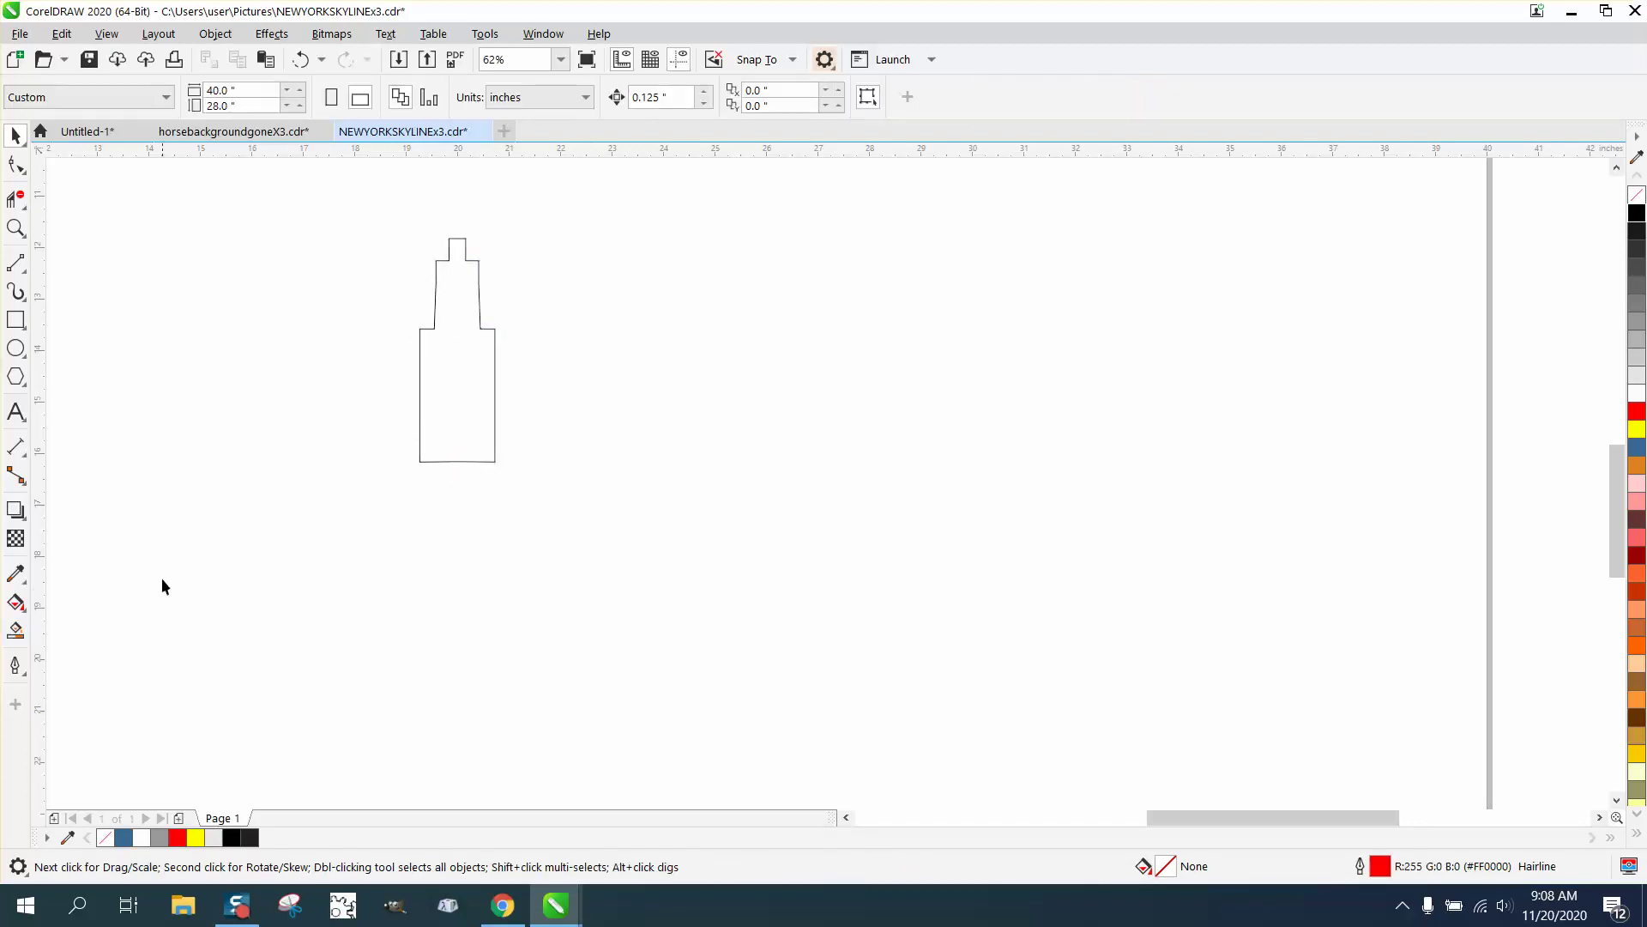
# Smart Fill the stepped building black and move the fill to the left.
pyautogui.click(15, 630)
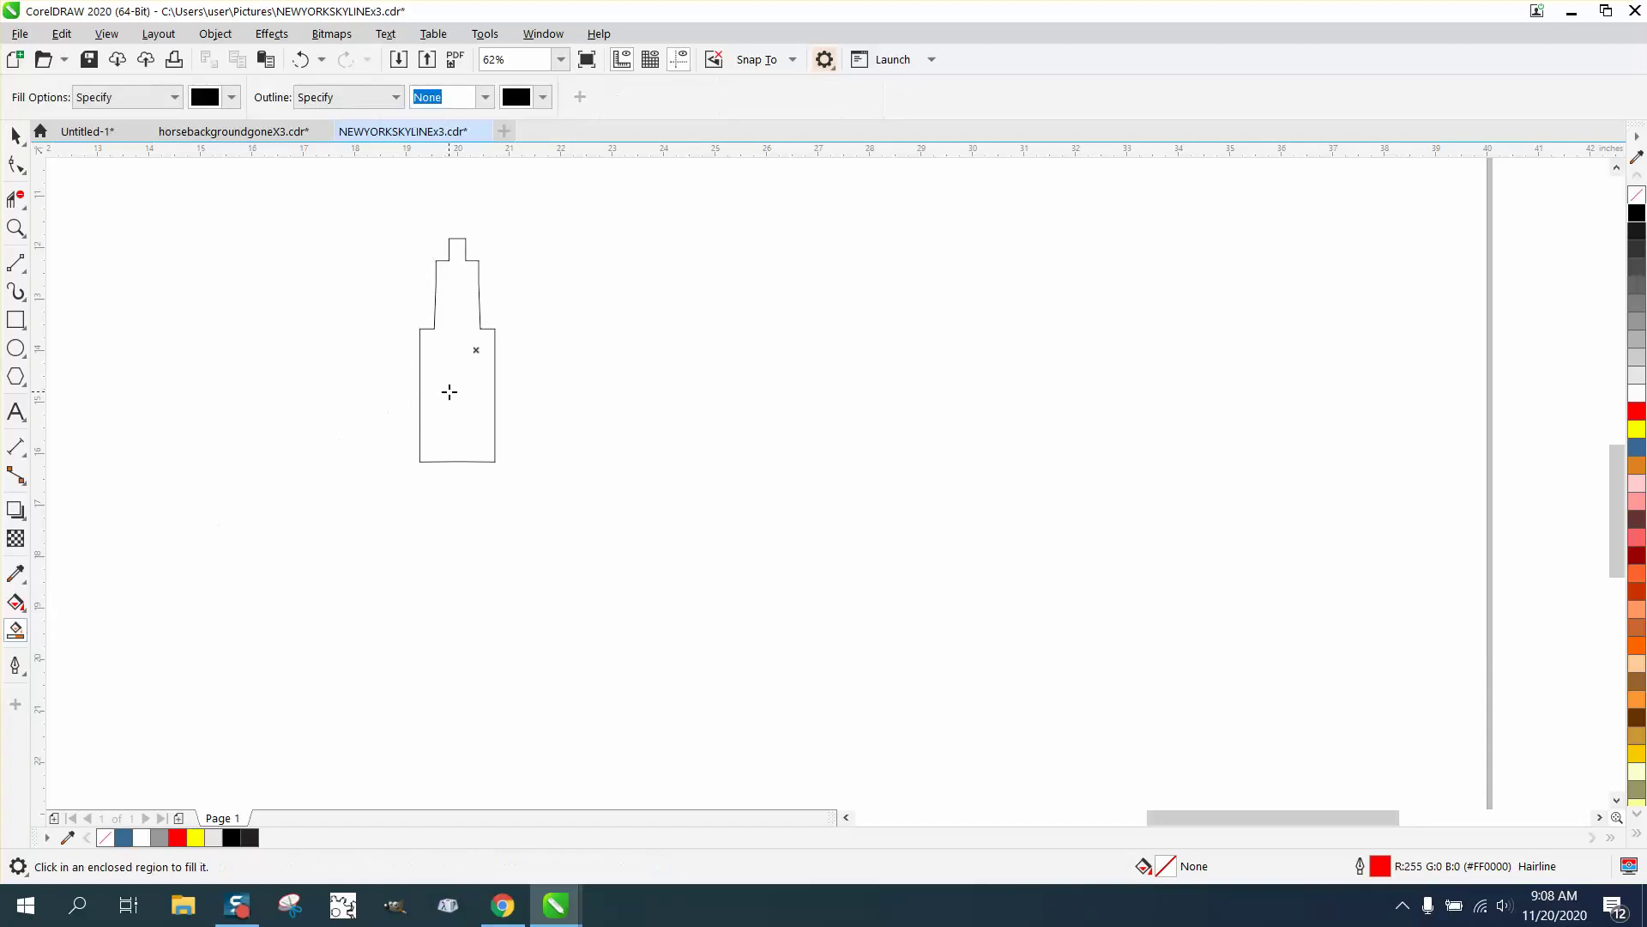
pyautogui.click(450, 392)
pyautogui.click(15, 135)
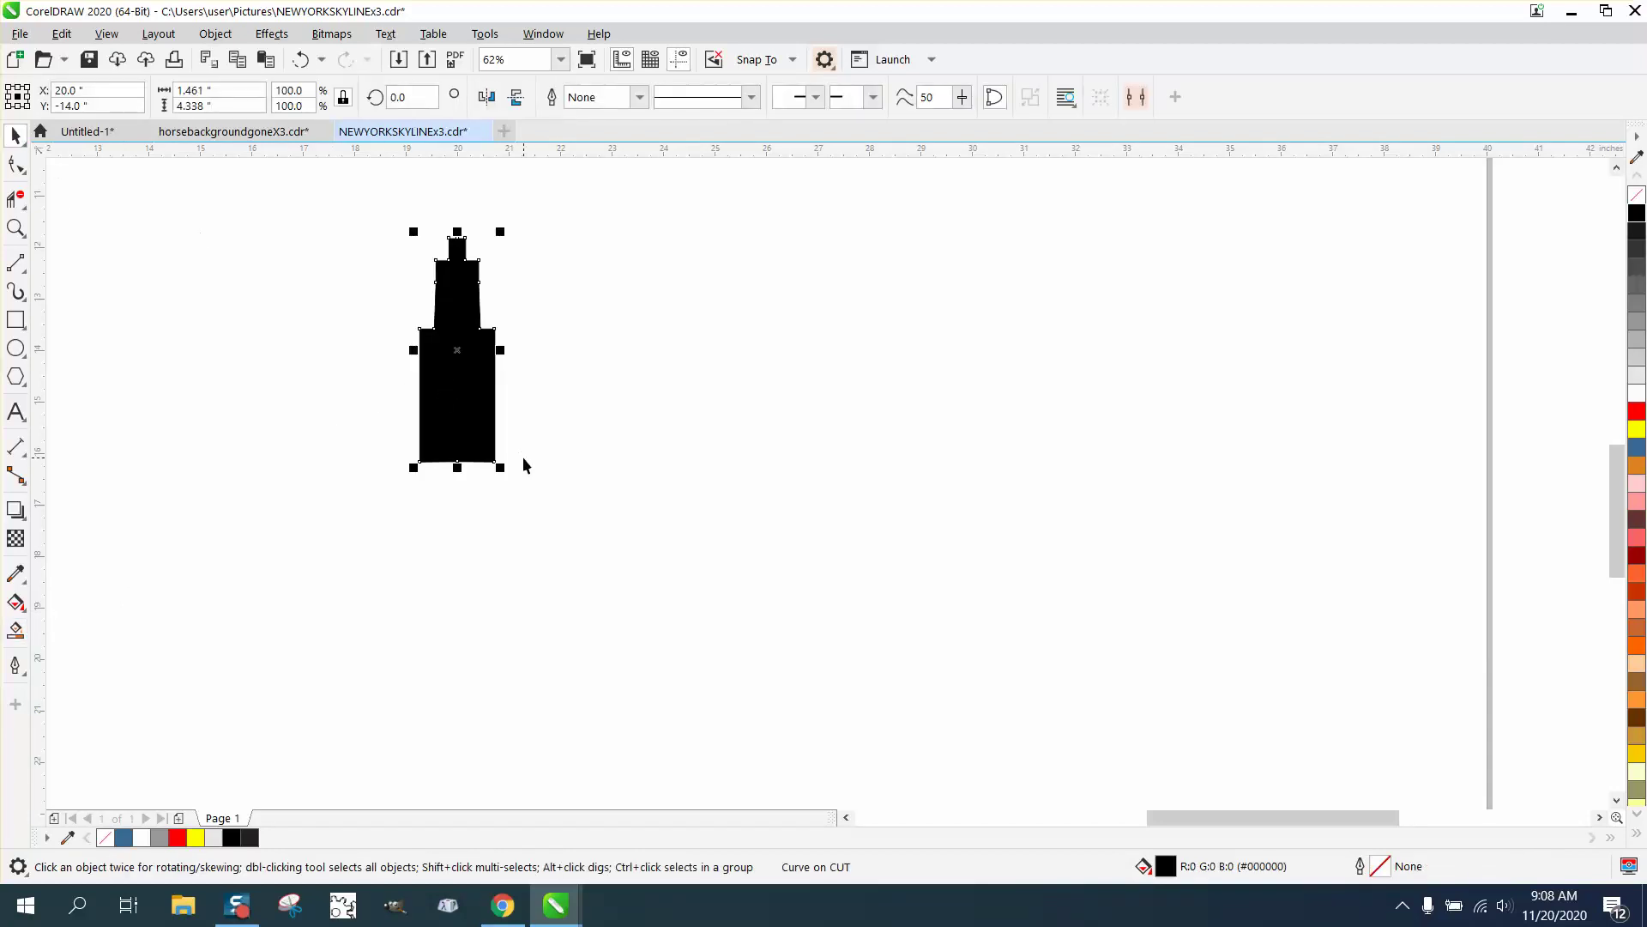
pyautogui.scroll(-2, 525, 464)
pyautogui.moveTo(491, 432); pyautogui.dragTo(319, 397)
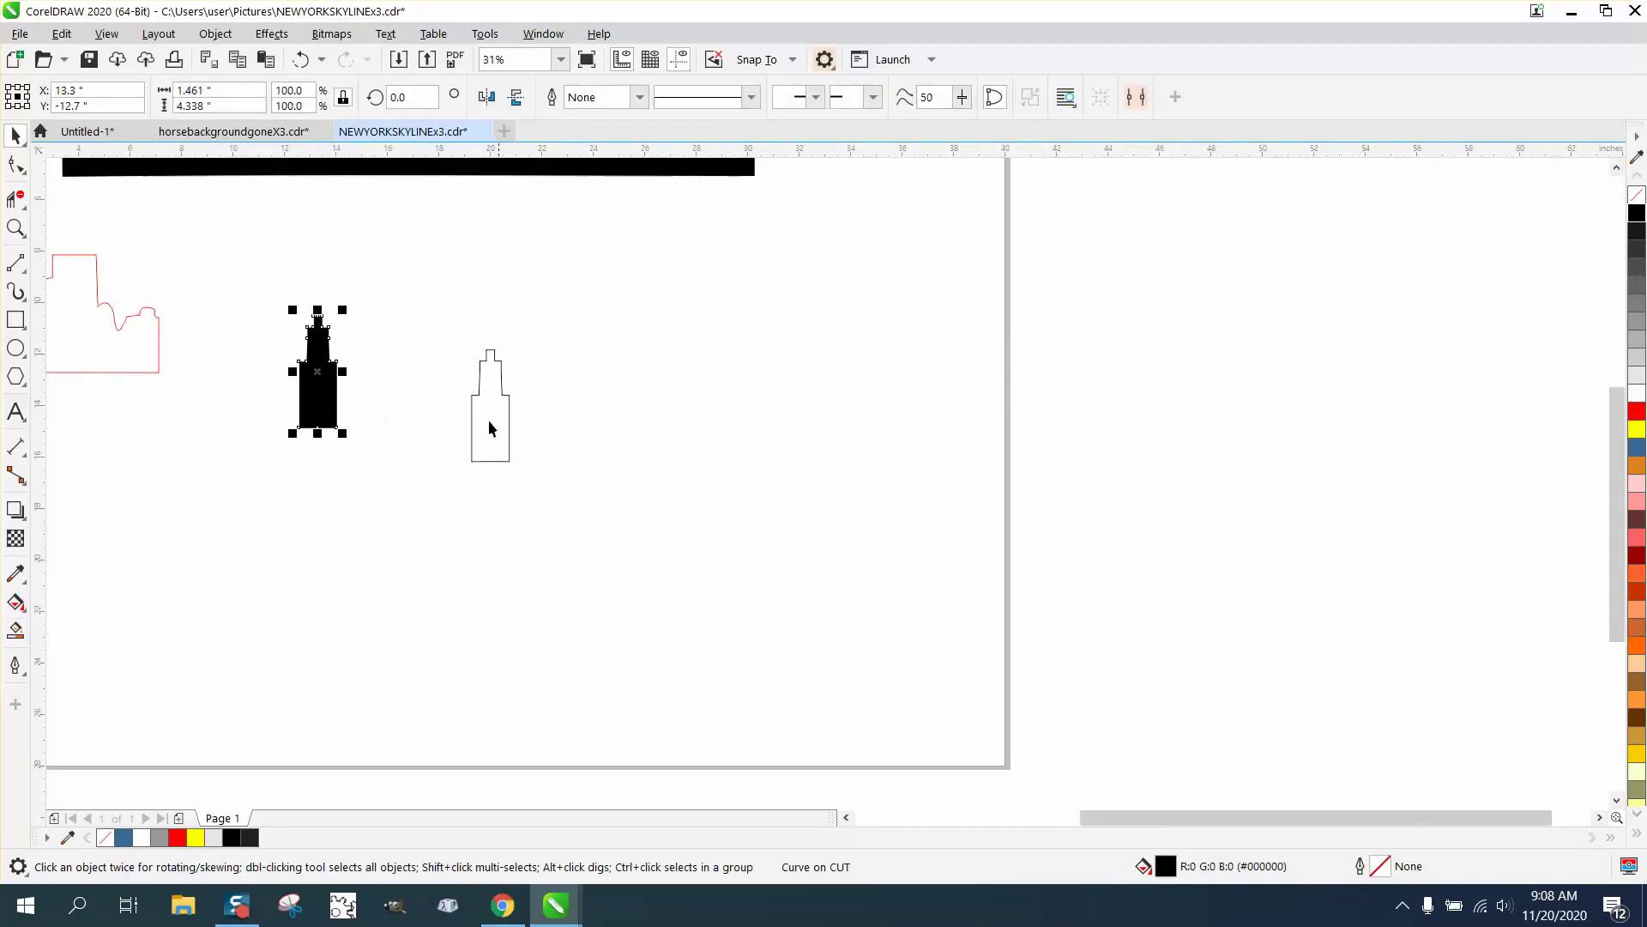
# Delete the old outline building and make the fill an unfilled black outline.
pyautogui.moveTo(445, 346); pyautogui.dragTo(625, 499)
pyautogui.press('Delete')
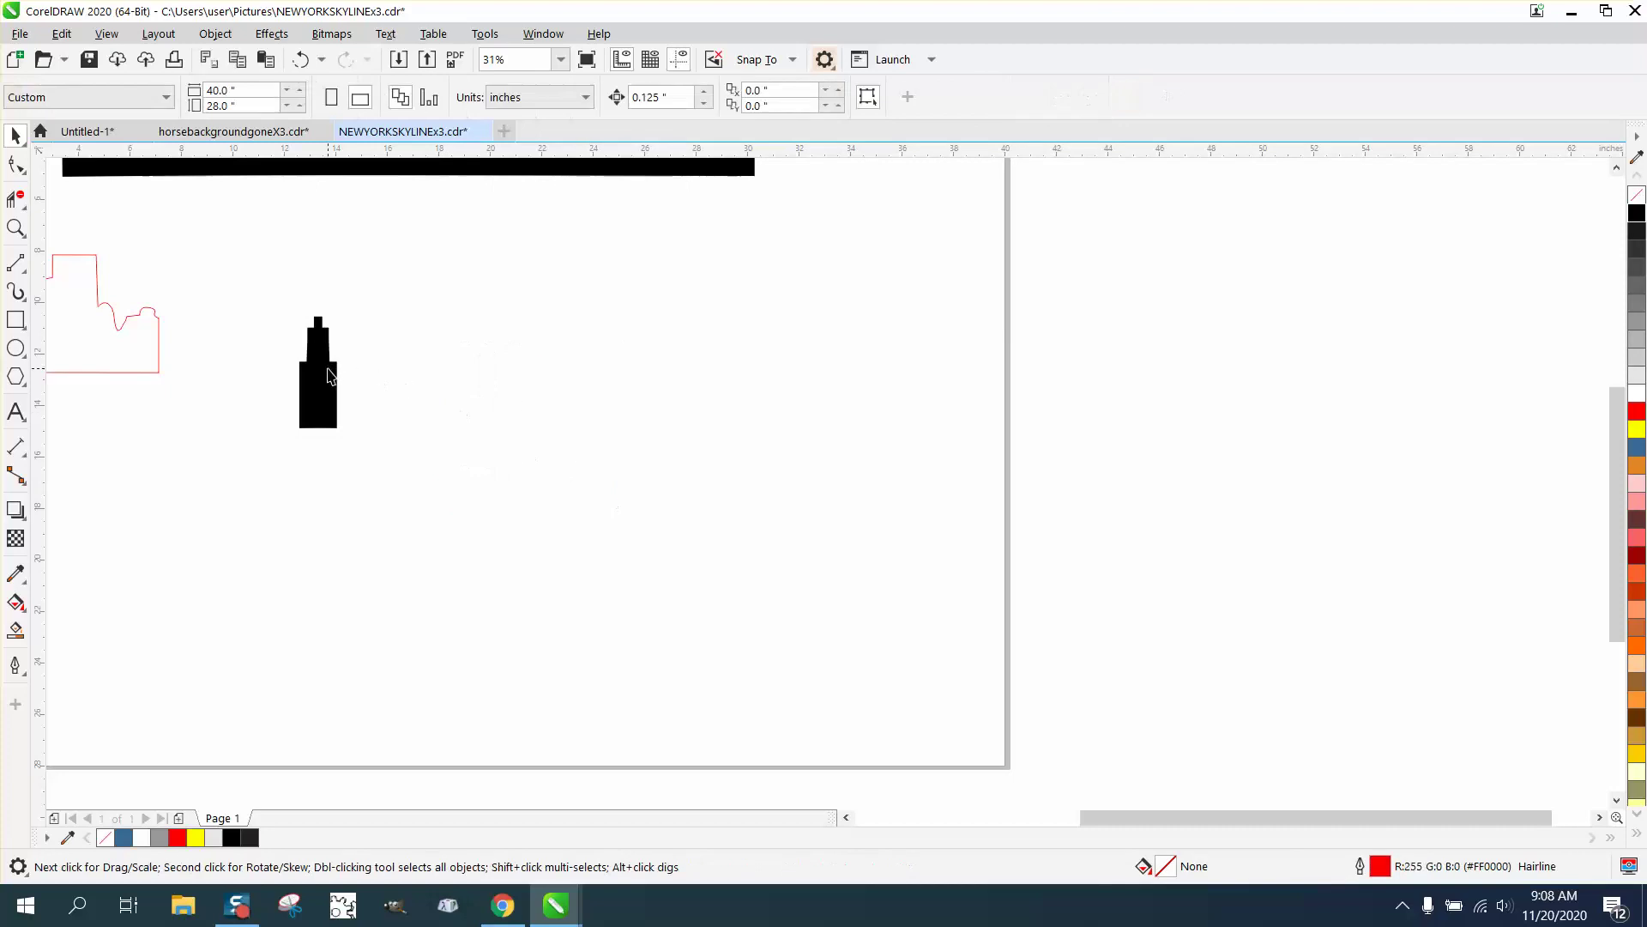
pyautogui.click(329, 376)
pyautogui.click(1637, 194)
pyautogui.rightClick(1637, 212)
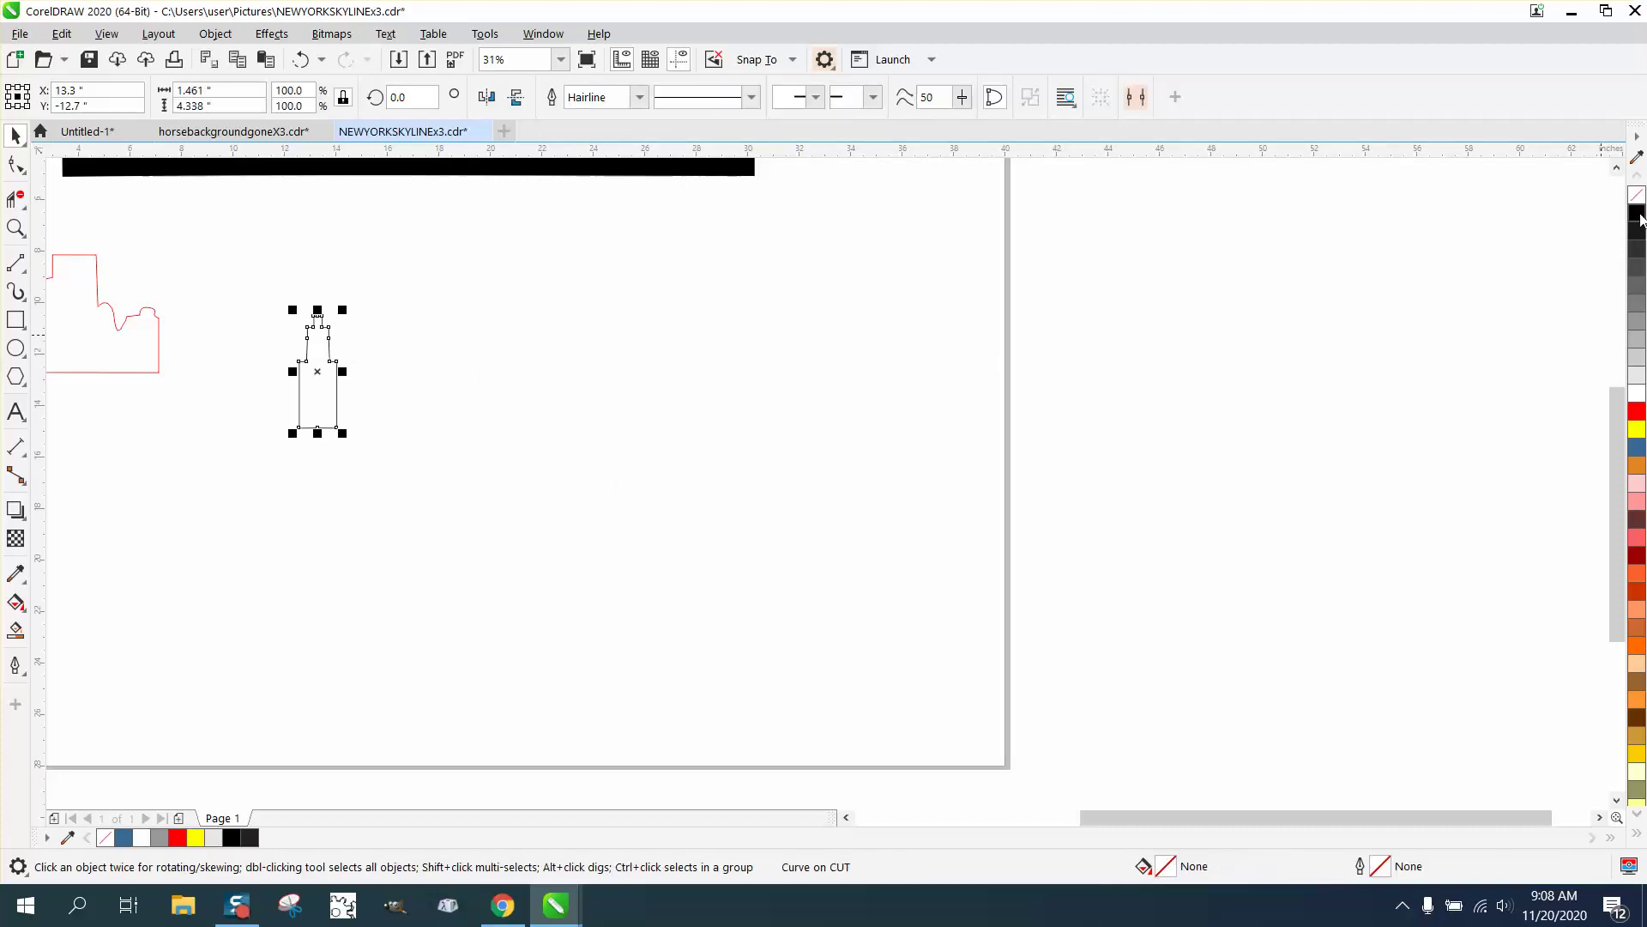
# Cut the old tall building from the red skyline and lower the bottle building into the gap.
pyautogui.scroll(-2, 1531, 519)
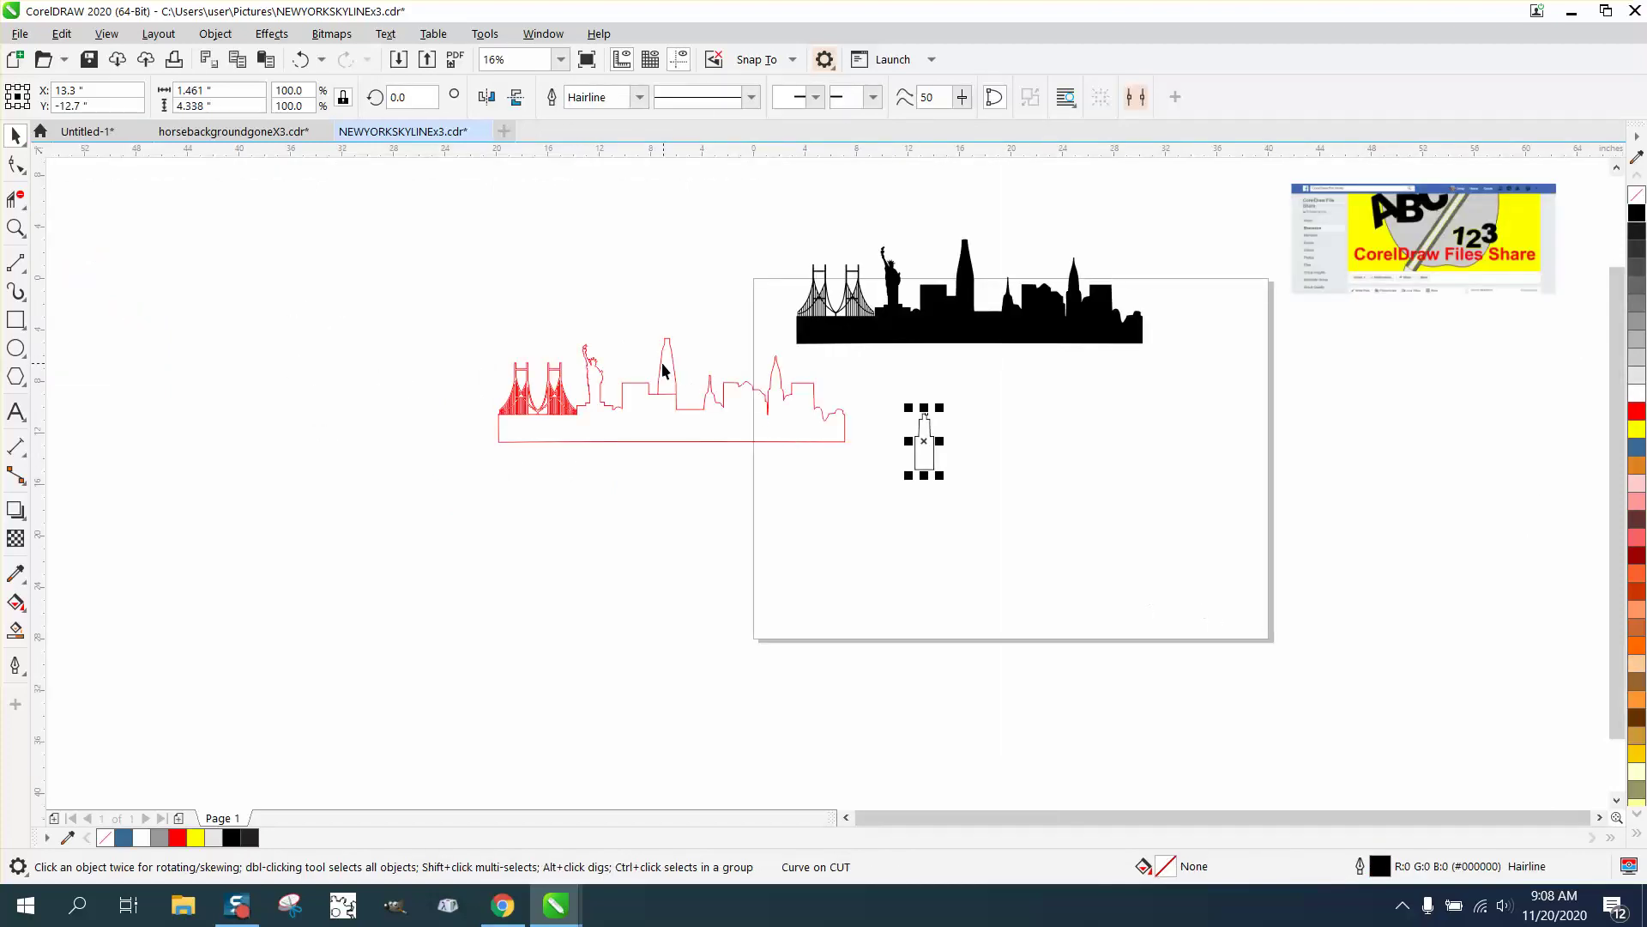
pyautogui.moveTo(925, 444); pyautogui.dragTo(695, 331)
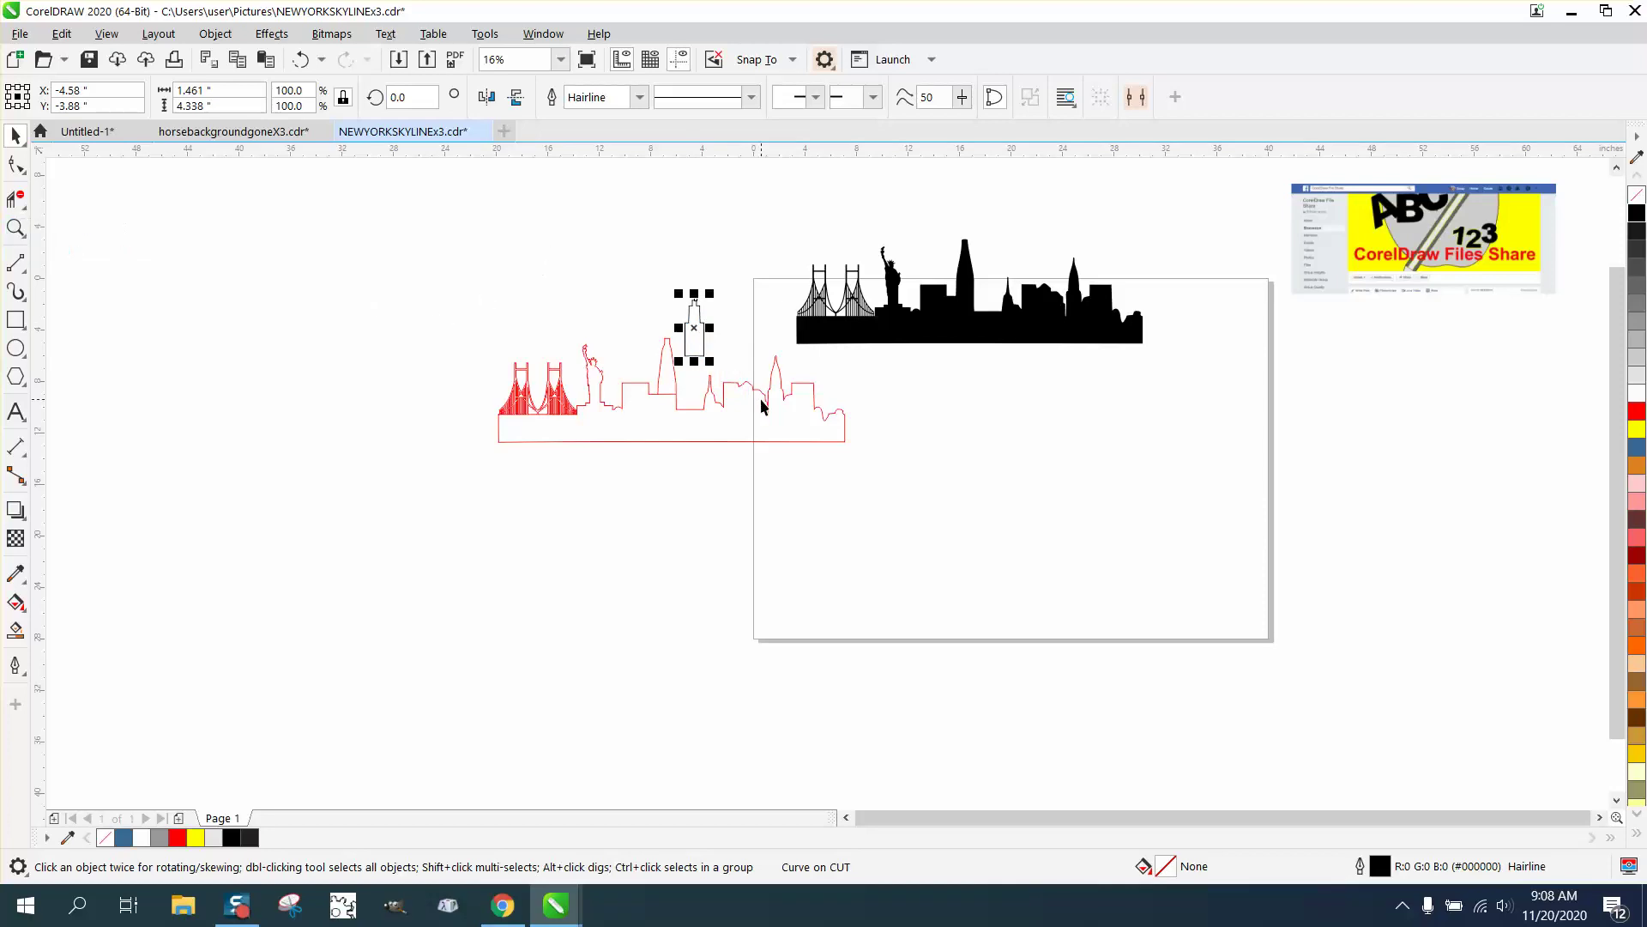
pyautogui.click(16, 227)
pyautogui.moveTo(625, 258); pyautogui.dragTo(919, 495)
pyautogui.click(15, 199)
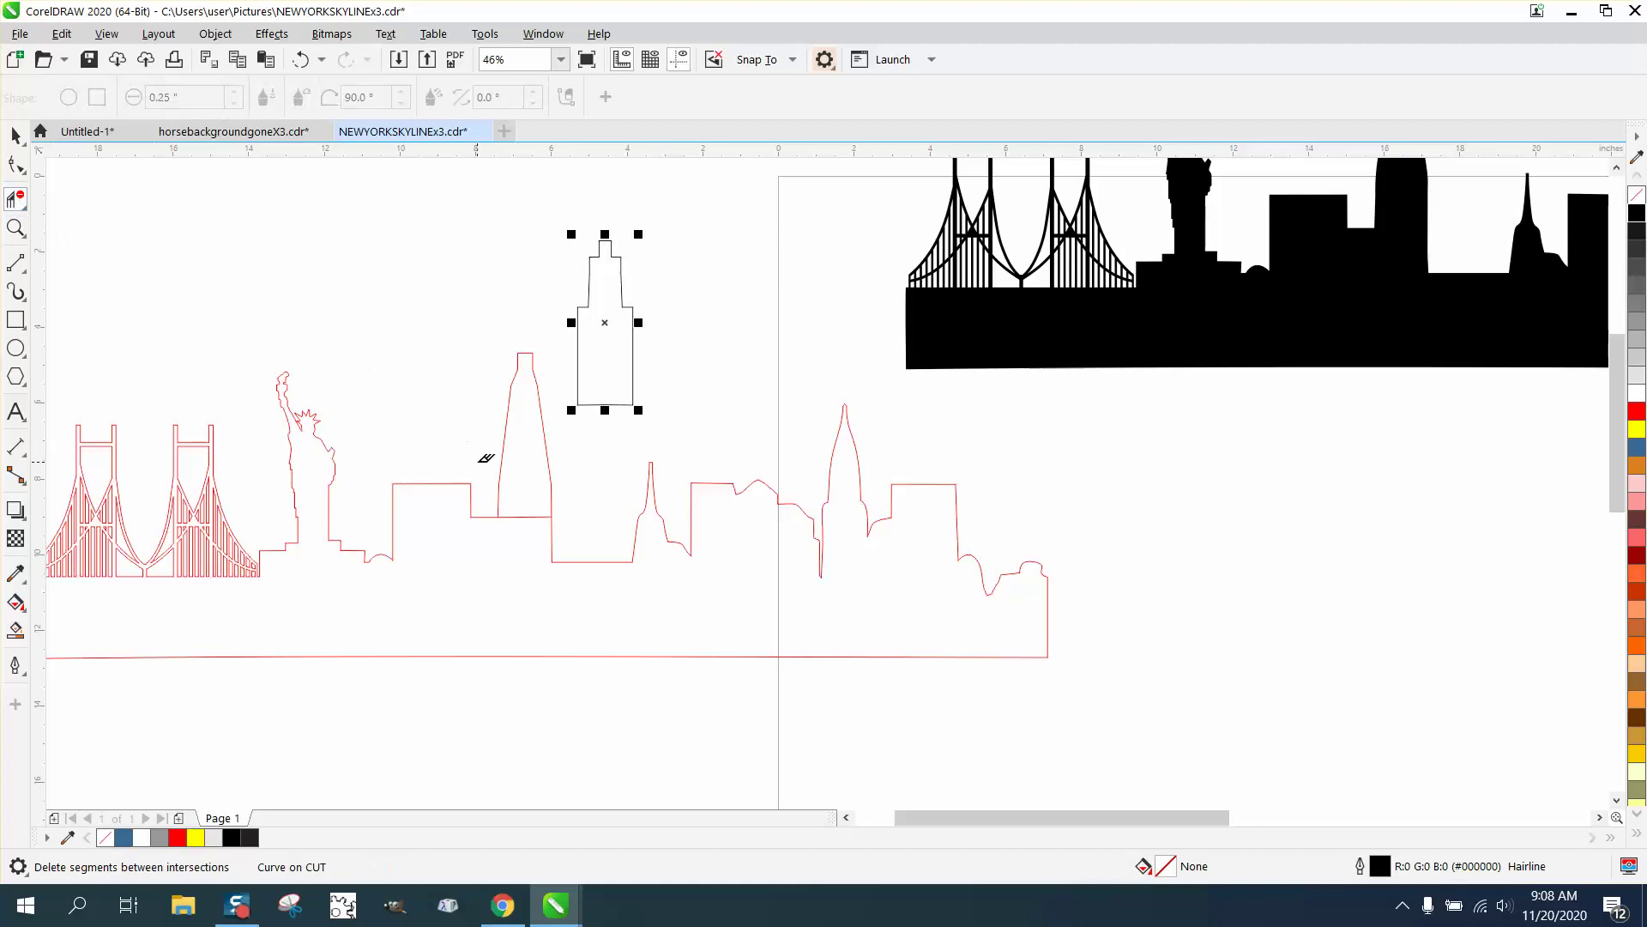
pyautogui.moveTo(487, 459); pyautogui.dragTo(577, 467)
pyautogui.press('space')
pyautogui.moveTo(602, 322); pyautogui.dragTo(512, 445)
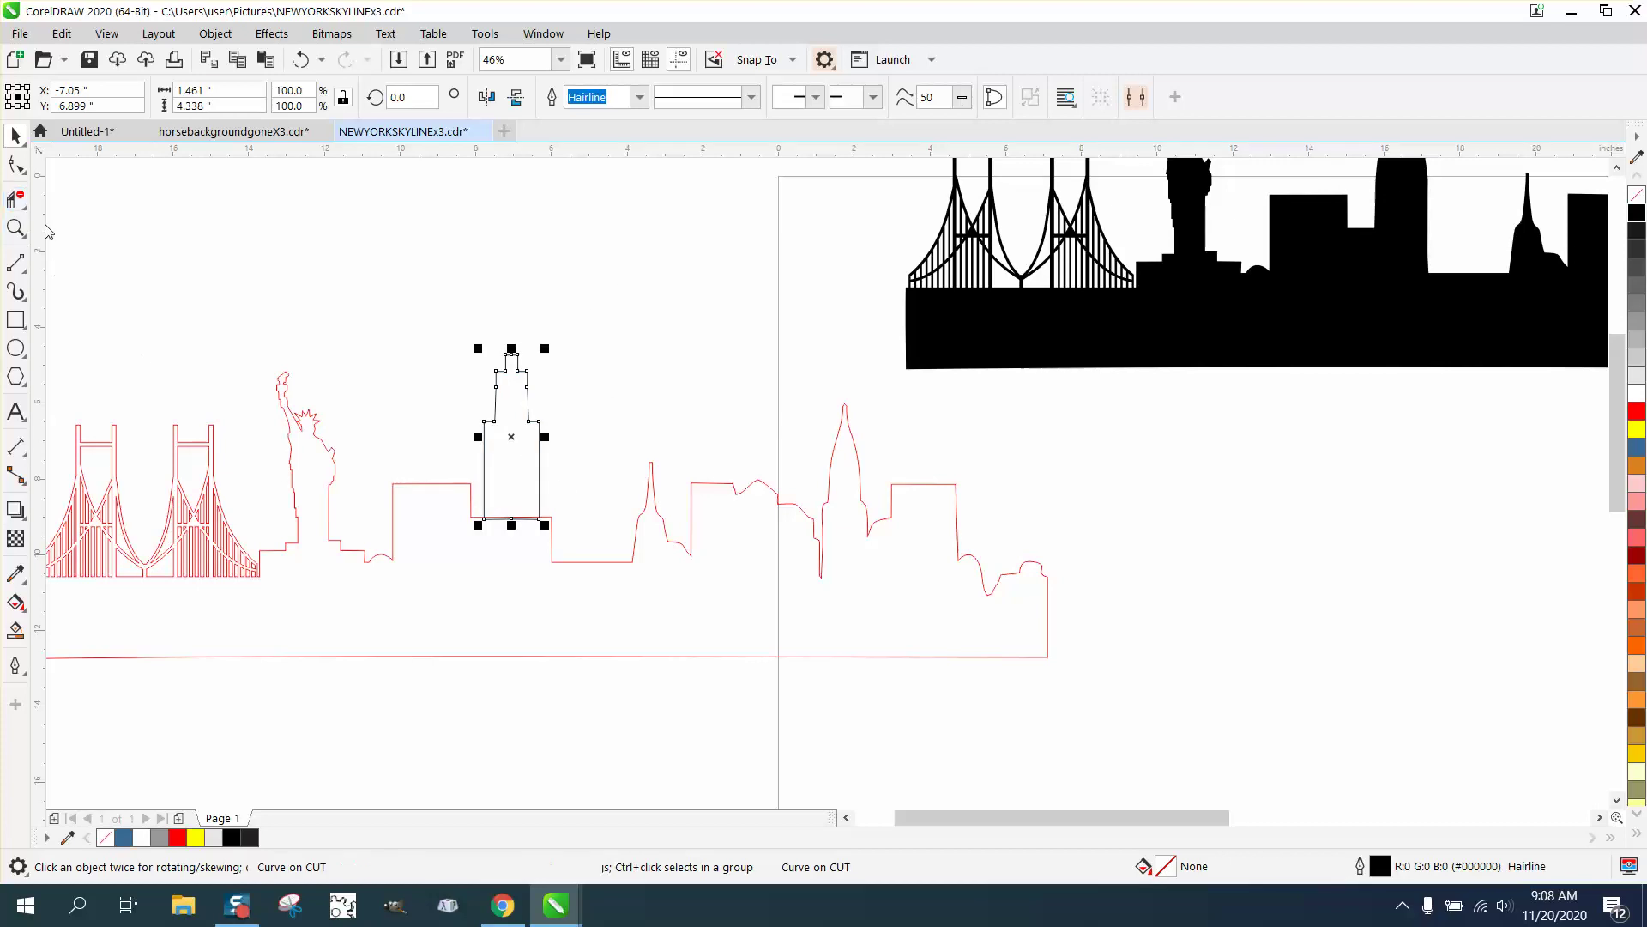
# Remove the leftover line in the building's base and Smart Fill the skyline solid black.
pyautogui.click(16, 199)
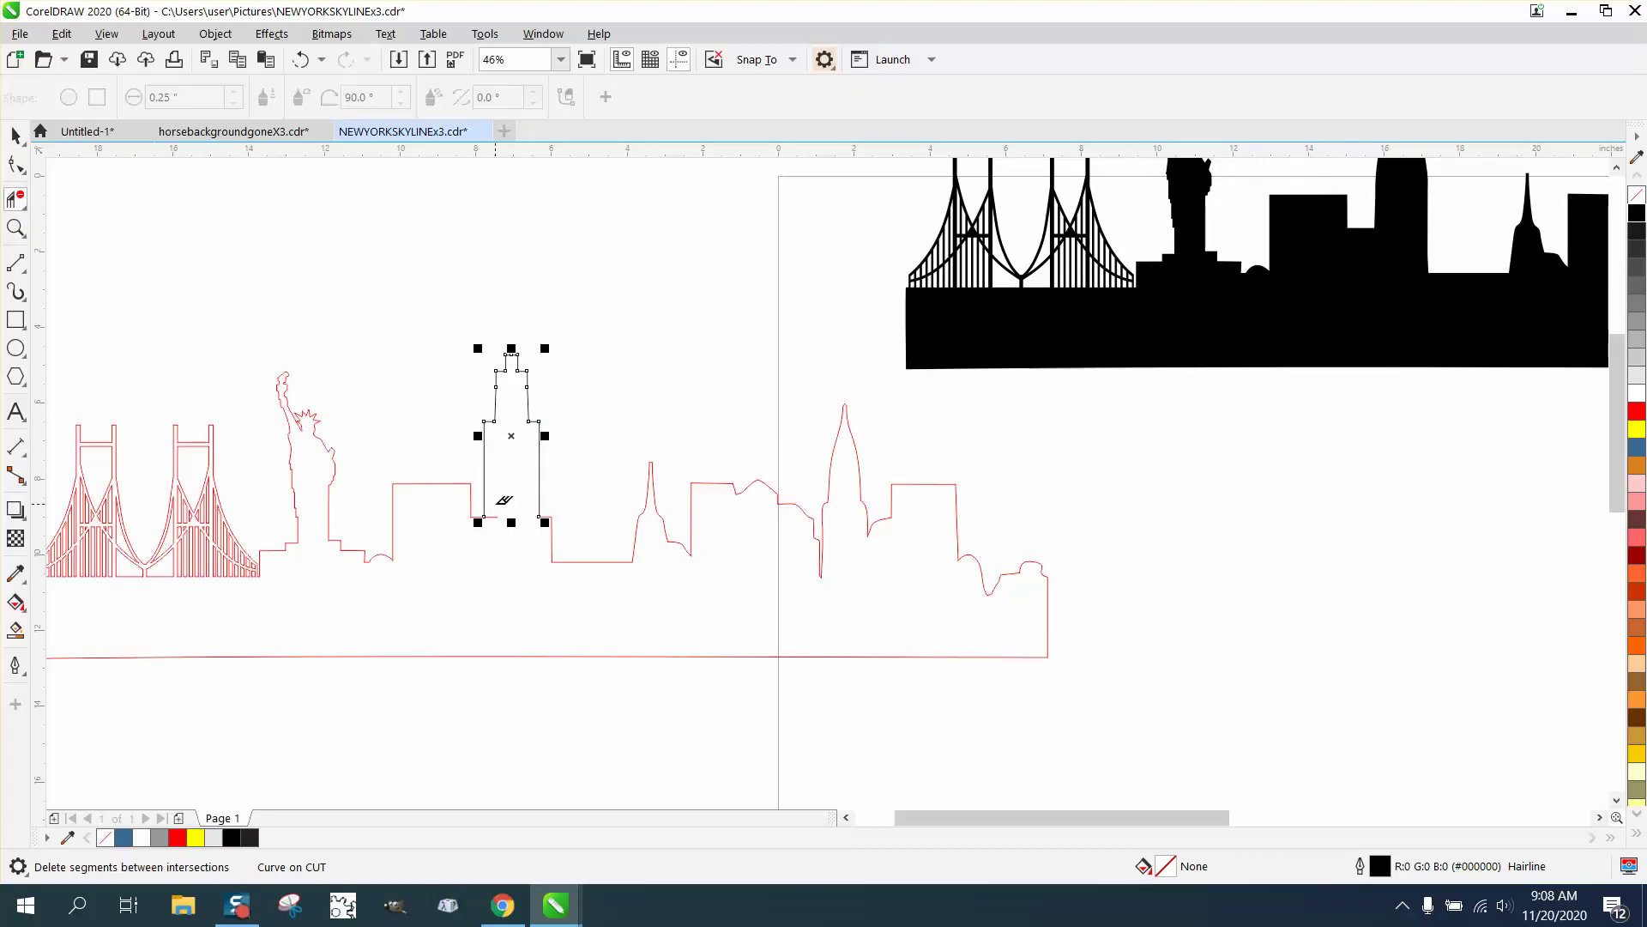
pyautogui.click(496, 515)
pyautogui.press('F4')
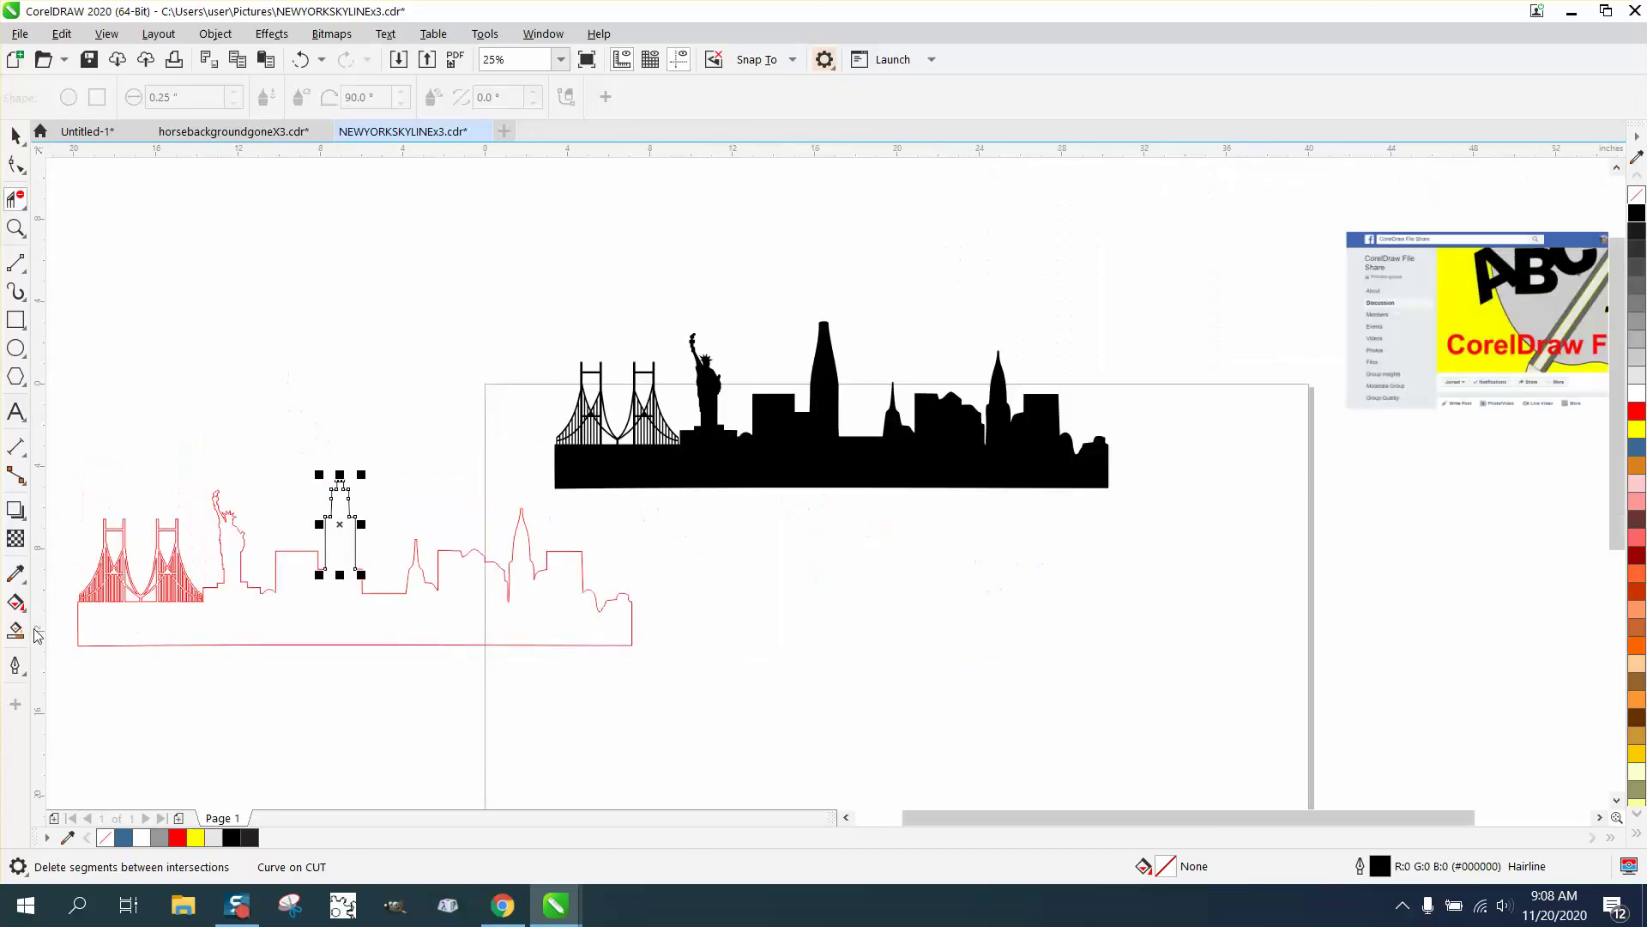
pyautogui.click(16, 631)
pyautogui.click(335, 629)
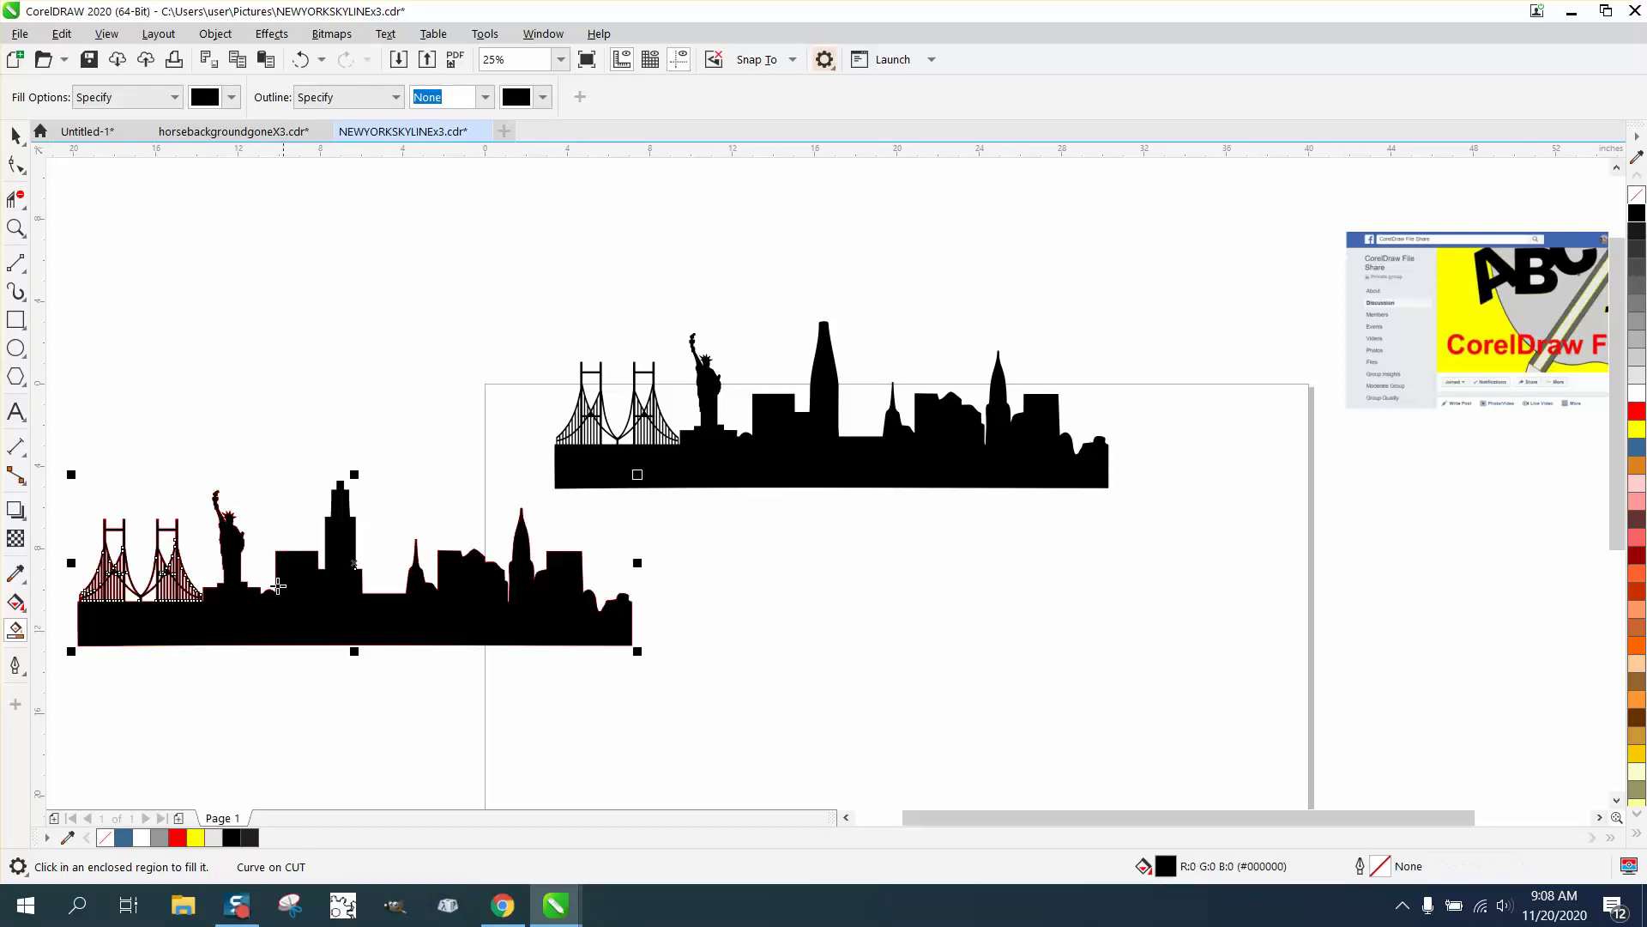
# Move the black skyline up-left and turn it into an unfilled red outline.
pyautogui.click(15, 135)
pyautogui.scroll(-2, 433, 446)
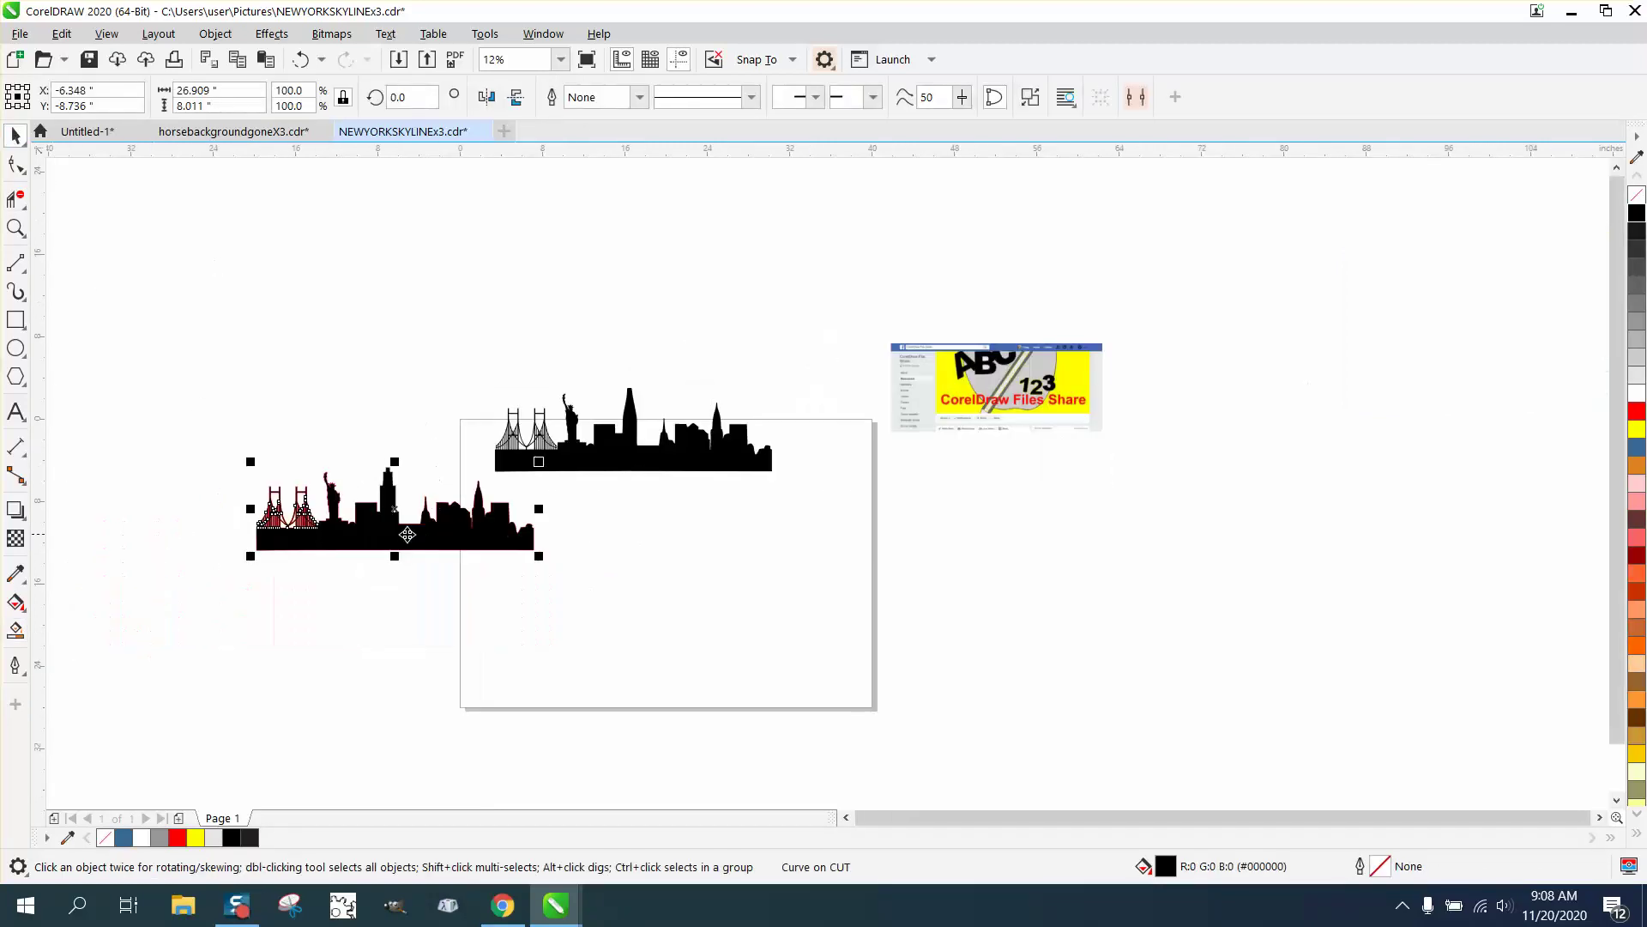
pyautogui.moveTo(396, 519); pyautogui.dragTo(365, 364)
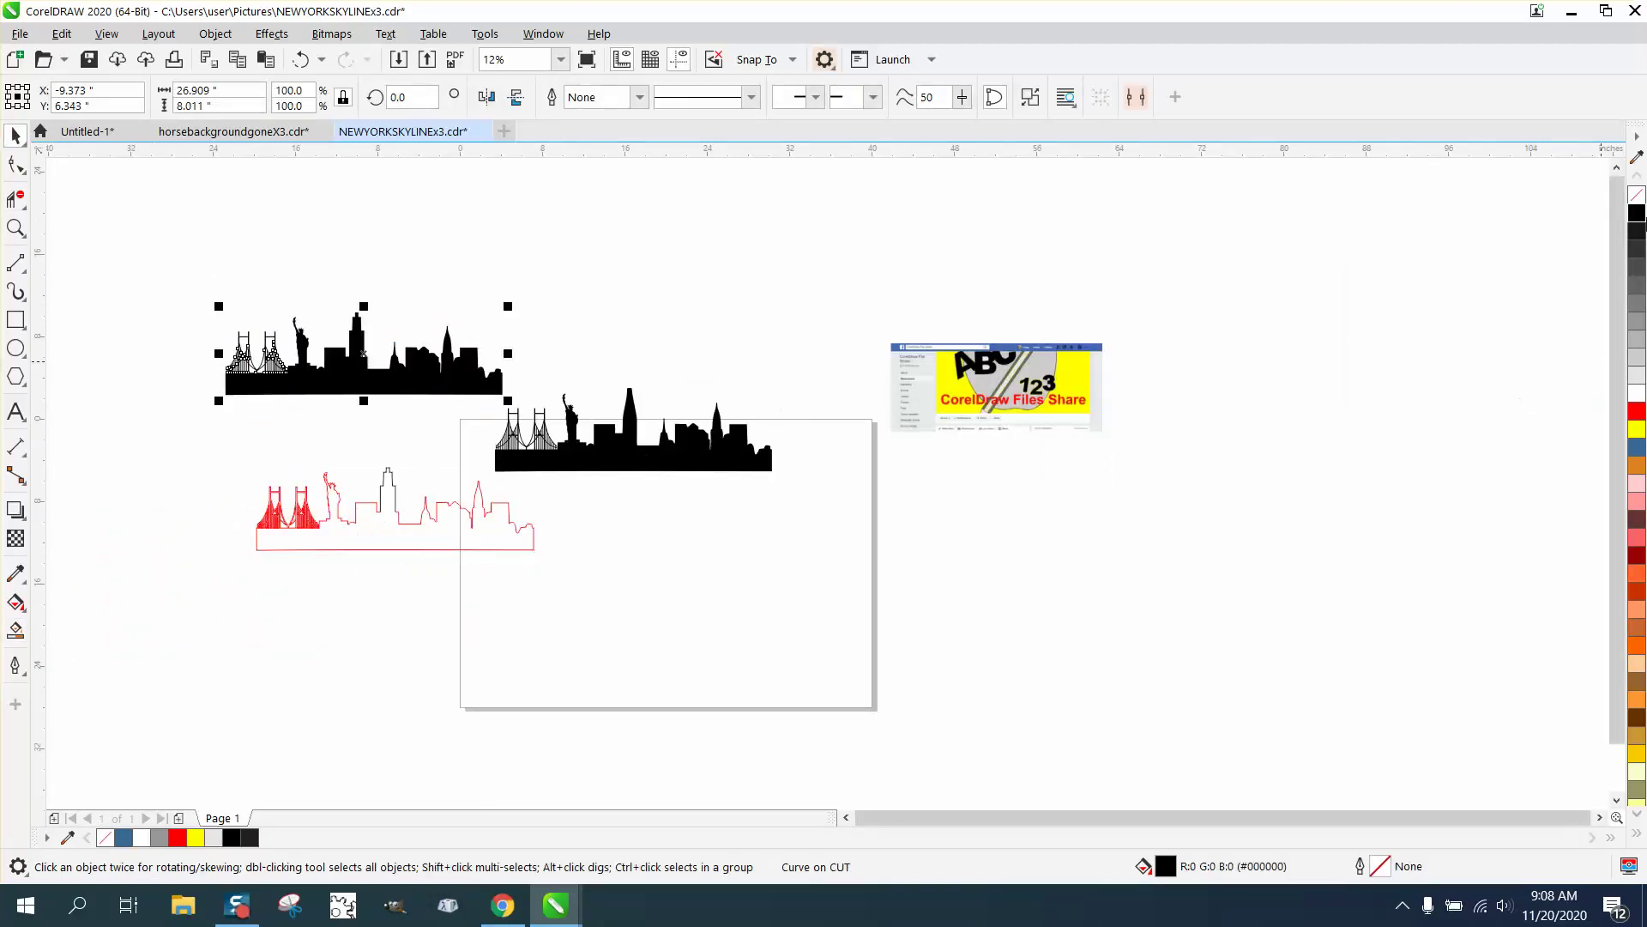
pyautogui.click(1637, 195)
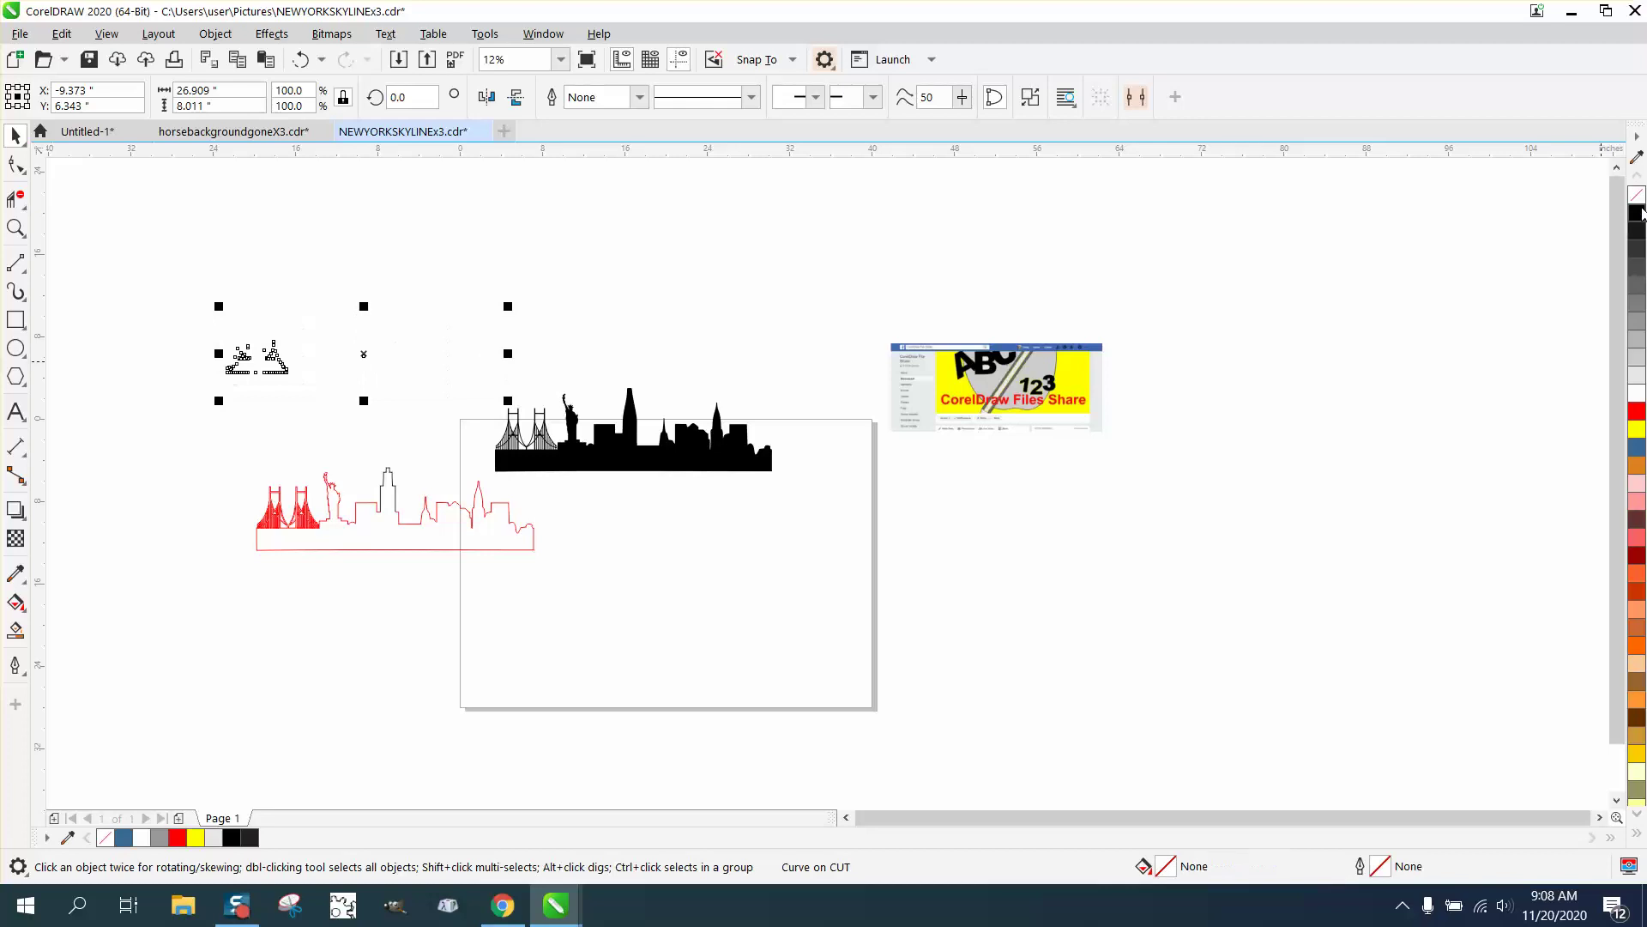
pyautogui.rightClick(1634, 409)
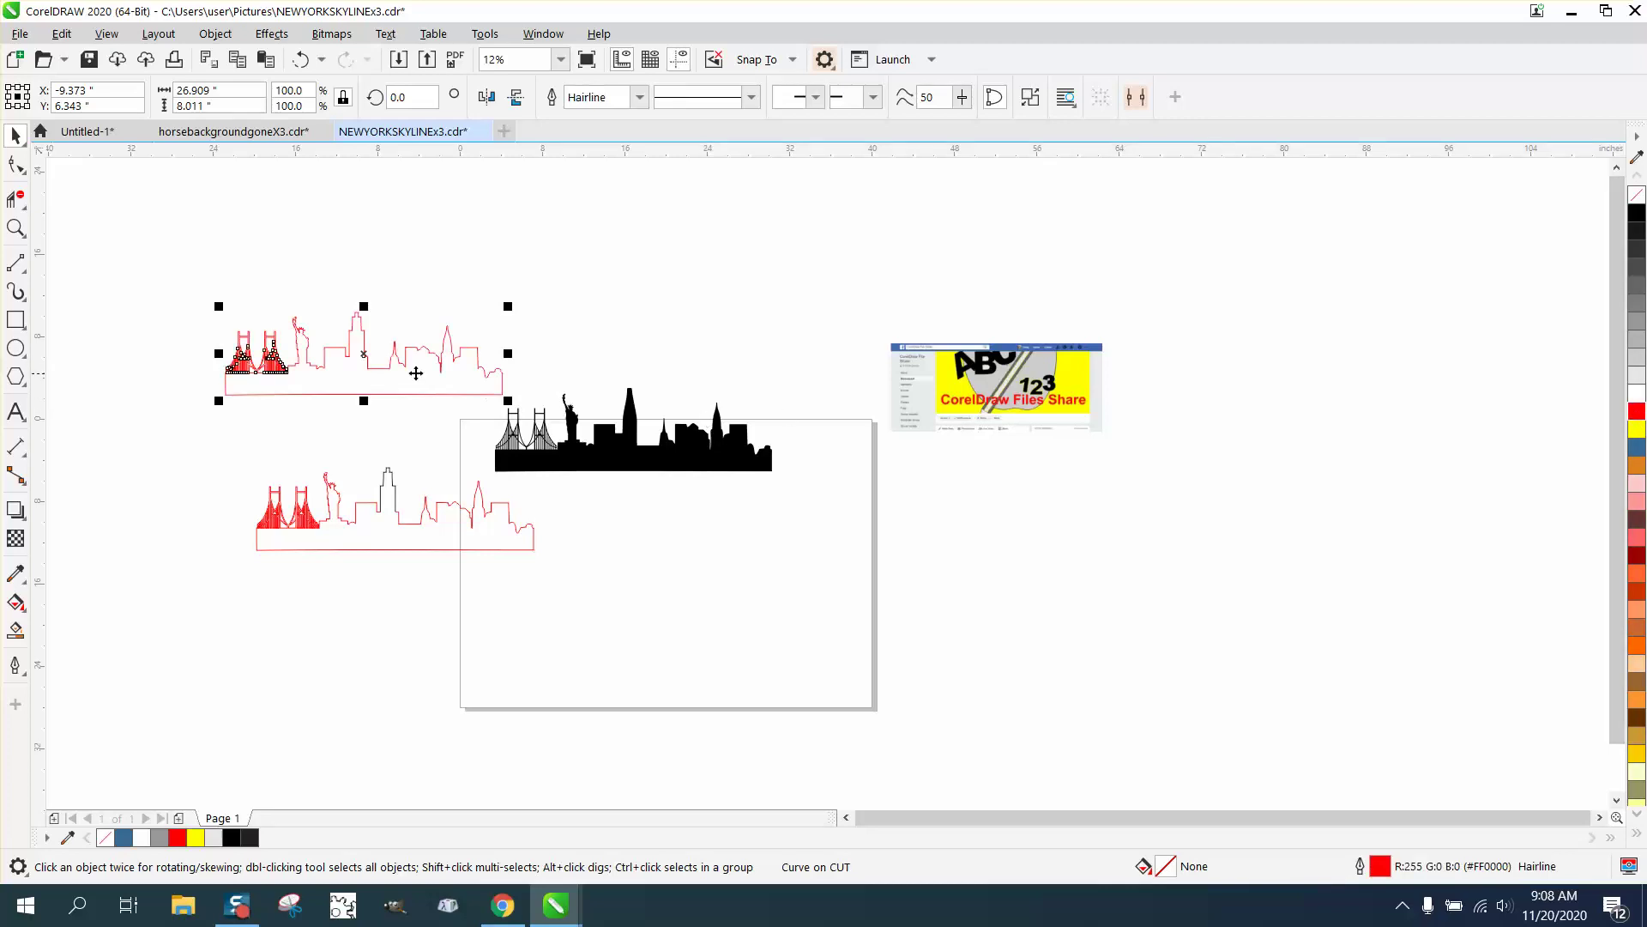
# Place a red skyline copy up and to the right, then delete the old lower skyline.
pyautogui.click(16, 227)
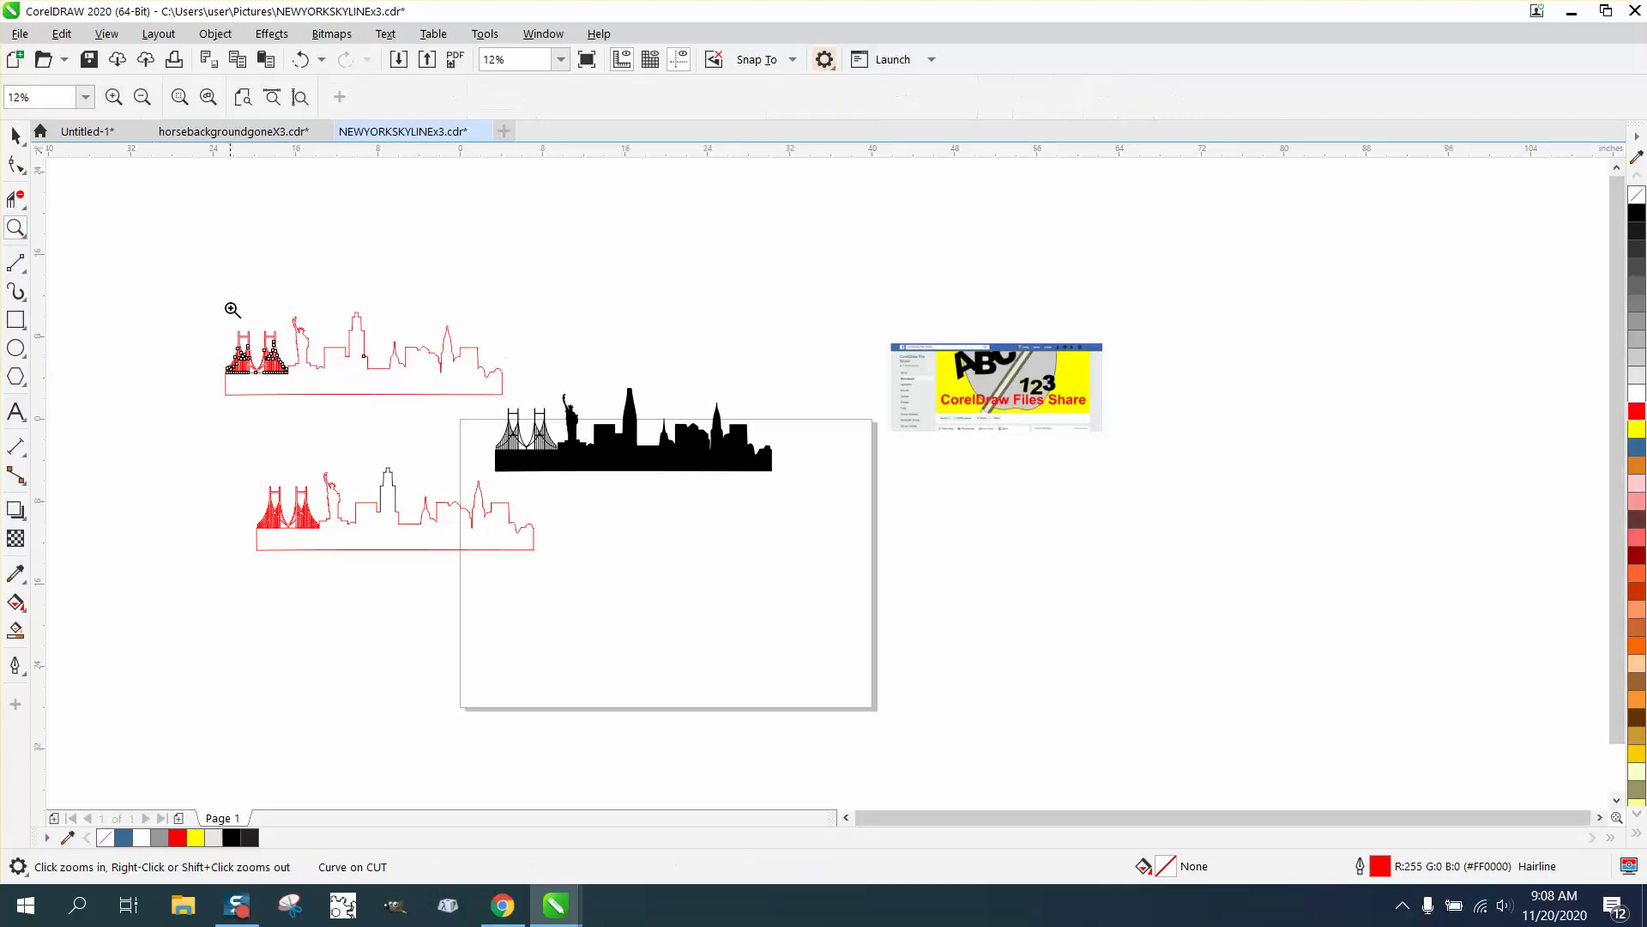
pyautogui.moveTo(228, 313); pyautogui.dragTo(526, 427)
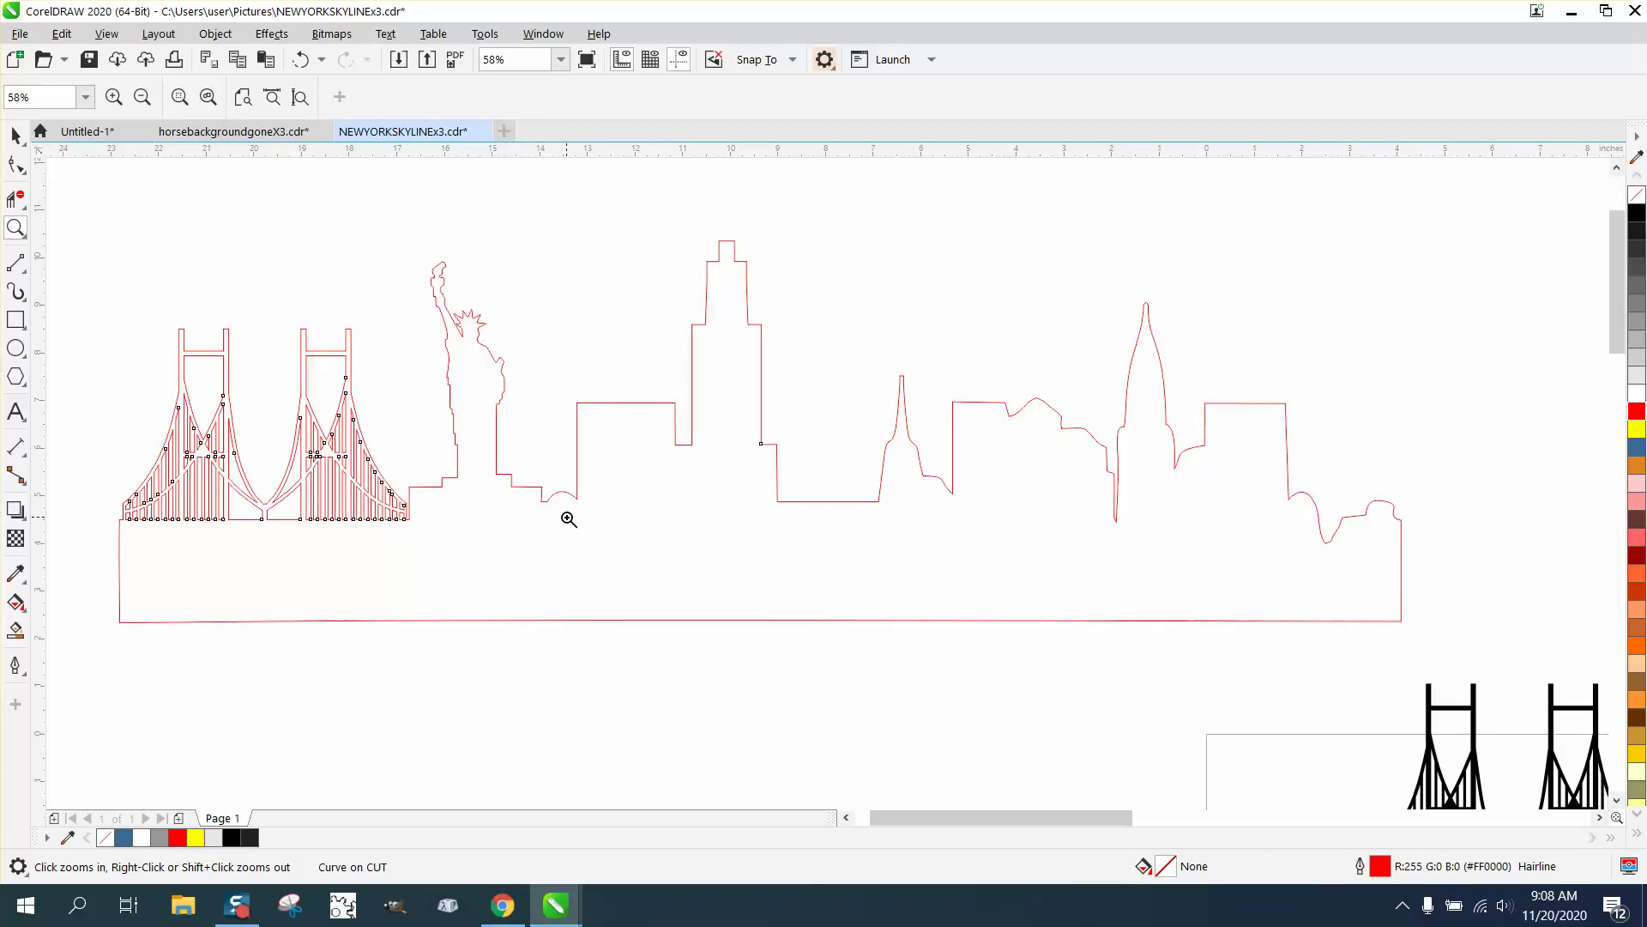
pyautogui.click(13, 135)
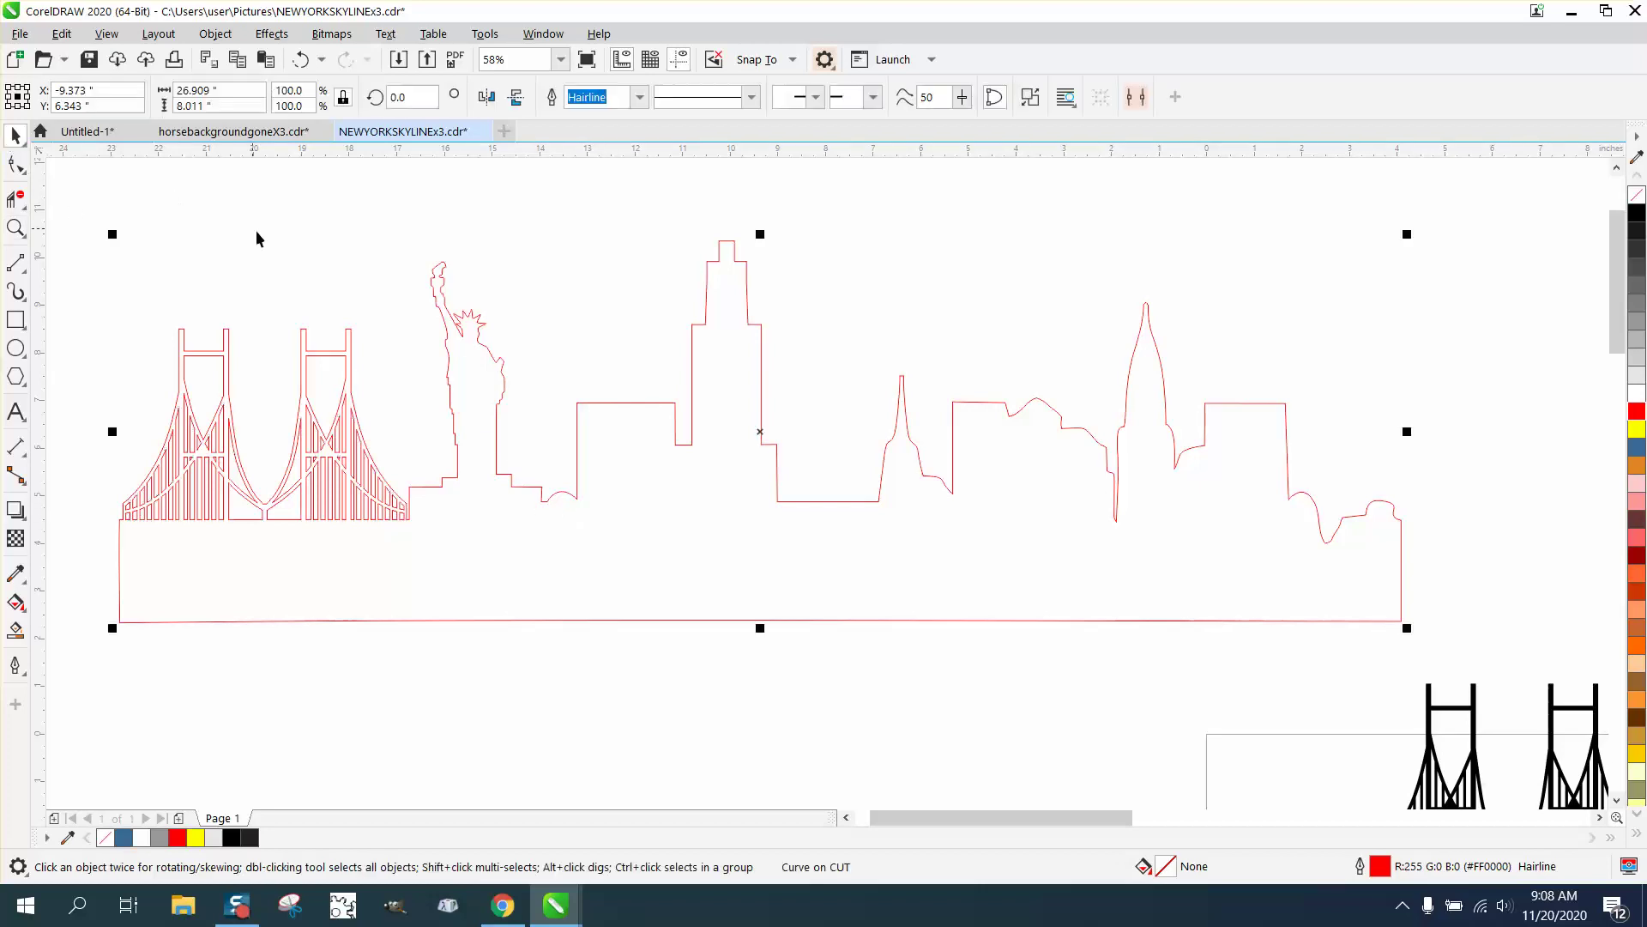
pyautogui.scroll(-3, 321, 262)
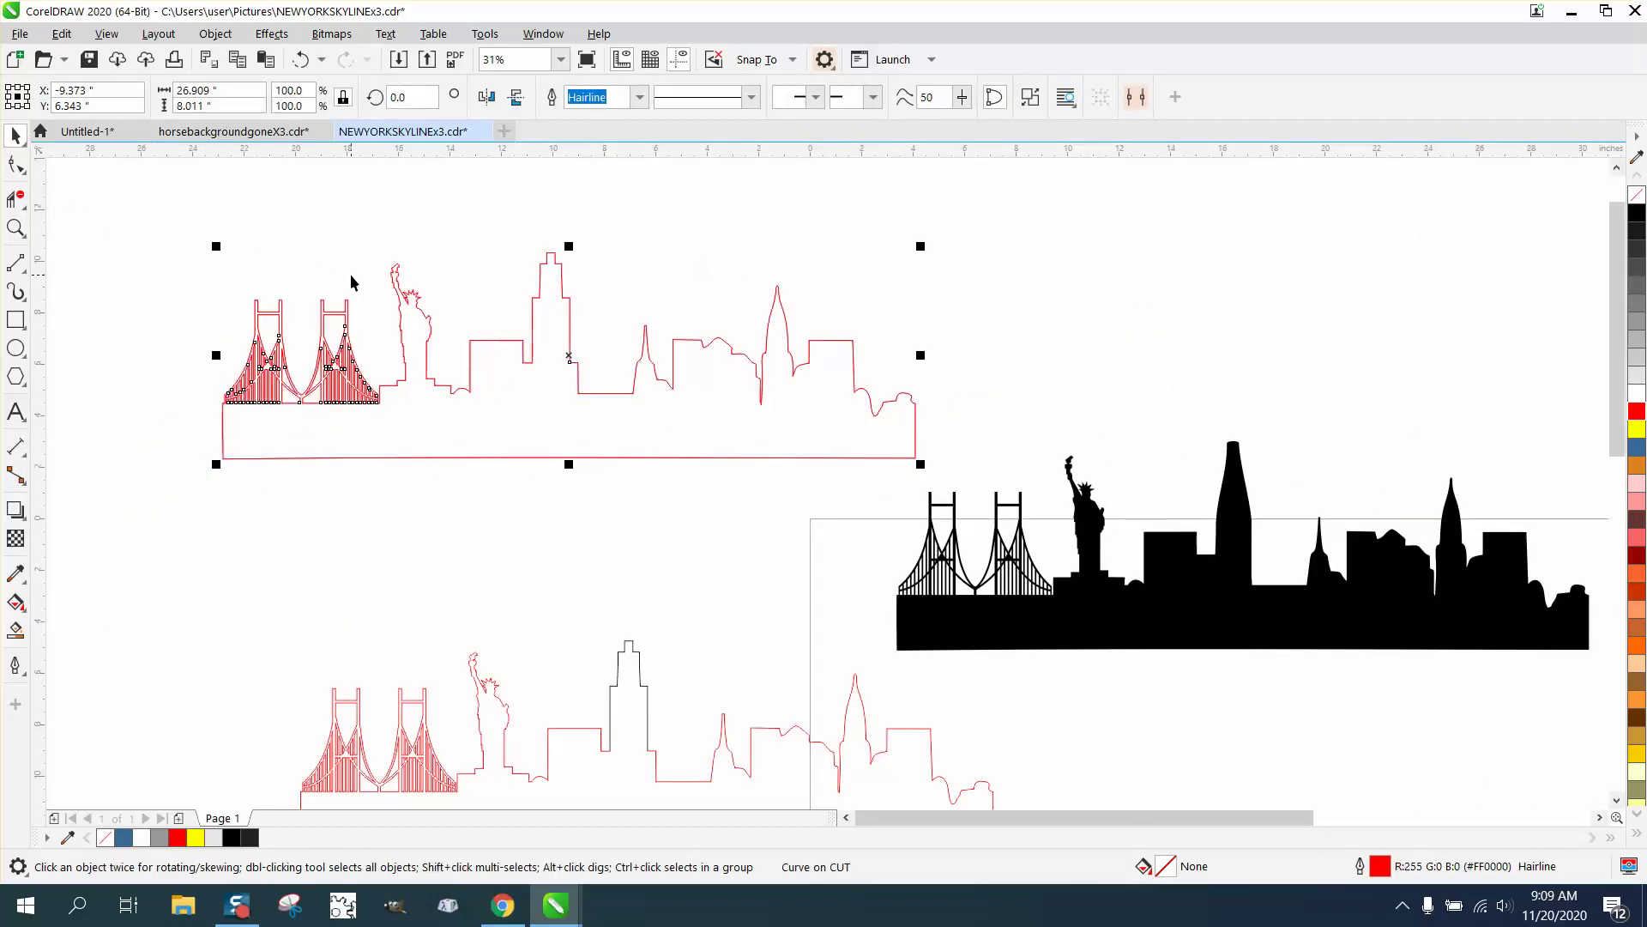
pyautogui.scroll(-3, 543, 371)
pyautogui.moveTo(560, 378); pyautogui.dragTo(988, 317)
pyautogui.moveTo(393, 500); pyautogui.dragTo(856, 676)
pyautogui.press('Delete')
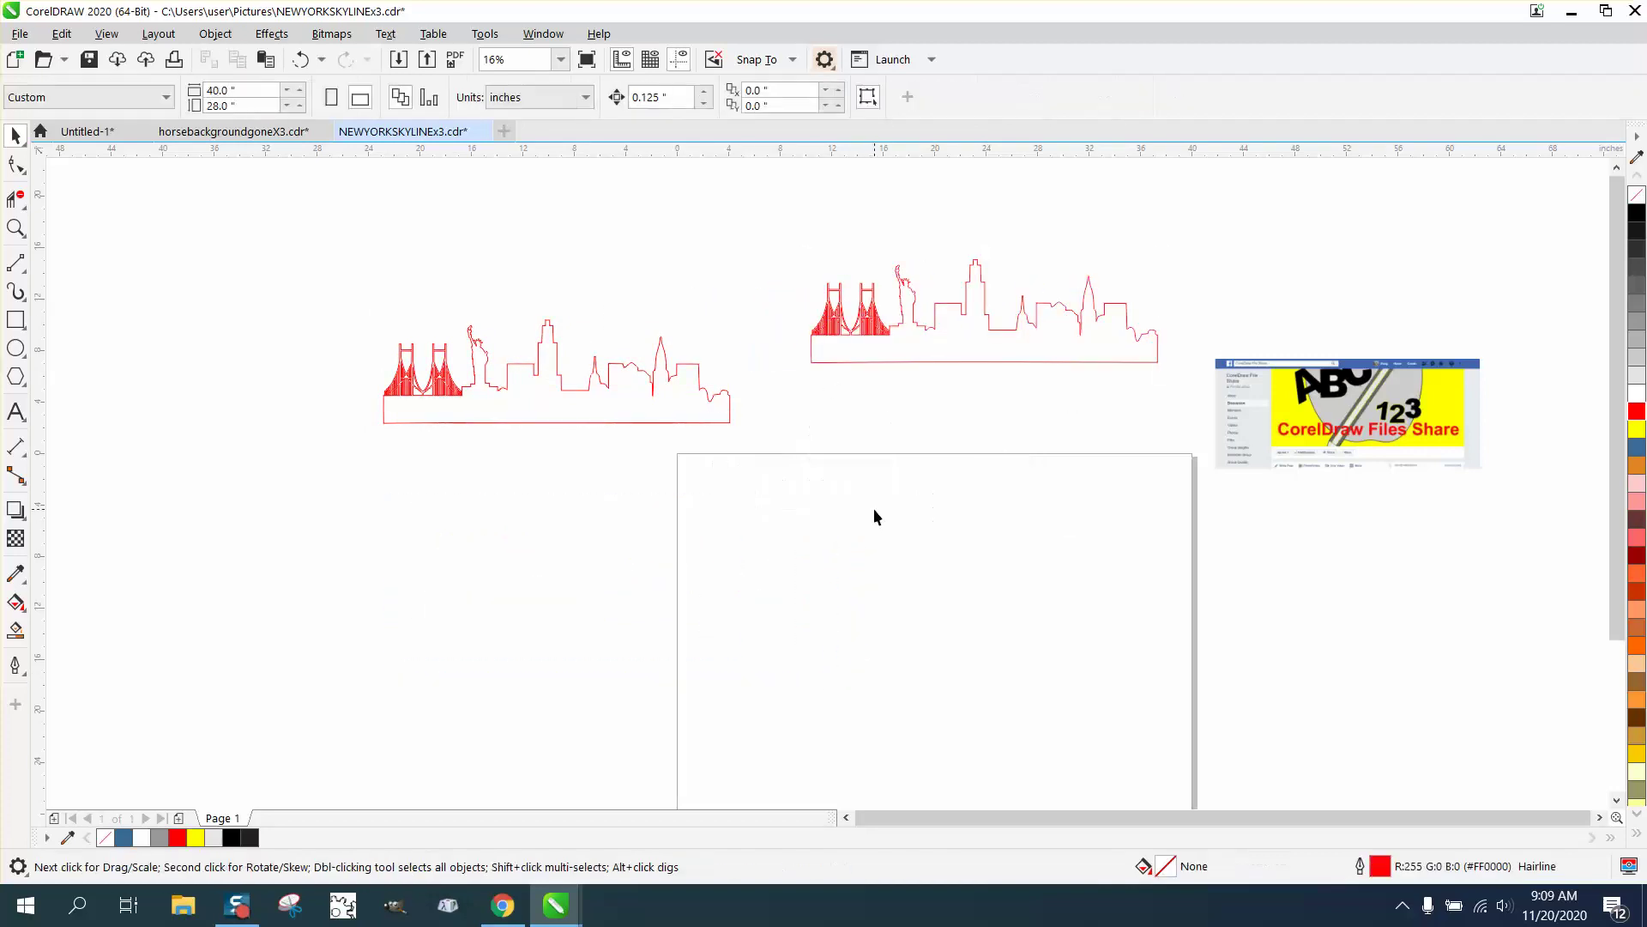
# Draw a two-point line across the left skyline's base and cut away the bridges and statue above it.
pyautogui.click(15, 227)
pyautogui.moveTo(257, 259); pyautogui.dragTo(893, 562)
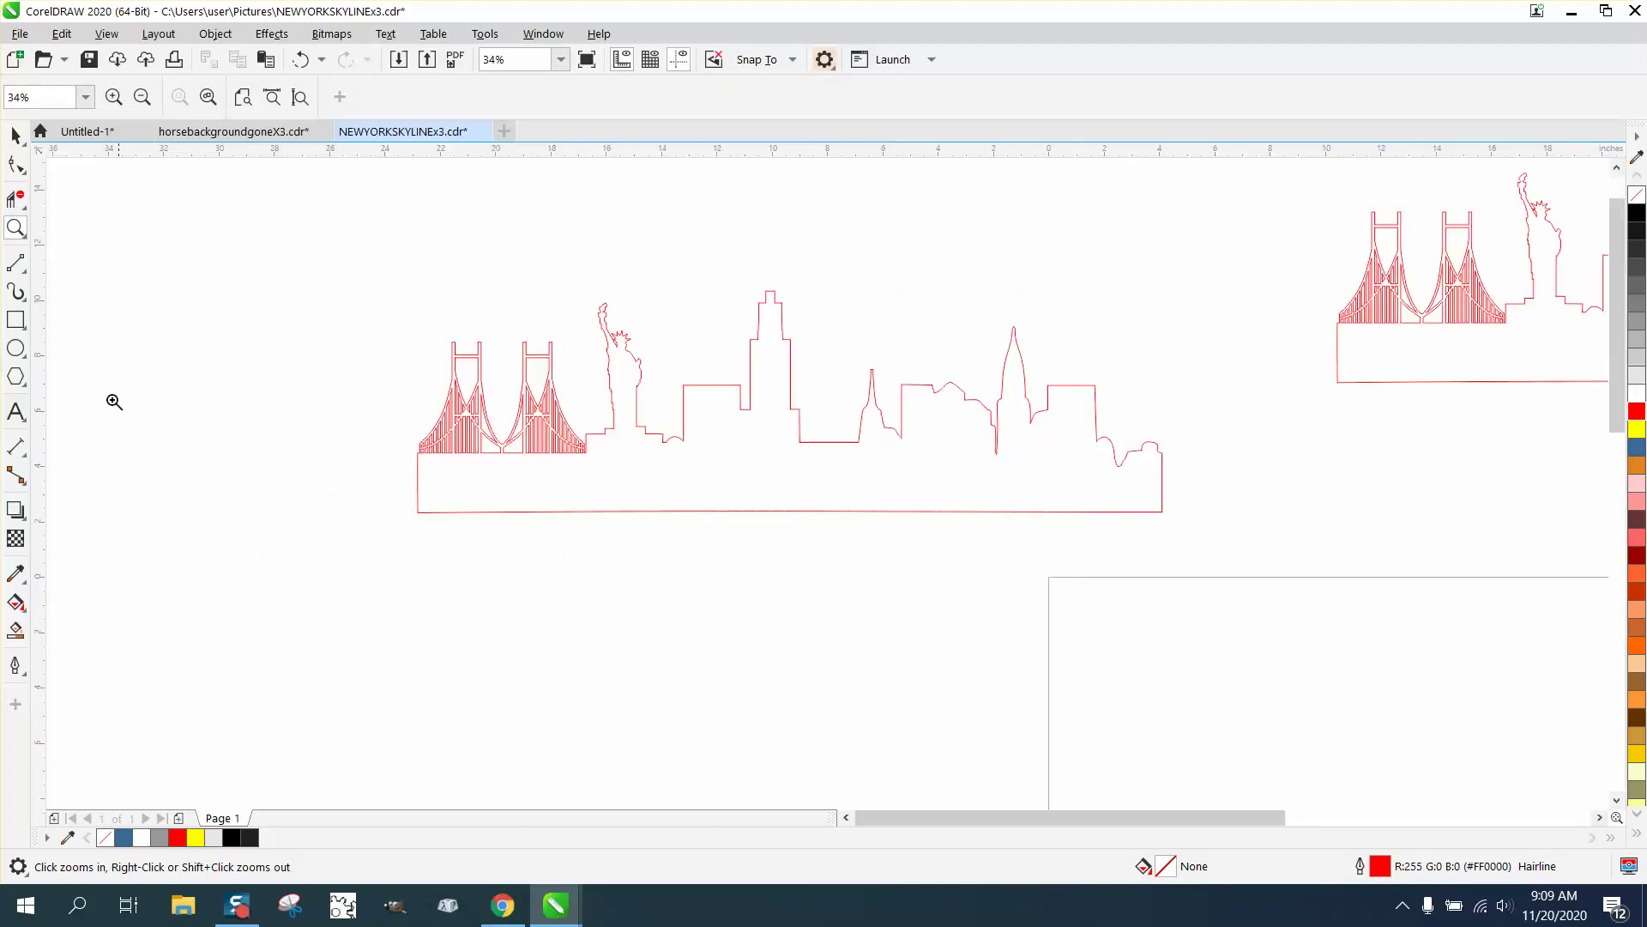
pyautogui.click(23, 269)
pyautogui.click(99, 281)
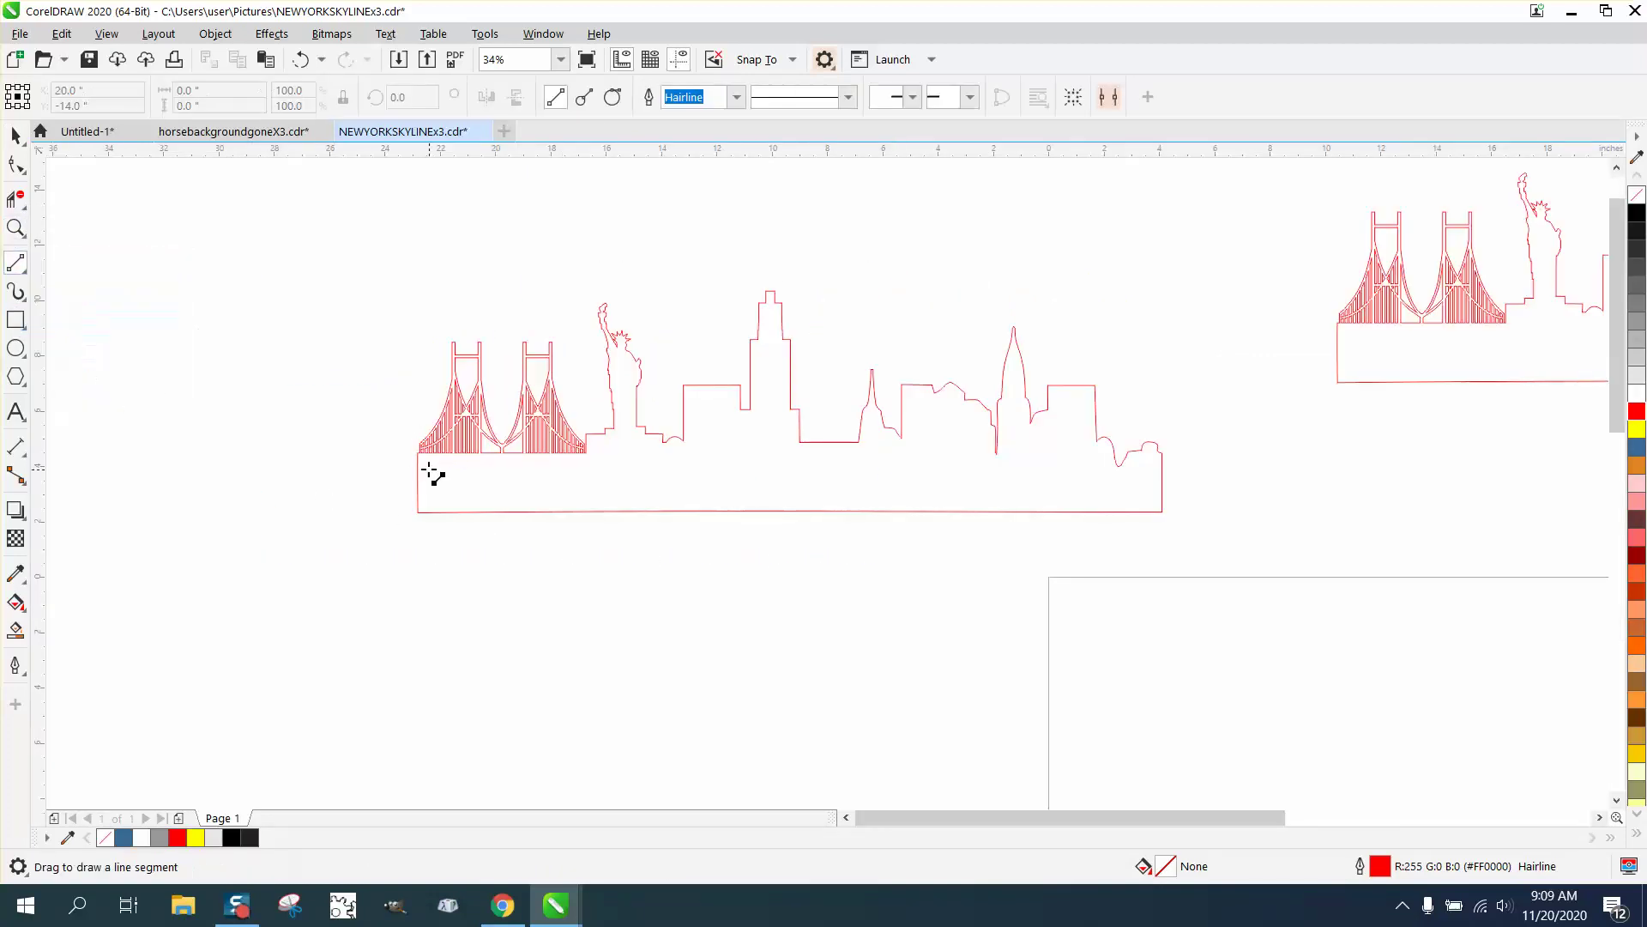
pyautogui.moveTo(418, 459); pyautogui.dragTo(687, 440)
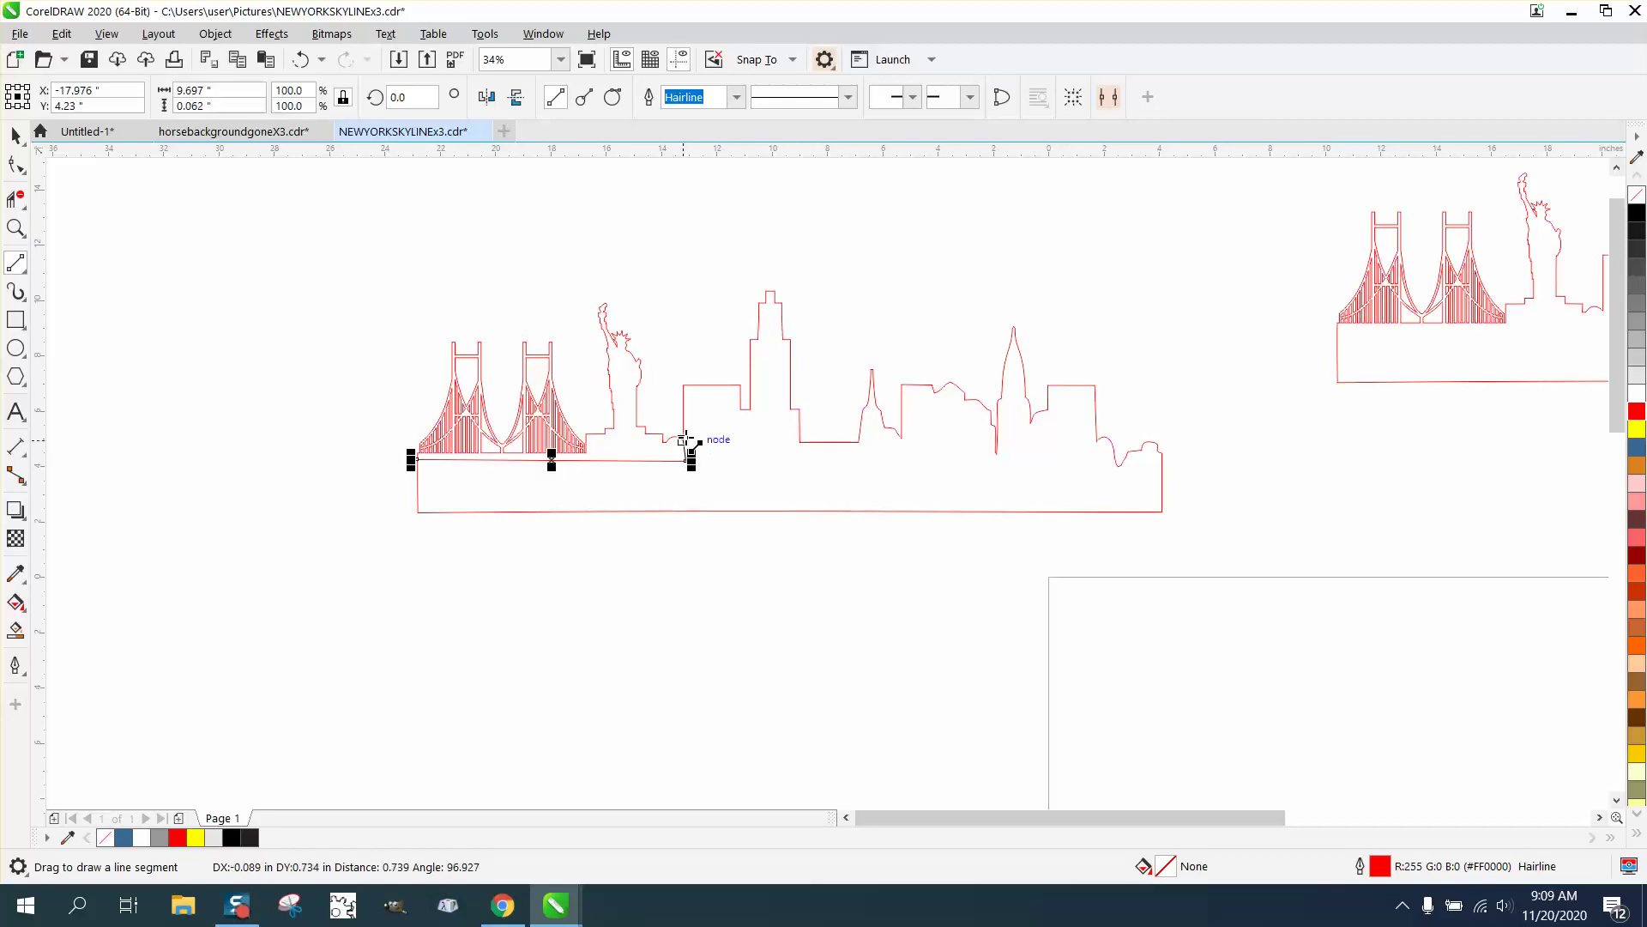
pyautogui.click(25, 195)
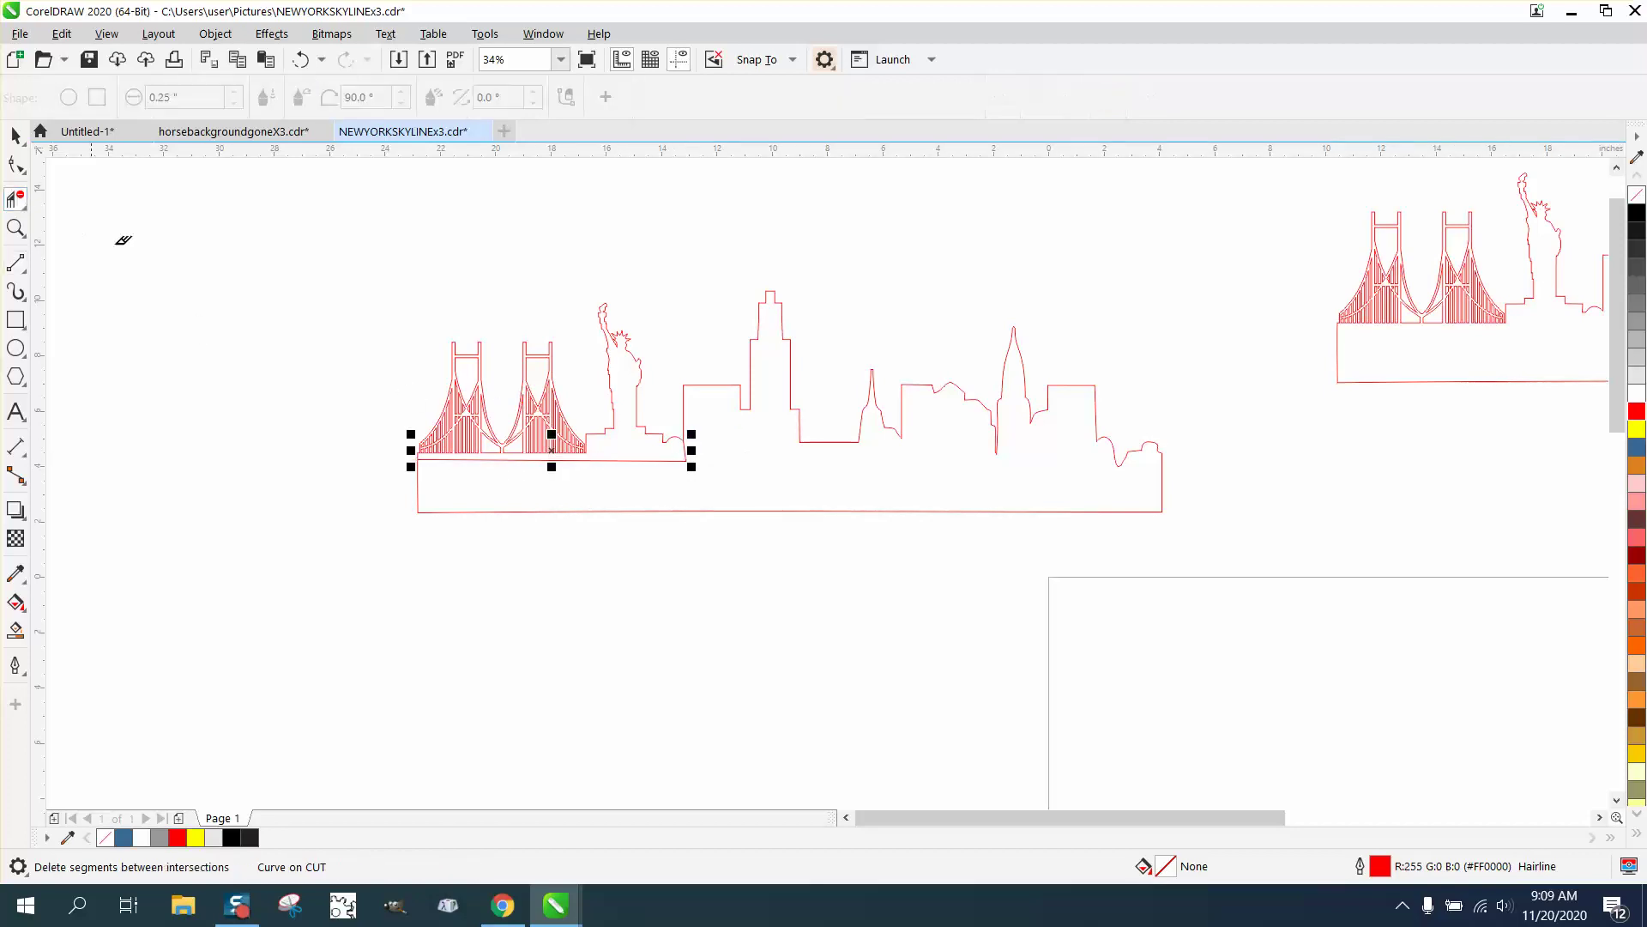
pyautogui.moveTo(399, 375); pyautogui.dragTo(612, 446)
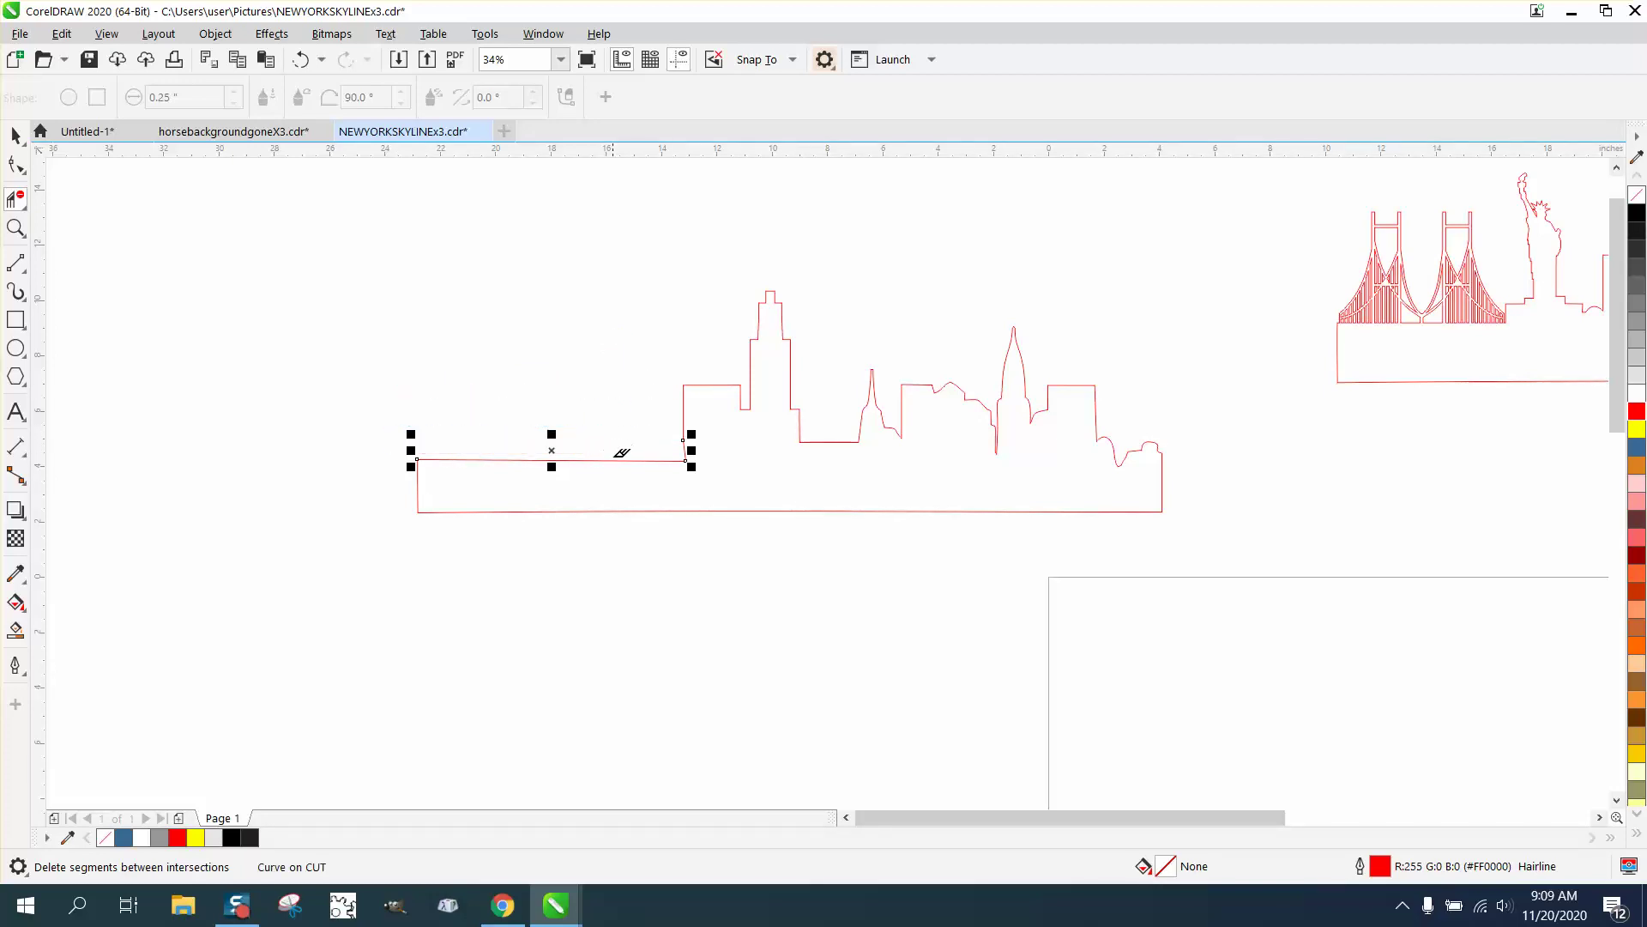
# Smart Fill the trimmed skyline black and move the fill up-left off the outline.
pyautogui.click(15, 135)
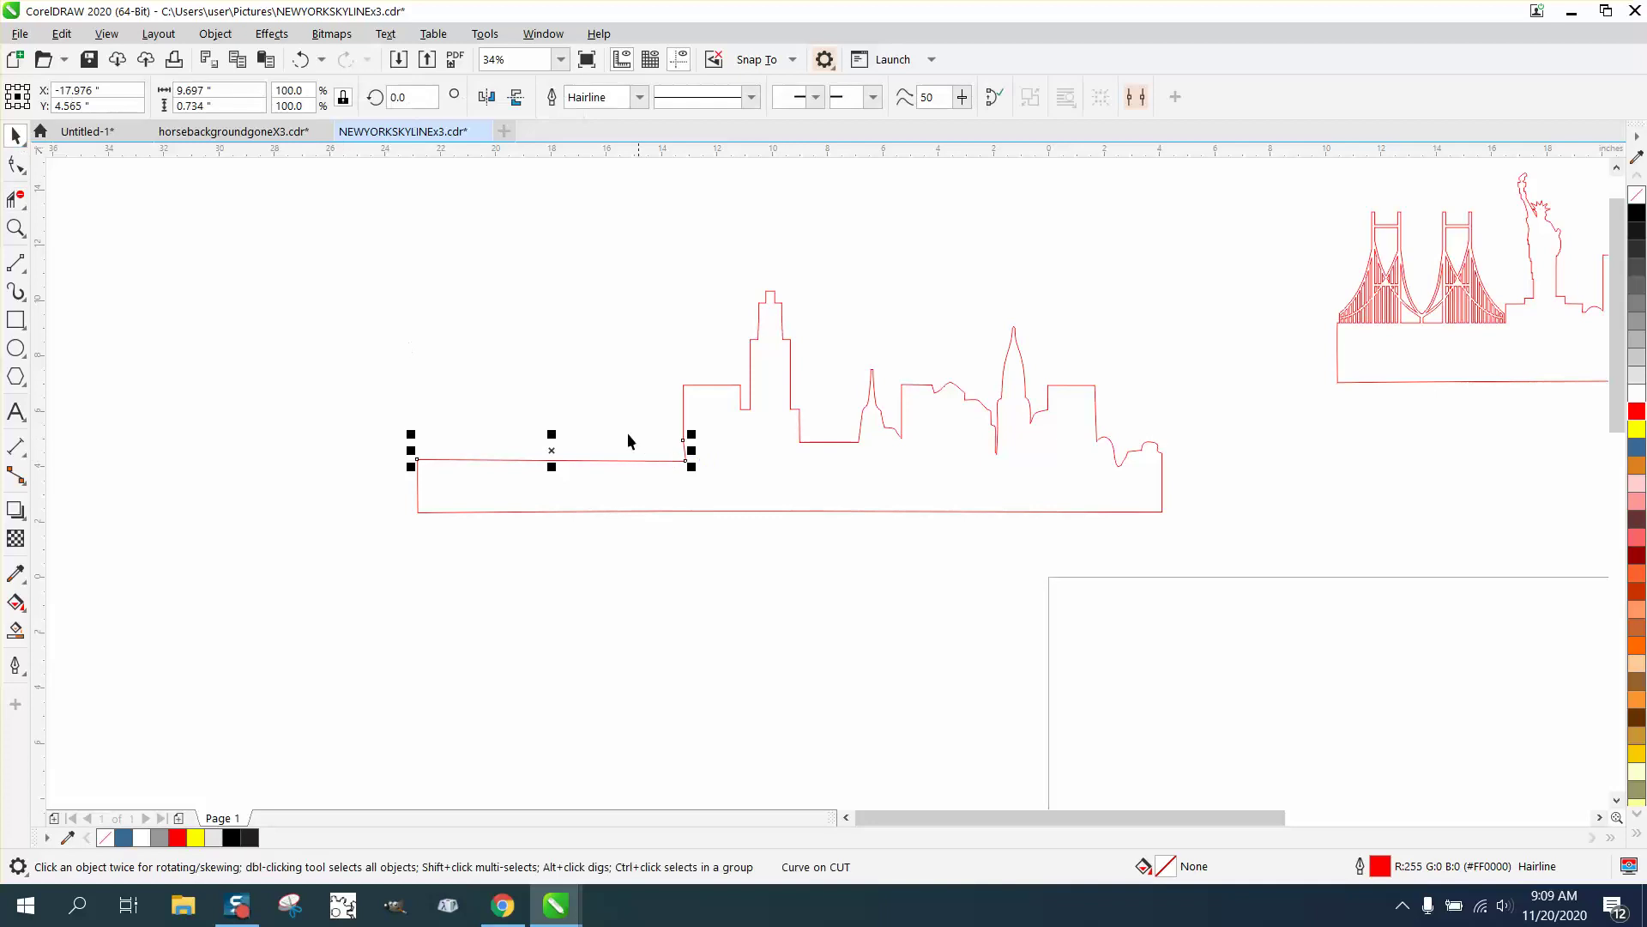
pyautogui.click(607, 453)
pyautogui.click(604, 461)
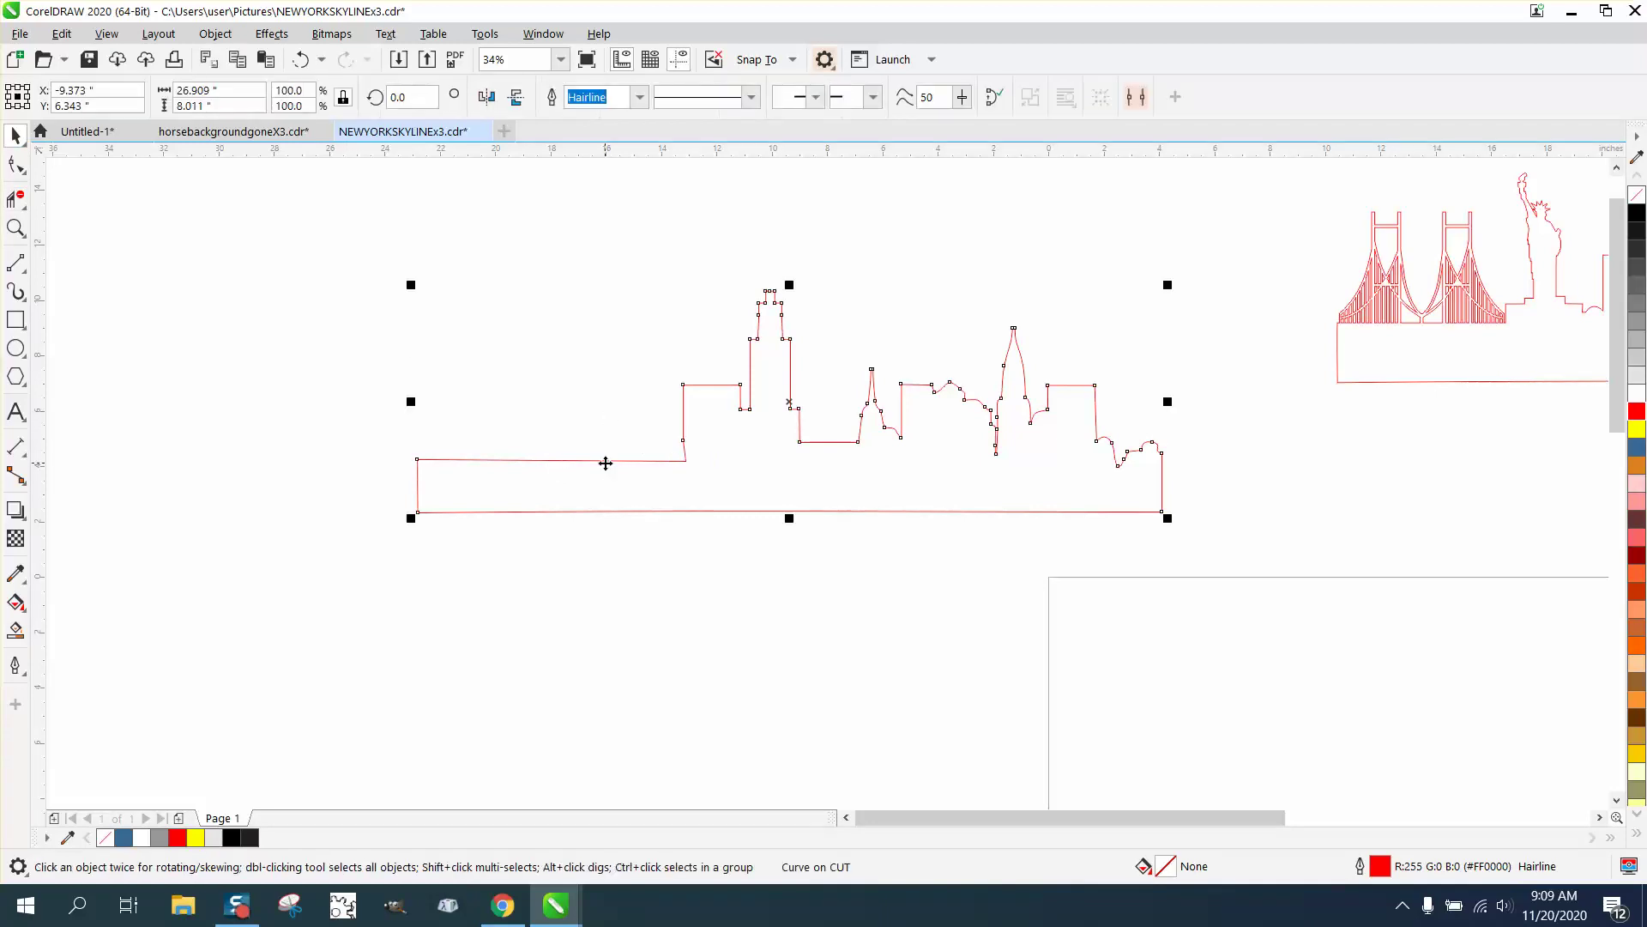
pyautogui.click(16, 630)
pyautogui.click(626, 488)
pyautogui.scroll(-2, 686, 506)
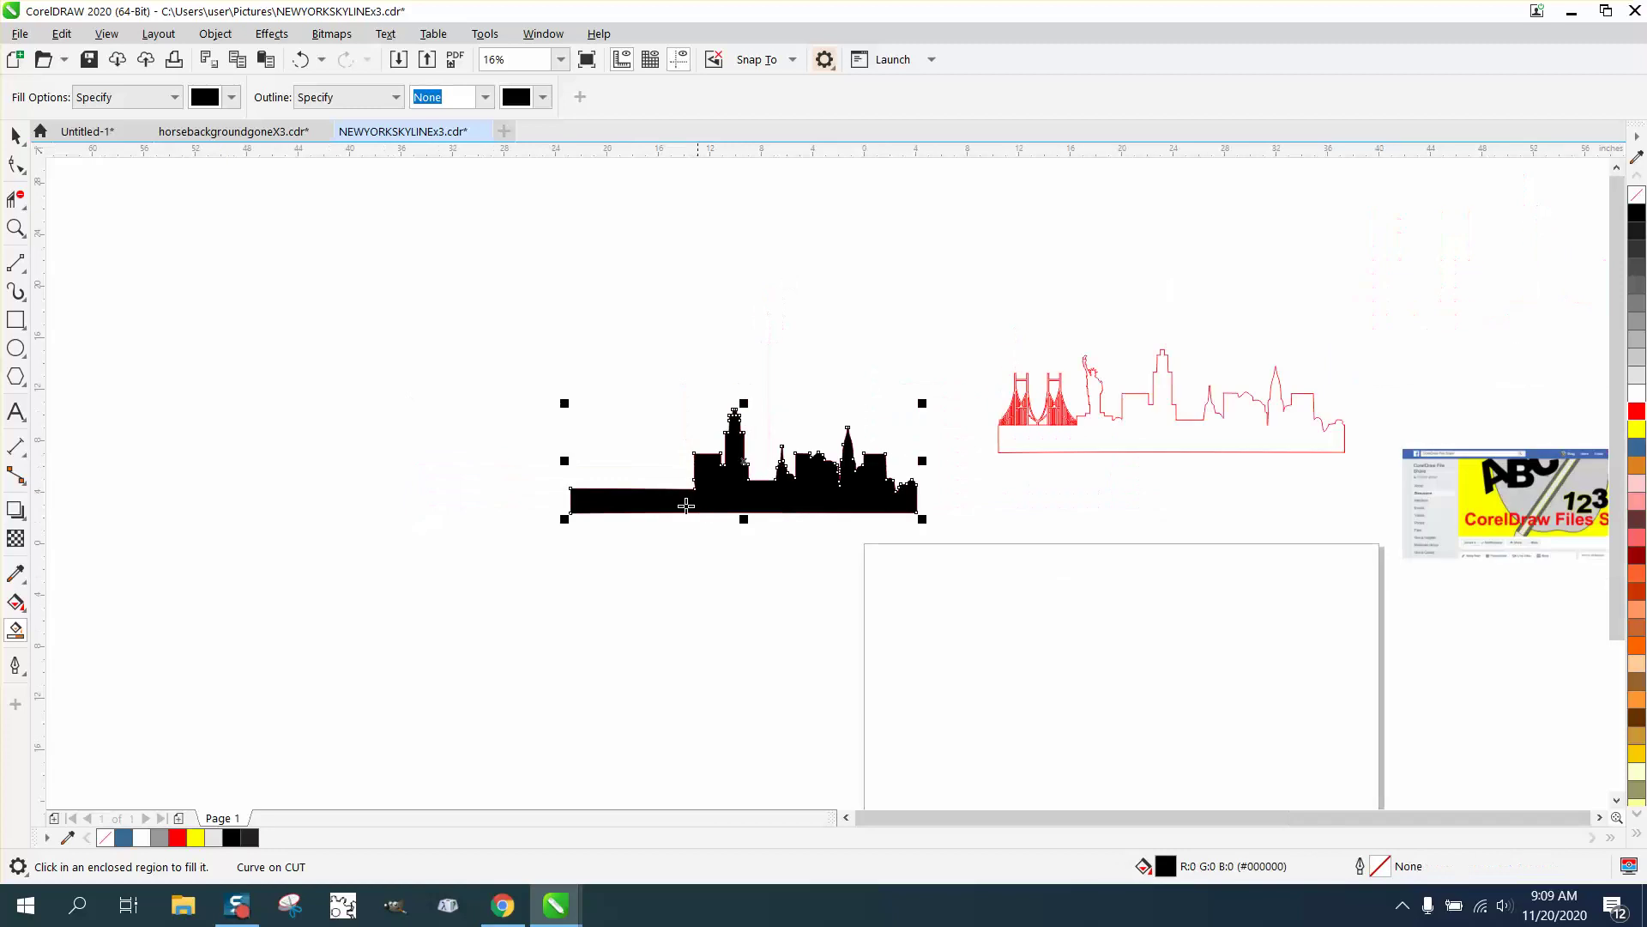
pyautogui.click(16, 136)
pyautogui.moveTo(751, 482); pyautogui.dragTo(492, 346)
# Delete the old red outline and make the silhouette an unfilled red outline.
pyautogui.moveTo(526, 416); pyautogui.dragTo(932, 538)
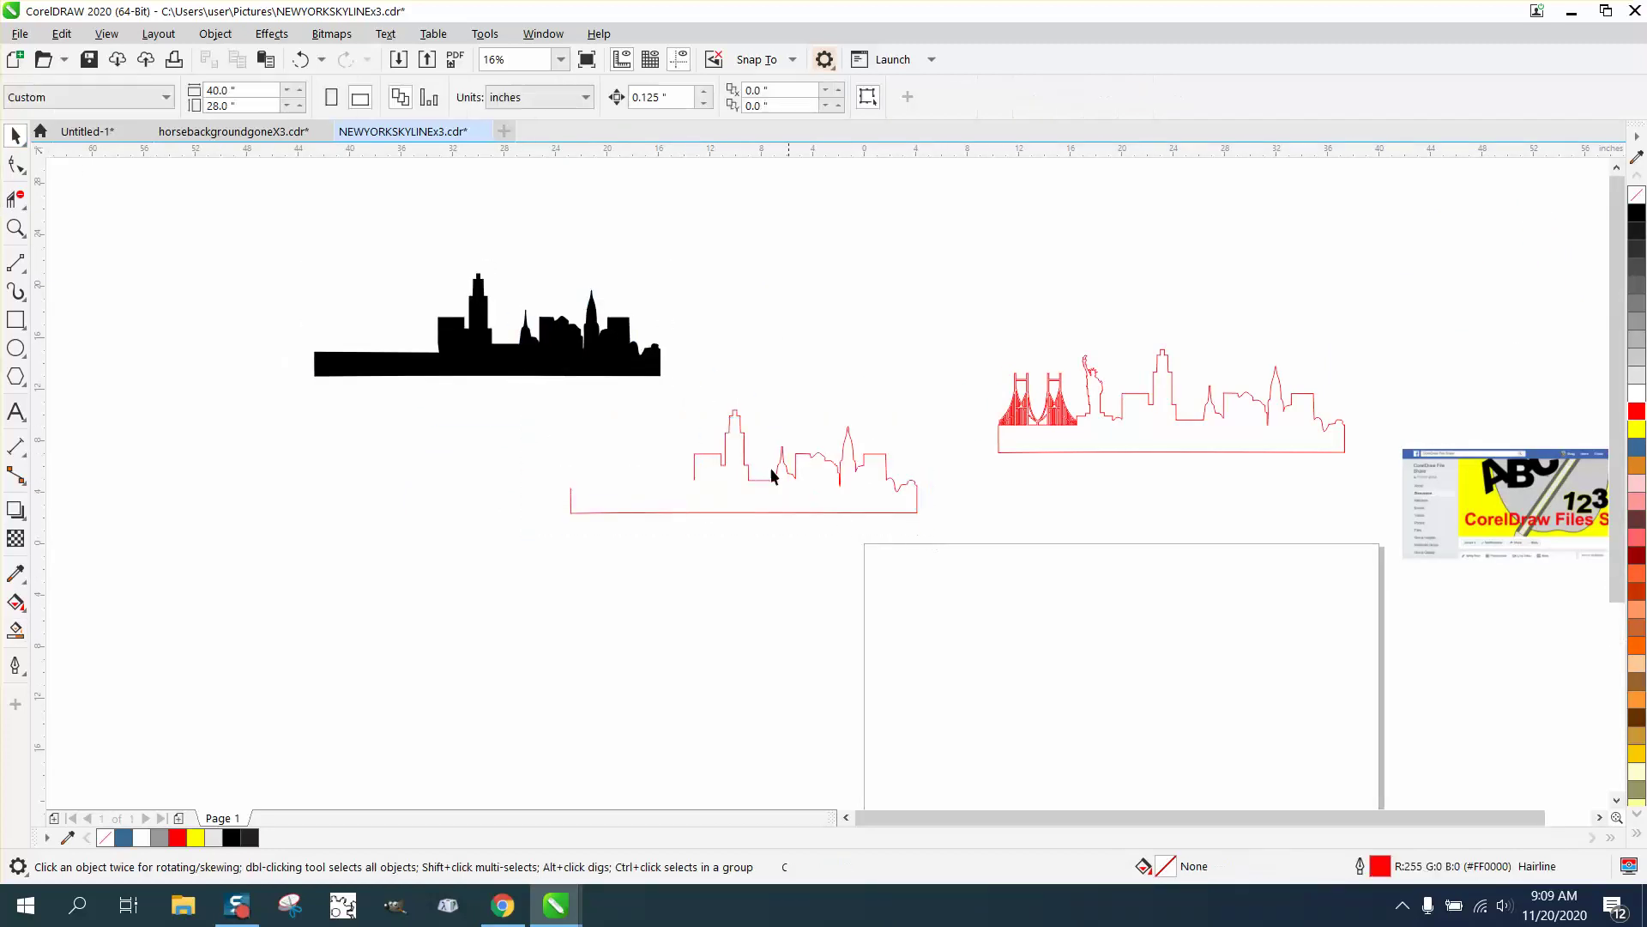
pyautogui.click(734, 429)
pyautogui.press('Delete')
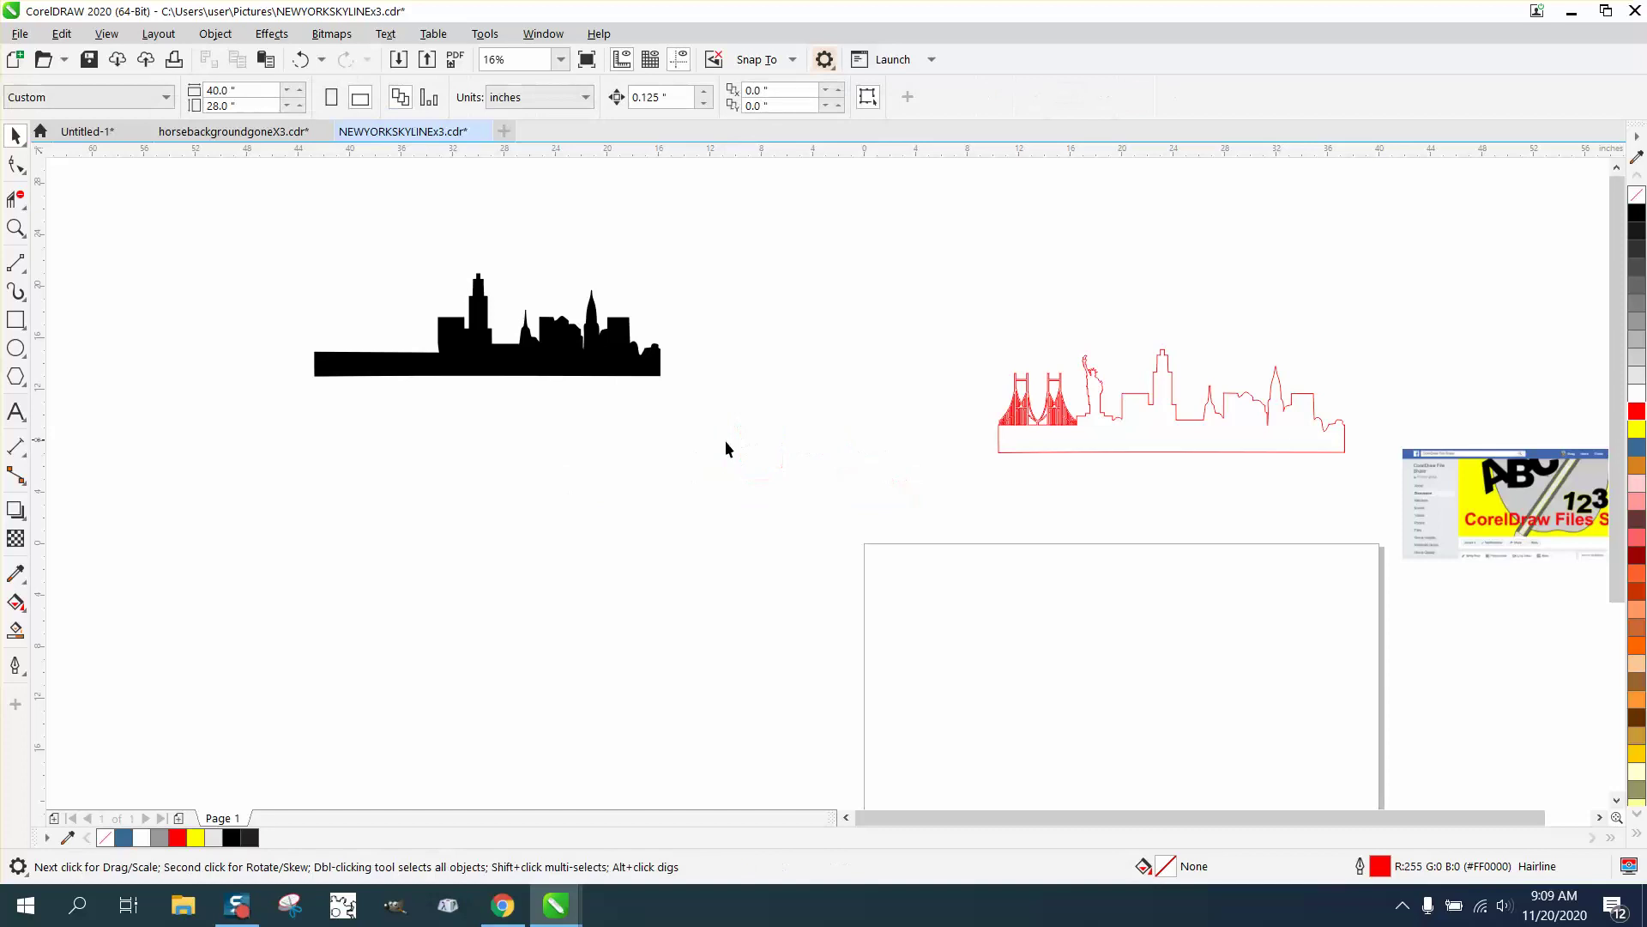
pyautogui.click(546, 372)
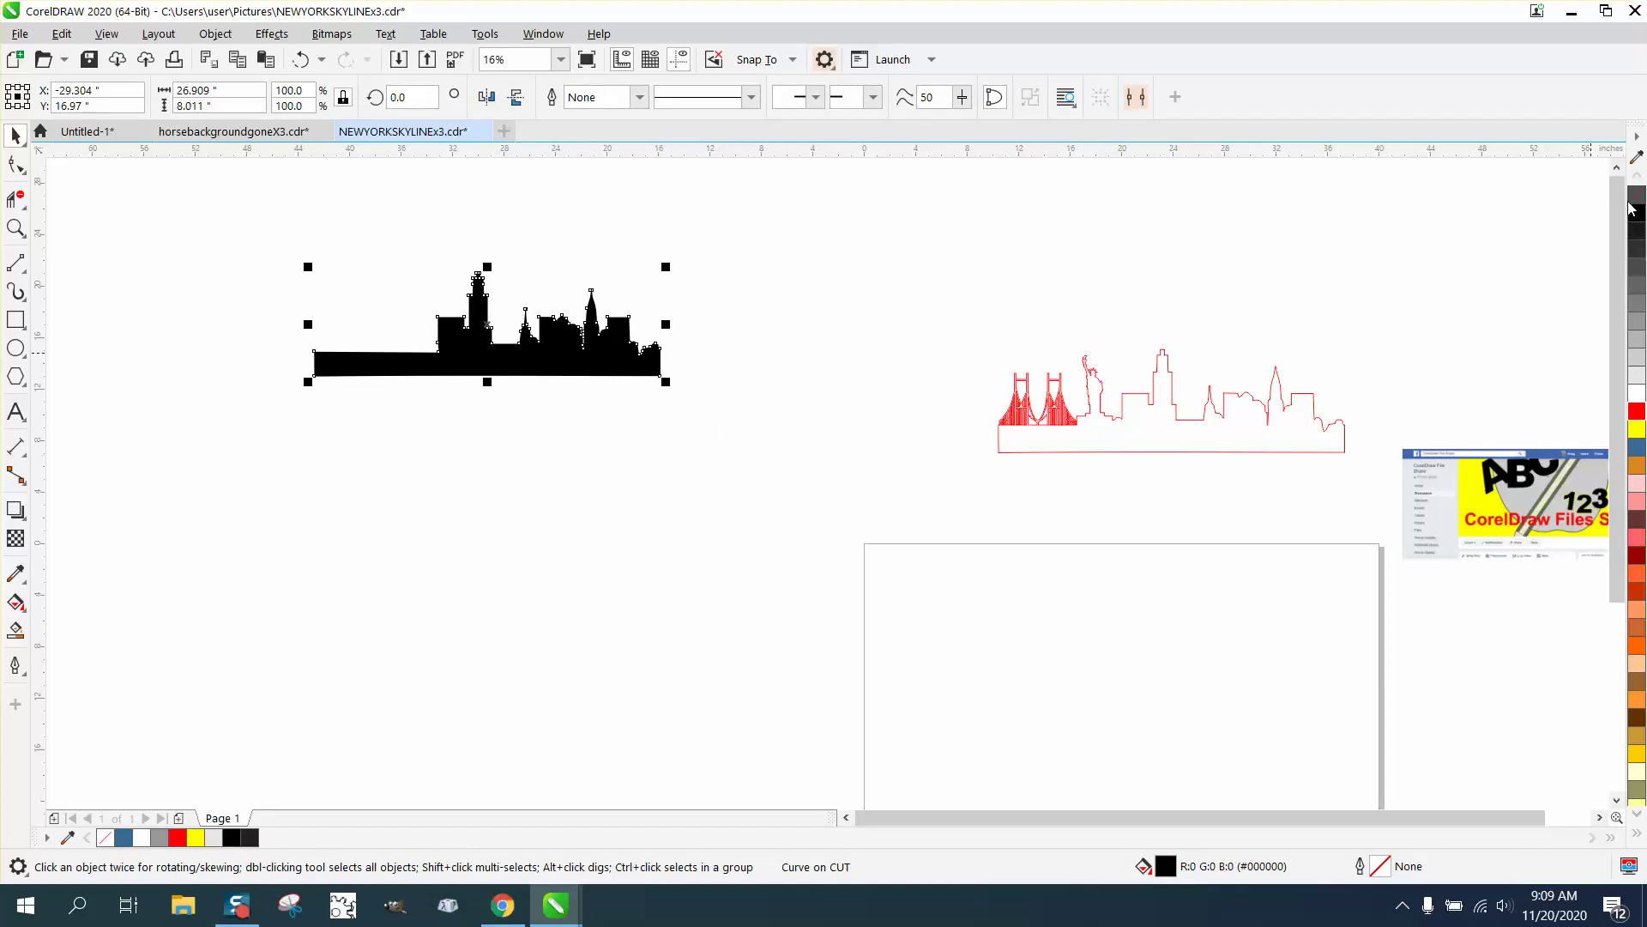
pyautogui.click(1637, 195)
pyautogui.rightClick(1637, 414)
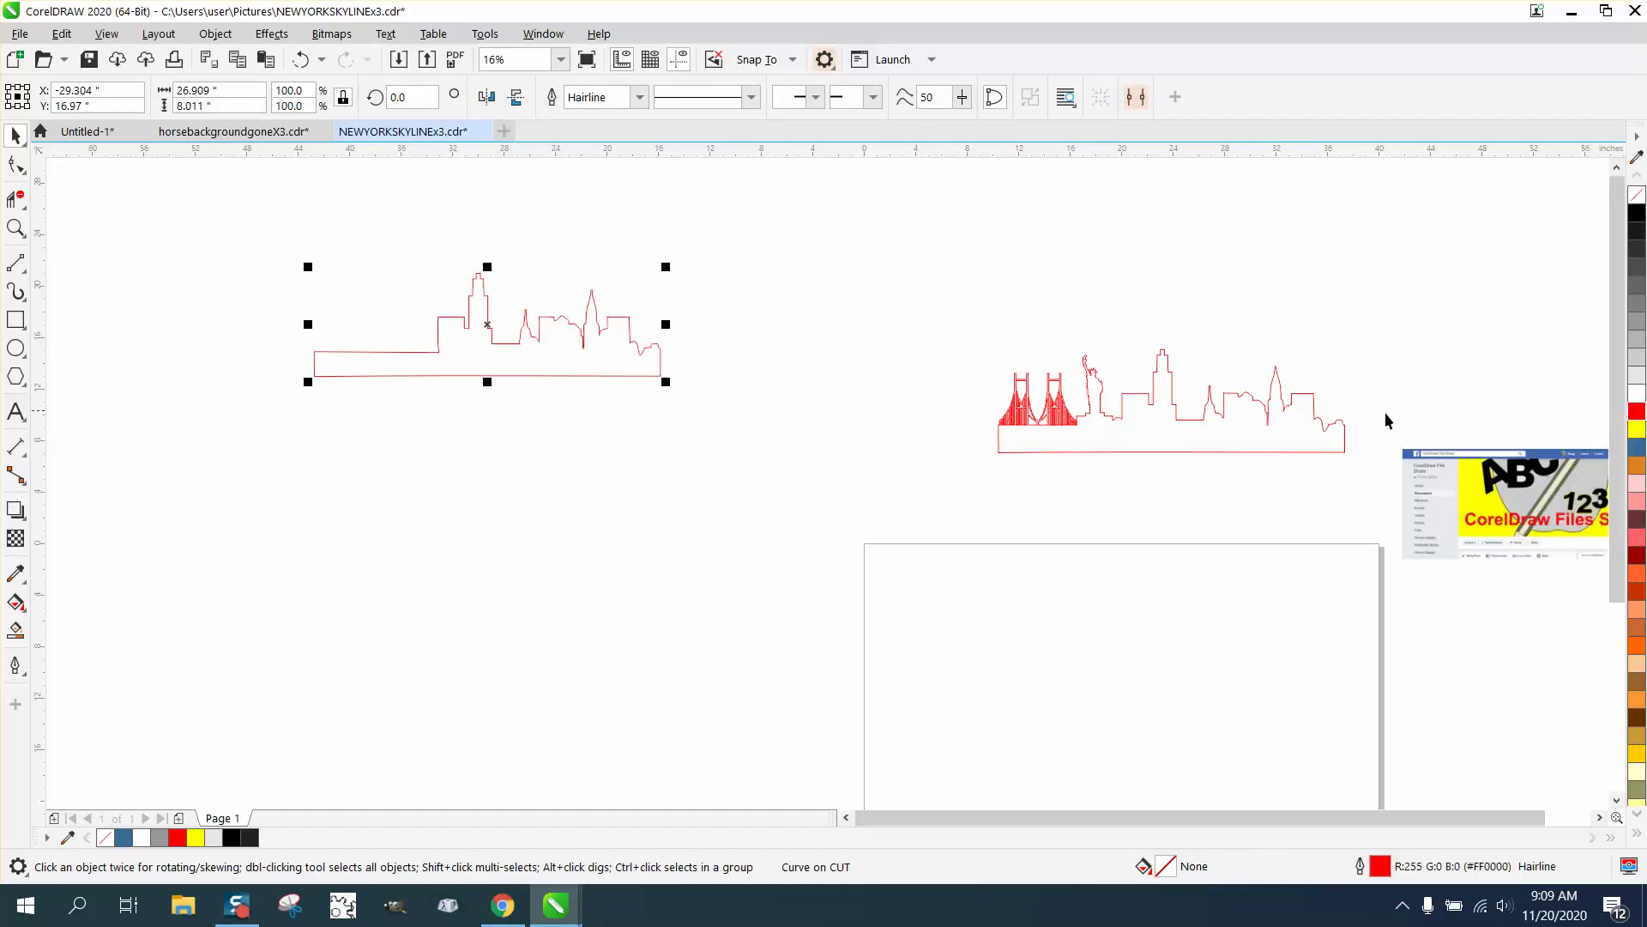
# Delete the stray node at the base step of the left skyline.
pyautogui.click(15, 228)
pyautogui.moveTo(423, 250); pyautogui.dragTo(771, 404)
pyautogui.rightClick(771, 404)
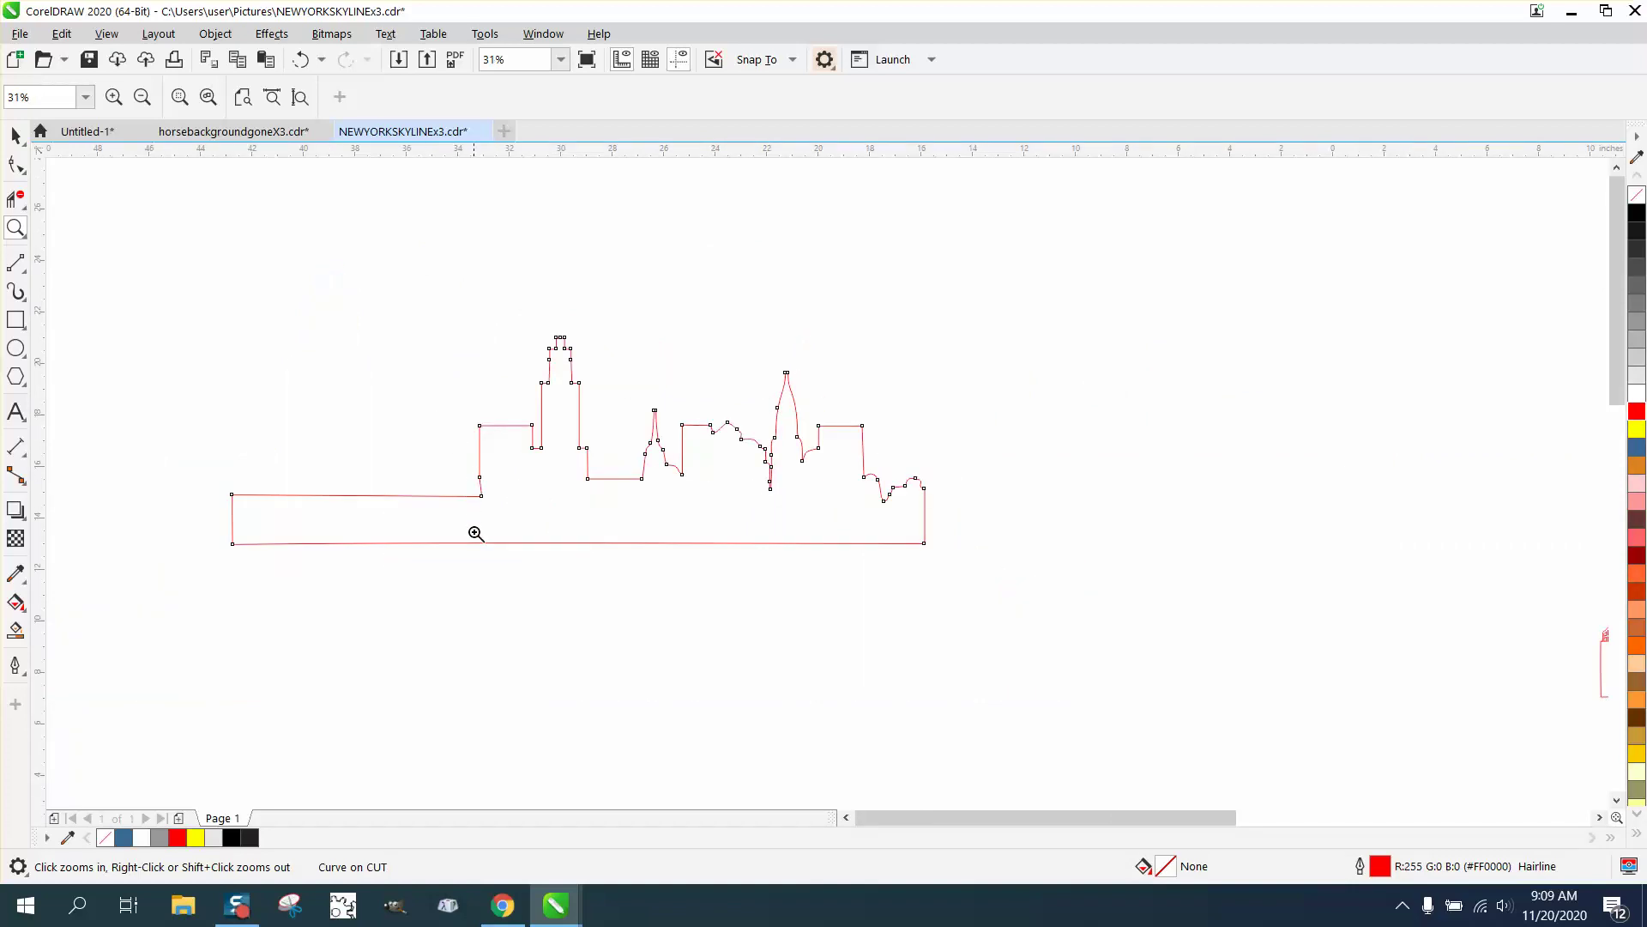
pyautogui.click(16, 164)
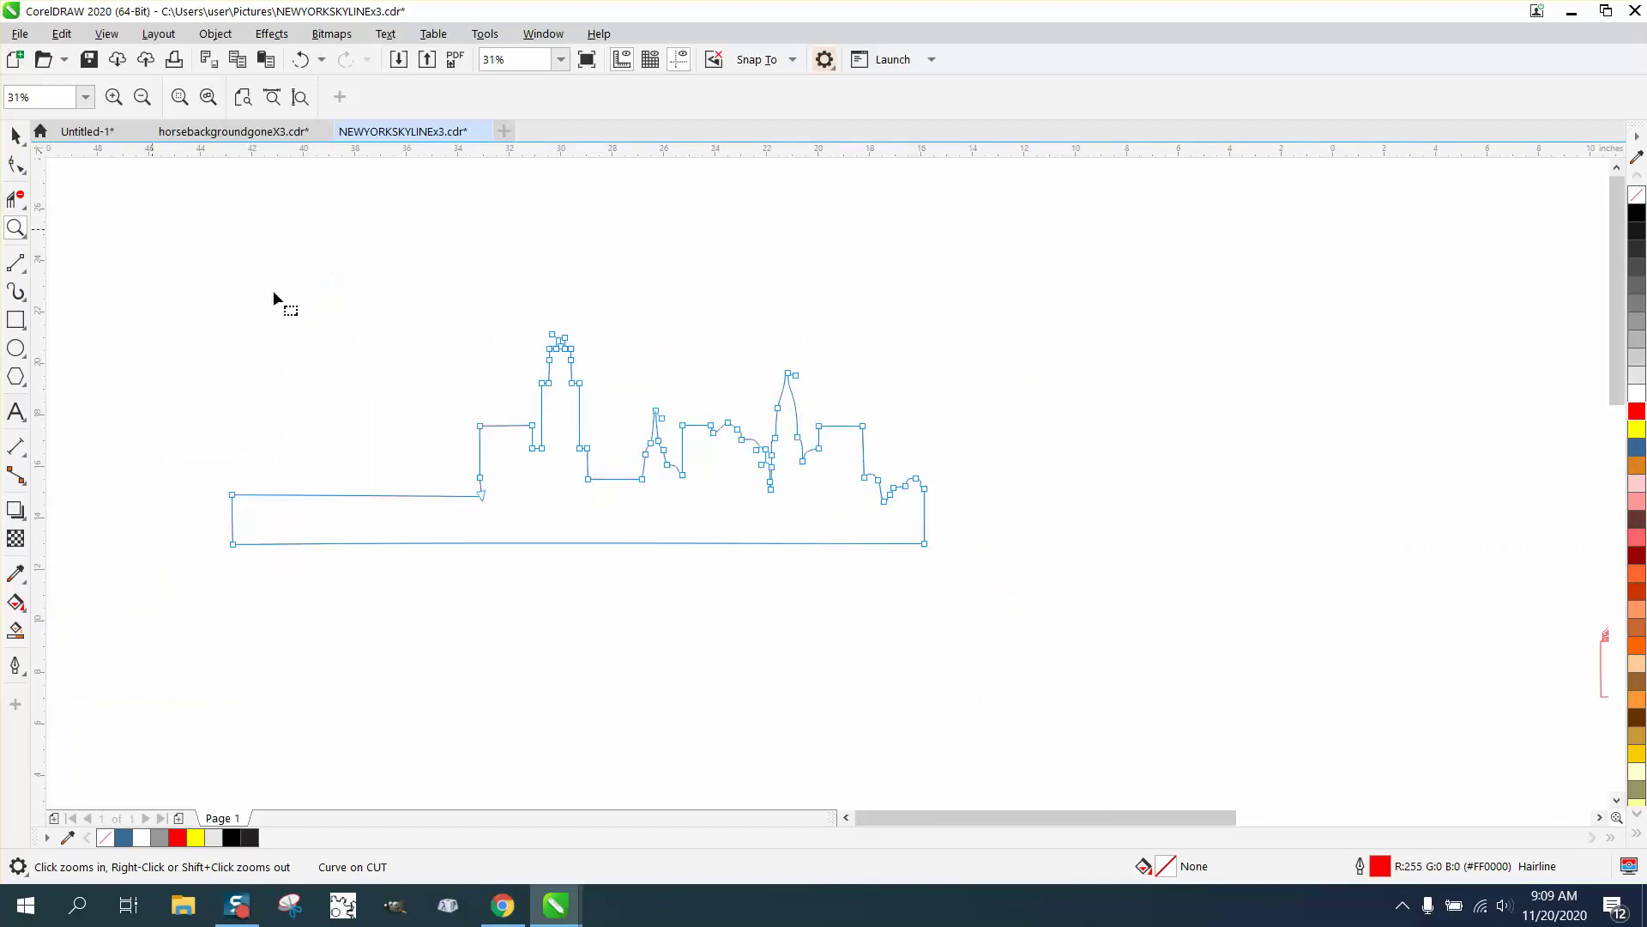
pyautogui.moveTo(498, 482); pyautogui.dragTo(499, 483)
pyautogui.press('Delete')
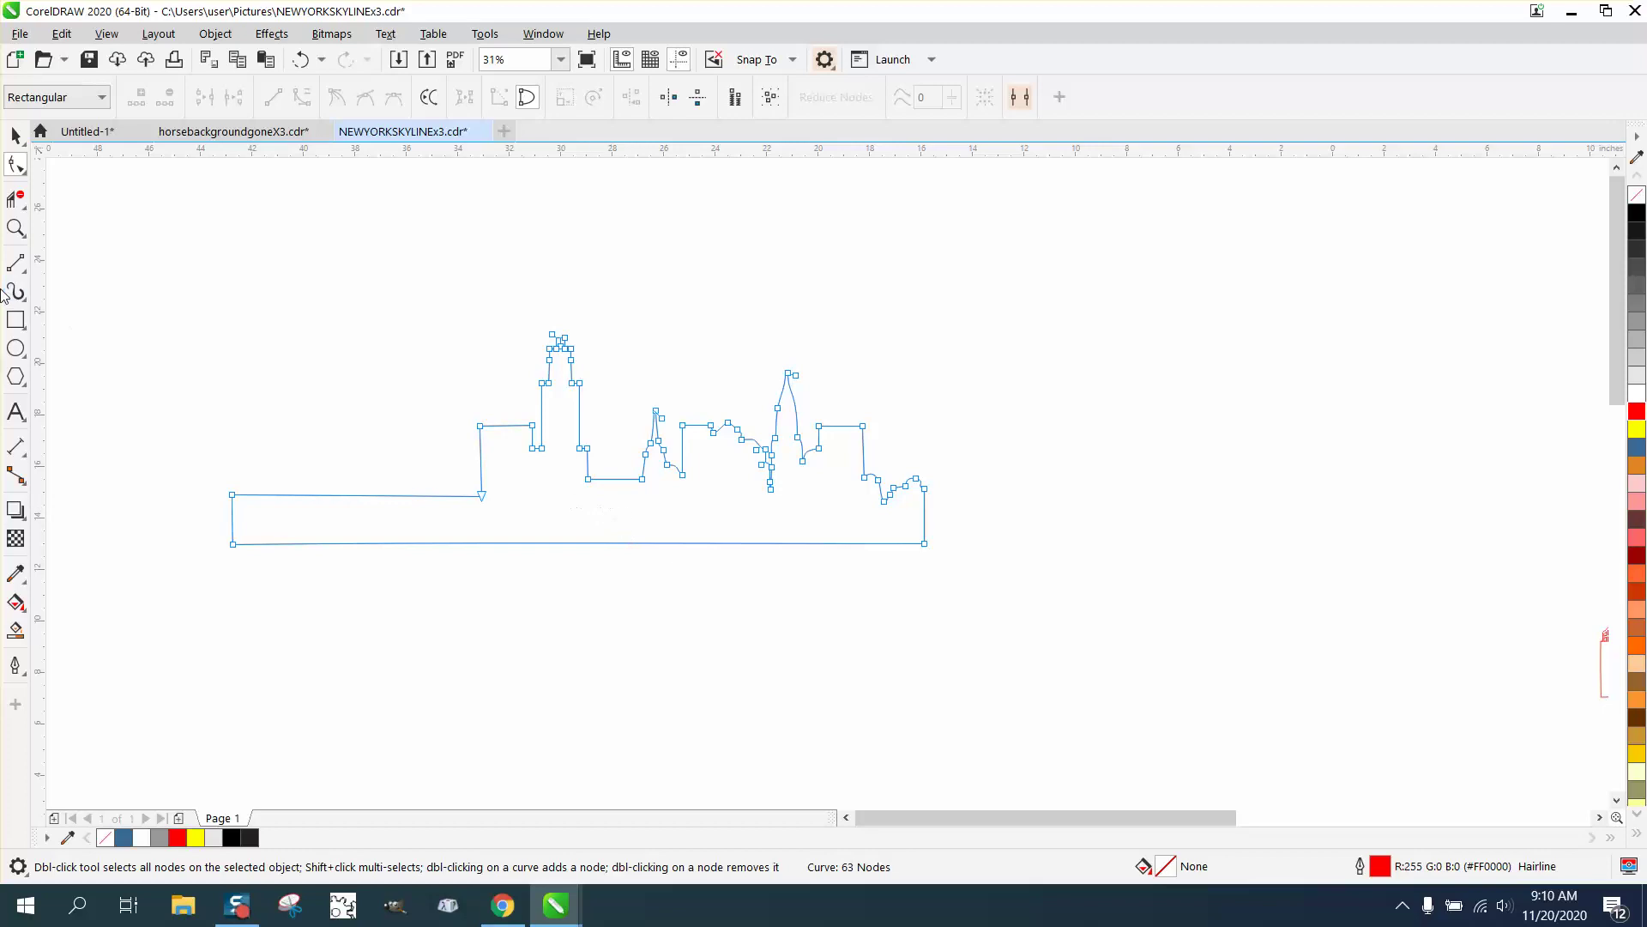
# Close the tower's bottom with a two-point line and Smart Fill the tower black.
pyautogui.click(23, 269)
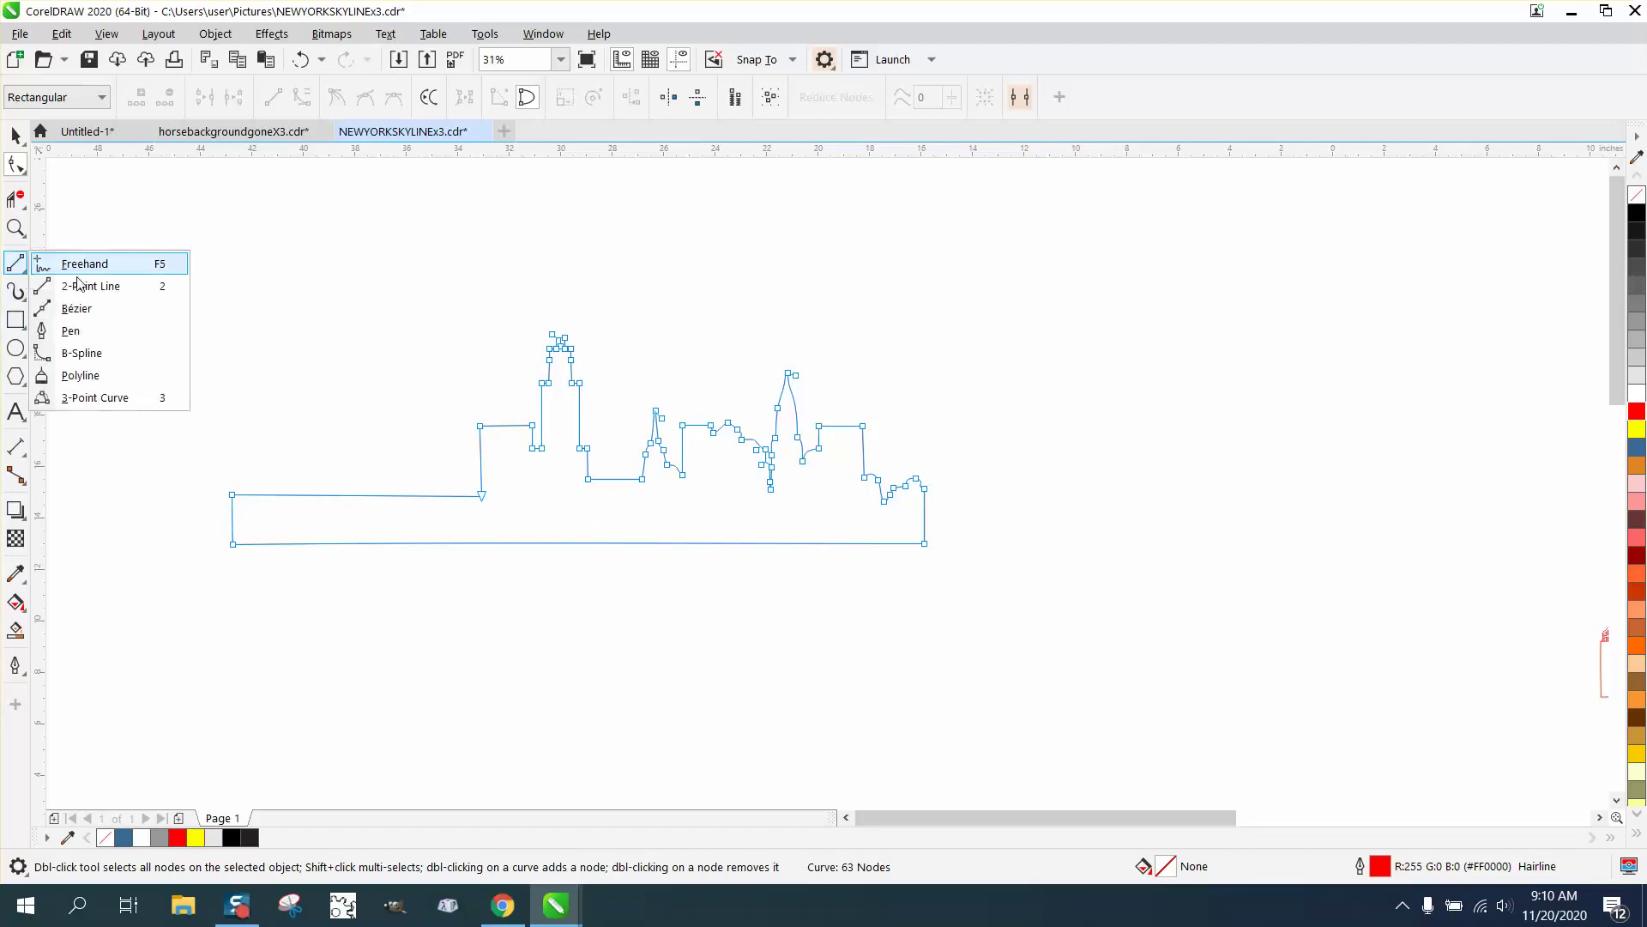
pyautogui.click(109, 285)
pyautogui.moveTo(481, 495); pyautogui.dragTo(595, 496)
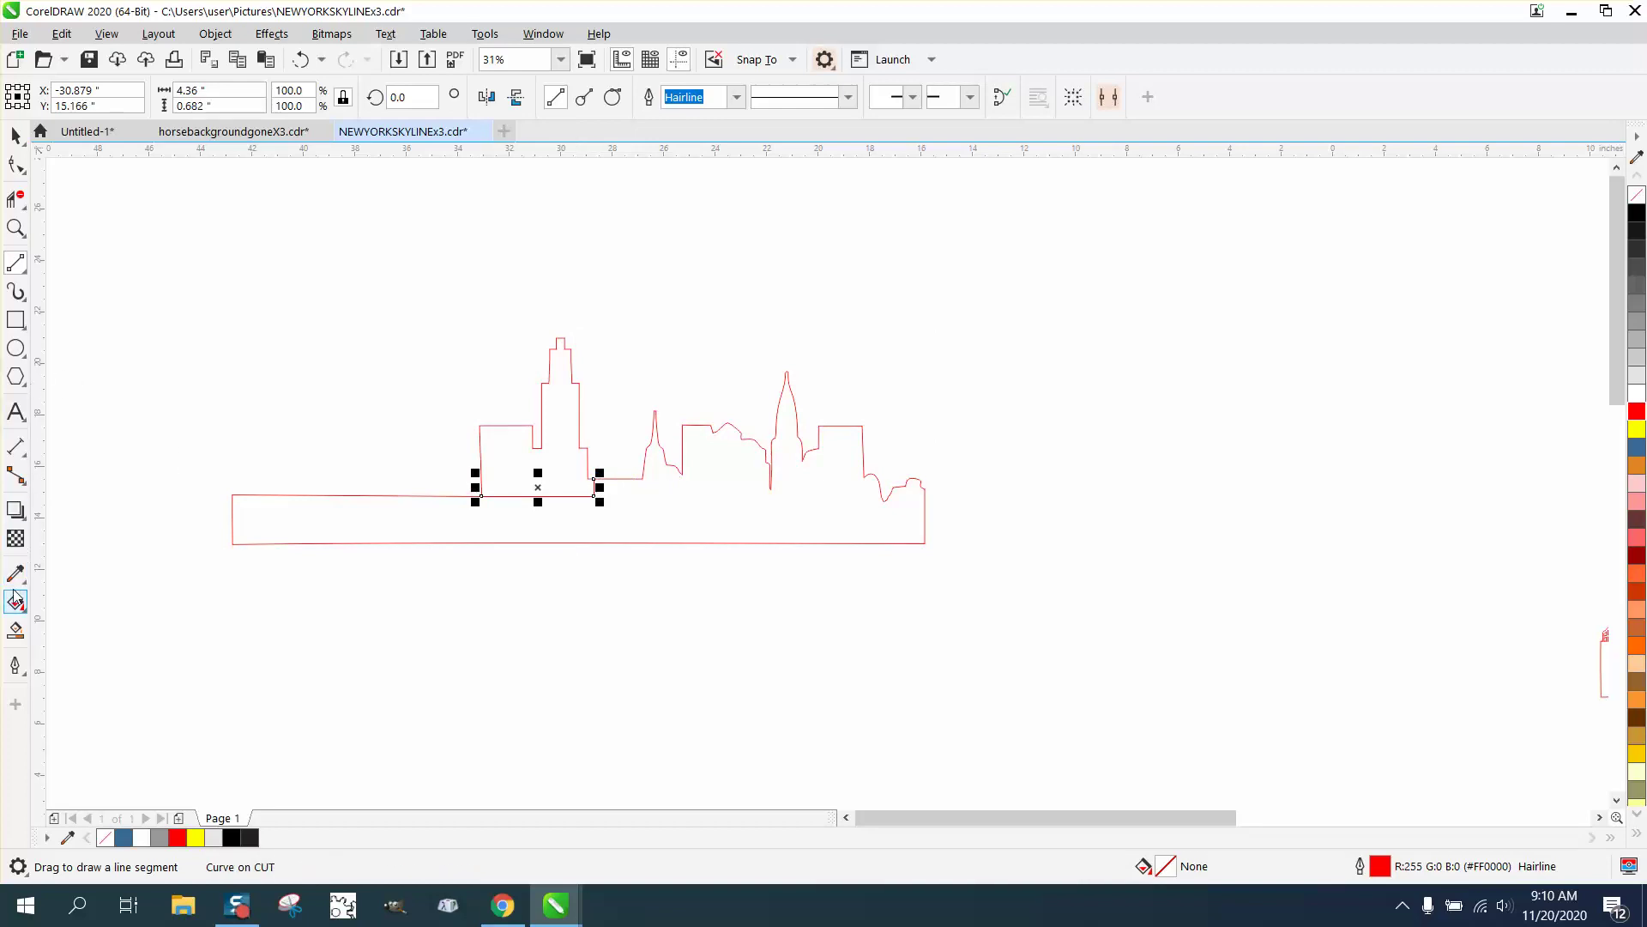
pyautogui.click(15, 631)
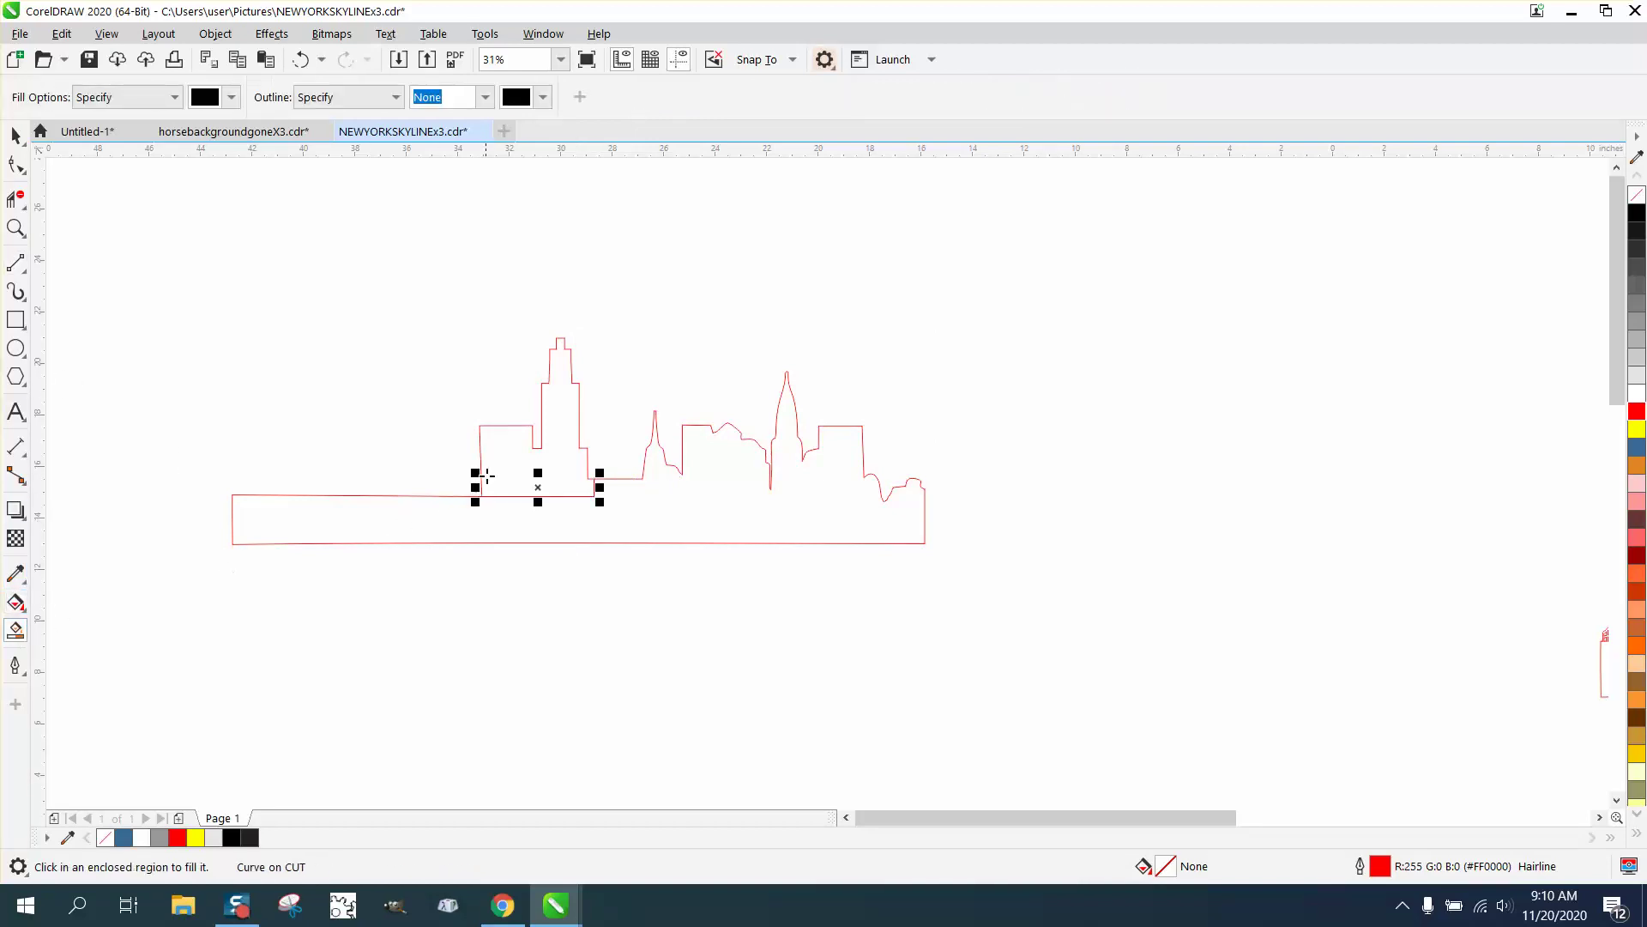
pyautogui.click(489, 474)
# Move the black tower to the skyline's left end, mirror it horizontally, and lower it onto the base.
pyautogui.click(16, 135)
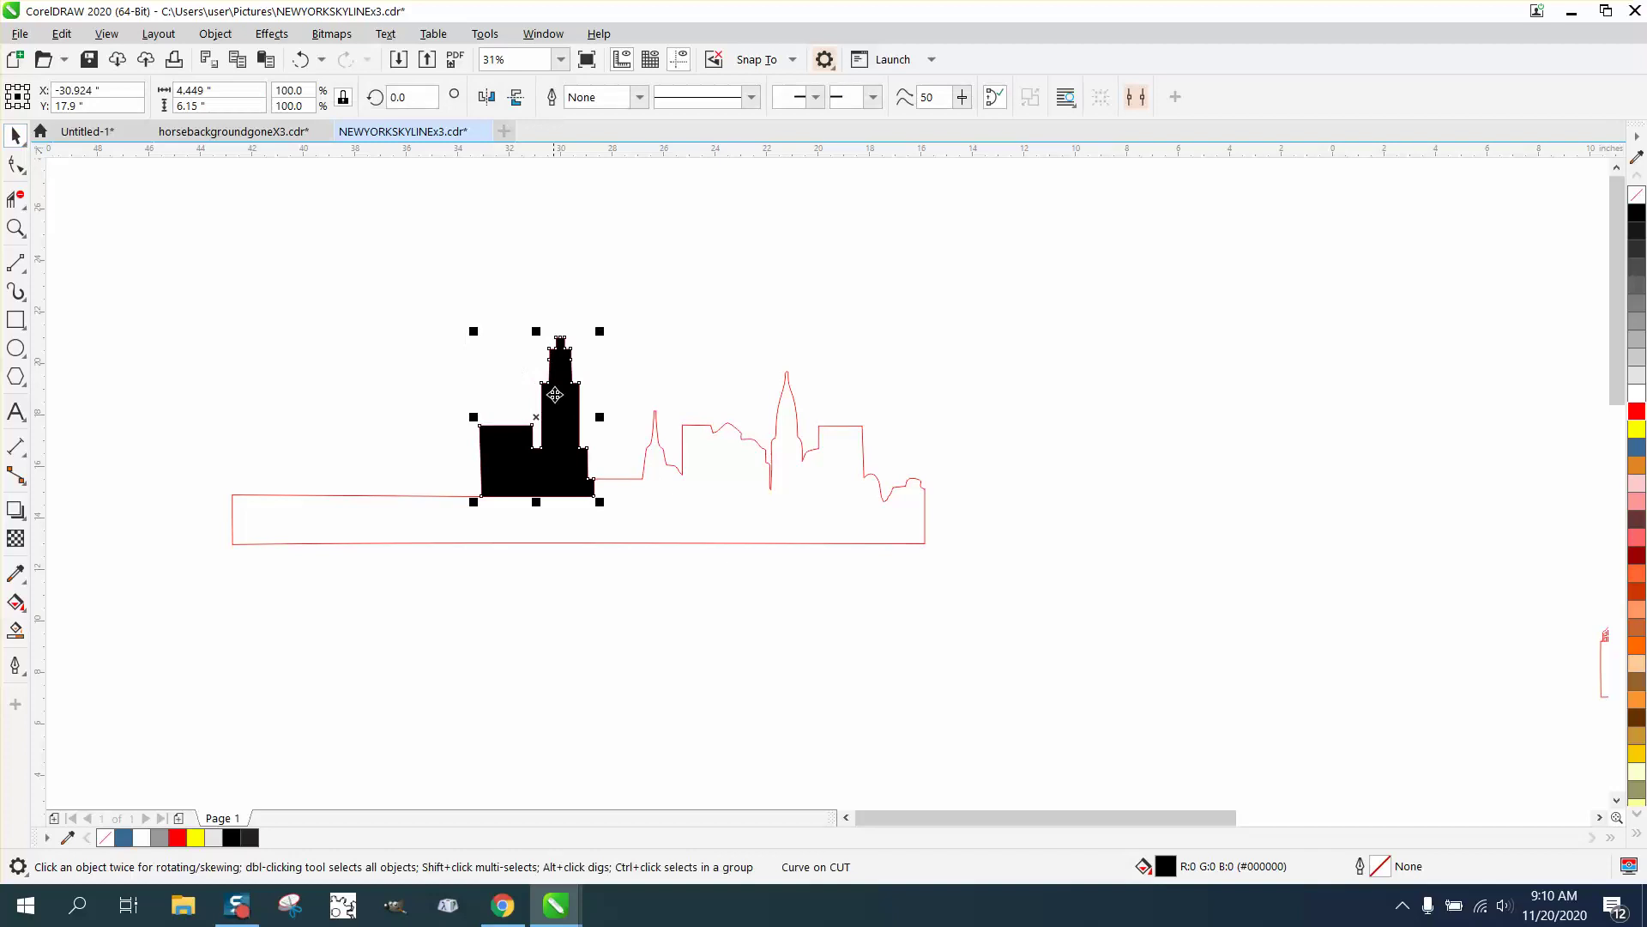
pyautogui.moveTo(554, 410); pyautogui.dragTo(314, 415)
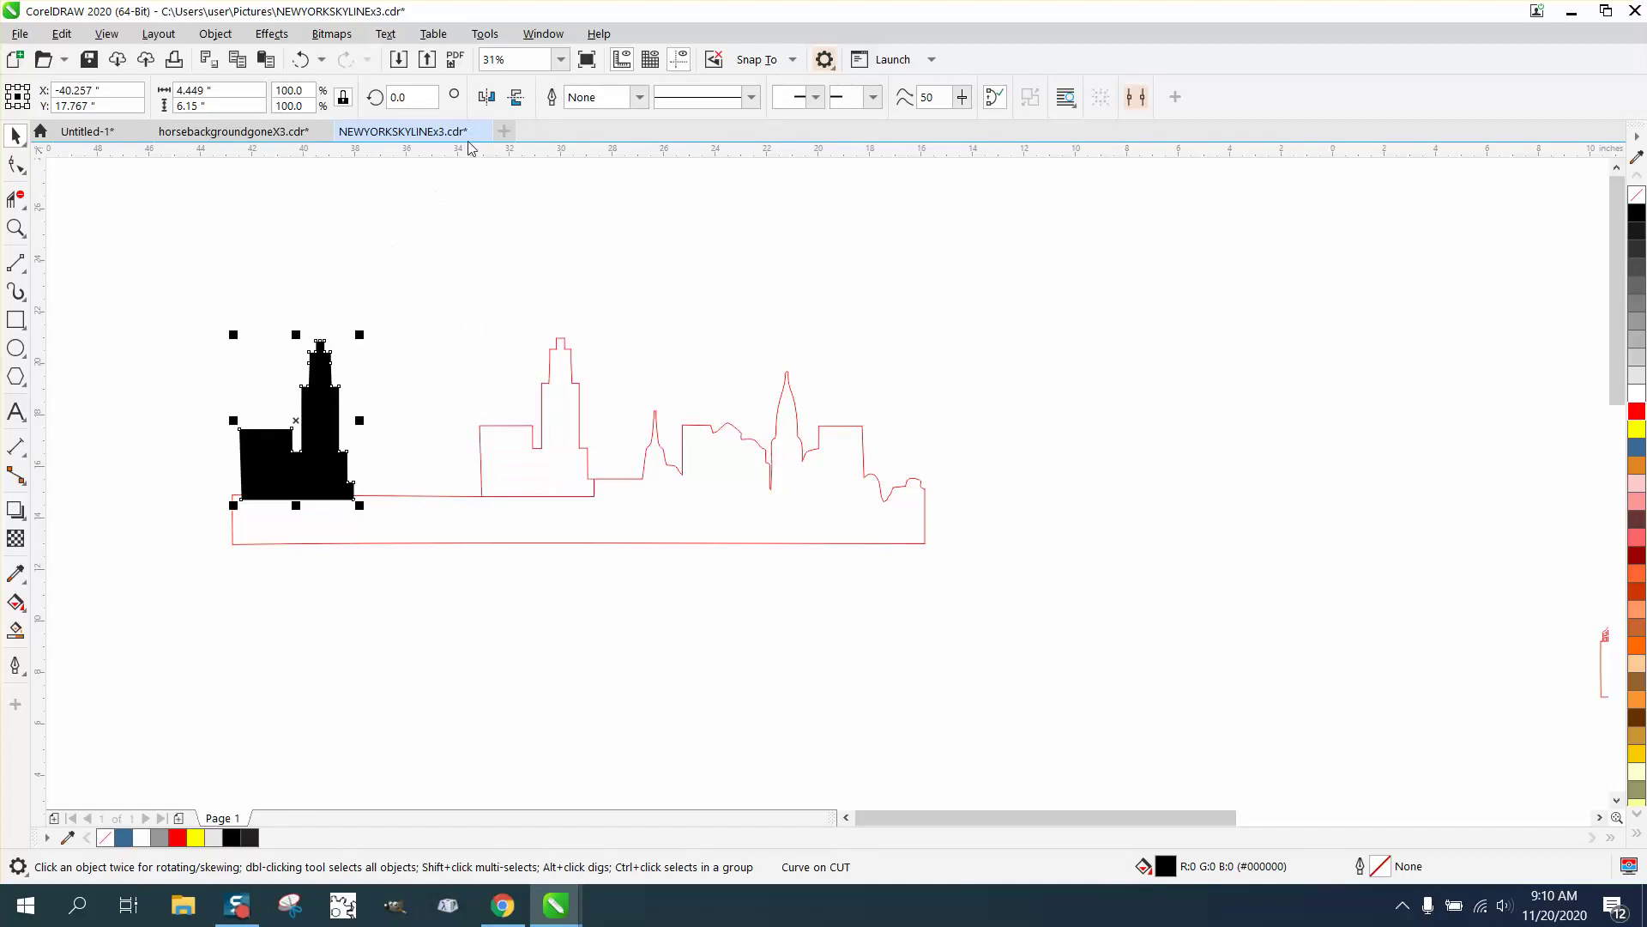
pyautogui.click(487, 98)
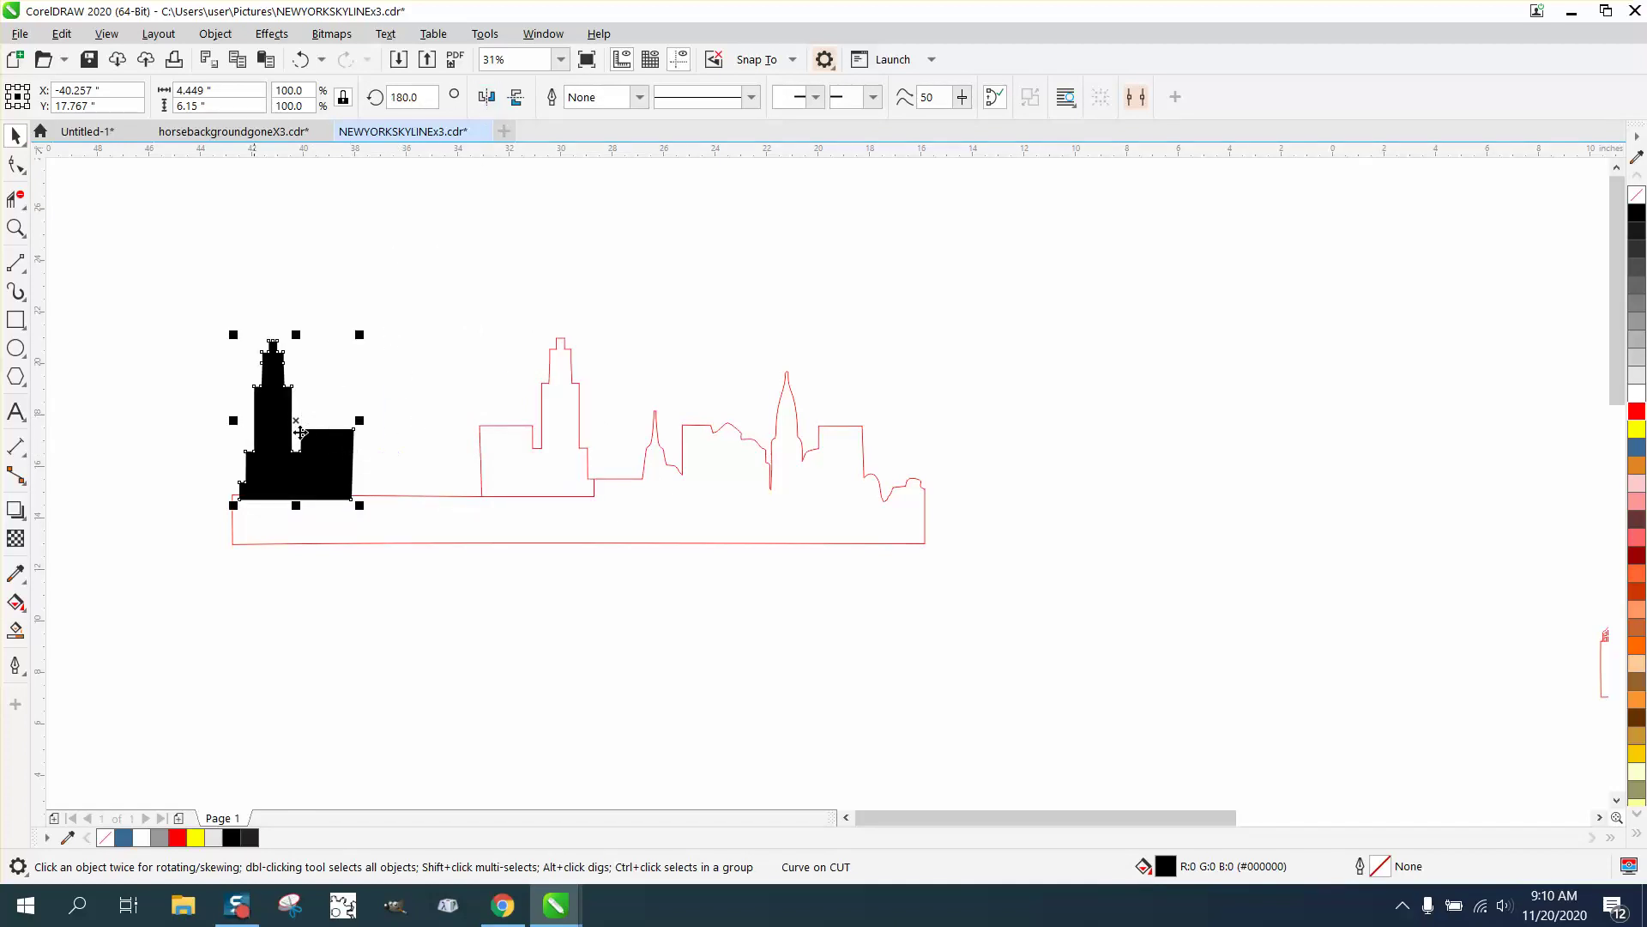
pyautogui.moveTo(318, 449); pyautogui.dragTo(318, 462)
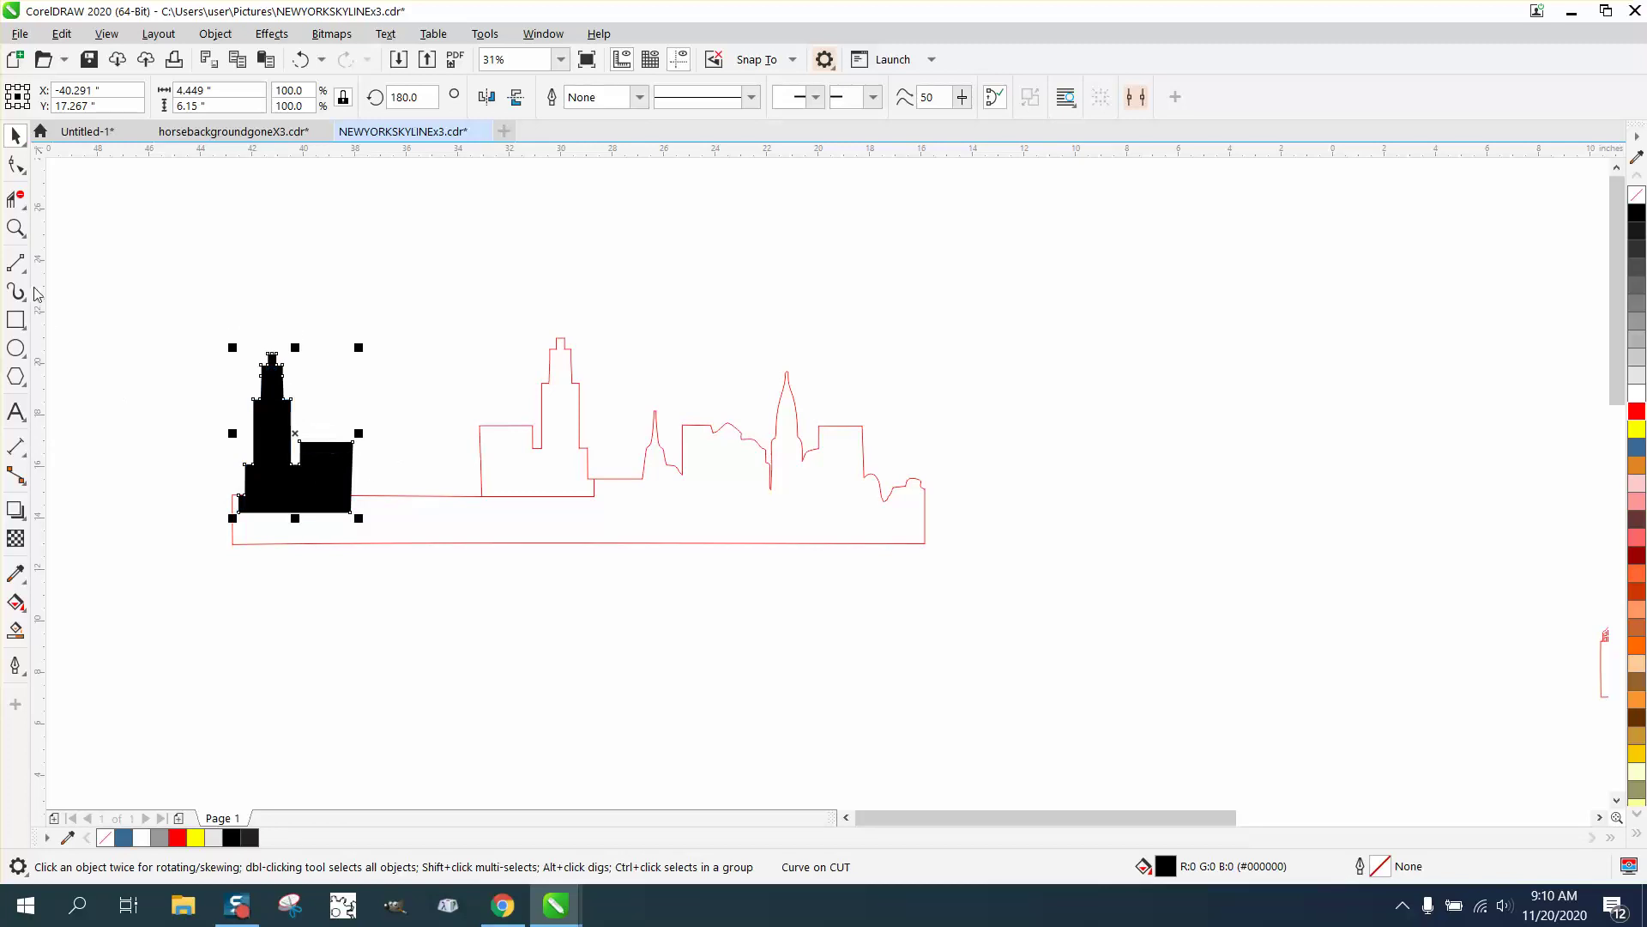
pyautogui.click(16, 228)
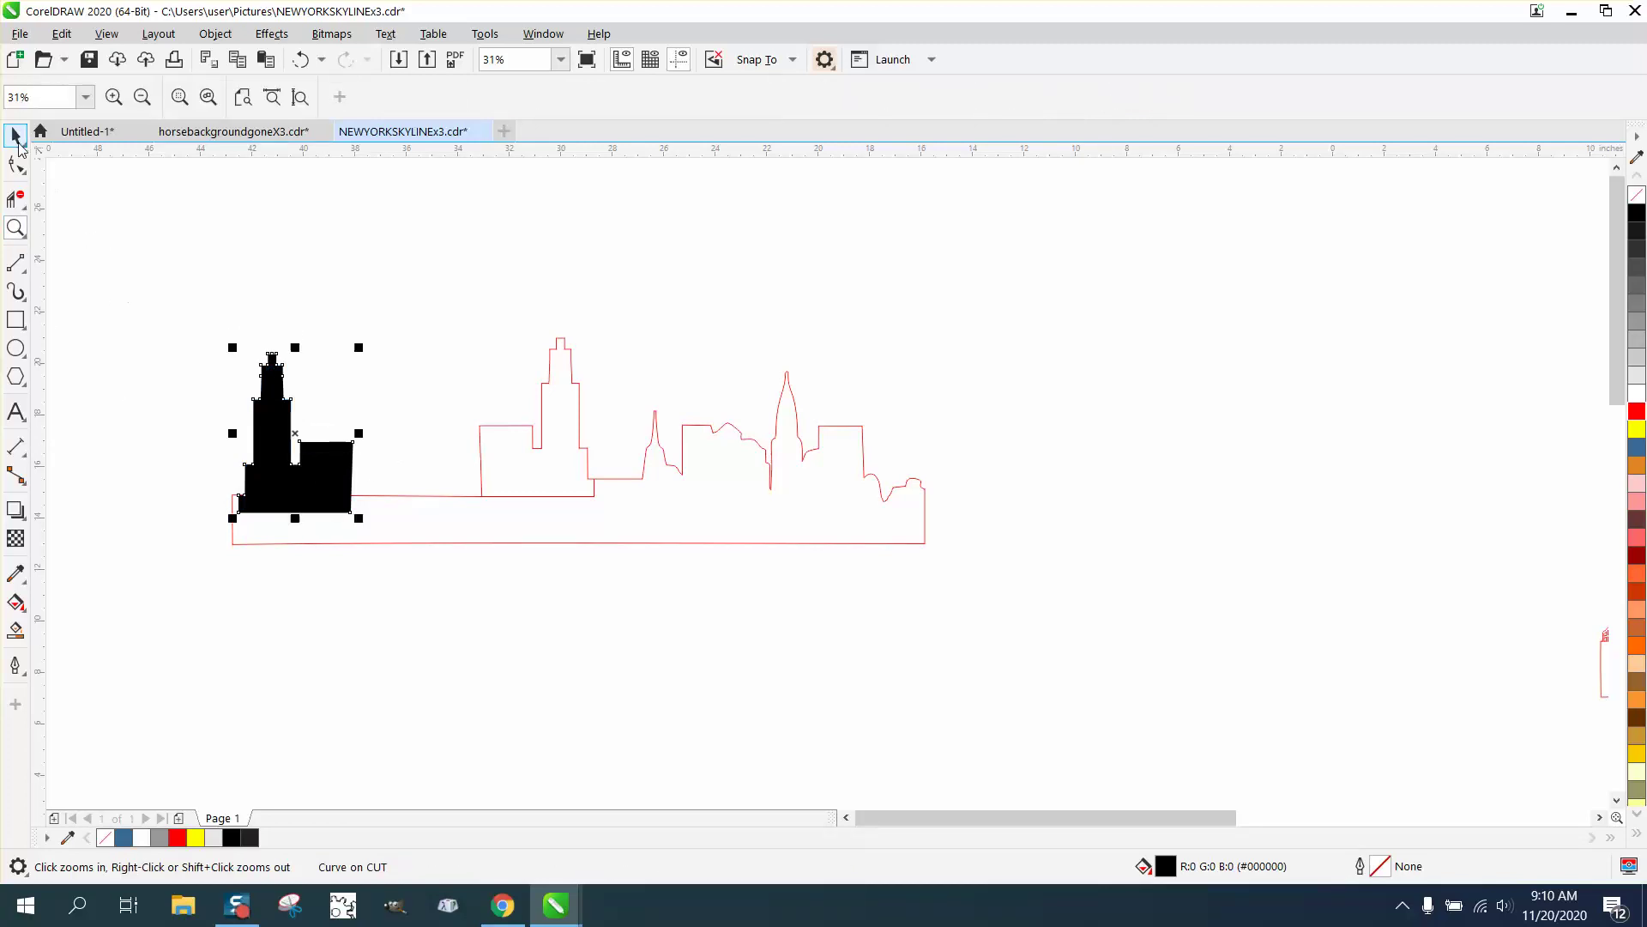
# Turn the mirrored building into an unfilled red outline.
pyautogui.click(16, 135)
pyautogui.click(1639, 200)
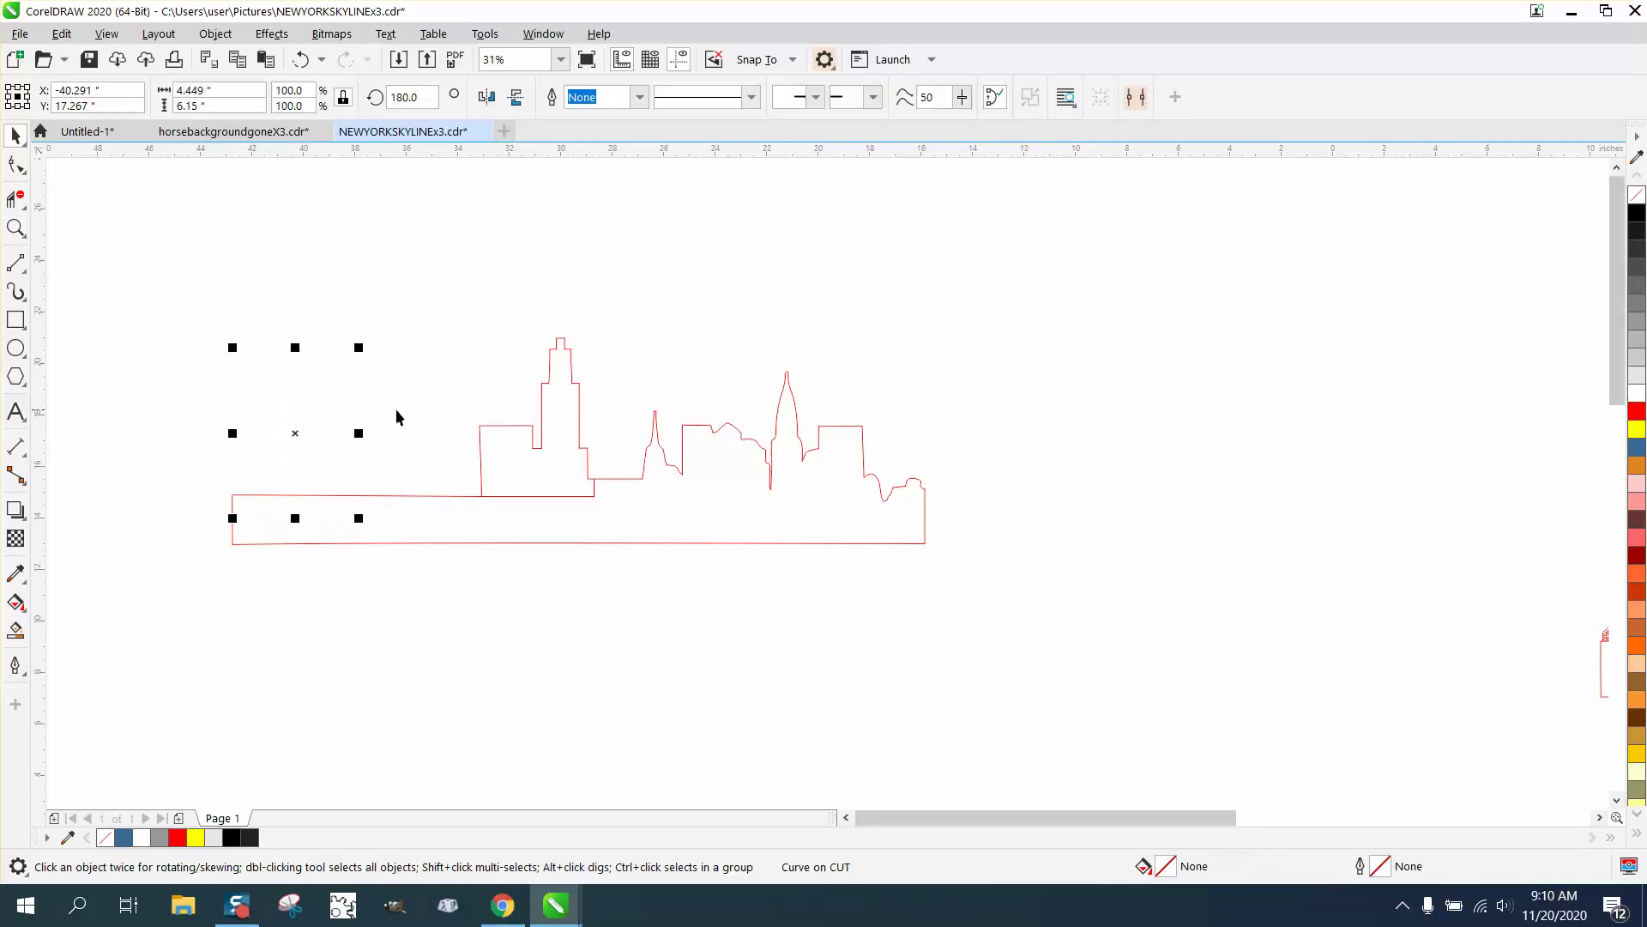
pyautogui.rightClick(1635, 412)
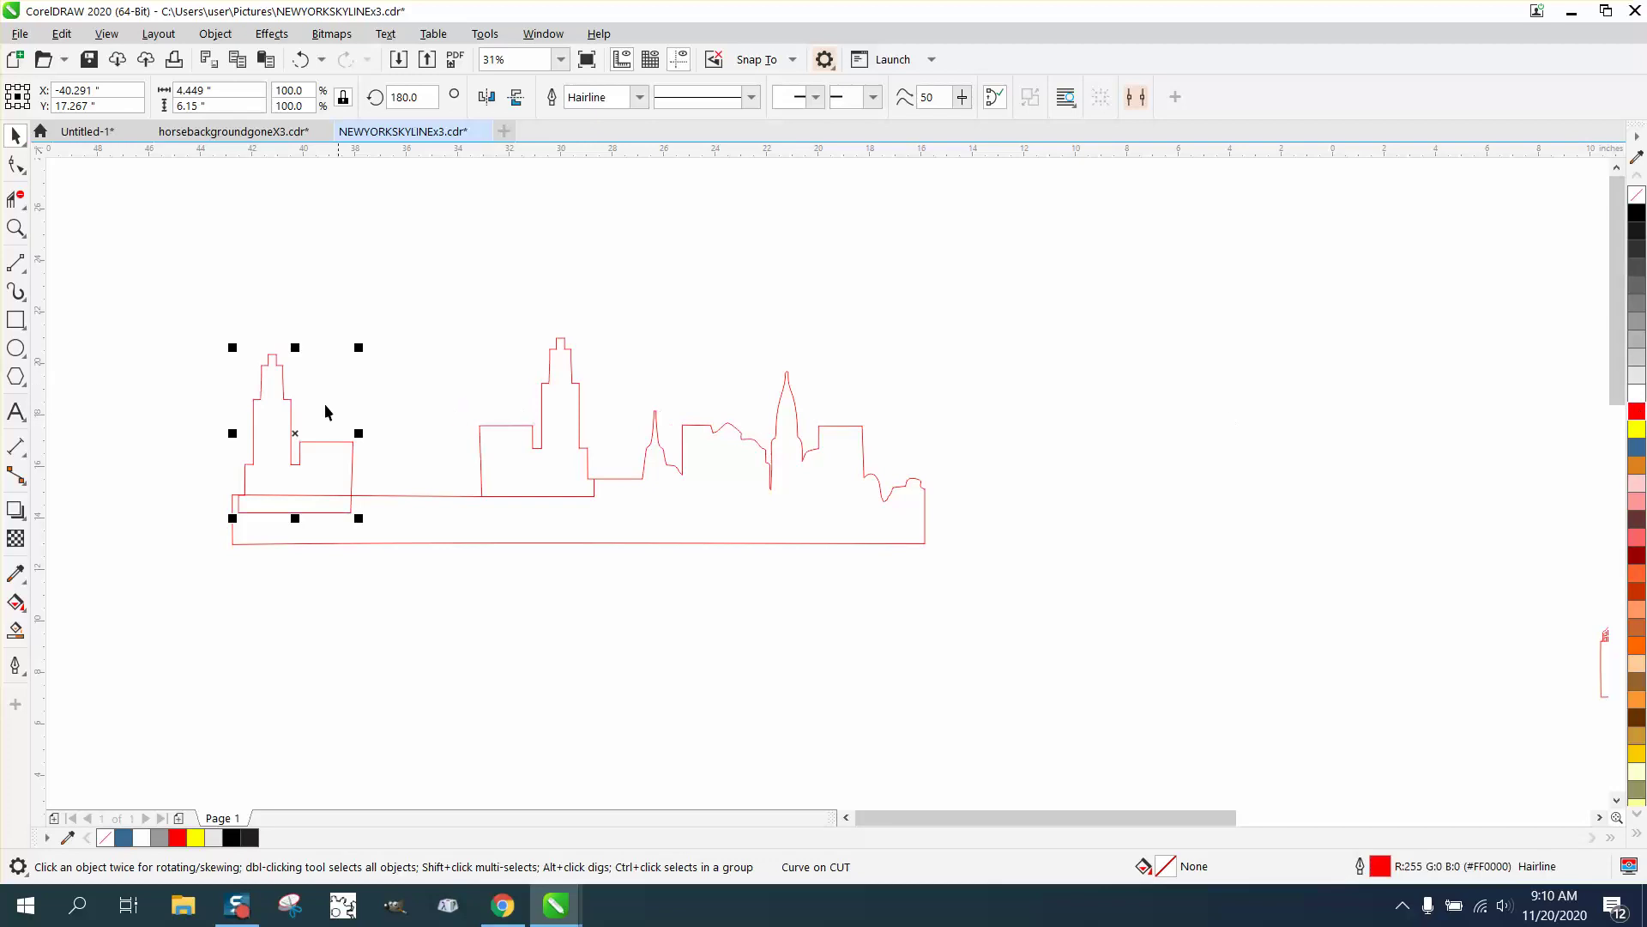
# Align the building's right-edge nodes vertically to straighten its right wall, then select the right-side nodes.
pyautogui.click(16, 227)
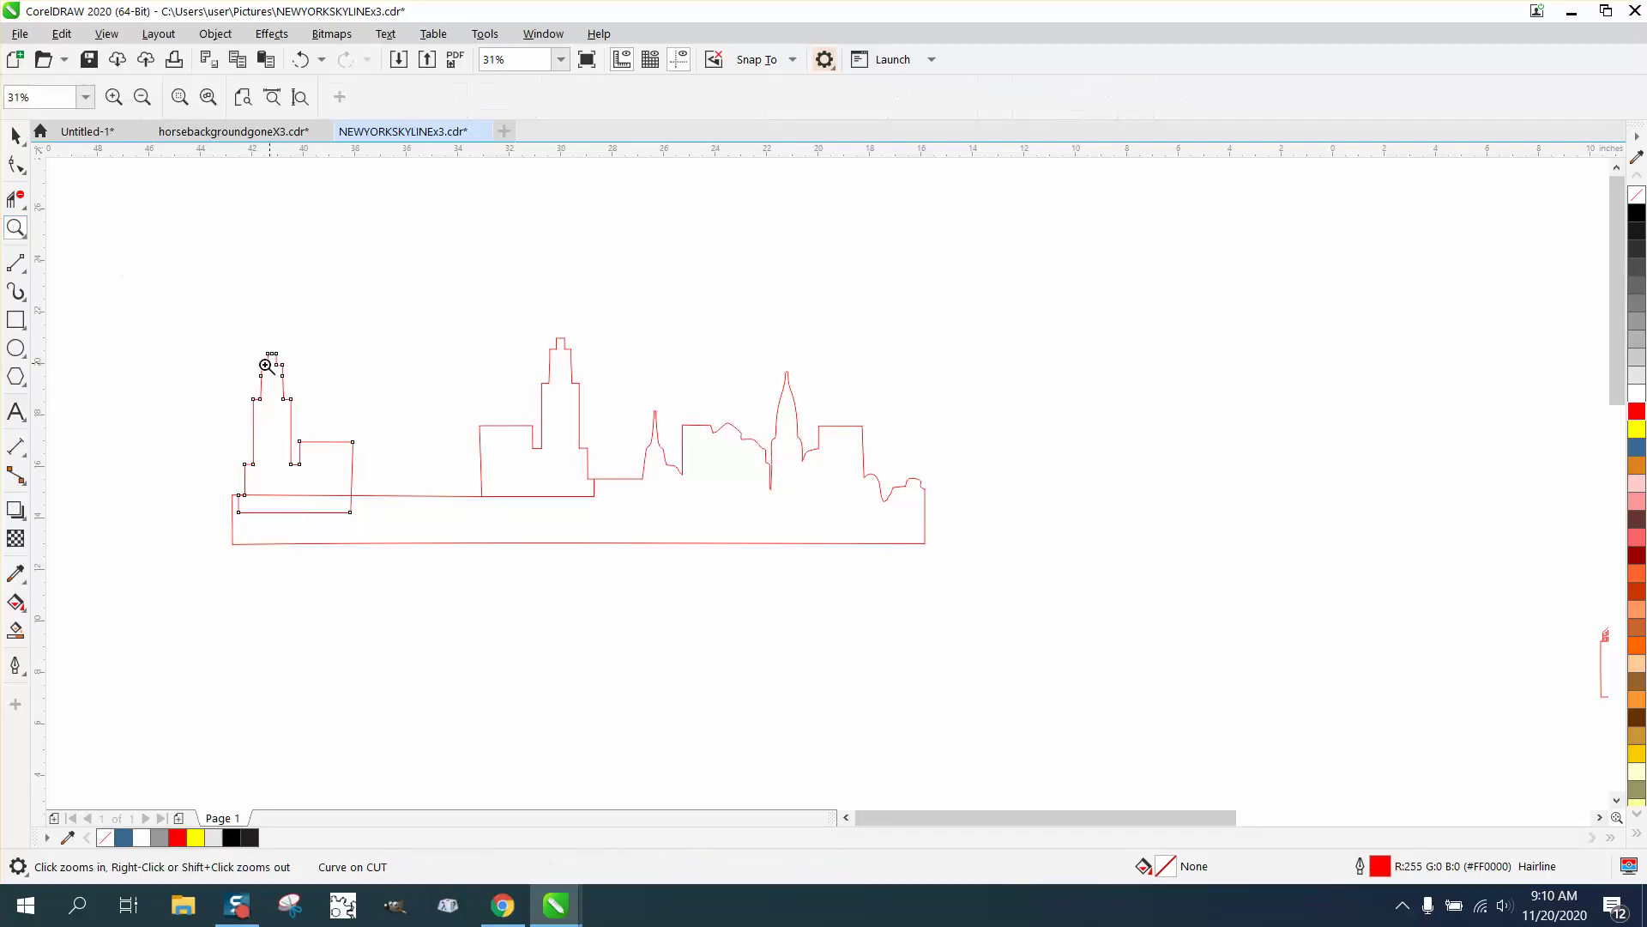
pyautogui.click(279, 468)
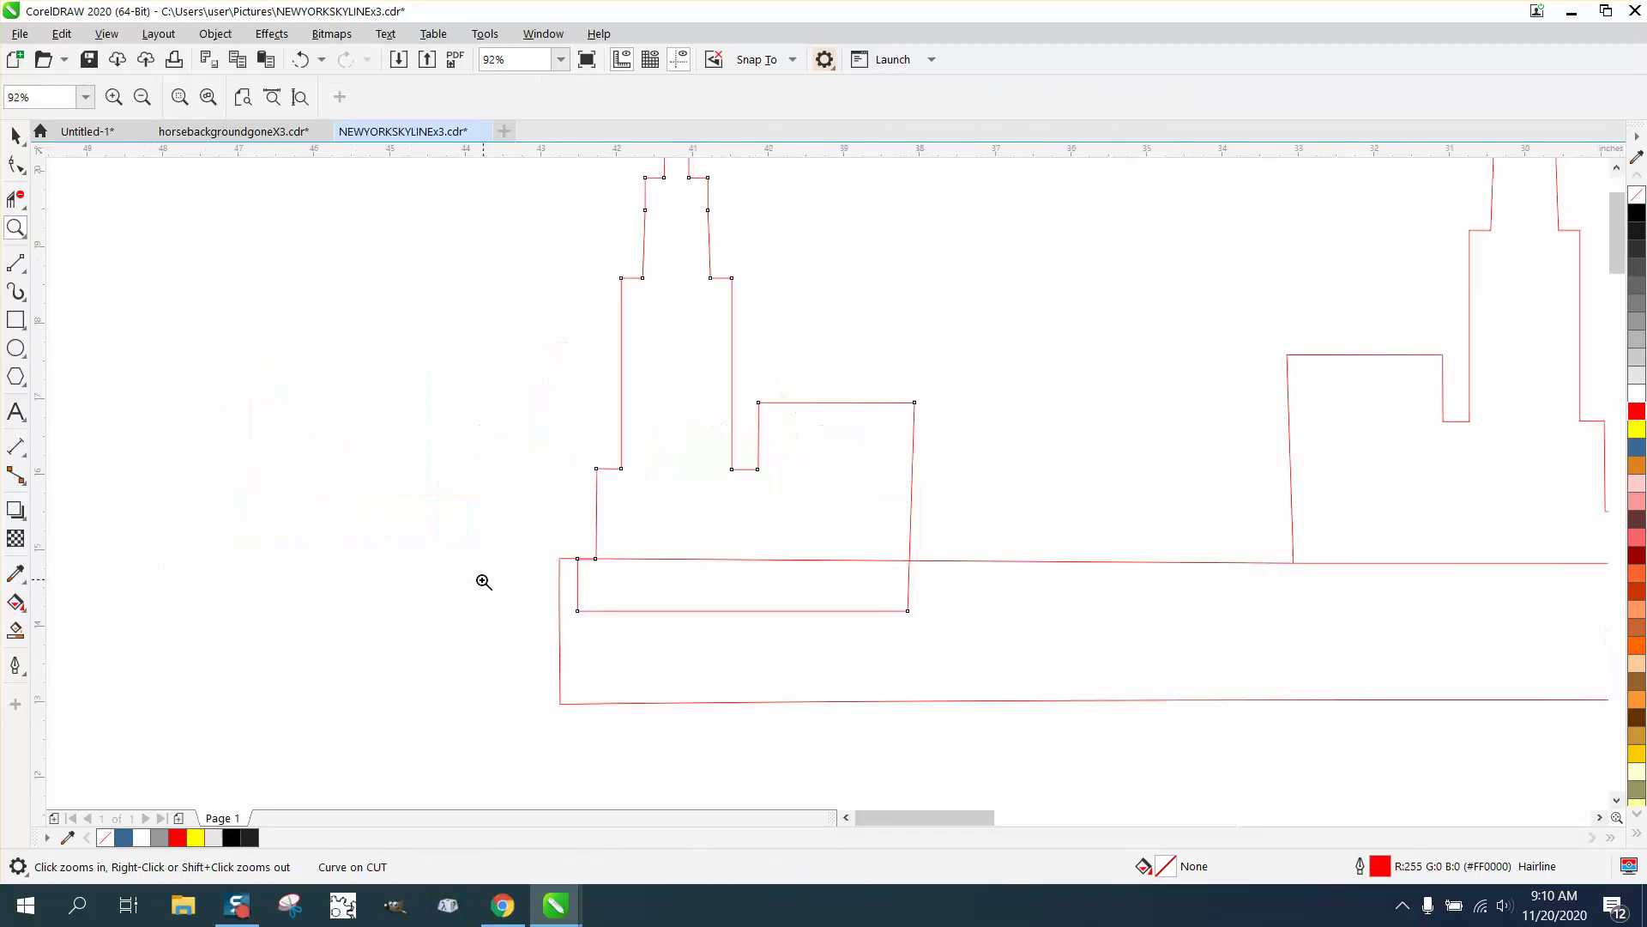
pyautogui.rightClick(879, 488)
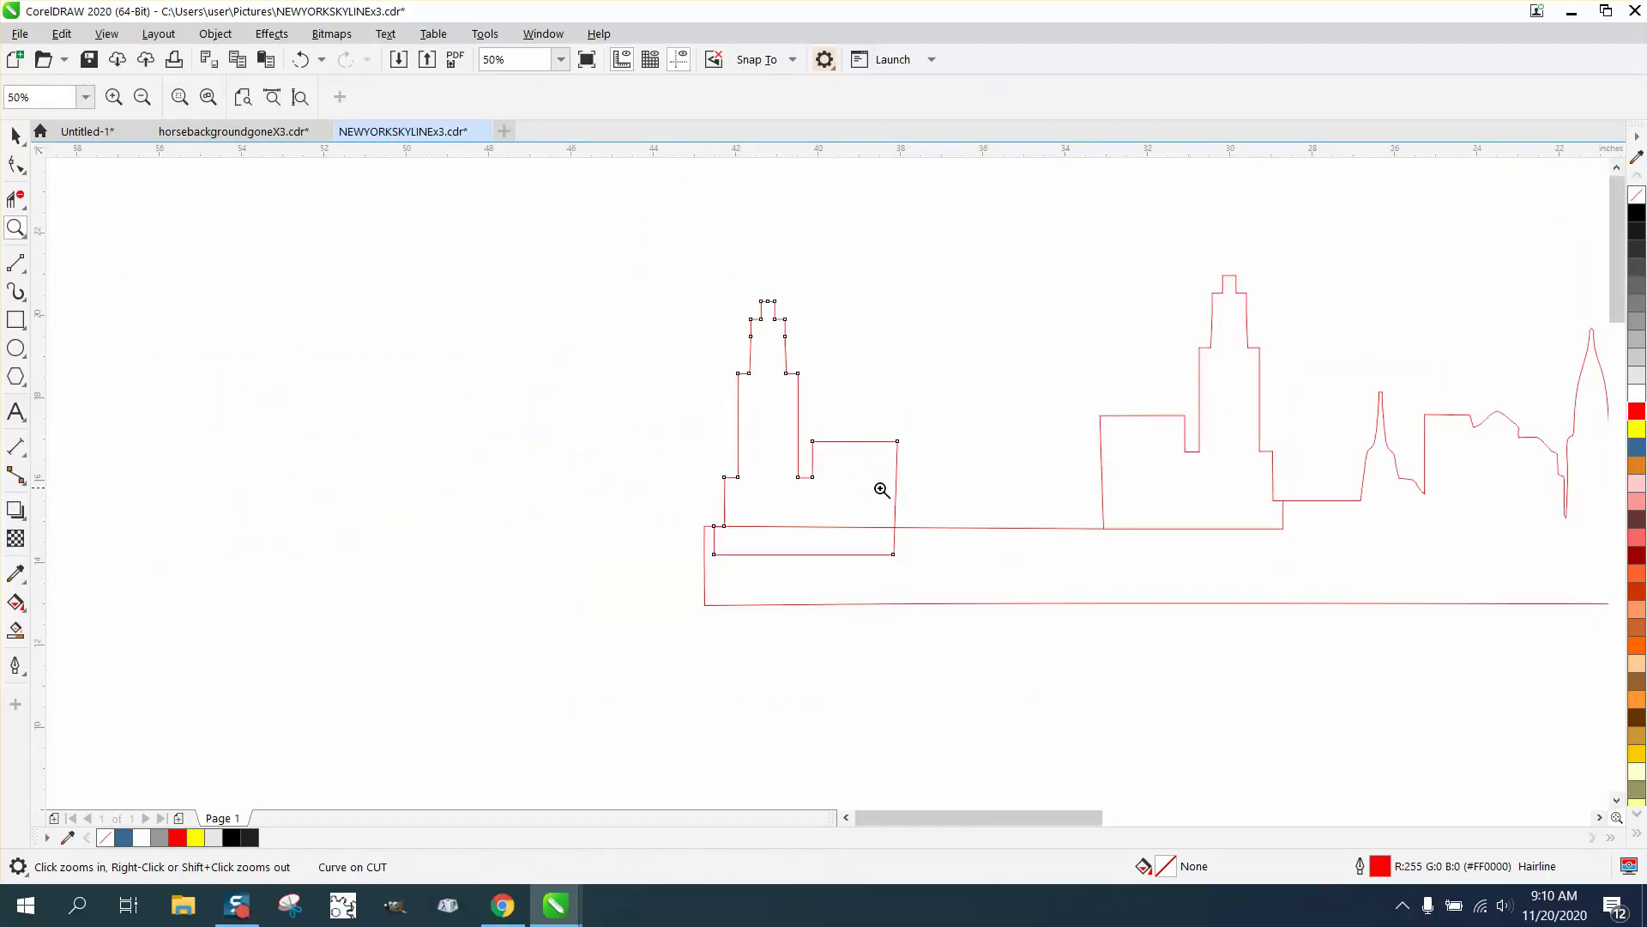
pyautogui.click(25, 168)
pyautogui.moveTo(883, 435); pyautogui.dragTo(954, 597)
pyautogui.click(631, 97)
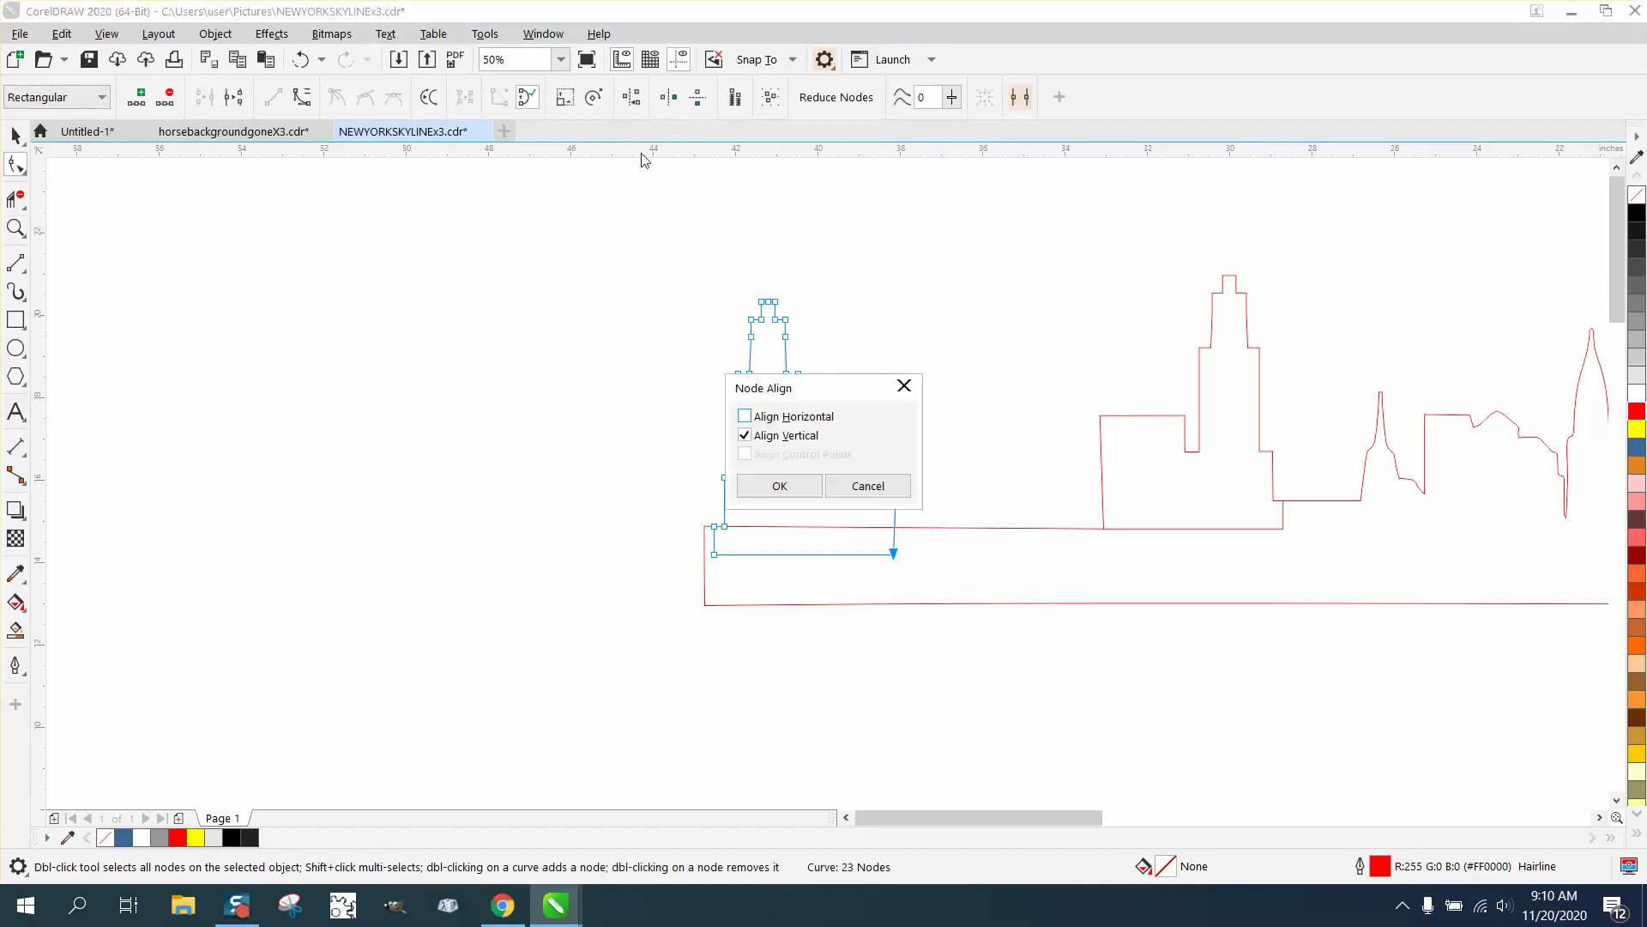
pyautogui.click(779, 486)
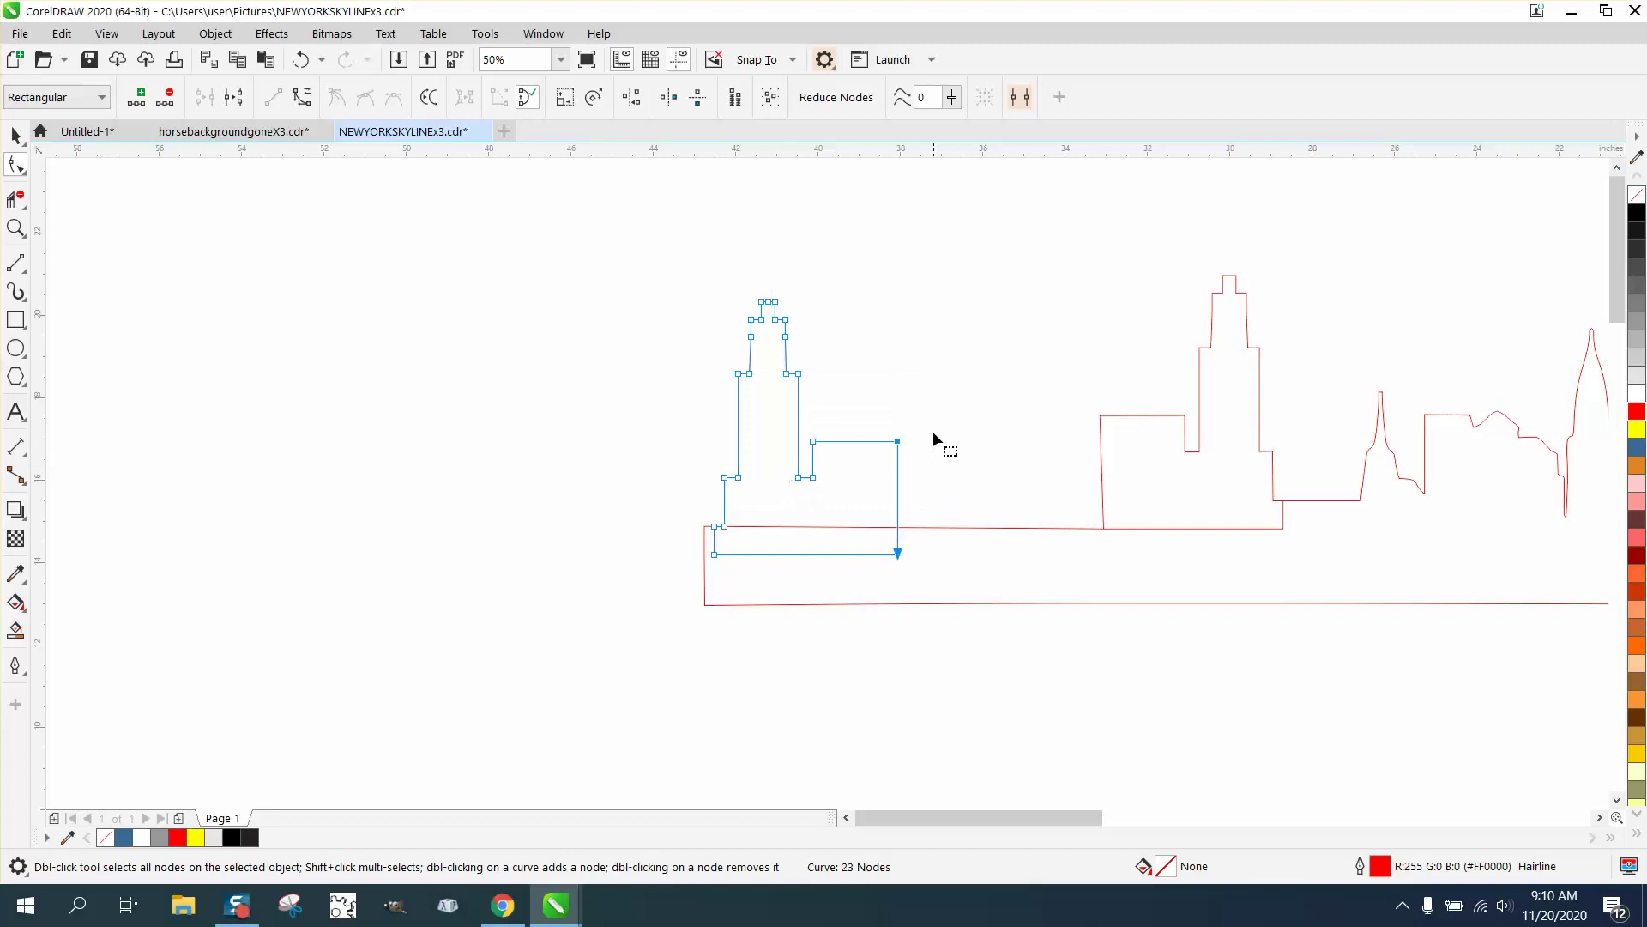
pyautogui.moveTo(933, 431); pyautogui.dragTo(842, 555)
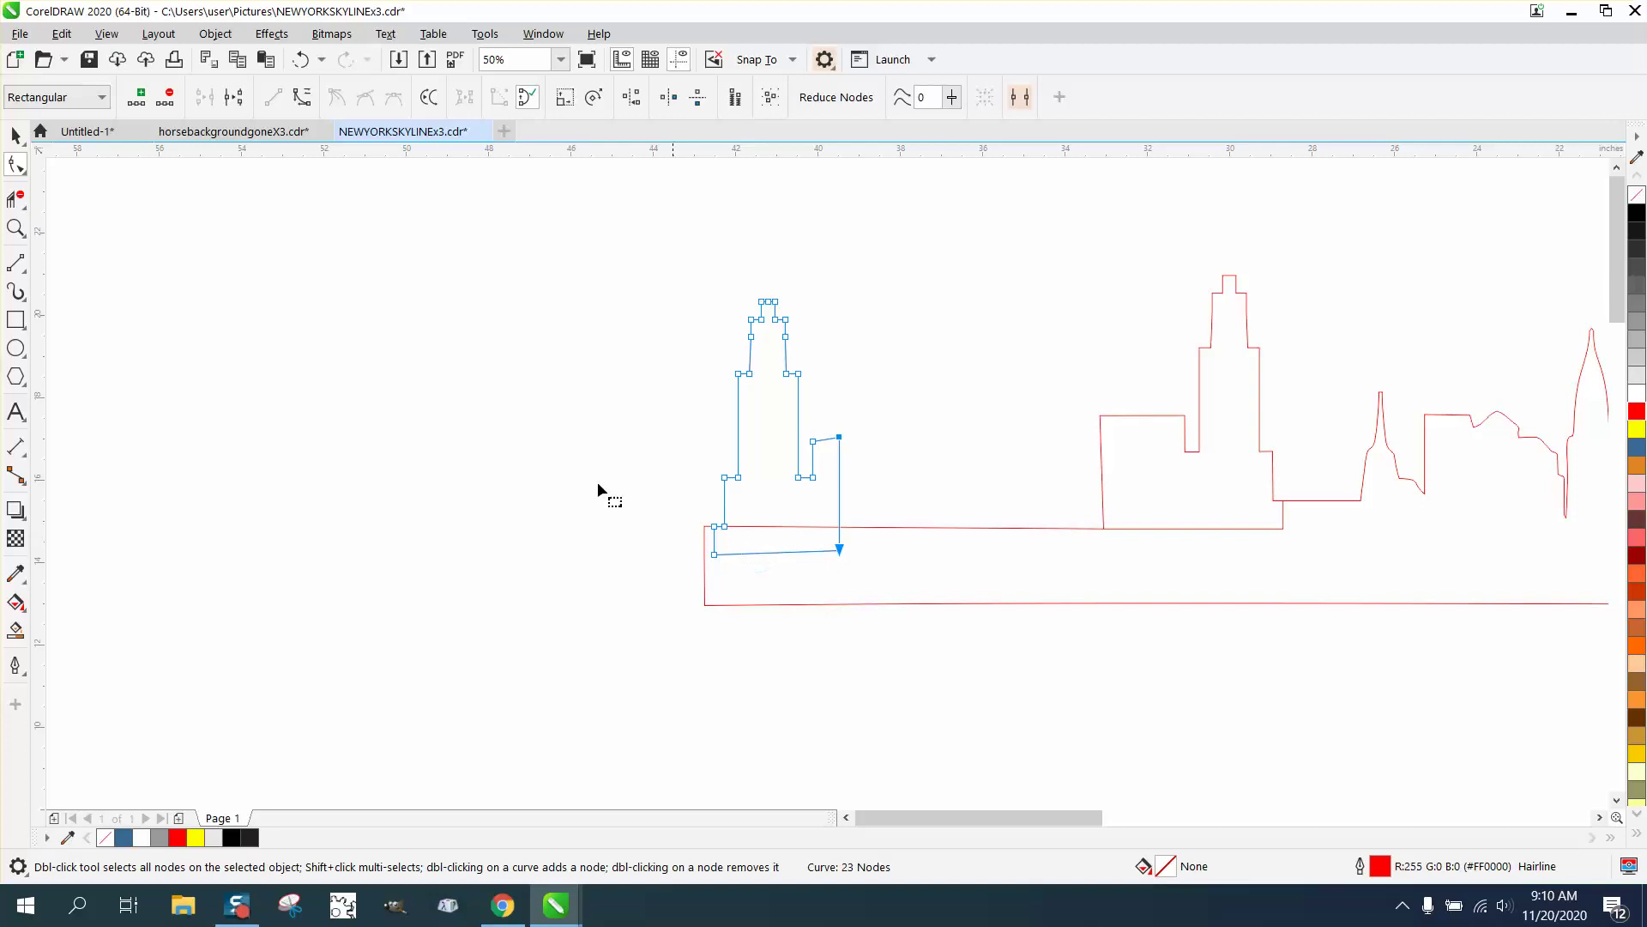
# Trim the overlapping segments under the left tower, try a black Smart Fill, and undo it.
pyautogui.click(16, 199)
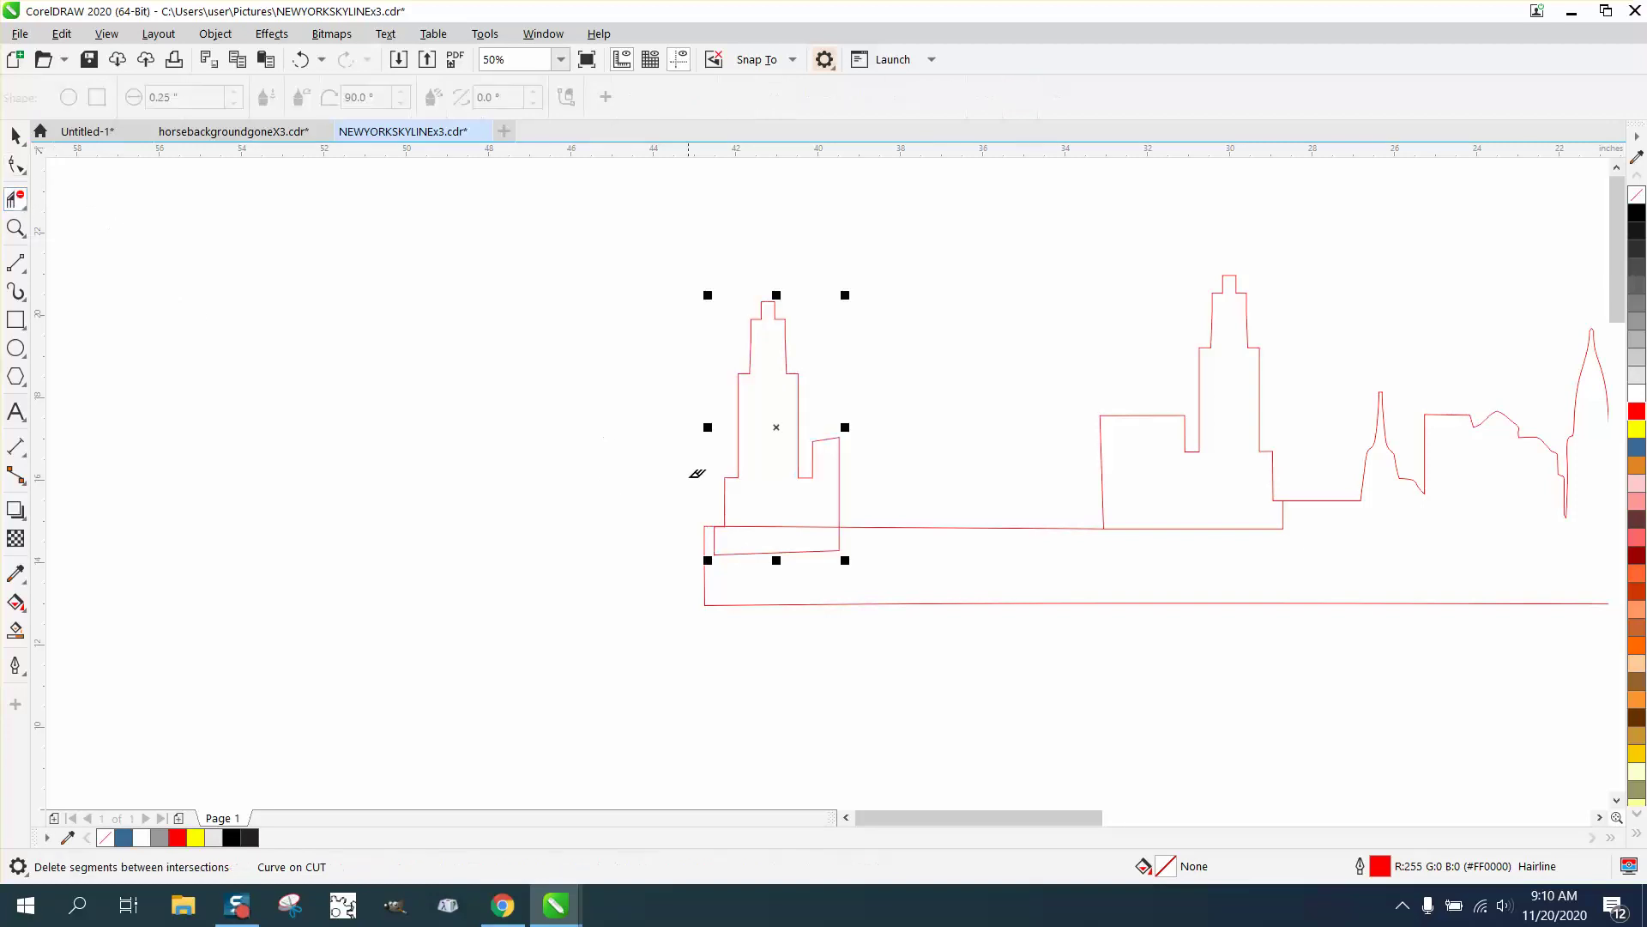
pyautogui.click(777, 552)
pyautogui.scroll(-2, 514, 480)
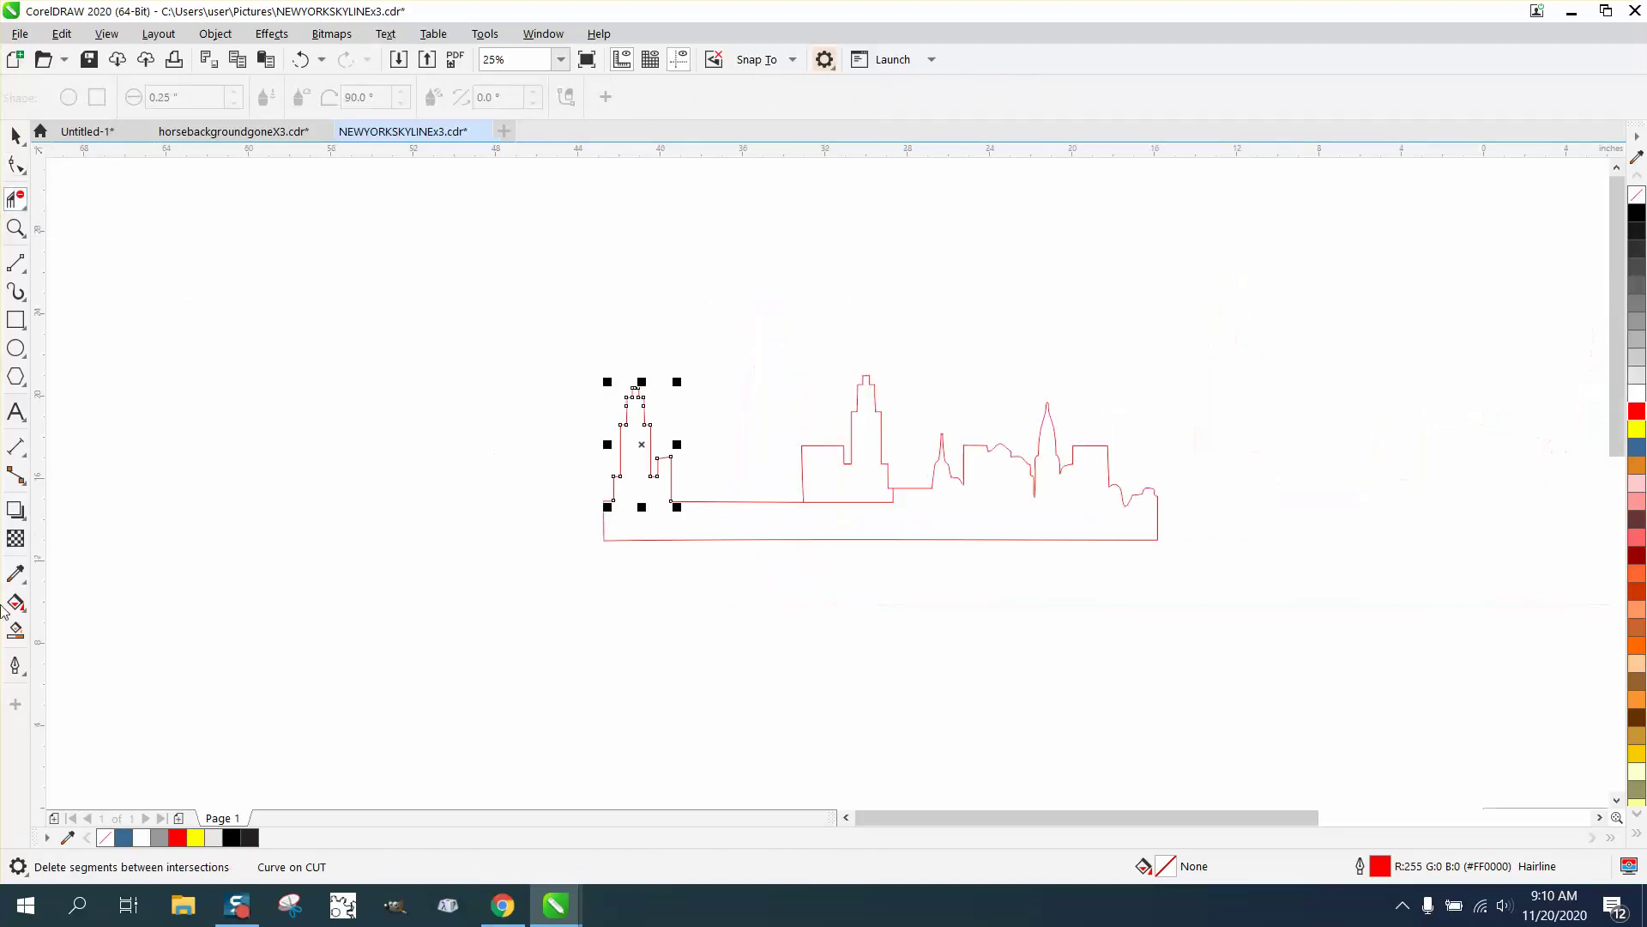
pyautogui.click(16, 630)
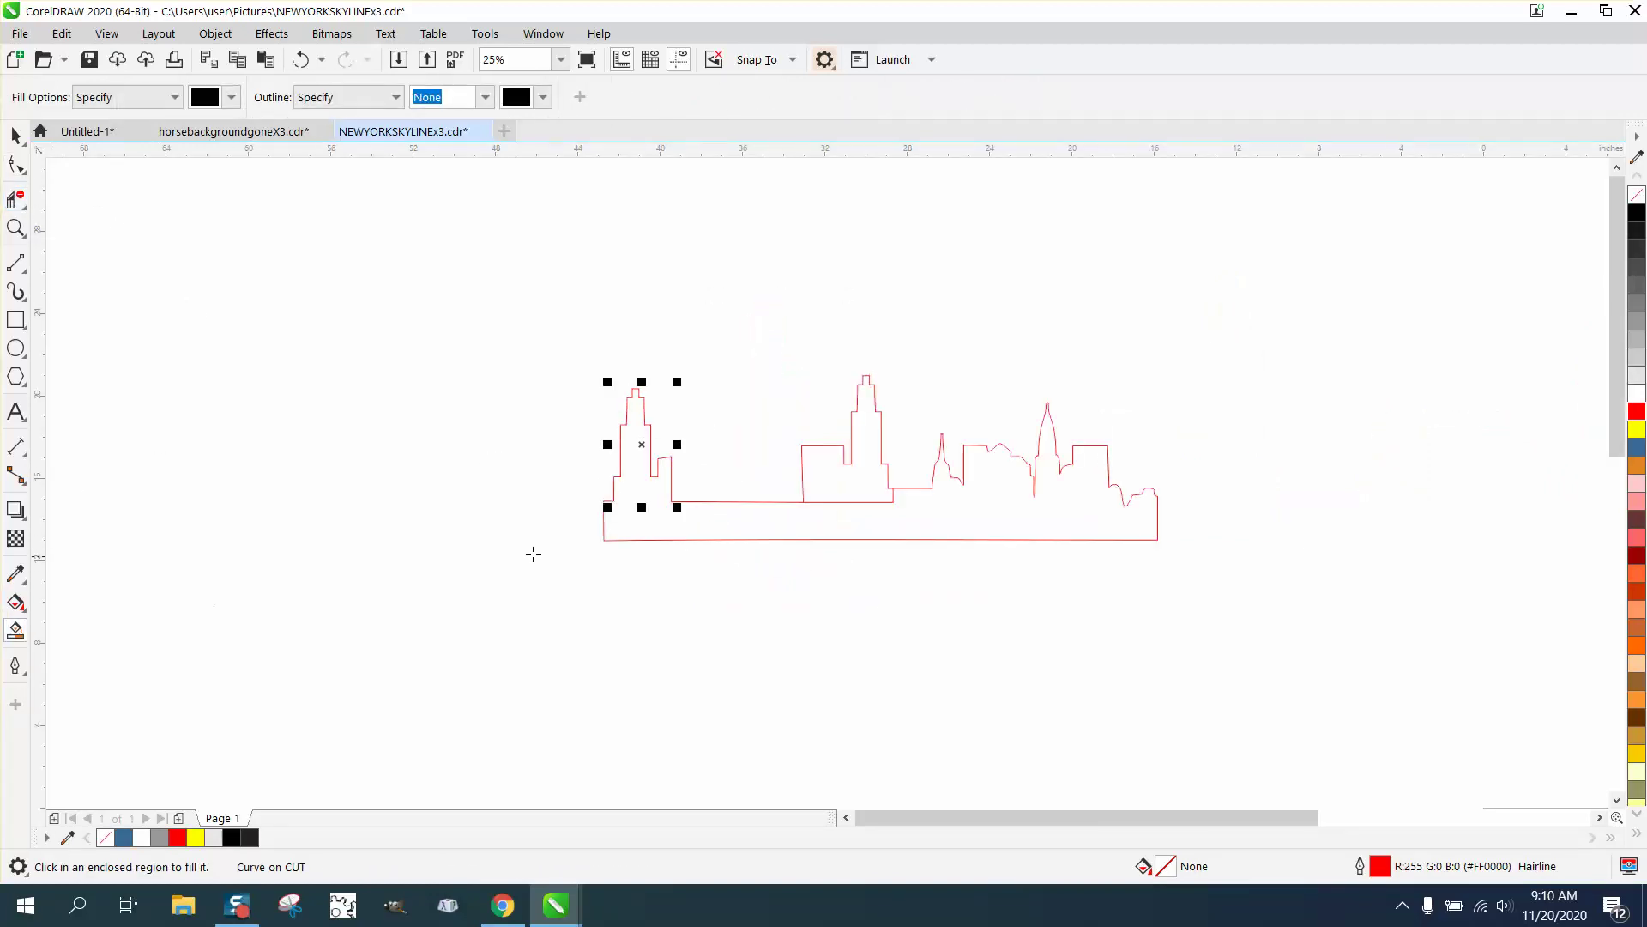
pyautogui.click(629, 526)
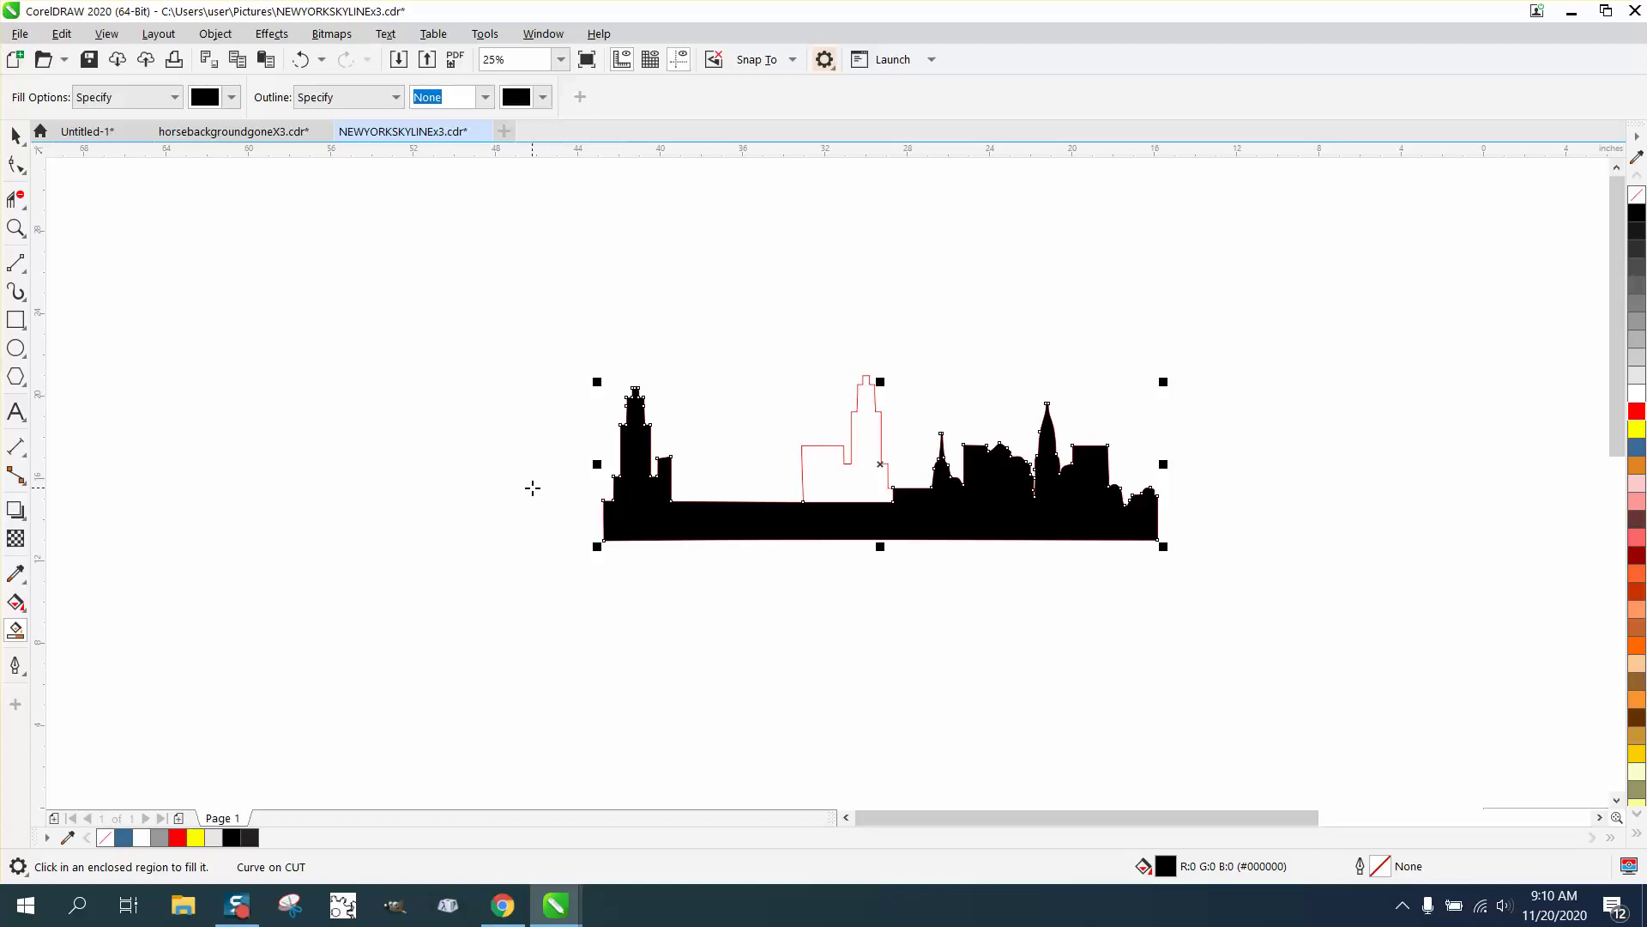
pyautogui.click(300, 59)
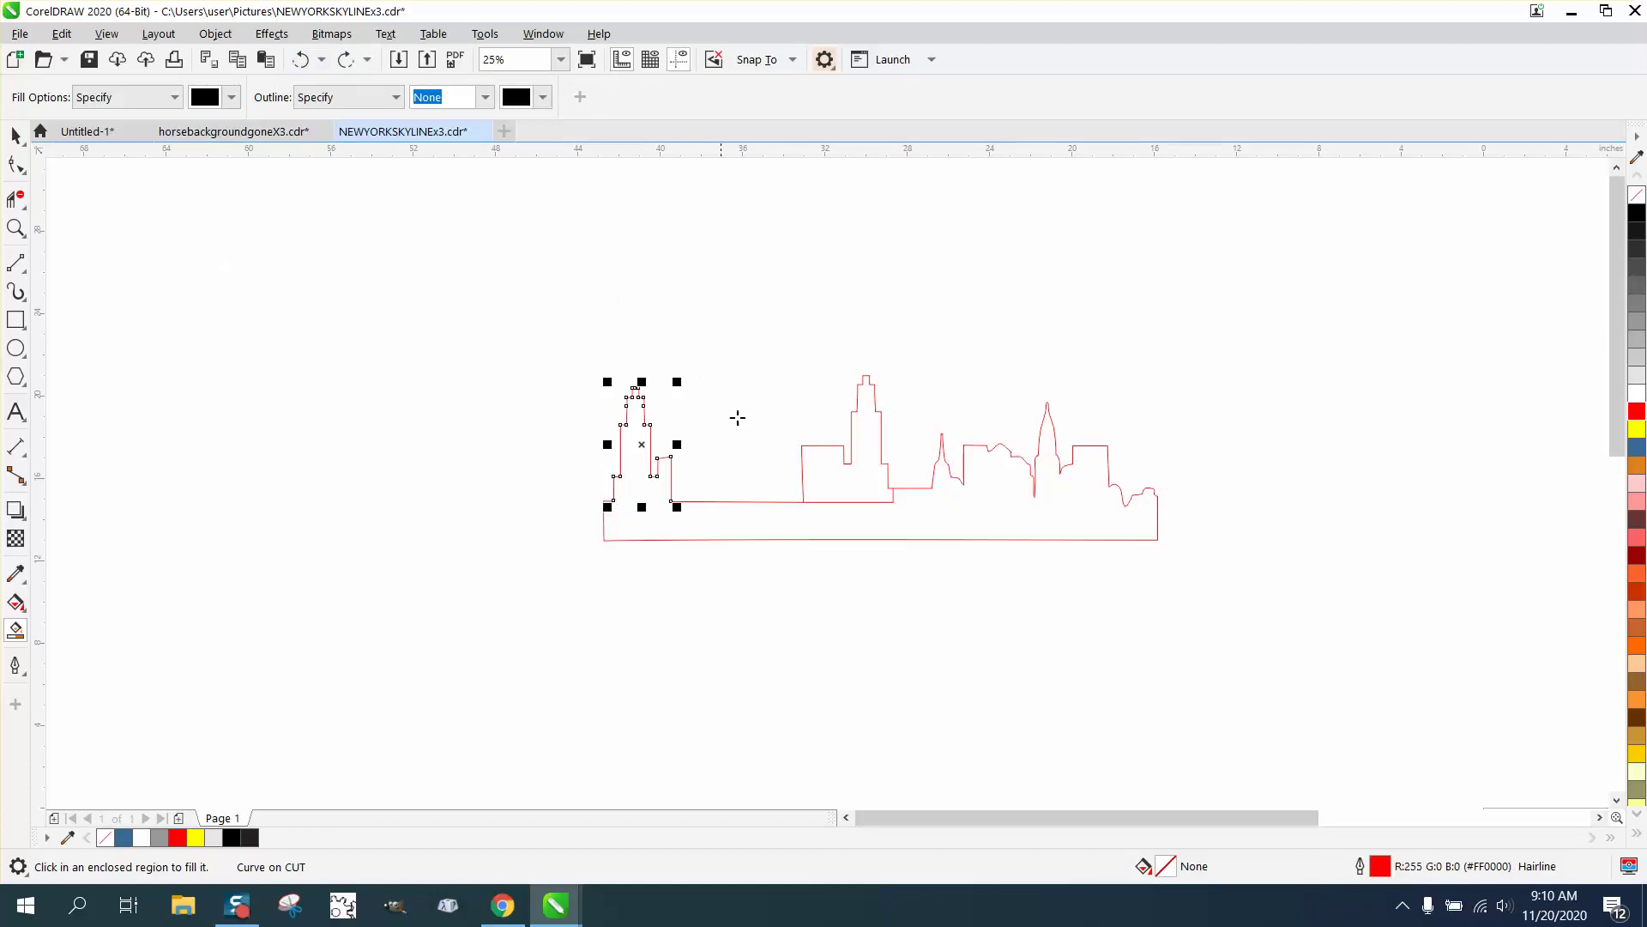
# Remove the leftover base segment, Smart Fill the whole skyline black, and move it up-left.
pyautogui.click(15, 199)
pyautogui.click(858, 502)
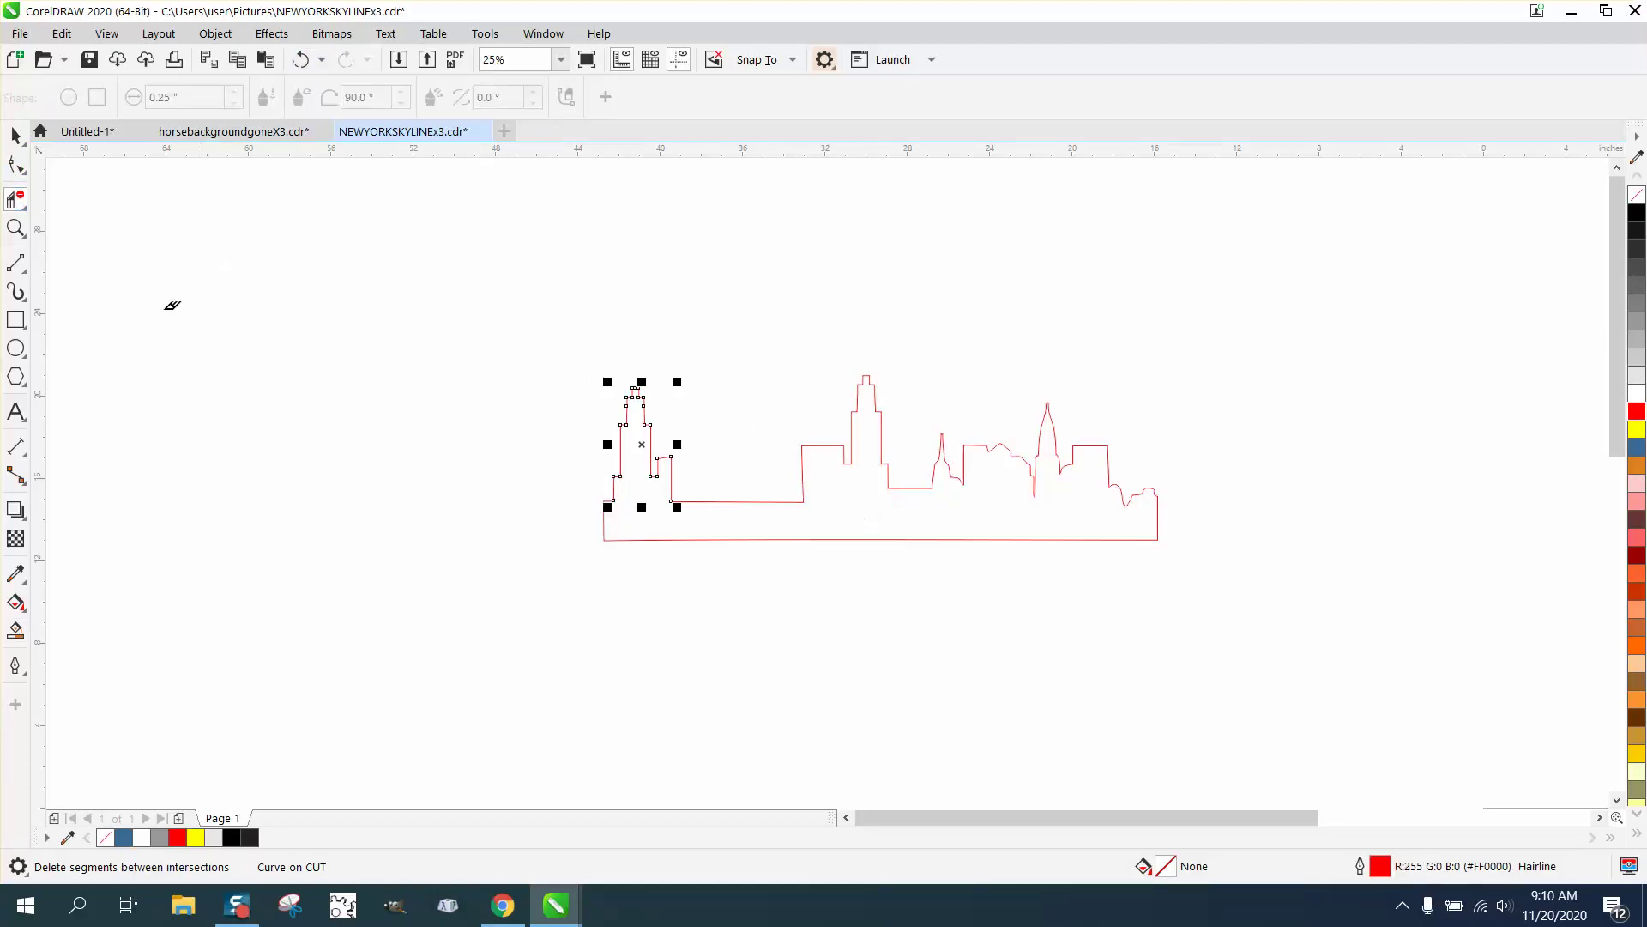
pyautogui.click(15, 630)
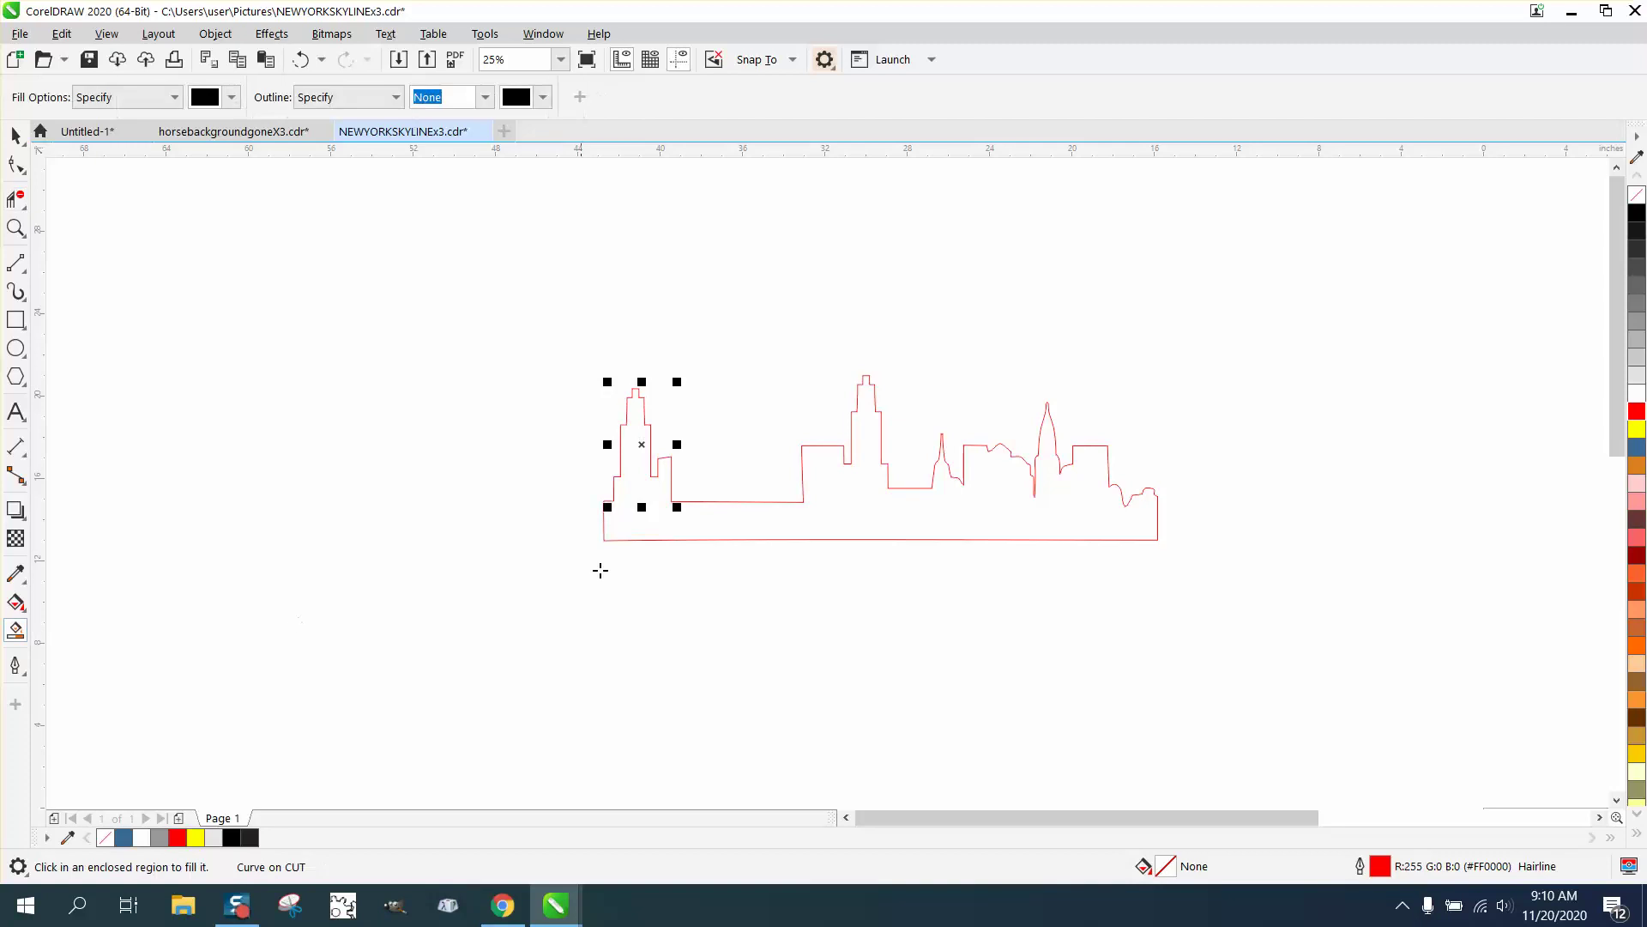
pyautogui.click(827, 516)
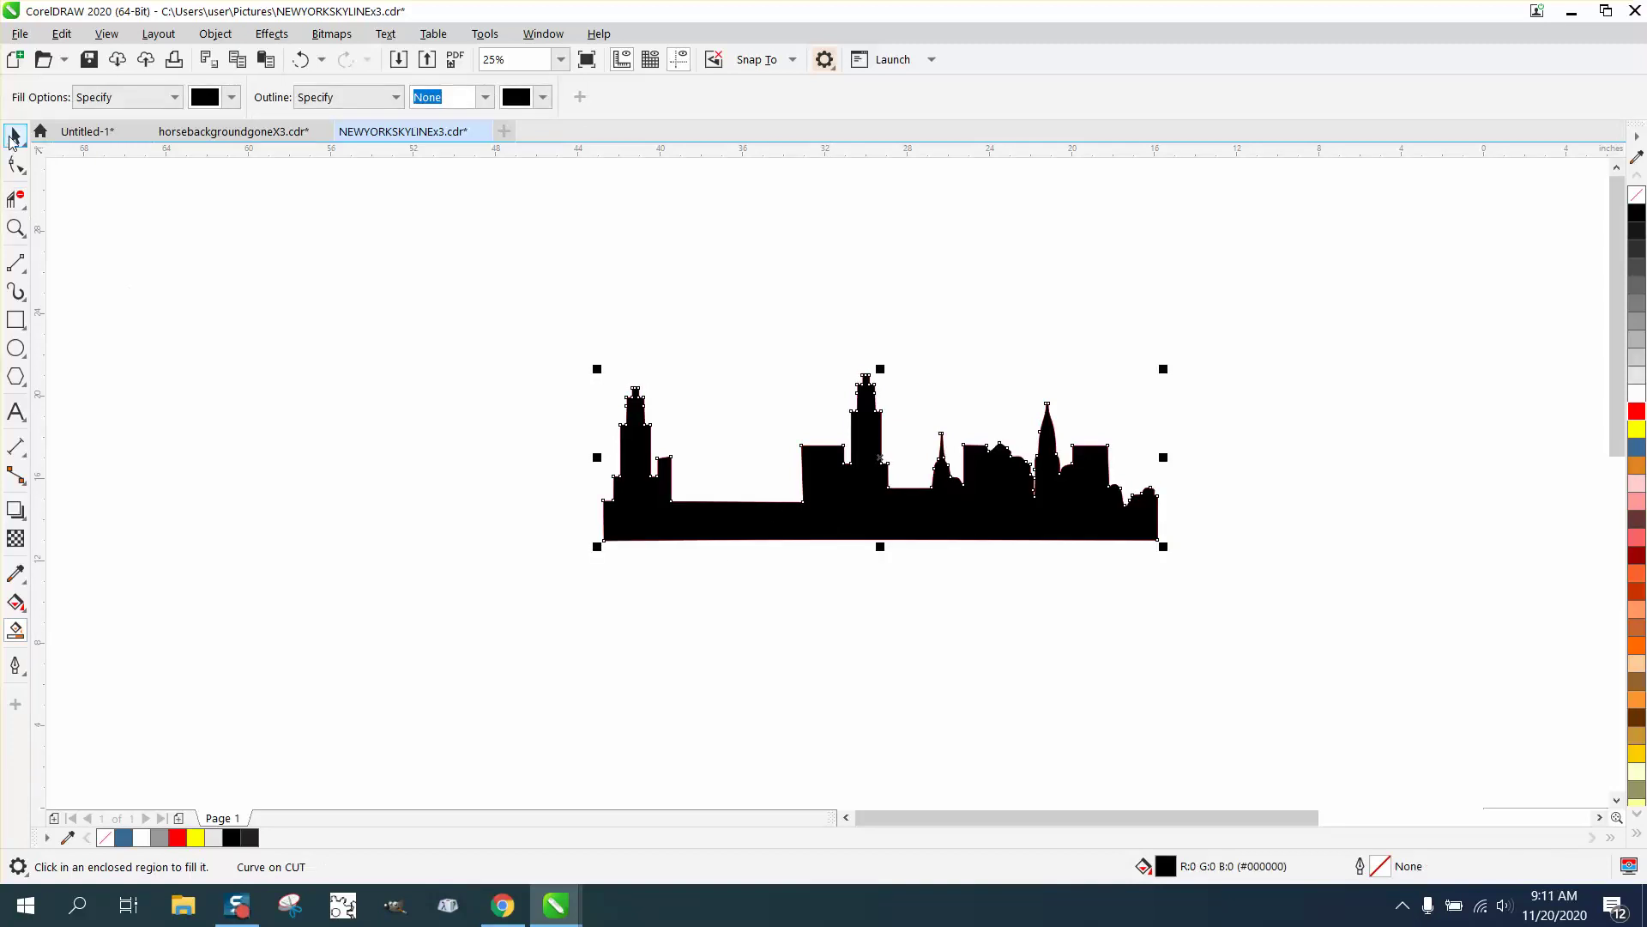
pyautogui.click(15, 135)
pyautogui.moveTo(935, 491); pyautogui.dragTo(466, 353)
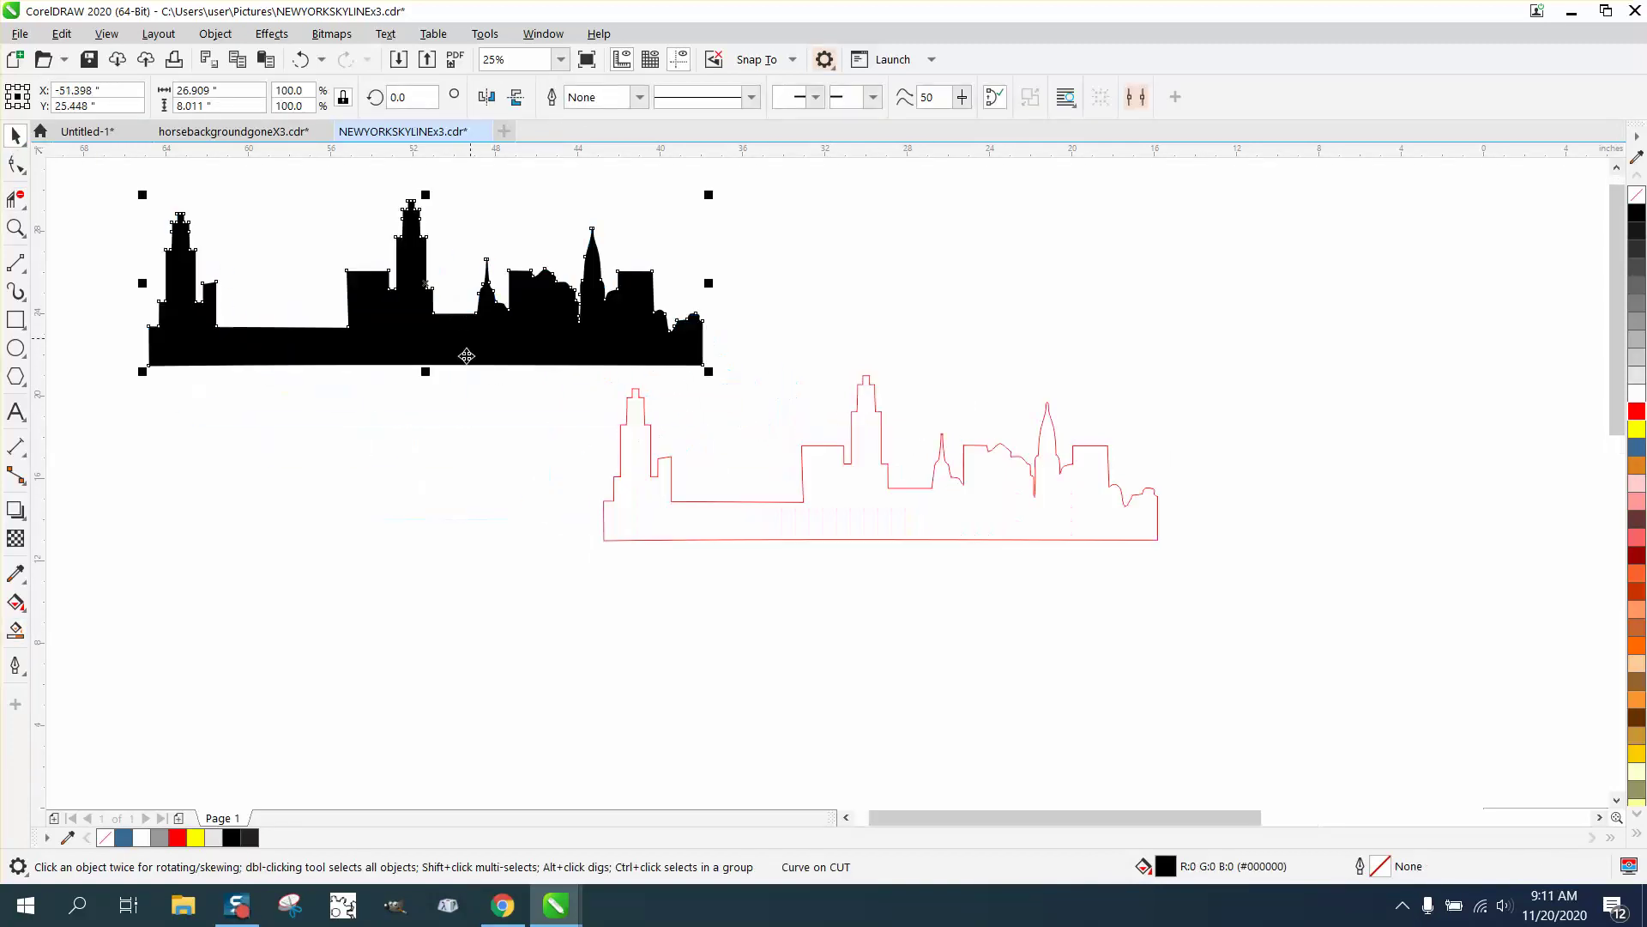
# Deselect, zoom out, and marquee-zoom onto the CorelDraw Files Share image.
pyautogui.click(440, 420)
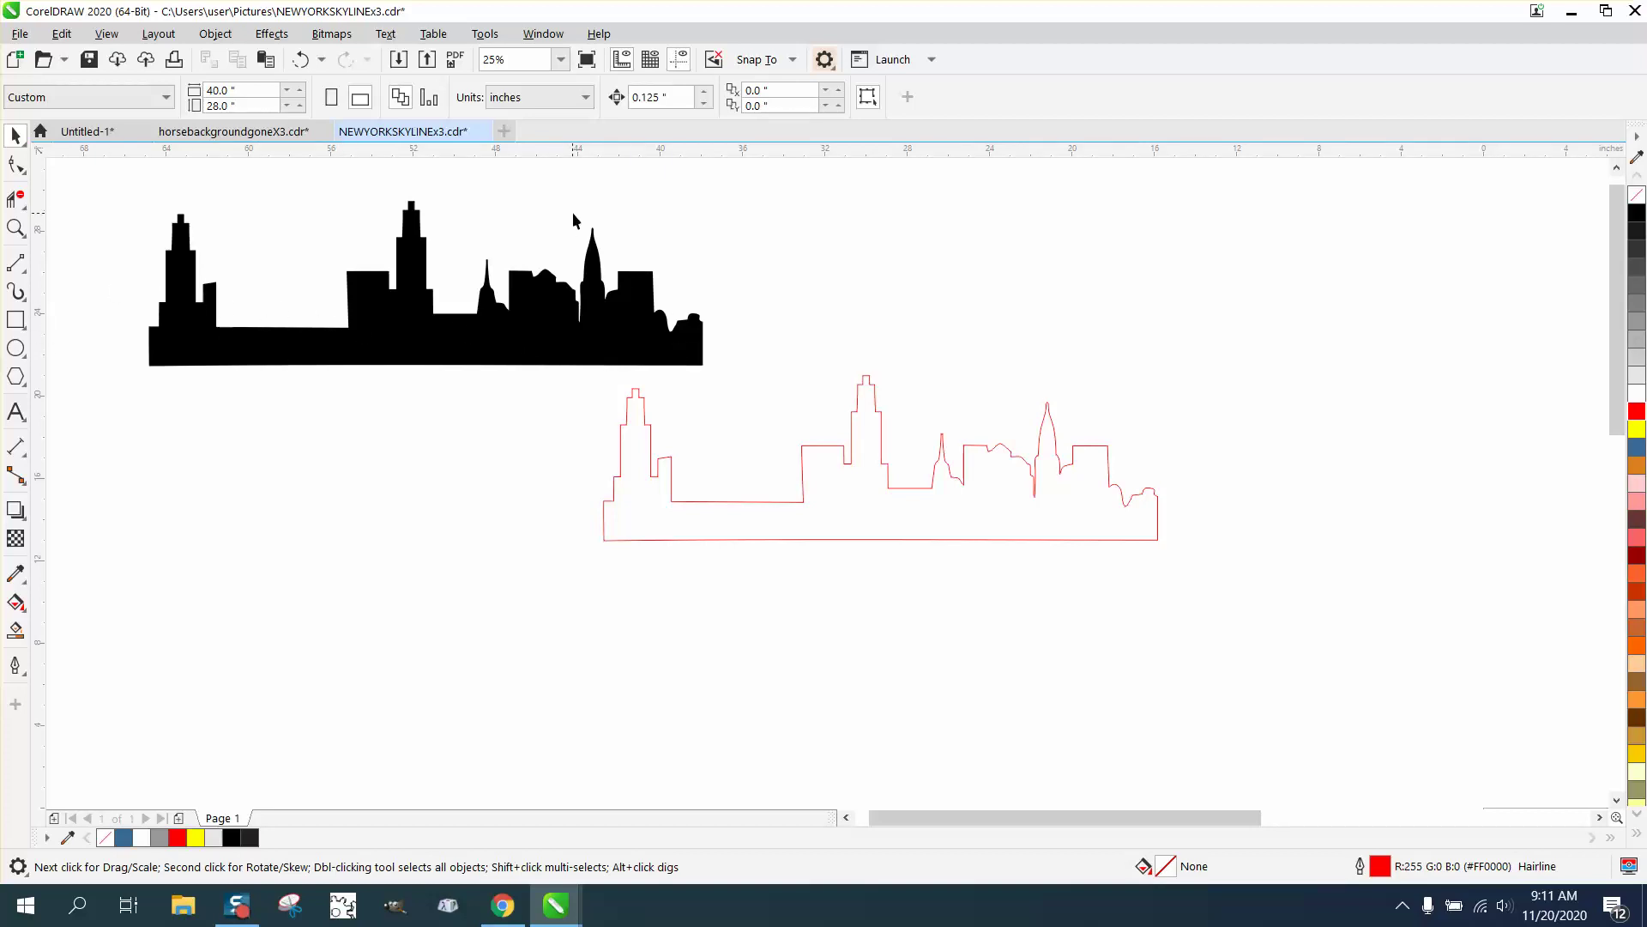
pyautogui.scroll(-1, 666, 427)
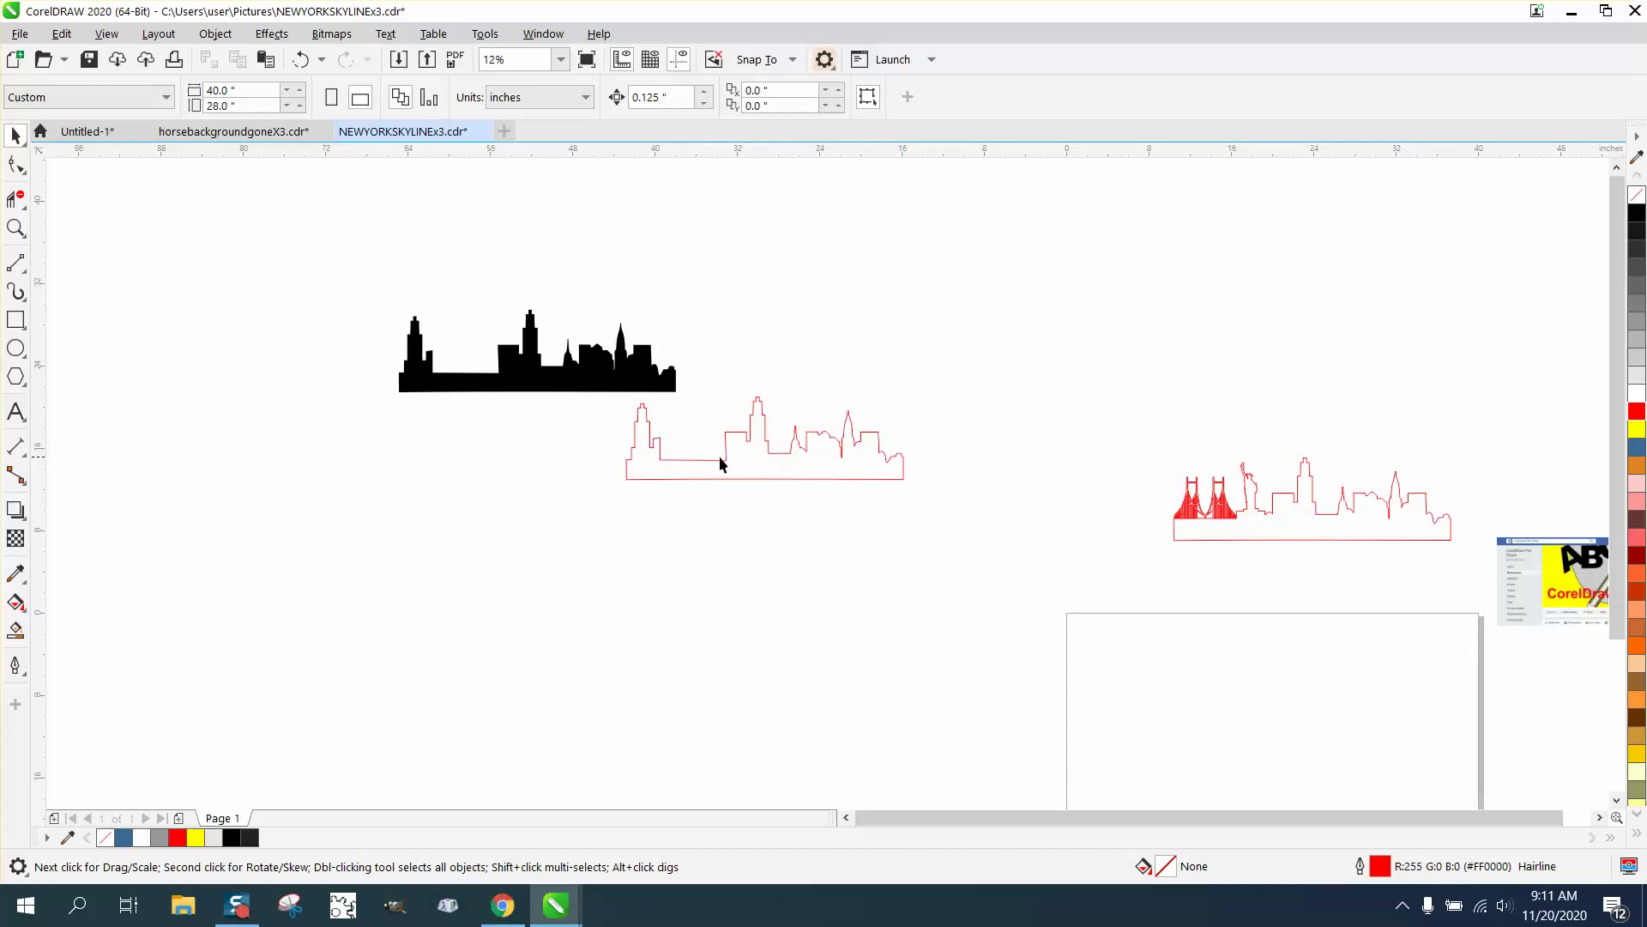
pyautogui.scroll(-1, 979, 479)
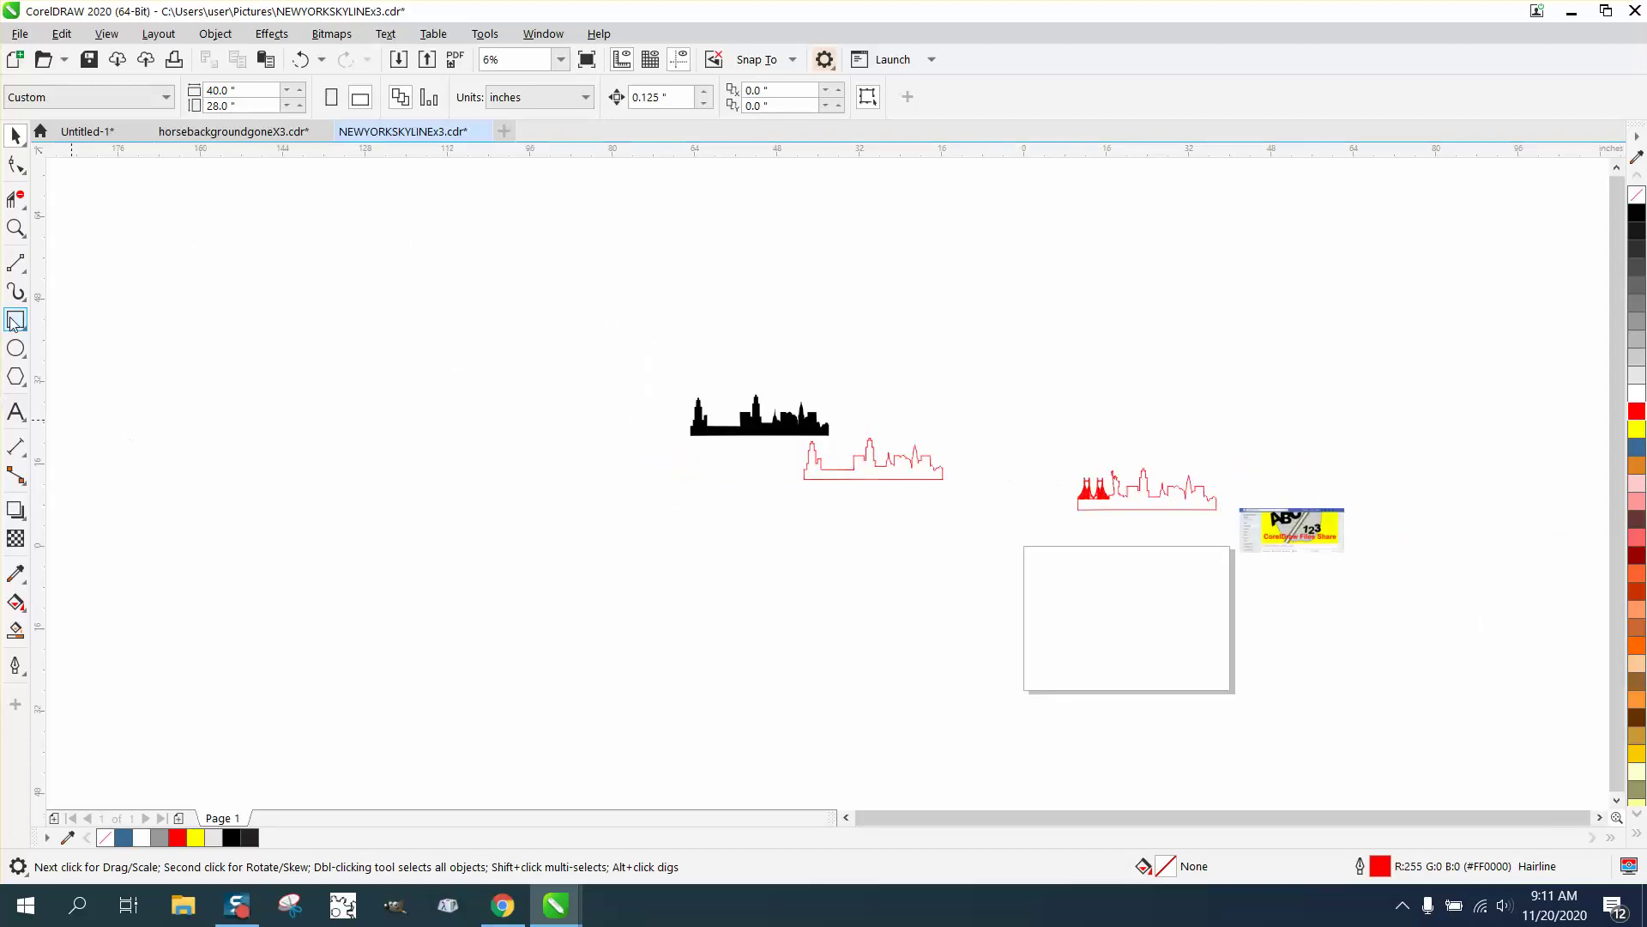
pyautogui.click(15, 228)
pyautogui.moveTo(1299, 536); pyautogui.dragTo(1403, 569)
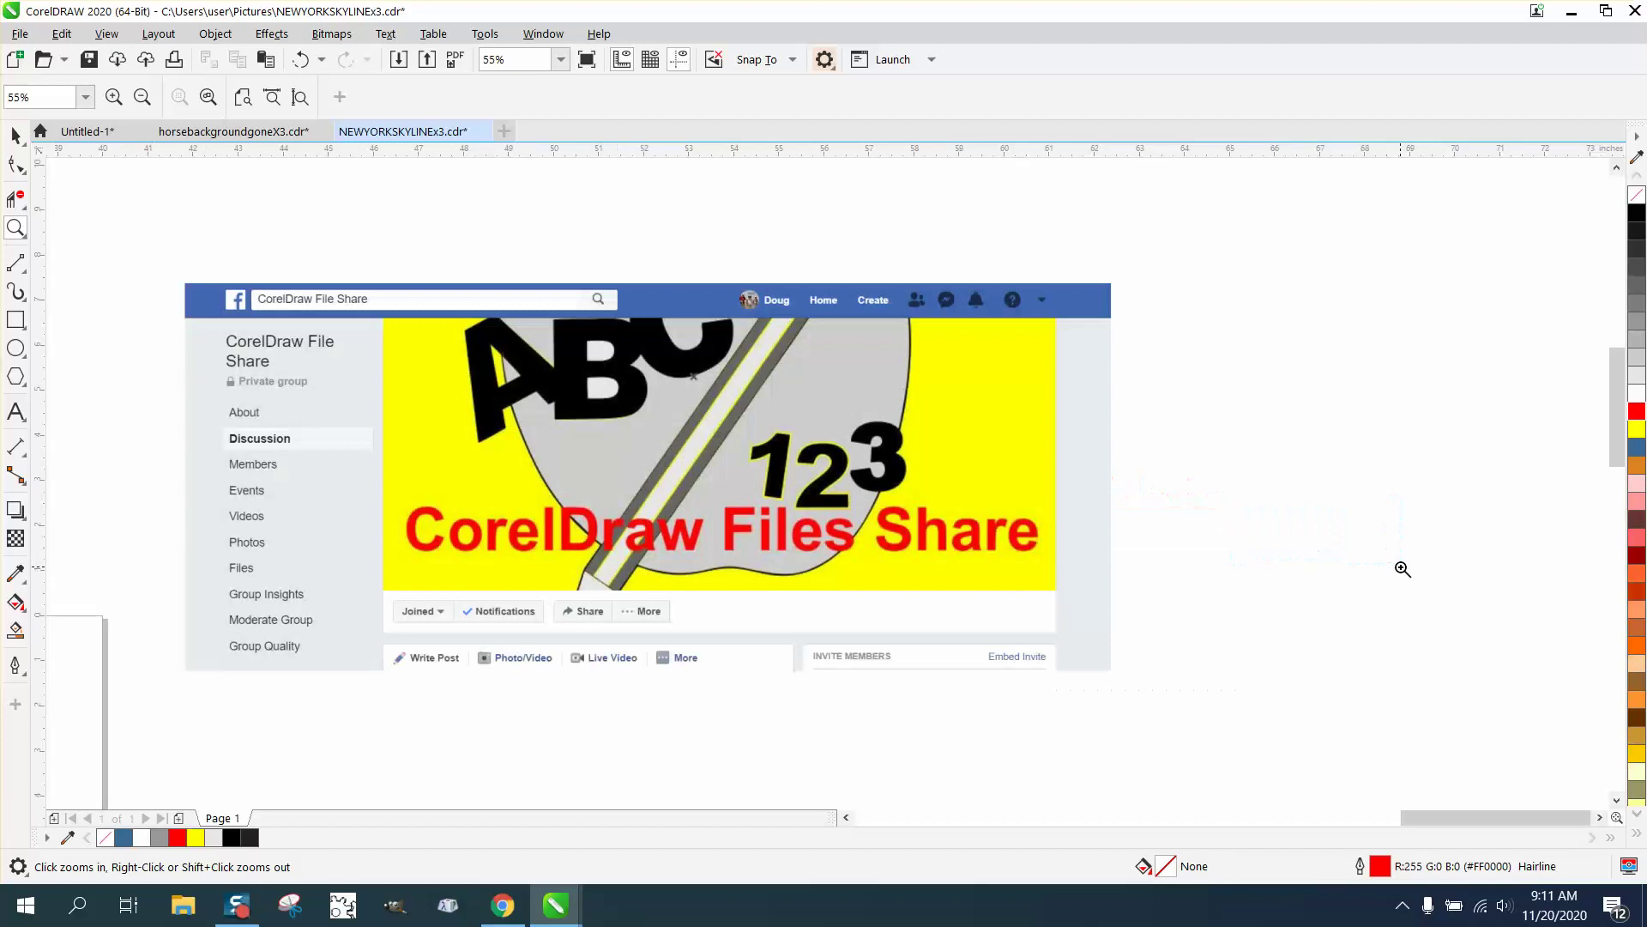